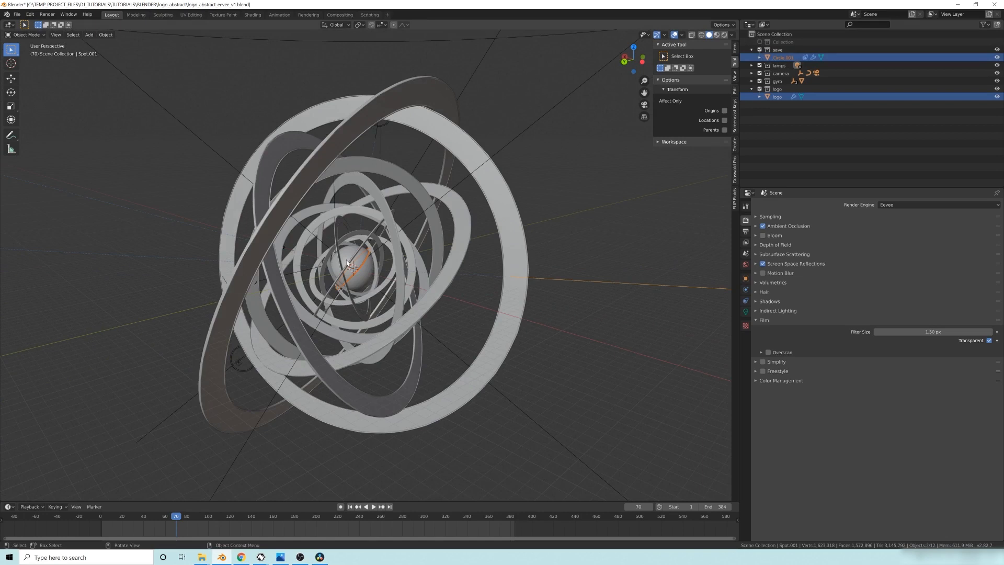
# - Exclude the gyro, camera, lamps and save collections so that only the logo collection remains in the view
pyautogui.moveTo(423, 229); pyautogui.dragTo(371, 268, button='middle')
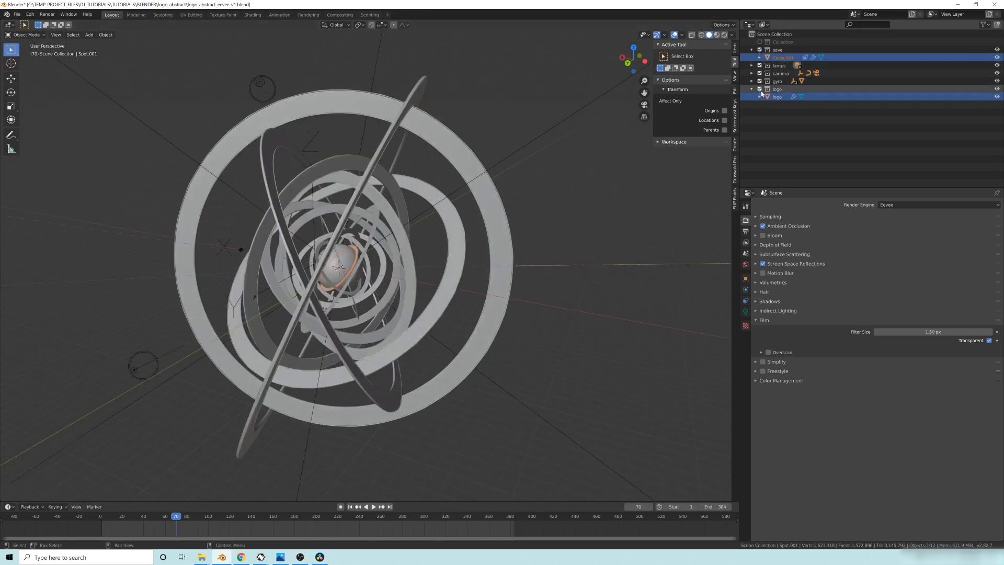
pyautogui.moveTo(570, 173); pyautogui.dragTo(557, 164, button='middle')
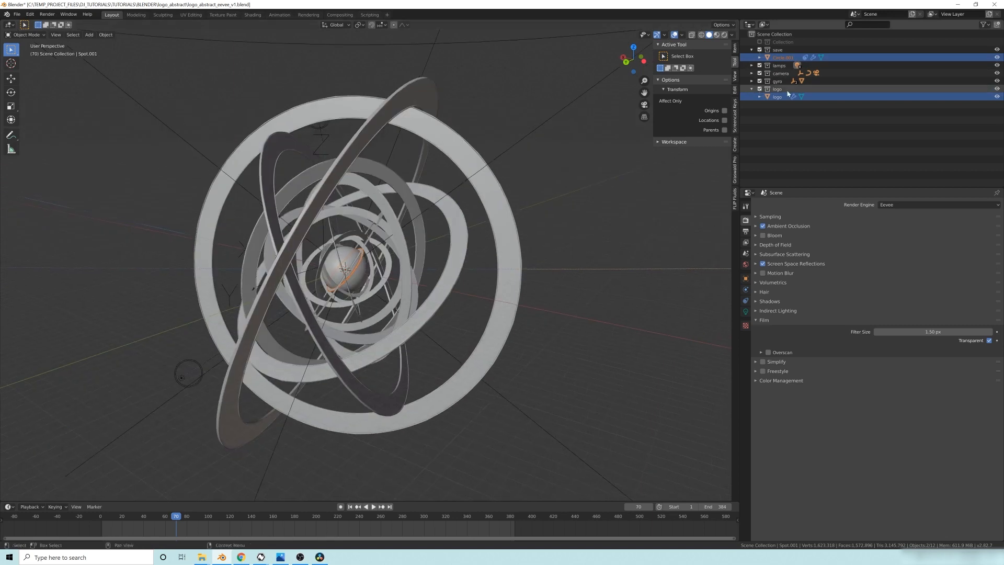
pyautogui.click(760, 82)
pyautogui.click(760, 73)
pyautogui.click(760, 66)
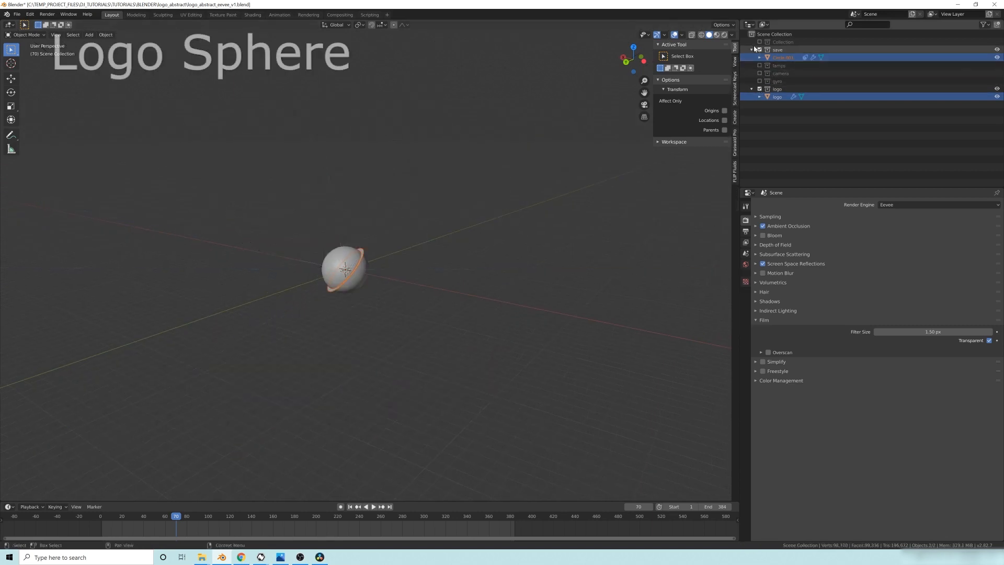
pyautogui.click(761, 49)
# - Examine the logo sphere's base mesh in Edit Mode from several distances, and return to Object Mode
pyautogui.scroll(4, 435, 275)
pyautogui.moveTo(413, 292); pyautogui.dragTo(360, 250, button='middle')
pyautogui.click(381, 283)
pyautogui.press('Tab')
pyautogui.scroll(3, 335, 233)
pyautogui.scroll(-3, 360, 249)
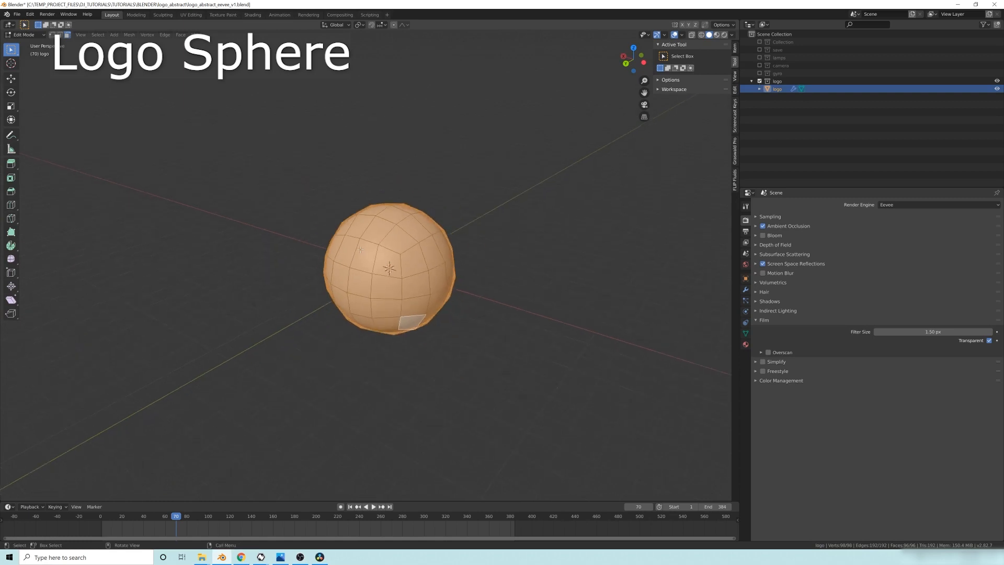
pyautogui.scroll(4, 379, 233)
pyautogui.scroll(-8, 417, 272)
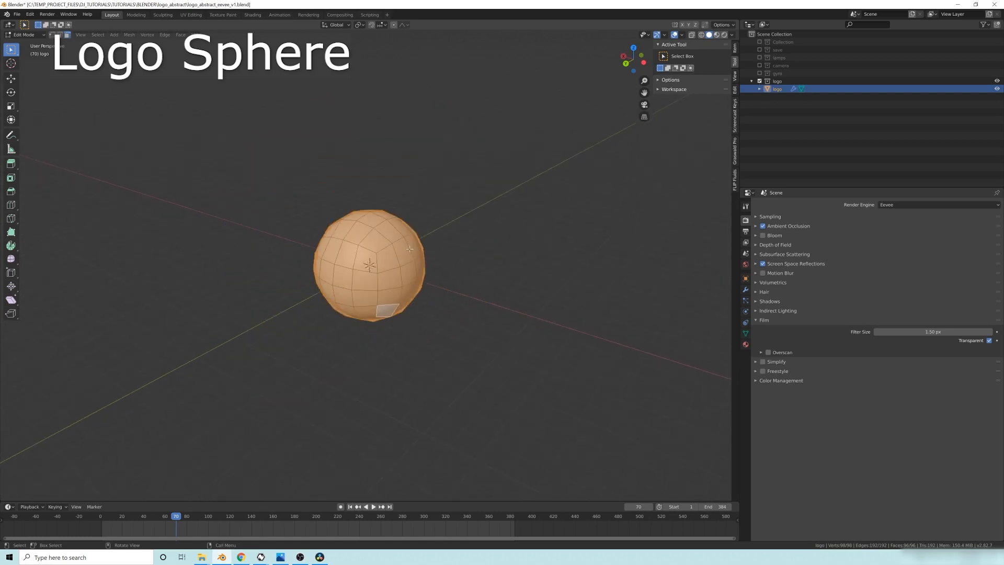
pyautogui.moveTo(418, 272); pyautogui.dragTo(399, 268, button='middle')
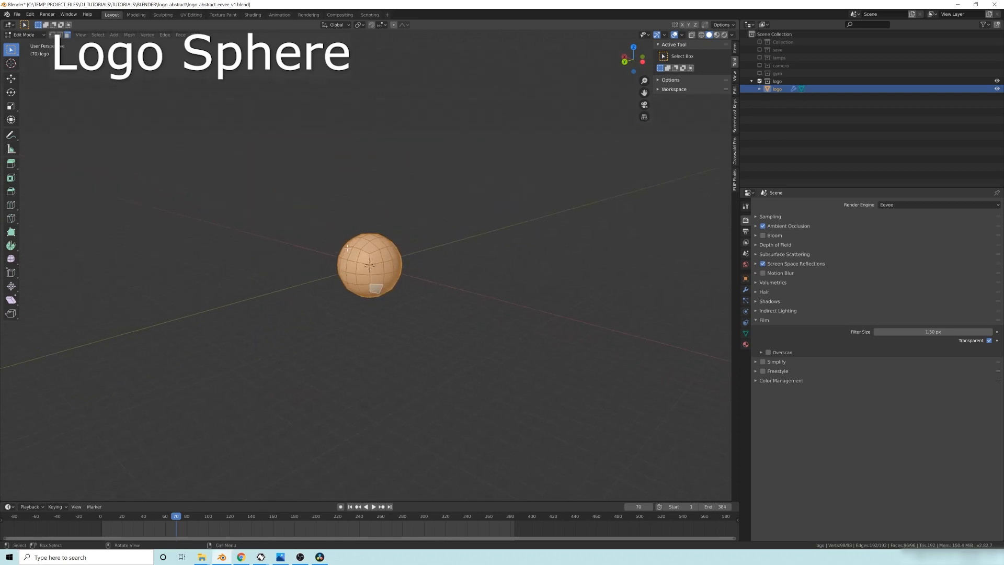
pyautogui.press('Tab')
pyautogui.scroll(1, 381, 272)
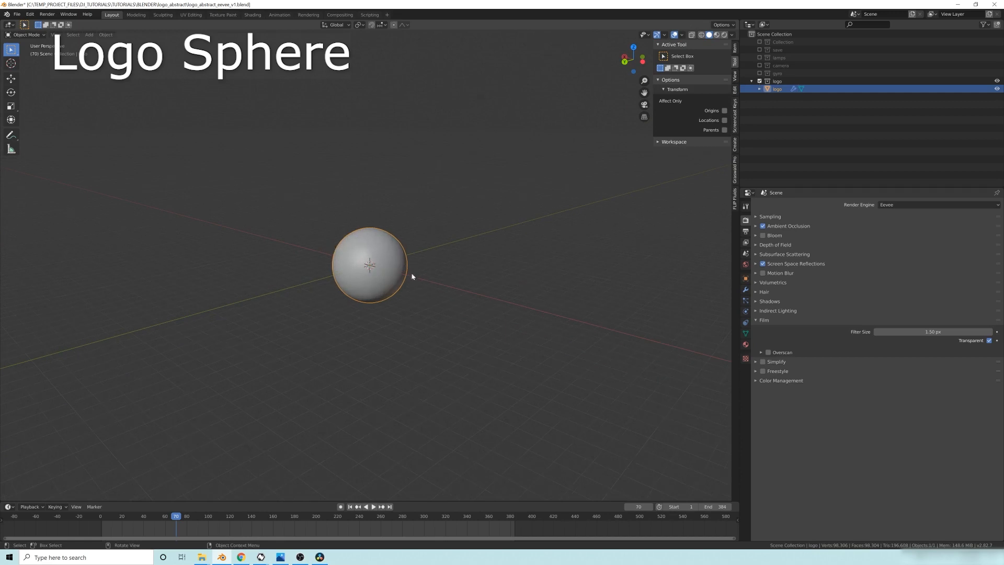
# - Switch the viewport to Material Preview shading and enable the lamps collection
pyautogui.moveTo(357, 252); pyautogui.dragTo(390, 241, button='middle')
pyautogui.scroll(3, 392, 275)
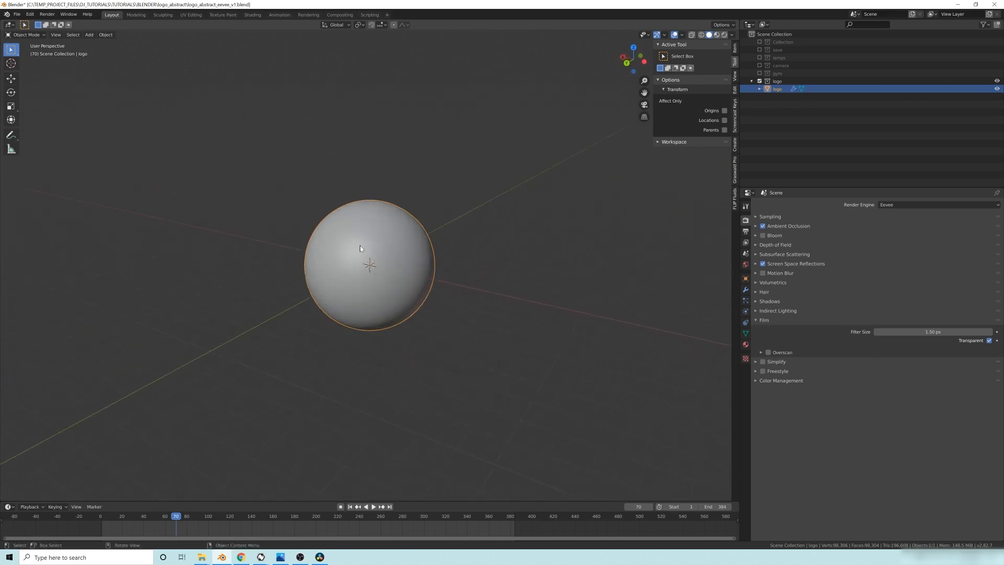
pyautogui.moveTo(405, 291); pyautogui.dragTo(394, 283, button='middle')
pyautogui.press('z')
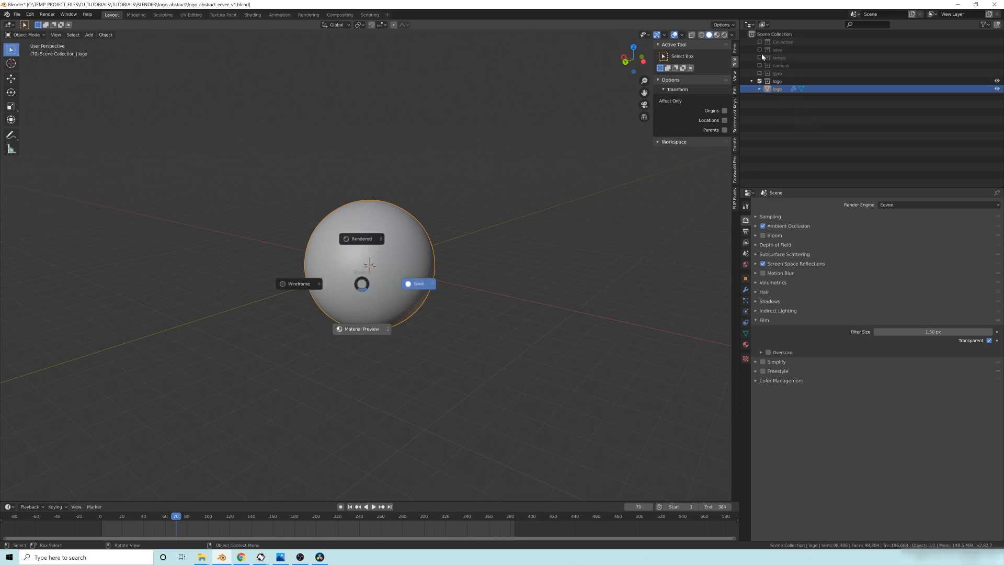
pyautogui.press('8')
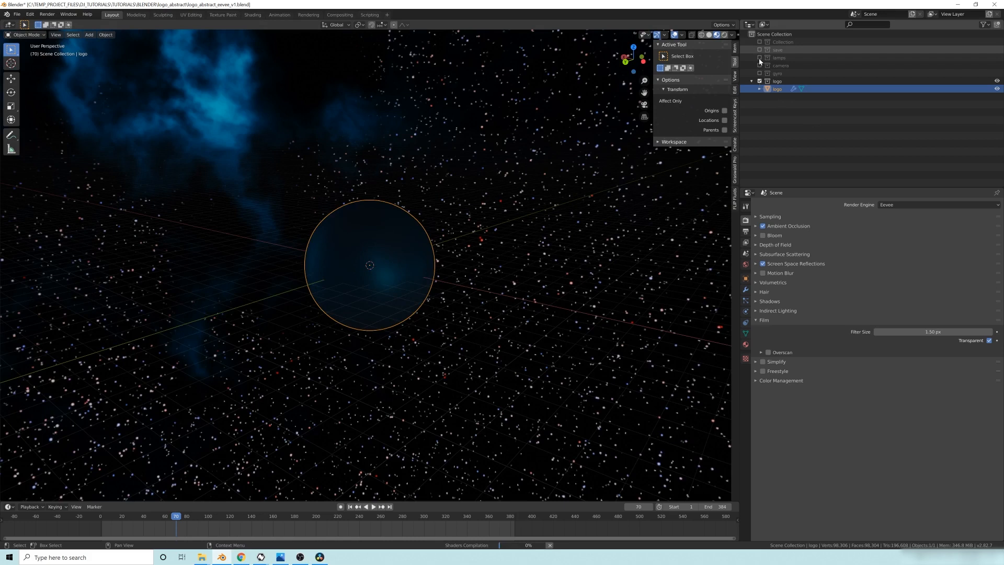
pyautogui.click(760, 57)
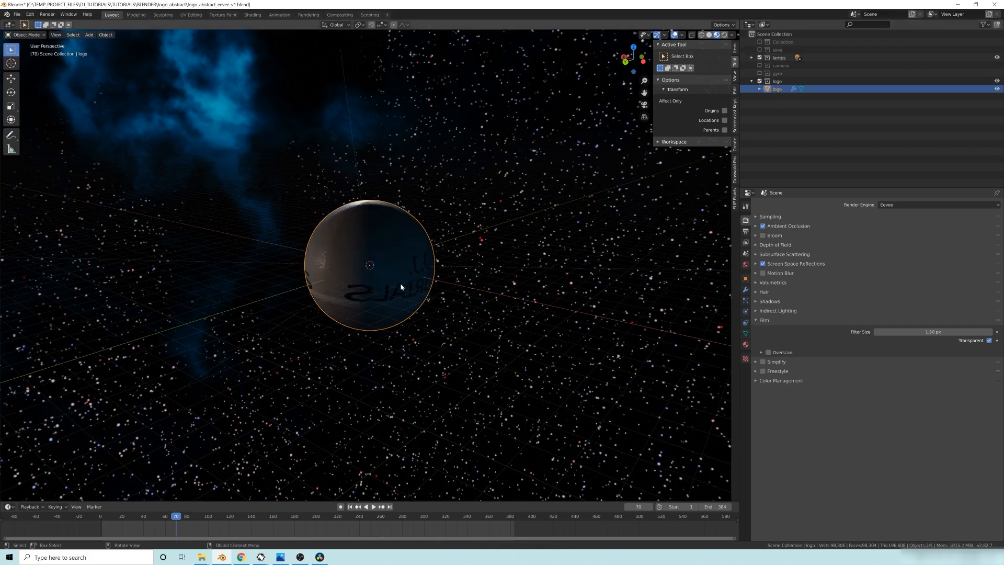
# - Switch the viewport to Rendered shading and deselect all objects
pyautogui.moveTo(400, 284)
pyautogui.mouseDown(button='middle')
pyautogui.moveTo(466, 274)
pyautogui.moveTo(457, 289)
pyautogui.moveTo(421, 293)
pyautogui.moveTo(383, 294)
pyautogui.moveTo(422, 280)
pyautogui.moveTo(386, 282)
pyautogui.mouseUp(button='middle')
pyautogui.press('z')
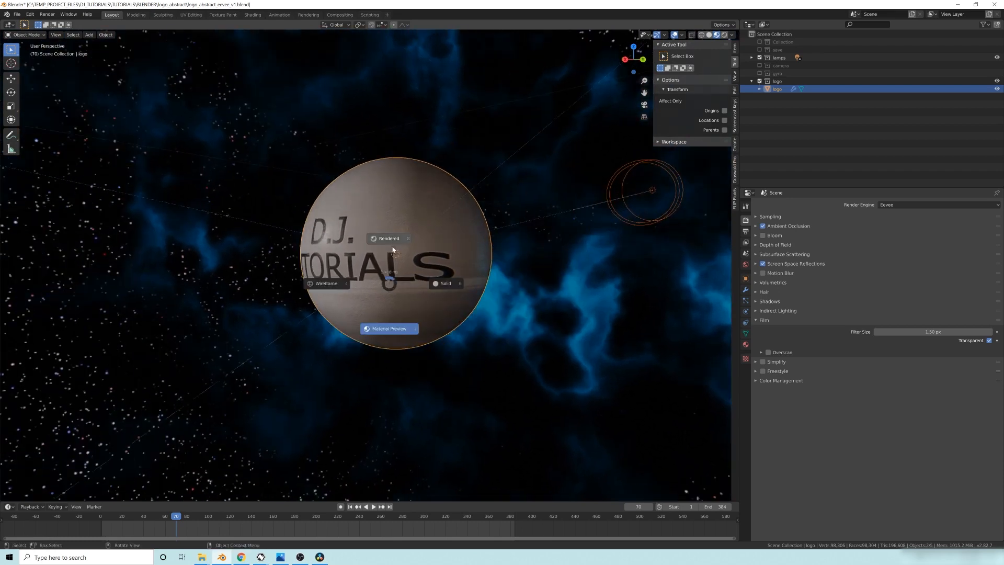
pyautogui.click(393, 246)
pyautogui.moveTo(393, 246); pyautogui.dragTo(388, 276, button='middle')
pyautogui.hotkey('alt', 'a')
# - Examine the lettering and surface of the rendered logo sphere and the lamps placed around it
pyautogui.scroll(2, 385, 282)
pyautogui.moveTo(332, 301); pyautogui.dragTo(375, 204, button='middle')
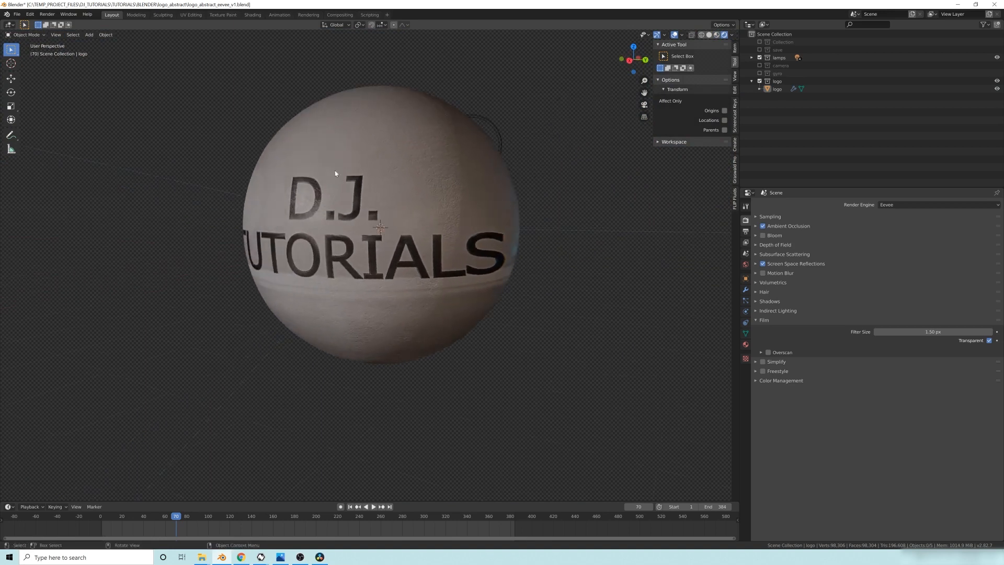
pyautogui.moveTo(311, 317)
pyautogui.mouseDown(button='middle')
pyautogui.moveTo(350, 311)
pyautogui.moveTo(321, 320)
pyautogui.mouseUp(button='middle')
pyautogui.scroll(-4, 381, 298)
pyautogui.moveTo(381, 299); pyautogui.dragTo(341, 305, button='middle')
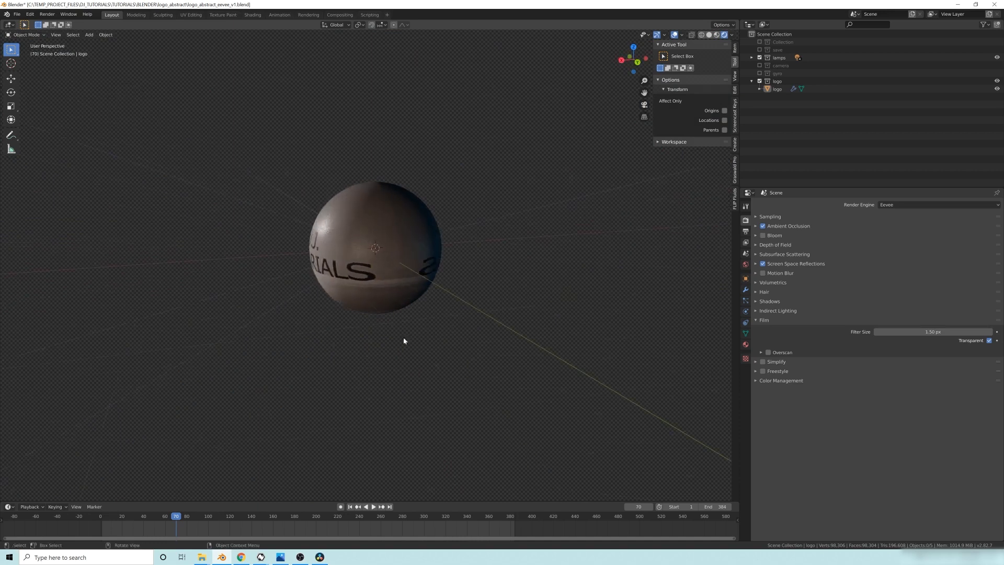
pyautogui.moveTo(415, 298); pyautogui.dragTo(419, 263, button='middle')
pyautogui.moveTo(404, 307)
pyautogui.mouseDown(button='middle')
pyautogui.moveTo(341, 203)
pyautogui.moveTo(420, 303)
pyautogui.moveTo(410, 332)
pyautogui.moveTo(424, 315)
pyautogui.moveTo(387, 309)
pyautogui.mouseUp(button='middle')
pyautogui.scroll(-6, 388, 309)
pyautogui.moveTo(446, 300); pyautogui.dragTo(377, 297, button='middle')
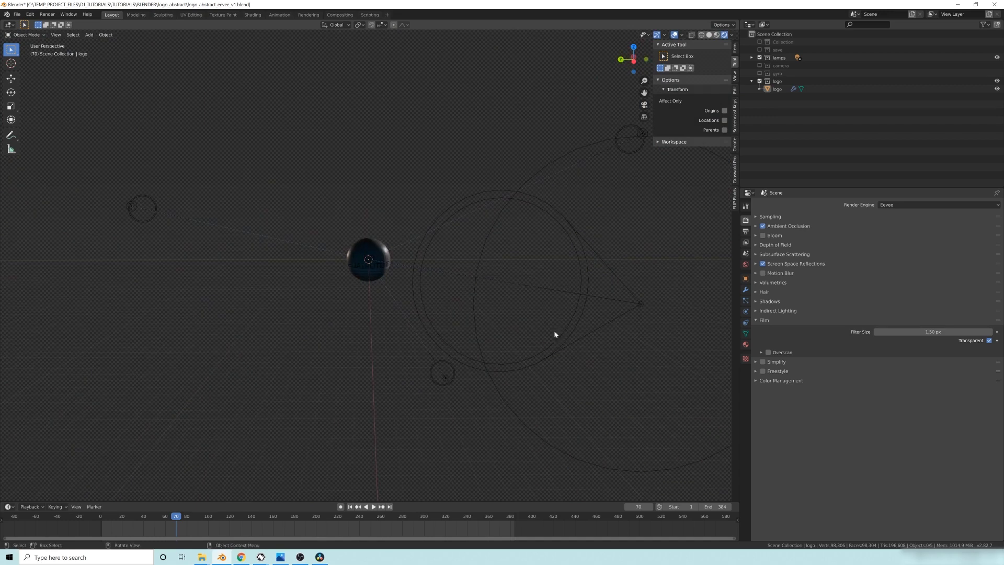
pyautogui.moveTo(342, 271); pyautogui.dragTo(439, 298, button='middle')
pyautogui.scroll(4, 419, 297)
pyautogui.scroll(2, 417, 292)
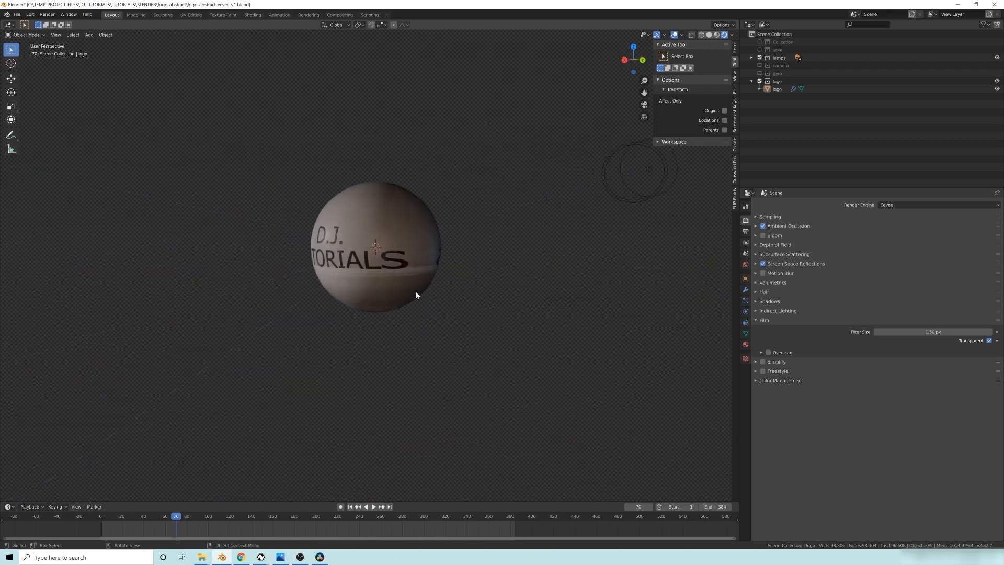
# - Select the logo sphere, split the viewport vertically and turn the new area into a Shader Editor for its material
pyautogui.click(416, 291)
pyautogui.moveTo(739, 19); pyautogui.dragTo(373, 29)
pyautogui.click(388, 34)
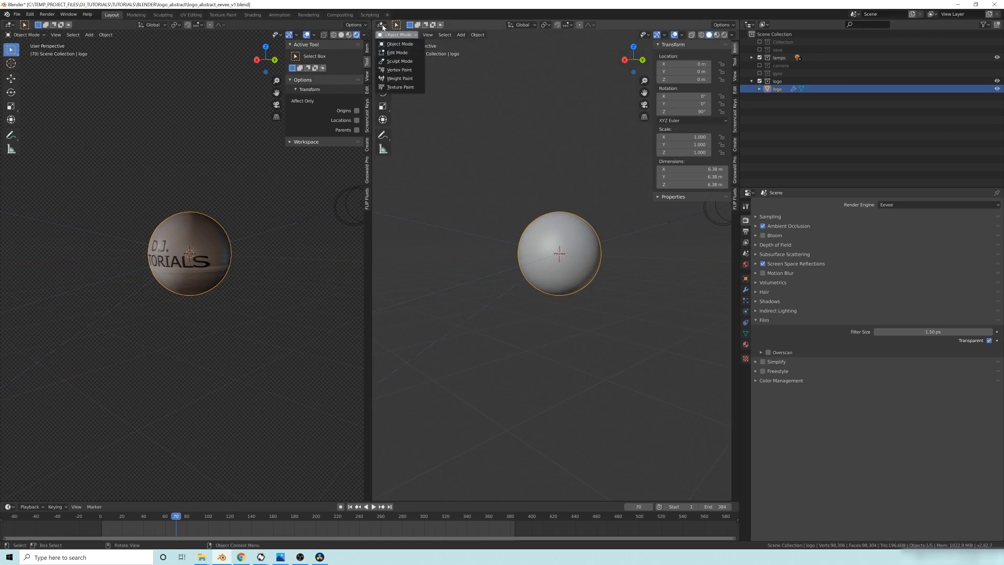
pyautogui.click(382, 25)
pyautogui.click(401, 97)
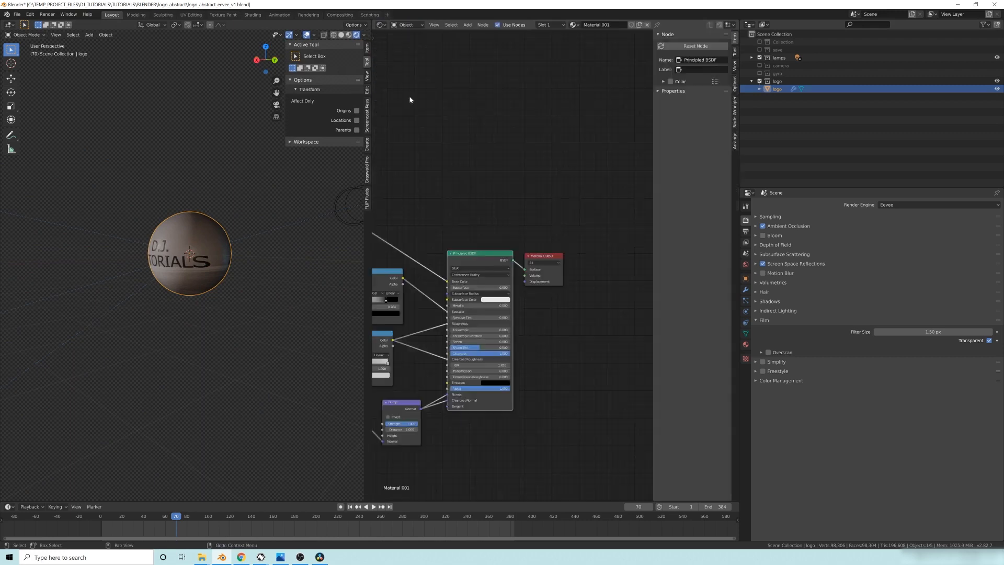
# - Preview the plaster_grey_04 roughness image texture on the logo sphere
pyautogui.scroll(2, 545, 297)
pyautogui.moveTo(429, 302); pyautogui.dragTo(453, 314, button='middle')
pyautogui.keyDown('ctrl'); pyautogui.keyDown('shift'); pyautogui.click(446, 227); pyautogui.keyUp('shift'); pyautogui.keyUp('ctrl')
pyautogui.scroll(4, 174, 295)
pyautogui.moveTo(162, 278)
pyautogui.mouseDown(button='middle')
pyautogui.moveTo(210, 278)
pyautogui.moveTo(177, 280)
pyautogui.mouseUp(button='middle')
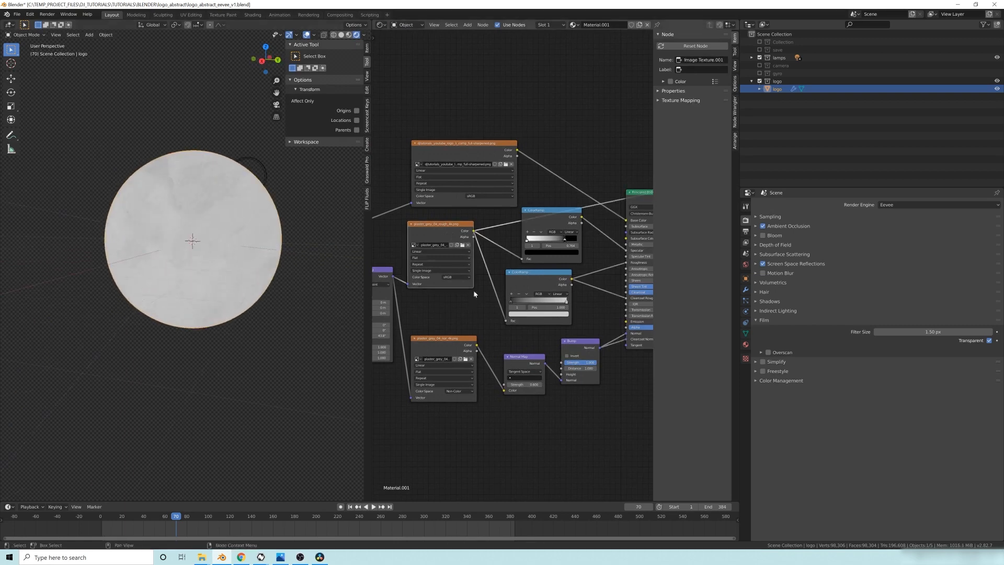
# - Preview the plaster_grey_04 normal image texture on the logo sphere
pyautogui.scroll(2, 450, 310)
pyautogui.moveTo(464, 343); pyautogui.dragTo(483, 296, button='middle')
pyautogui.keyDown('ctrl'); pyautogui.keyDown('shift'); pyautogui.click(487, 339); pyautogui.keyUp('shift'); pyautogui.keyUp('ctrl')
pyautogui.moveTo(163, 228); pyautogui.dragTo(178, 271, button='middle')
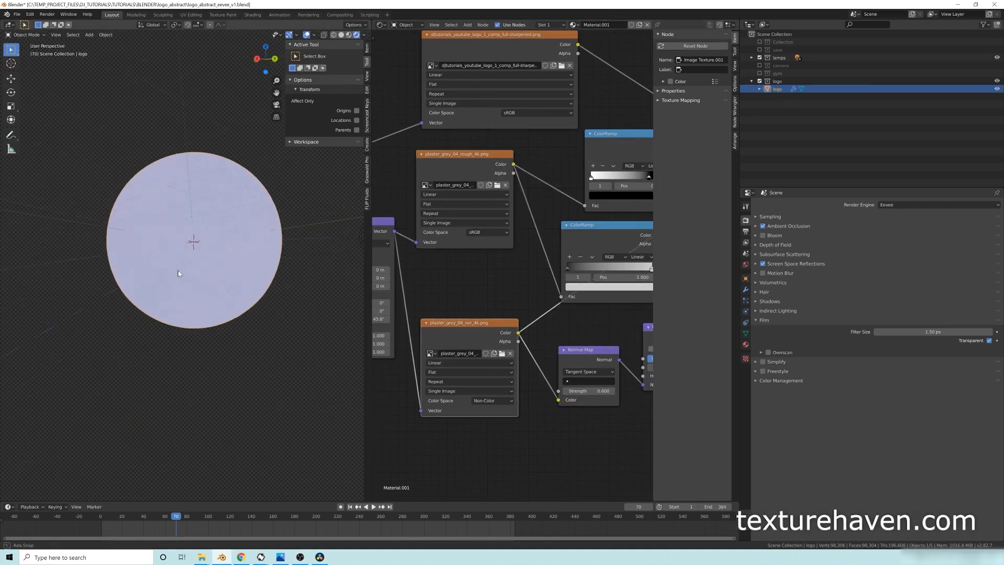
# - Reconnect the Principled BSDF to the material output and examine the finished material on the logo sphere
pyautogui.moveTo(649, 195); pyautogui.dragTo(442, 294, button='middle')
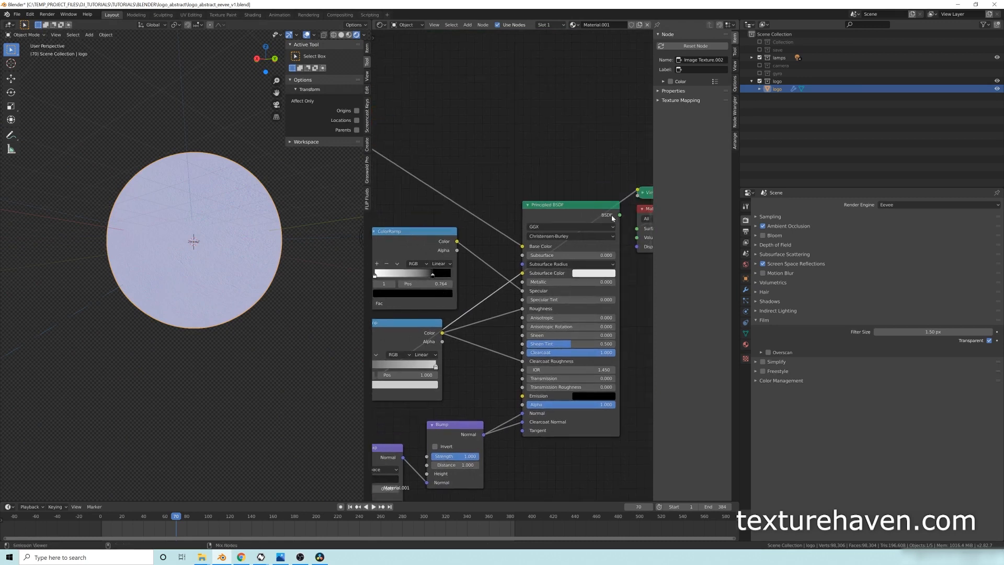
pyautogui.keyDown('ctrl'); pyautogui.keyDown('shift'); pyautogui.click(601, 219); pyautogui.keyUp('shift'); pyautogui.keyUp('ctrl')
pyautogui.moveTo(353, 303); pyautogui.dragTo(110, 160, button='middle')
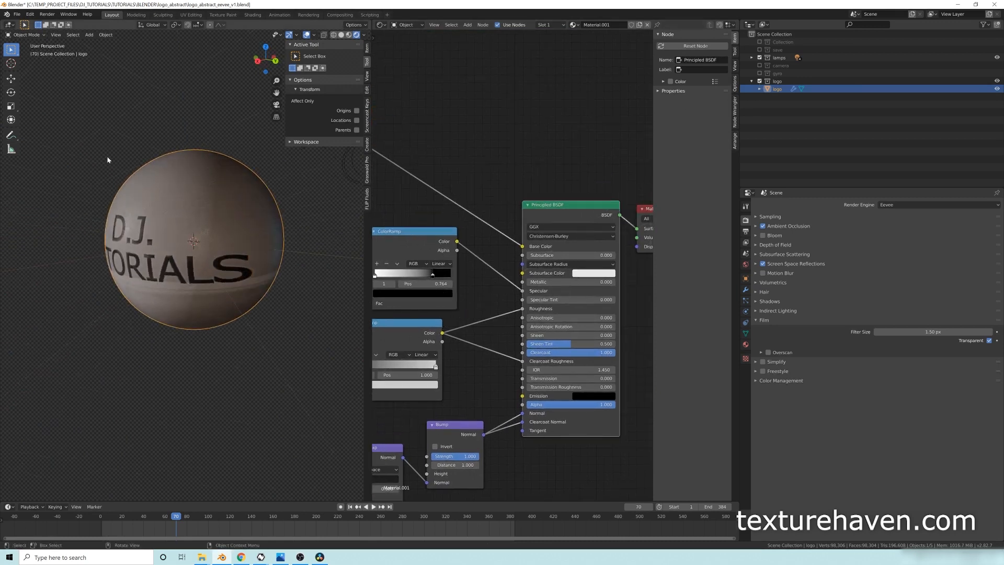
pyautogui.moveTo(158, 241); pyautogui.dragTo(196, 286, button='middle')
pyautogui.moveTo(228, 255); pyautogui.dragTo(83, 230, button='middle')
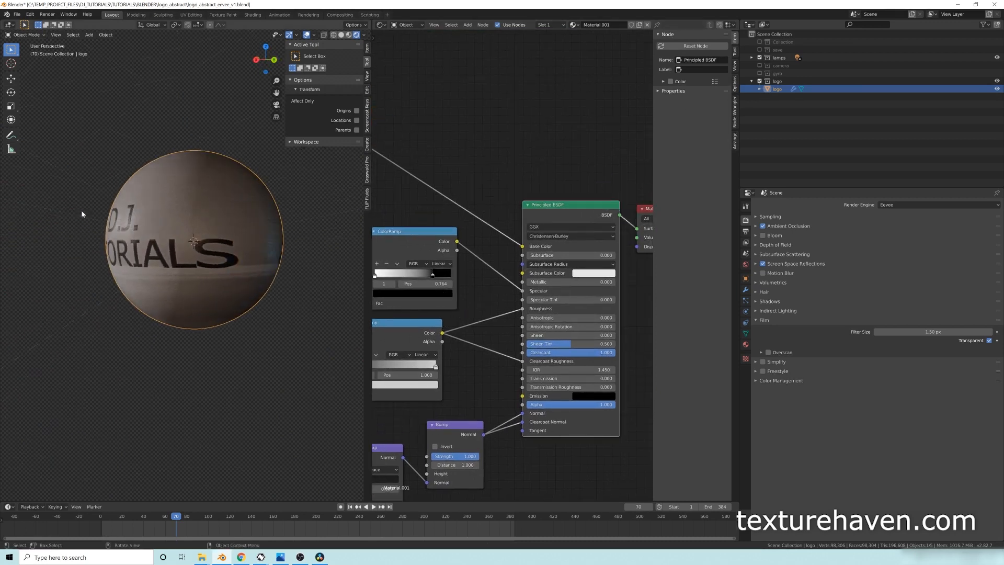
pyautogui.moveTo(193, 254); pyautogui.dragTo(167, 245, button='middle')
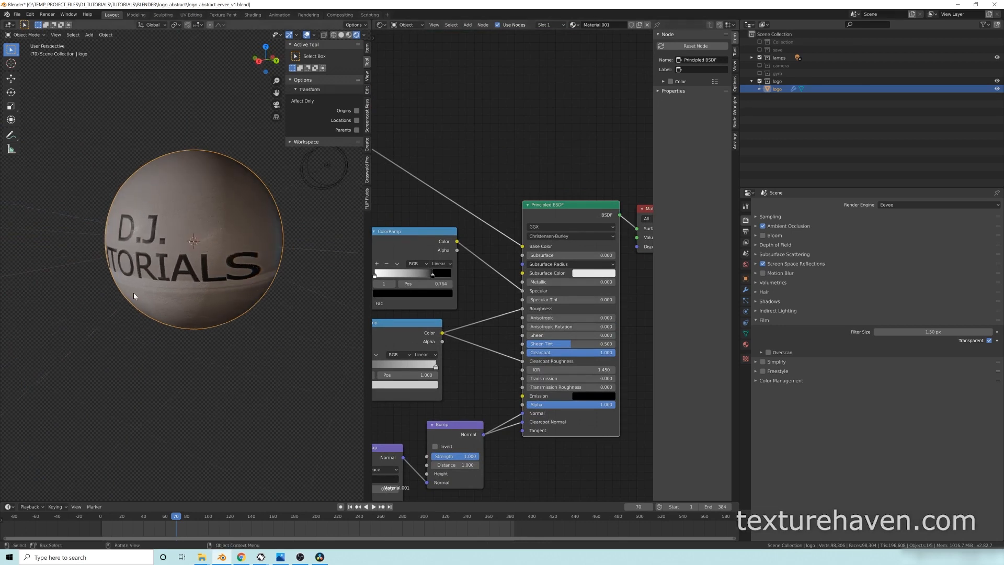
pyautogui.moveTo(143, 291); pyautogui.dragTo(170, 199, button='middle')
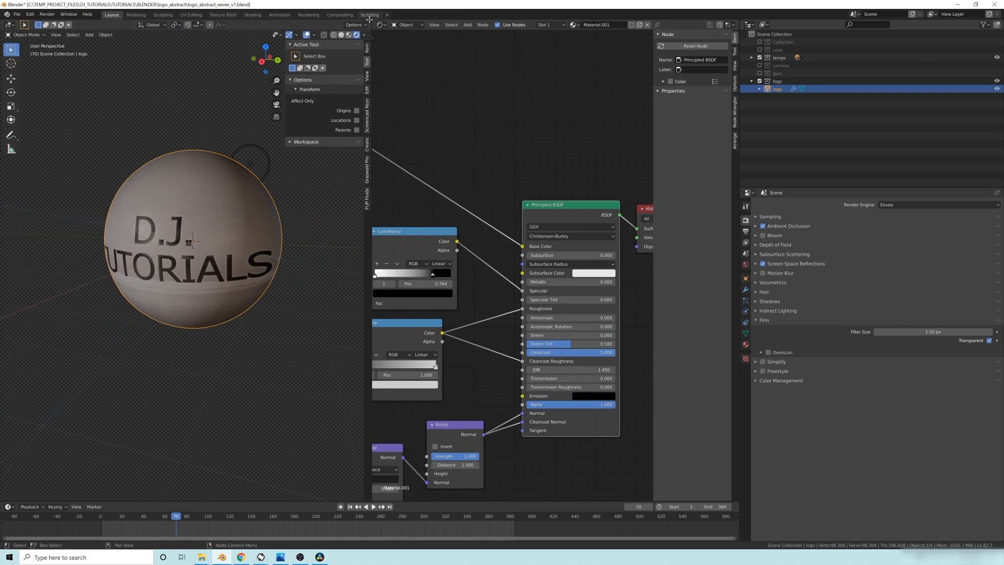
# - Close the Shader Editor by joining its area back into the single 3D viewport
pyautogui.moveTo(370, 22); pyautogui.dragTo(431, 130)
pyautogui.moveTo(442, 240); pyautogui.dragTo(419, 250, button='middle')
pyautogui.scroll(-3, 419, 250)
pyautogui.moveTo(343, 219); pyautogui.dragTo(365, 227, button='middle')
pyautogui.scroll(-2, 360, 206)
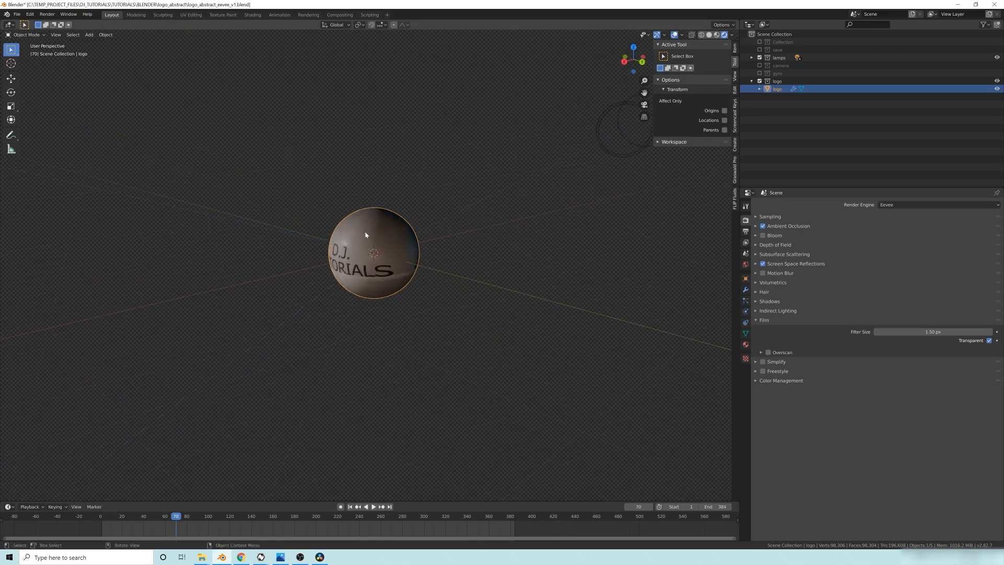
# - Exclude the logo collection and enable the gyro collection
pyautogui.click(760, 81)
pyautogui.click(760, 73)
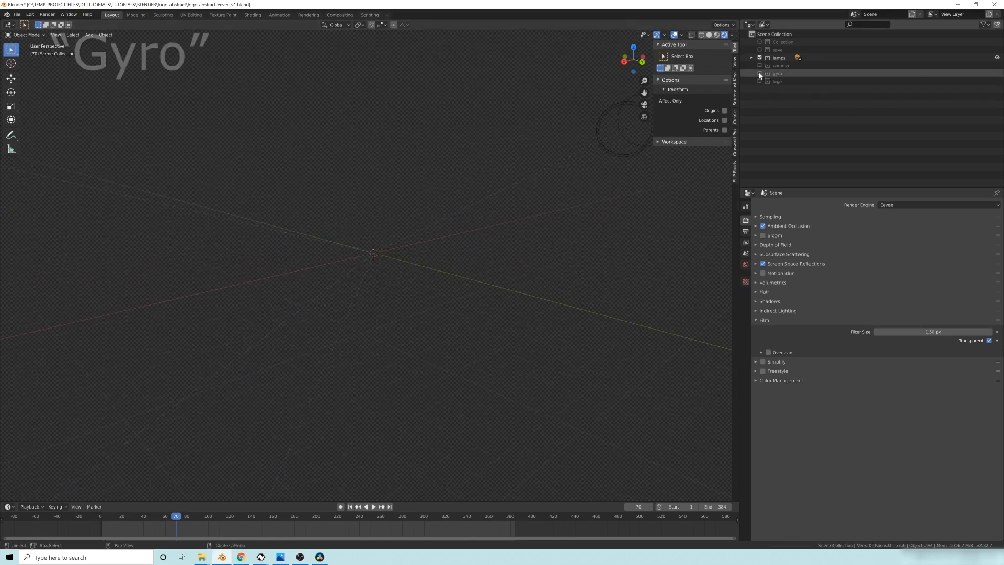
pyautogui.moveTo(348, 306); pyautogui.dragTo(343, 302, button='middle')
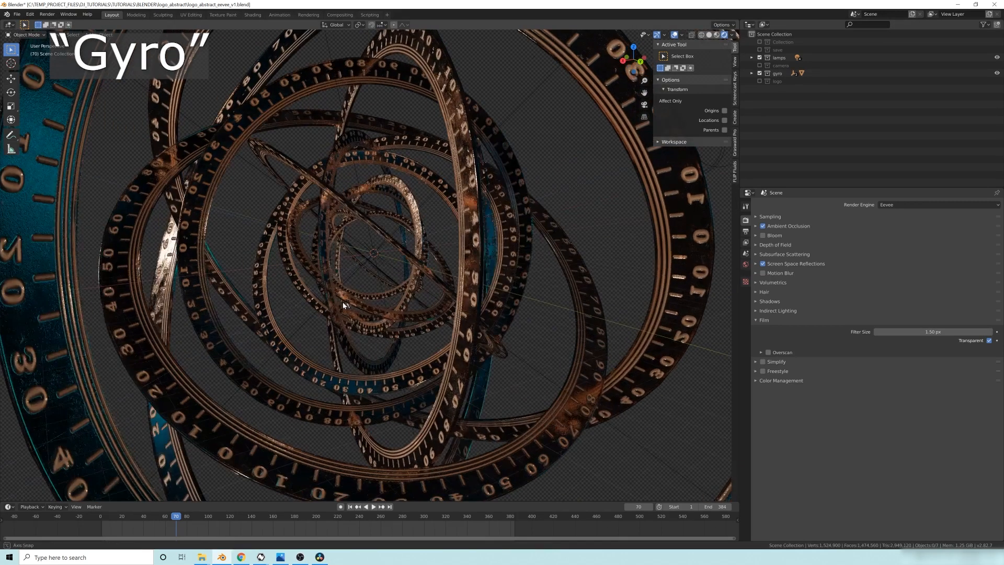
pyautogui.moveTo(360, 241); pyautogui.dragTo(376, 235, button='middle')
# - Select the gyro object and turn off the viewport display of its Array, Subdivision, EdgeSplit and Bevel modifiers
pyautogui.click(470, 117)
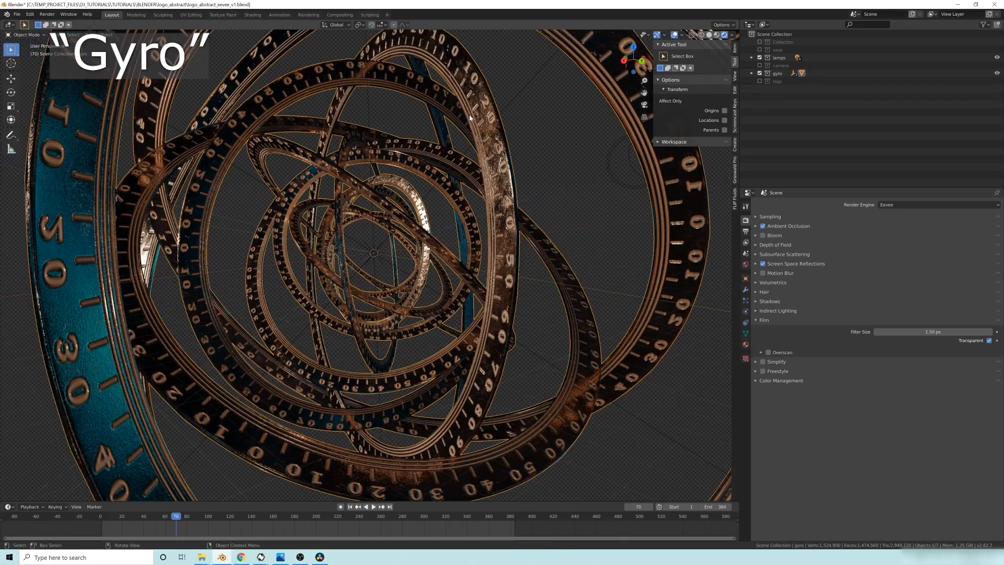
pyautogui.click(746, 344)
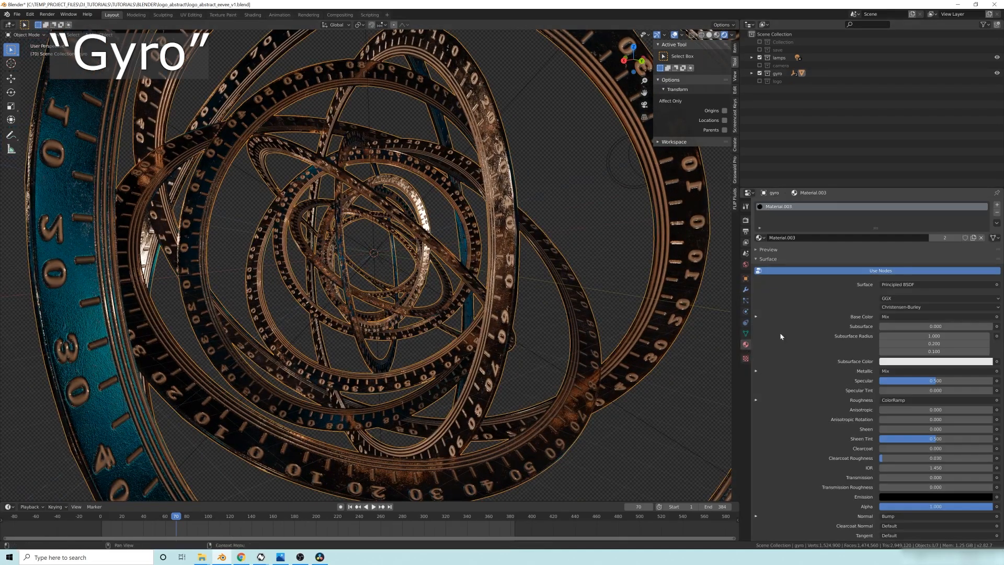
pyautogui.click(746, 290)
pyautogui.click(950, 275)
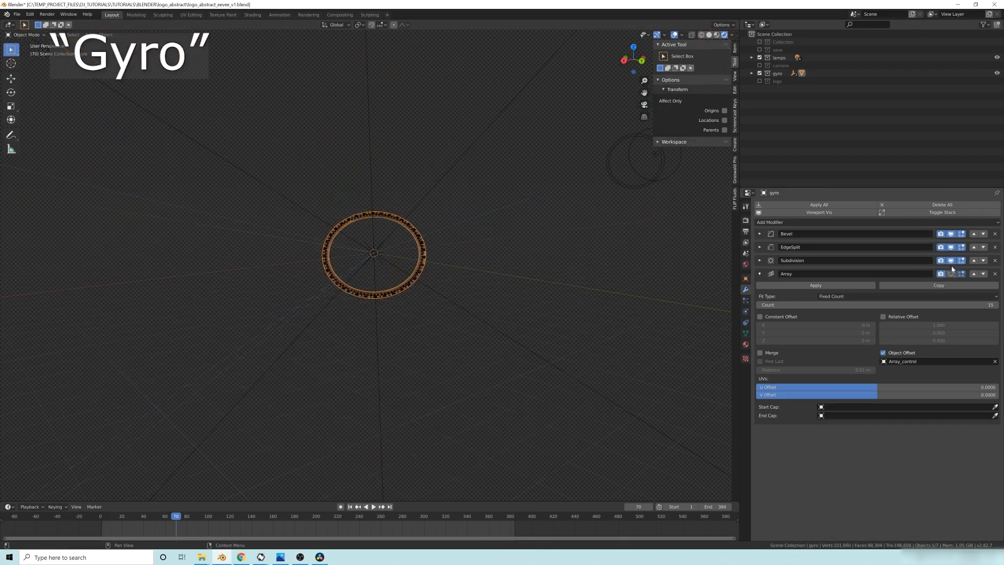
pyautogui.click(953, 249)
pyautogui.click(952, 235)
# - Switch the viewport to Solid shading, frame the selected gyro ring and inspect its base shape
pyautogui.click(403, 257)
pyautogui.press('z')
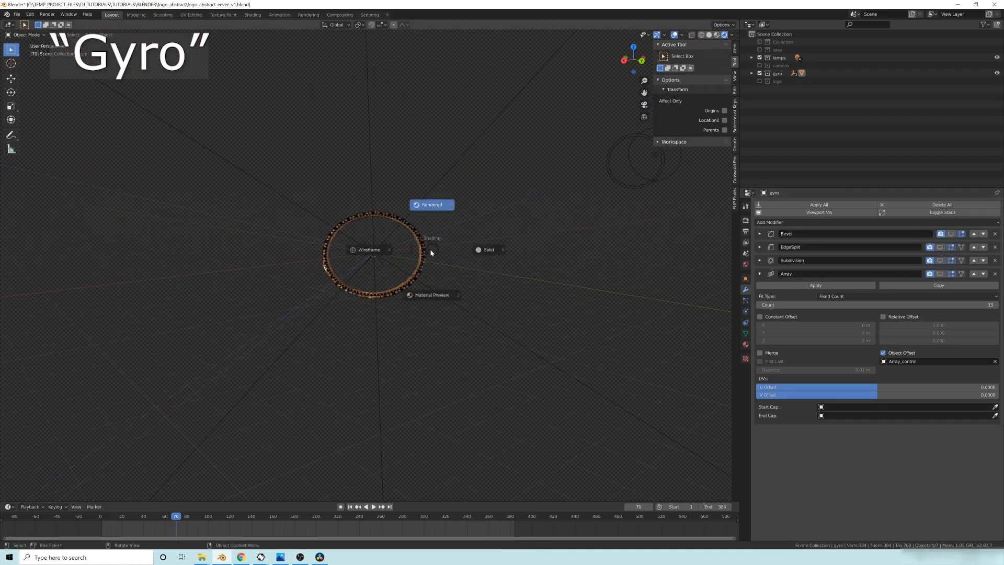
pyautogui.click(486, 250)
pyautogui.click(424, 249)
pyautogui.press('KP_Decimal')
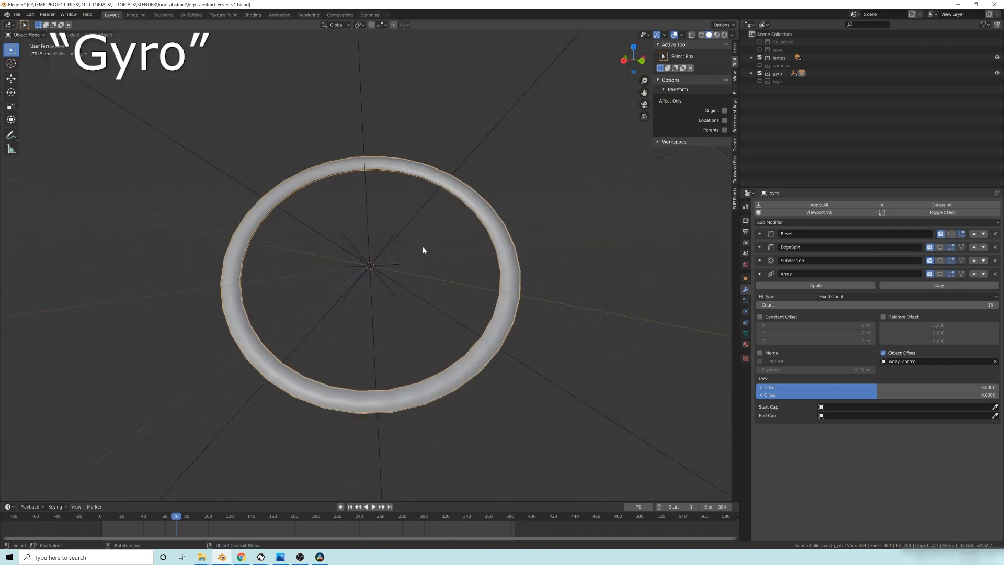
pyautogui.moveTo(488, 293); pyautogui.dragTo(397, 141, button='middle')
pyautogui.moveTo(554, 212); pyautogui.dragTo(681, 303, button='middle')
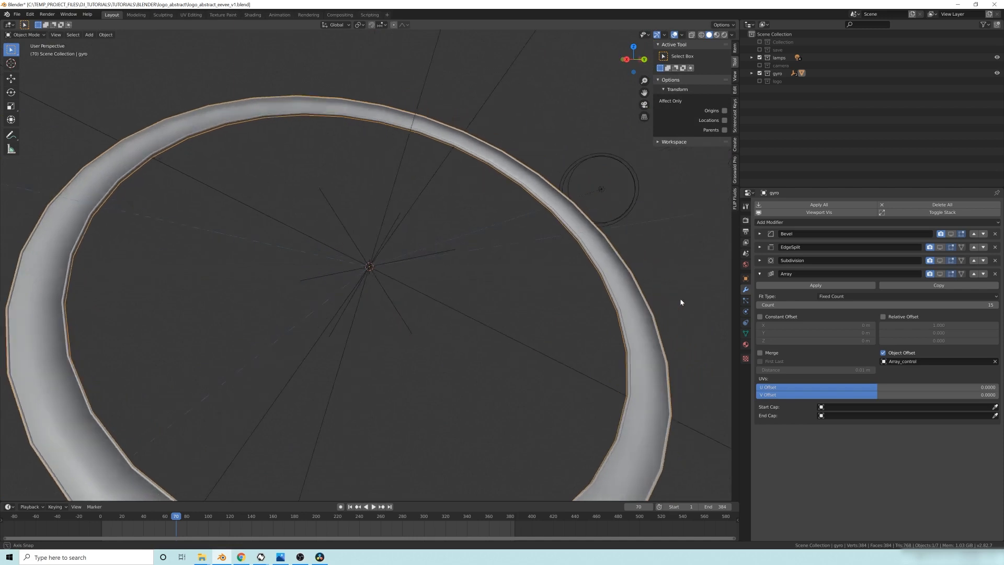
pyautogui.moveTo(561, 266); pyautogui.dragTo(578, 260, button='middle')
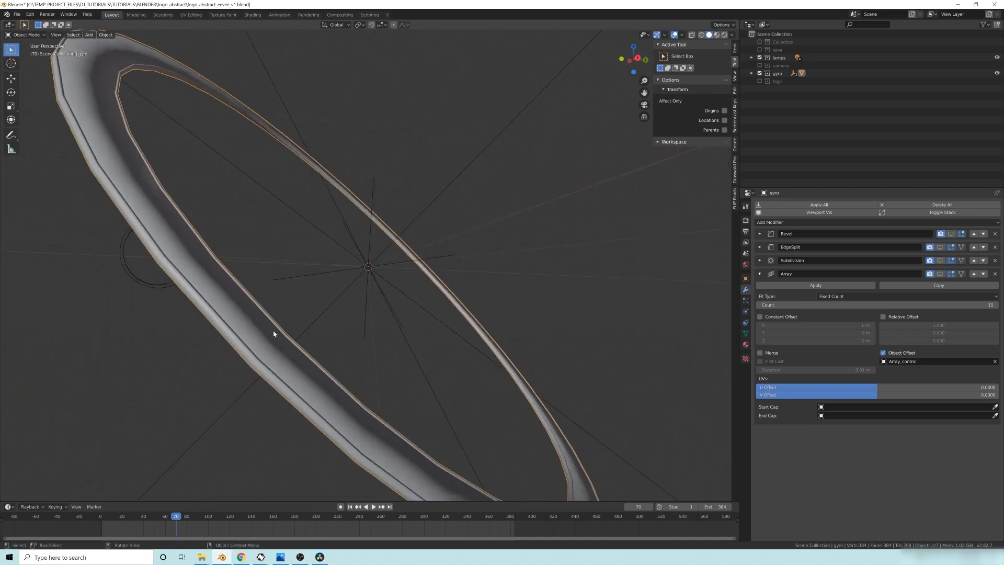
# - Re-enable the viewport display of the gyro's Bevel, EdgeSplit and Subdivision modifiers and inspect the smoothed ring
pyautogui.moveTo(274, 331); pyautogui.dragTo(434, 307, button='middle')
pyautogui.moveTo(386, 237); pyautogui.dragTo(393, 240, button='middle')
pyautogui.moveTo(483, 220); pyautogui.dragTo(529, 260, button='middle')
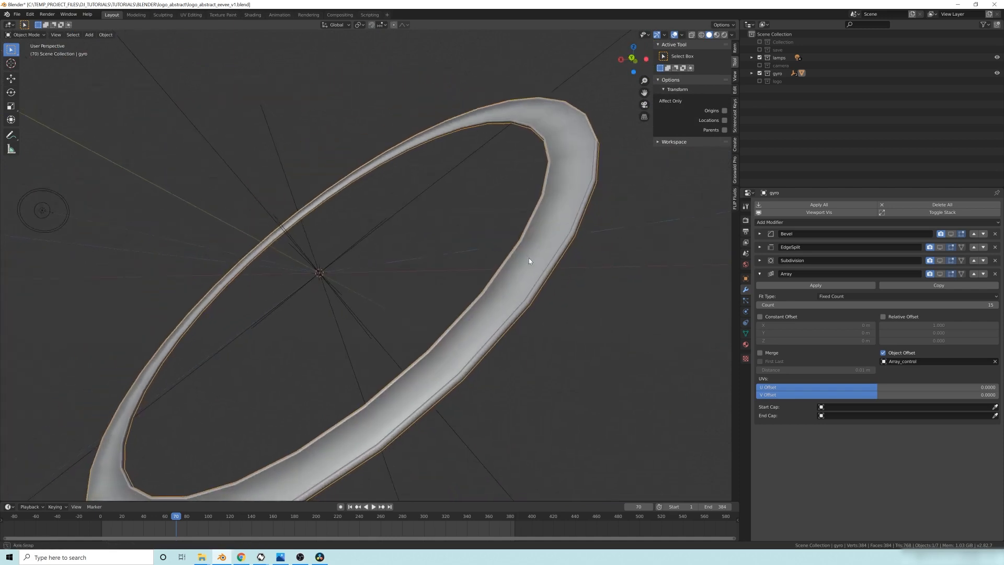
pyautogui.click(951, 234)
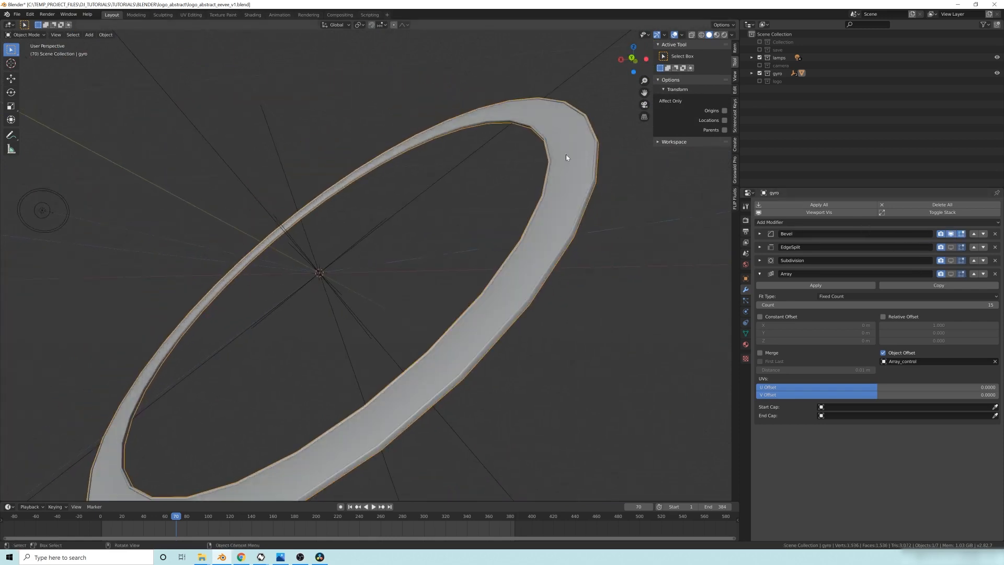
pyautogui.click(951, 260)
pyautogui.moveTo(439, 256); pyautogui.dragTo(602, 250, button='middle')
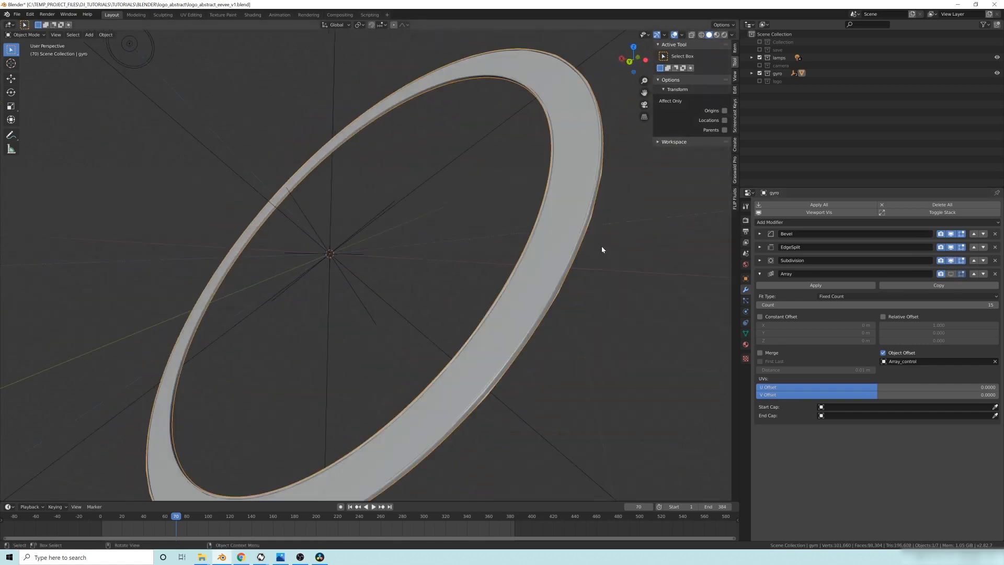
pyautogui.moveTo(573, 129); pyautogui.dragTo(587, 262, button='middle')
pyautogui.moveTo(597, 217); pyautogui.dragTo(561, 58, button='middle')
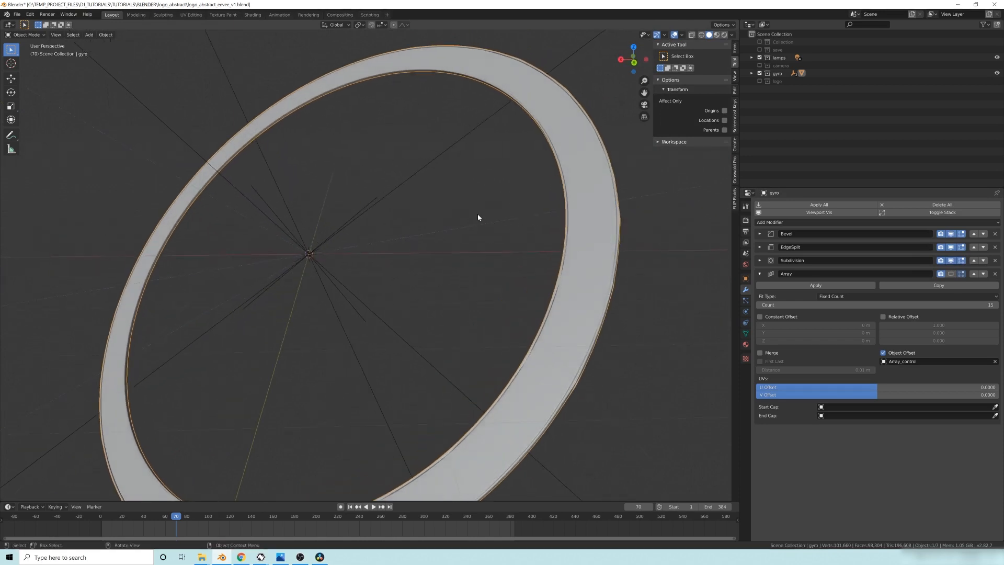
pyautogui.moveTo(570, 88); pyautogui.dragTo(597, 231, button='middle')
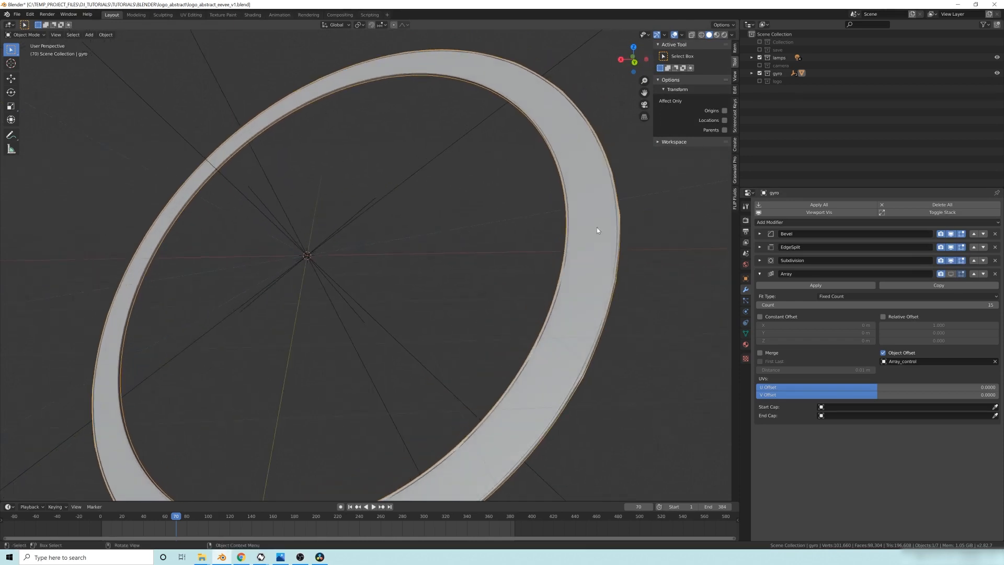
pyautogui.moveTo(613, 187)
pyautogui.mouseDown(button='middle')
pyautogui.moveTo(538, 222)
pyautogui.moveTo(480, 156)
pyautogui.mouseUp(button='middle')
pyautogui.press('z')
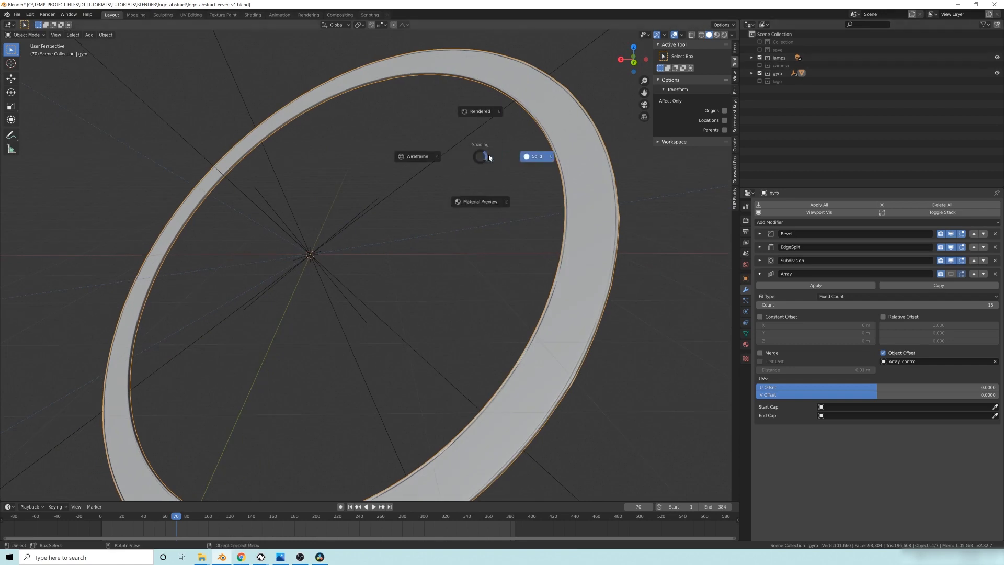
pyautogui.click(551, 161)
pyautogui.moveTo(201, 558)
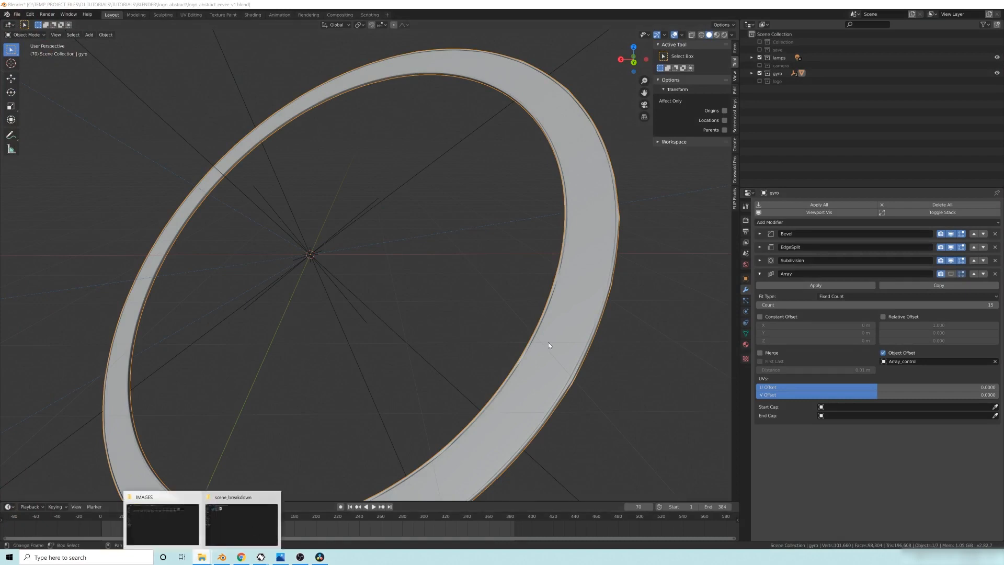
# - Open the gyro's material properties, split the 3D viewport into two side-by-side views and show the ring's textured material in one
pyautogui.click(746, 344)
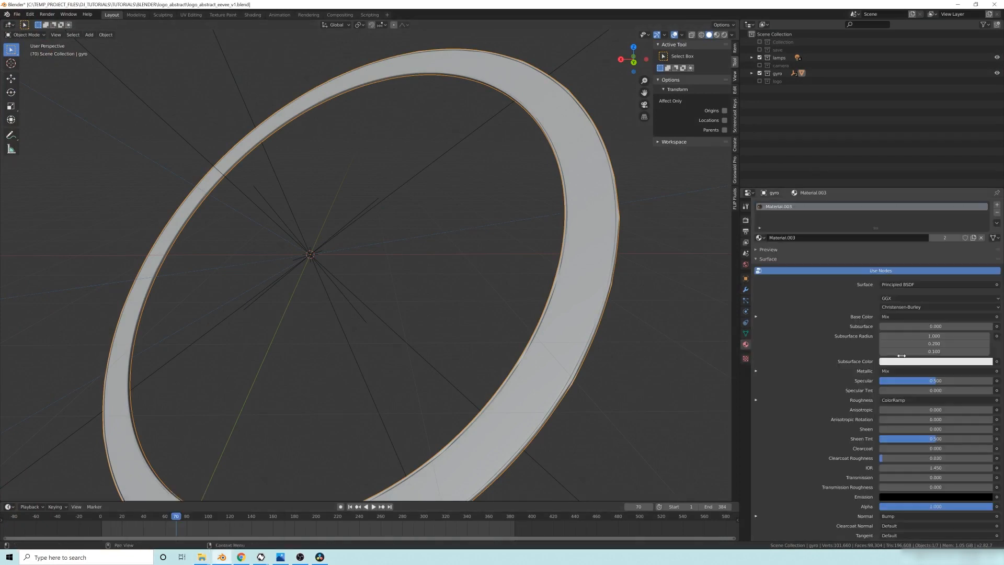
pyautogui.moveTo(735, 21)
pyautogui.mouseDown()
pyautogui.moveTo(353, 32)
pyautogui.moveTo(367, 31)
pyautogui.mouseUp()
pyautogui.press('z')
pyautogui.click(209, 230)
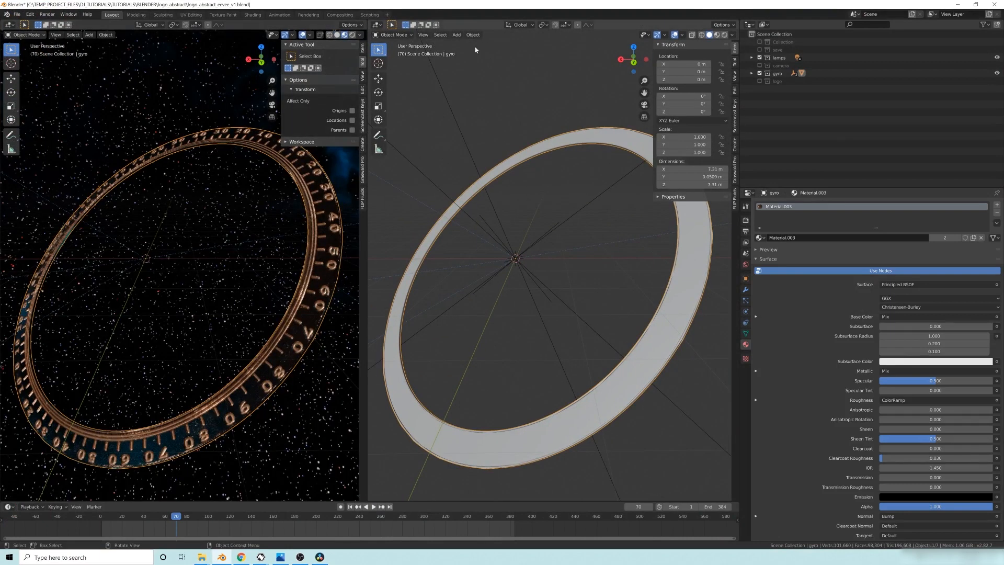
# - Turn the solid-shaded viewport into a Shader Editor showing the gyro's material nodes
pyautogui.click(394, 35)
pyautogui.click(377, 25)
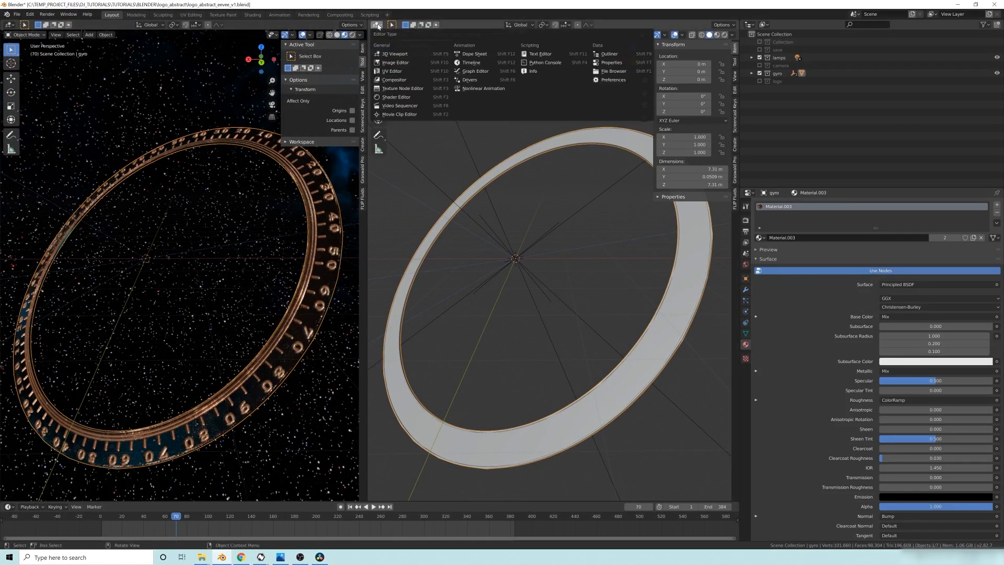
pyautogui.click(400, 97)
# - Preview the color output of the degrees-01-blurred.png image texture on the gyro ring
pyautogui.scroll(4, 475, 227)
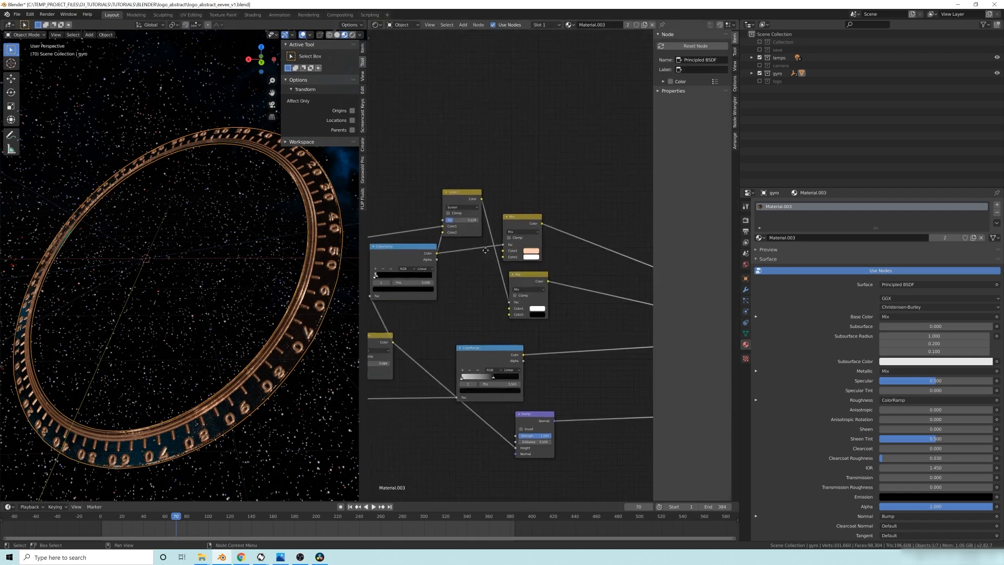
pyautogui.moveTo(476, 227); pyautogui.dragTo(570, 231, button='middle')
pyautogui.keyDown('ctrl'); pyautogui.keyDown('shift'); pyautogui.click(473, 207); pyautogui.keyUp('shift'); pyautogui.keyUp('ctrl')
pyautogui.moveTo(179, 269); pyautogui.dragTo(241, 273, button='middle')
pyautogui.moveTo(509, 321); pyautogui.dragTo(518, 321, button='middle')
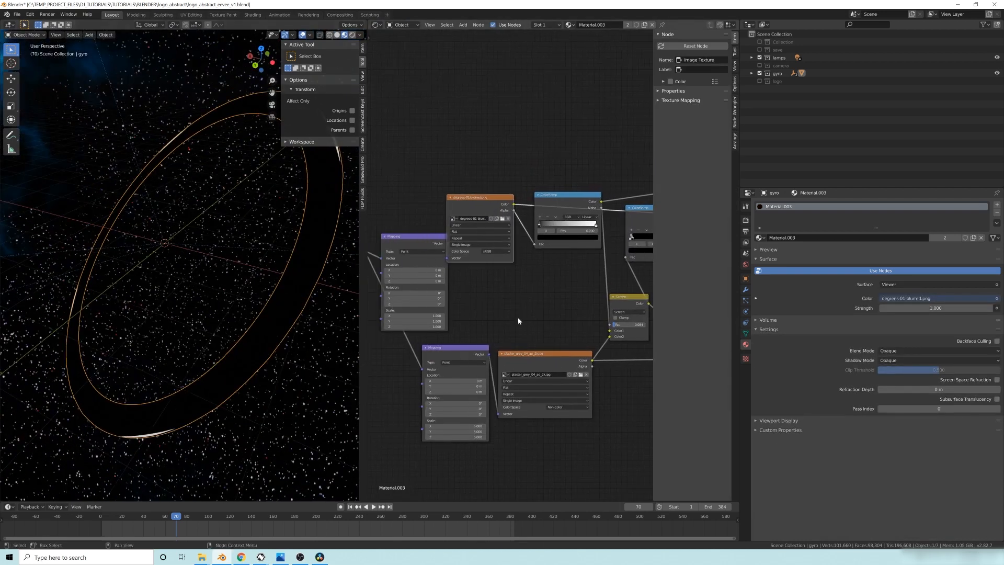
# - Preview the alpha output of the degrees-01-blurred.png texture and examine its numbers and lines around the ring
pyautogui.keyDown('ctrl'); pyautogui.keyDown('shift'); pyautogui.click(496, 215); pyautogui.keyUp('shift'); pyautogui.keyUp('ctrl')
pyautogui.moveTo(204, 293); pyautogui.dragTo(216, 315, button='middle')
pyautogui.keyDown('shift'); pyautogui.moveTo(211, 314); pyautogui.dragTo(213, 372, button='middle'); pyautogui.keyUp('shift')
pyautogui.scroll(4, 225, 312)
pyautogui.moveTo(225, 313); pyautogui.dragTo(334, 233, button='middle')
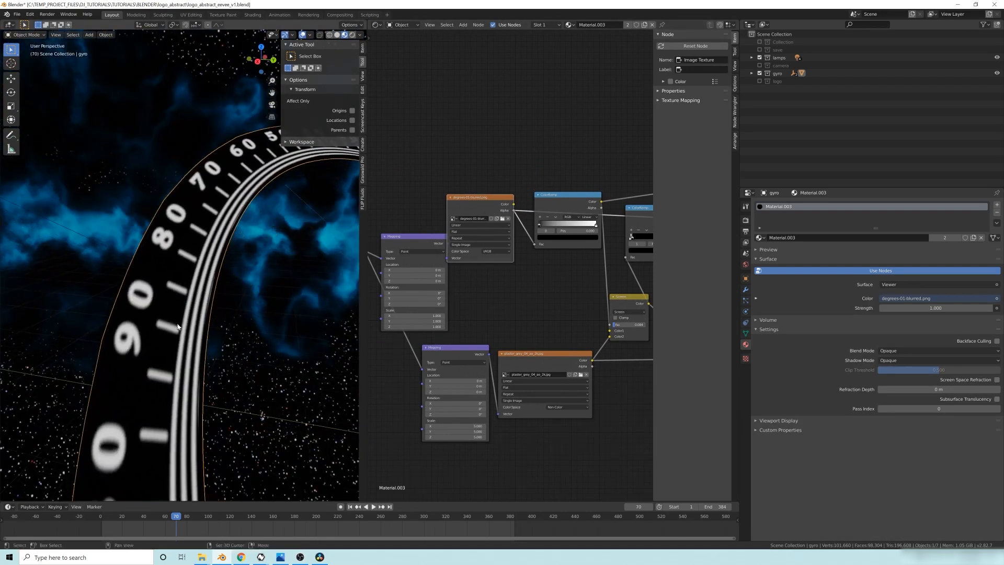
pyautogui.keyDown('shift'); pyautogui.moveTo(176, 323); pyautogui.dragTo(172, 252, button='middle'); pyautogui.keyUp('shift')
pyautogui.scroll(-4, 102, 341)
pyautogui.moveTo(102, 342); pyautogui.dragTo(292, 206, button='middle')
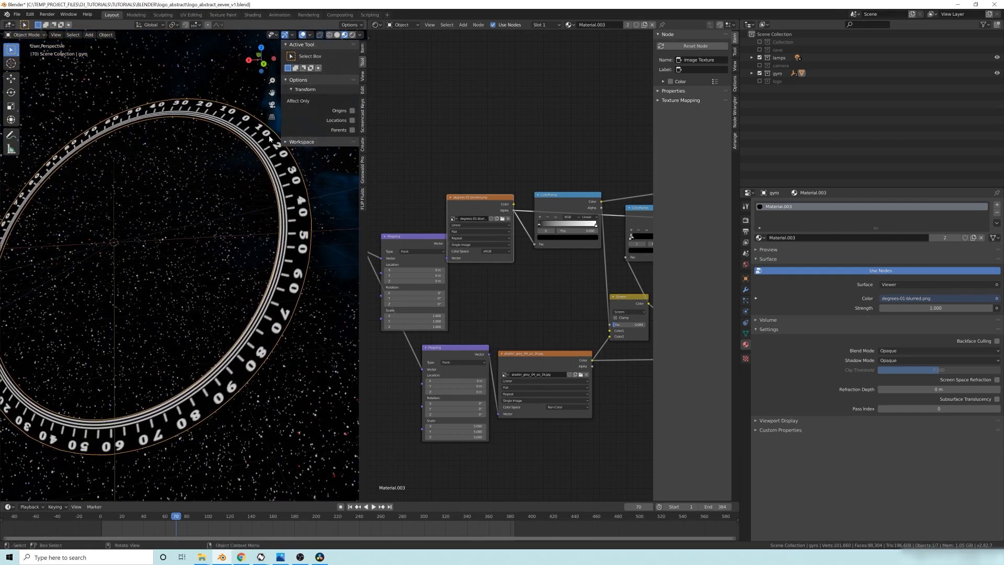
pyautogui.moveTo(53, 367); pyautogui.dragTo(224, 278, button='middle')
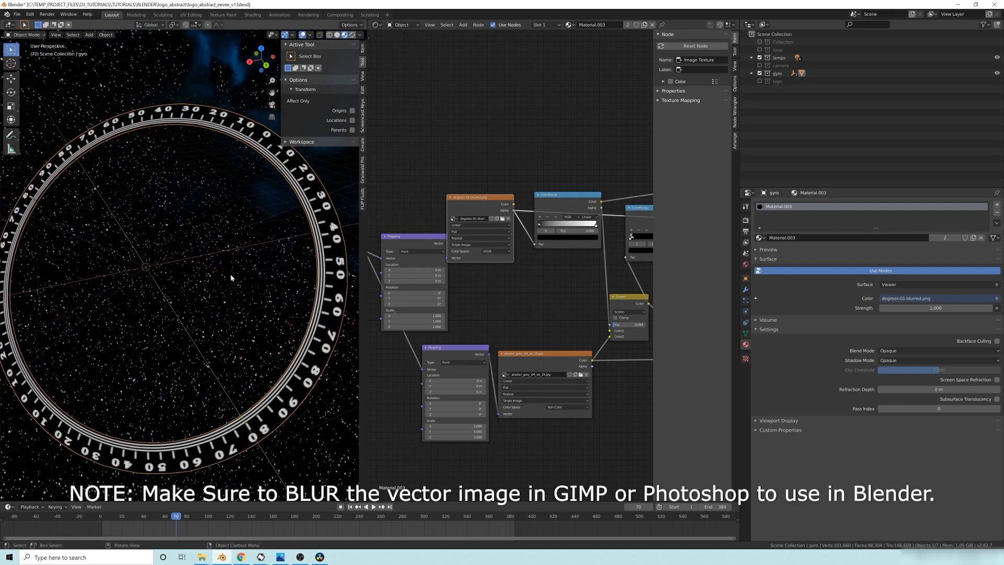
# - Preview the black-and-white Mix node that drives the Metallic input and examine the mask on the gyro ring
pyautogui.moveTo(596, 238); pyautogui.dragTo(523, 253, button='middle')
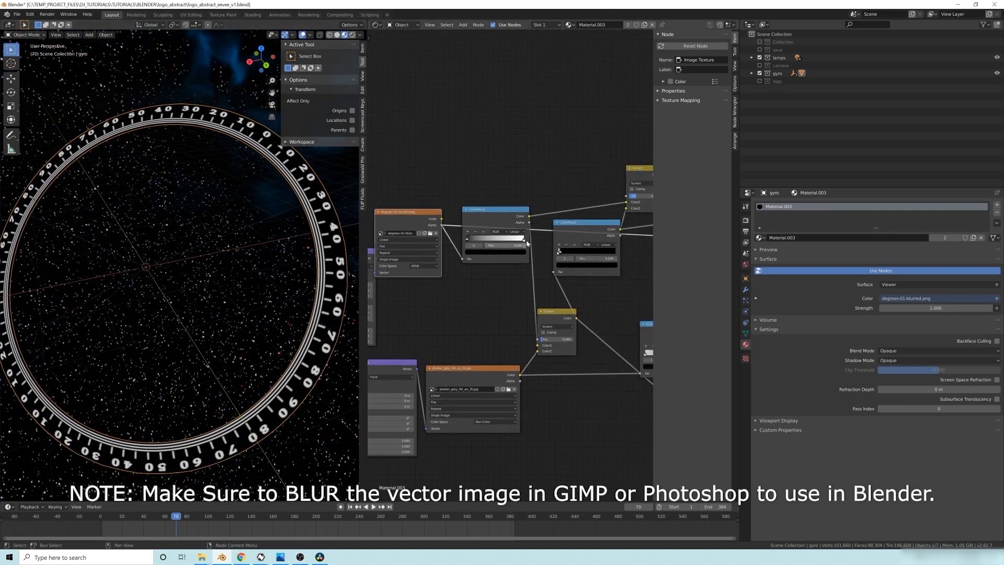
pyautogui.moveTo(590, 273); pyautogui.dragTo(525, 263, button='middle')
pyautogui.moveTo(595, 282); pyautogui.dragTo(493, 235, button='middle')
pyautogui.moveTo(544, 276); pyautogui.dragTo(533, 268, button='middle')
pyautogui.keyDown('ctrl'); pyautogui.keyDown('shift'); pyautogui.click(467, 227); pyautogui.keyUp('shift'); pyautogui.keyUp('ctrl')
pyautogui.moveTo(293, 262); pyautogui.dragTo(256, 198, button='middle')
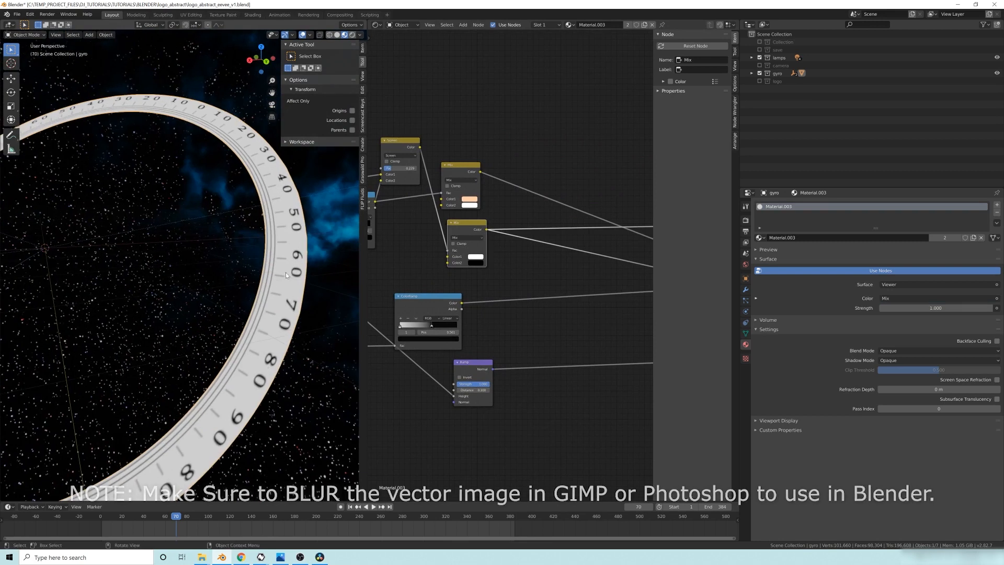
pyautogui.moveTo(285, 272); pyautogui.dragTo(316, 241, button='middle')
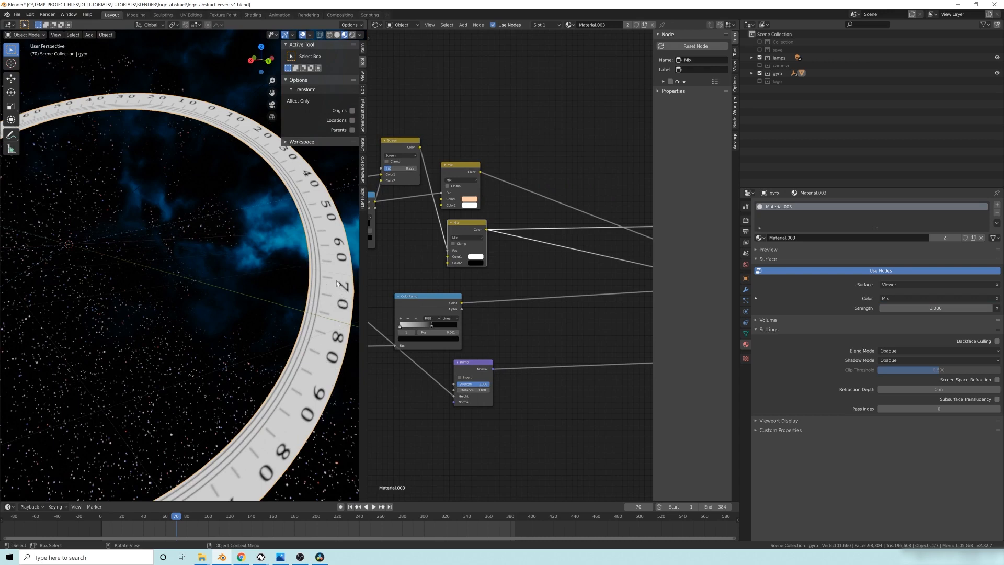
# - Preview the peach-and-white Mix node that drives the Base Color and examine the color on the ring
pyautogui.keyDown('shift'); pyautogui.scroll(2, 507, 222); pyautogui.keyUp('shift')
pyautogui.keyDown('ctrl'); pyautogui.keyDown('shift'); pyautogui.click(482, 204); pyautogui.keyUp('shift'); pyautogui.keyUp('ctrl')
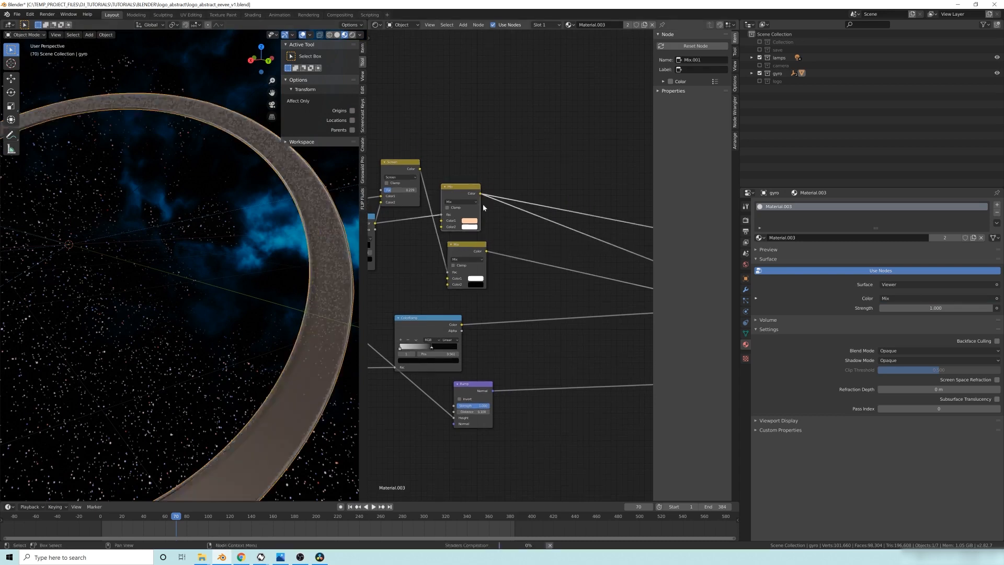
pyautogui.scroll(-4, 293, 235)
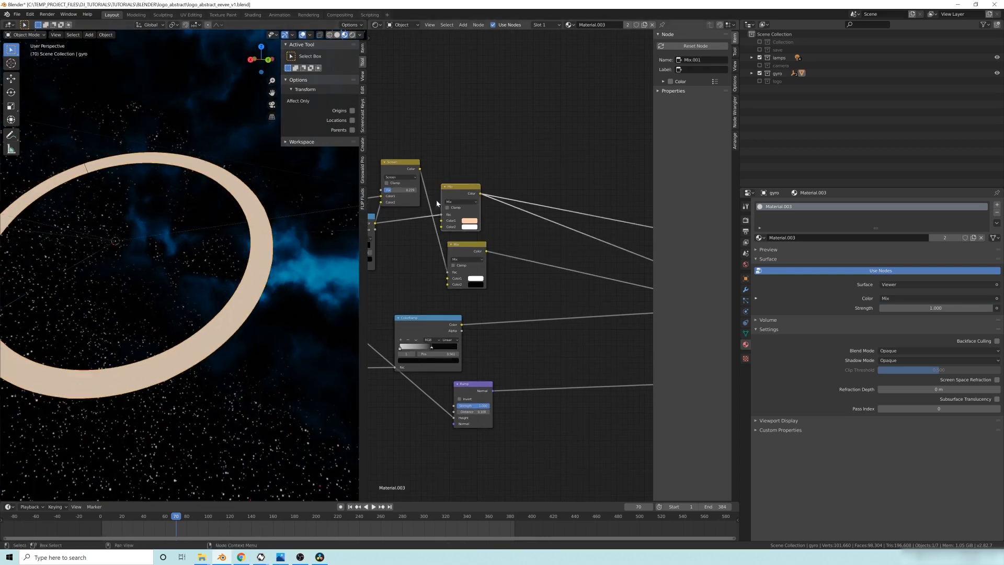
pyautogui.moveTo(271, 318); pyautogui.dragTo(307, 229, button='middle')
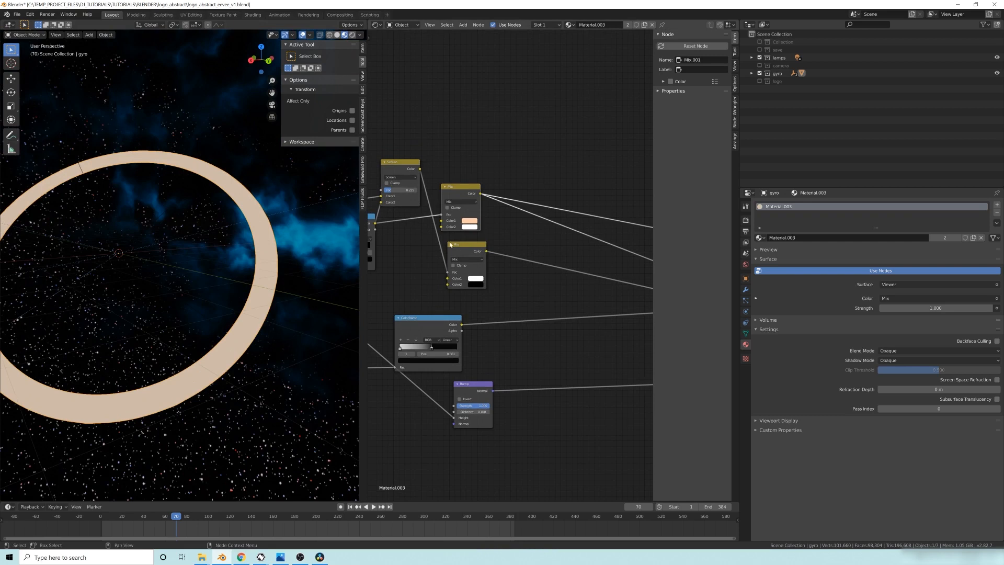
pyautogui.moveTo(265, 381); pyautogui.dragTo(294, 295, button='middle')
# - Preview the Principled BSDF node to view the complete material on the gyro ring
pyautogui.moveTo(576, 345); pyautogui.dragTo(516, 294, button='middle')
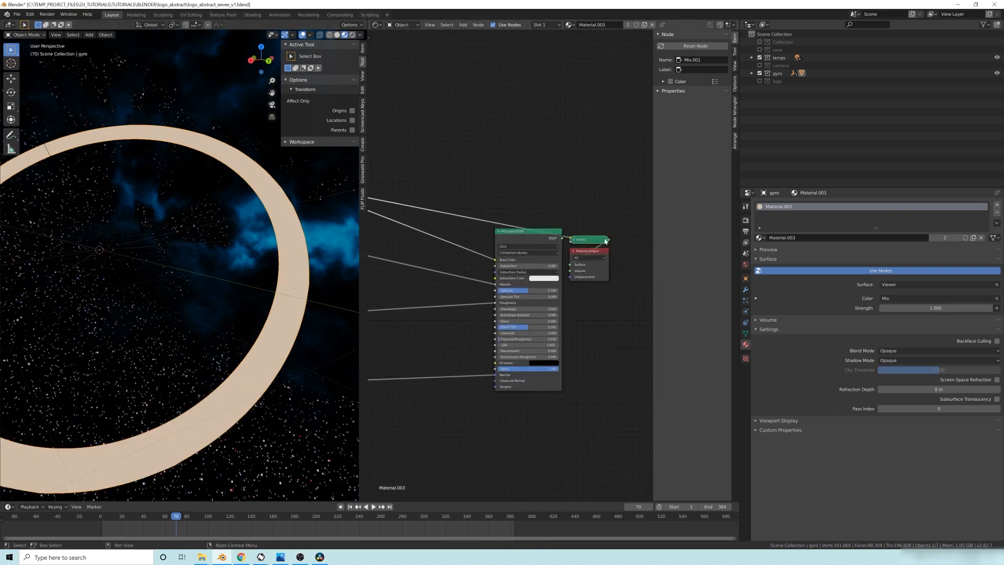
pyautogui.keyDown('ctrl'); pyautogui.keyDown('shift'); pyautogui.click(563, 239); pyautogui.keyUp('shift'); pyautogui.keyUp('ctrl')
pyautogui.moveTo(163, 336); pyautogui.dragTo(201, 317, button='middle')
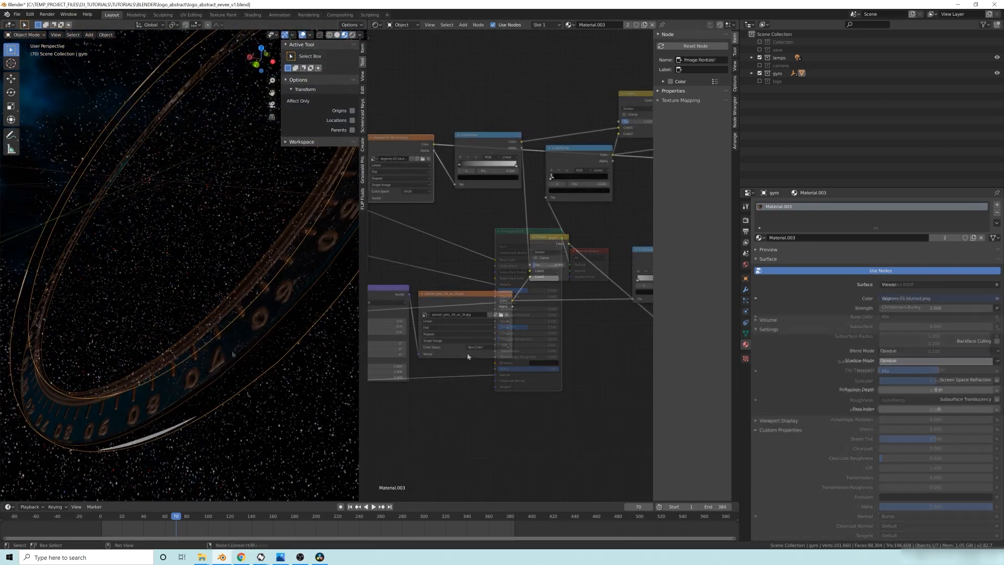
# - Preview the plaster_grey_04_ao_2k.jpg image texture on the gyro ring and examine its surface detail up close
pyautogui.moveTo(438, 222); pyautogui.dragTo(502, 214, button='middle')
pyautogui.moveTo(588, 288); pyautogui.dragTo(566, 285, button='middle')
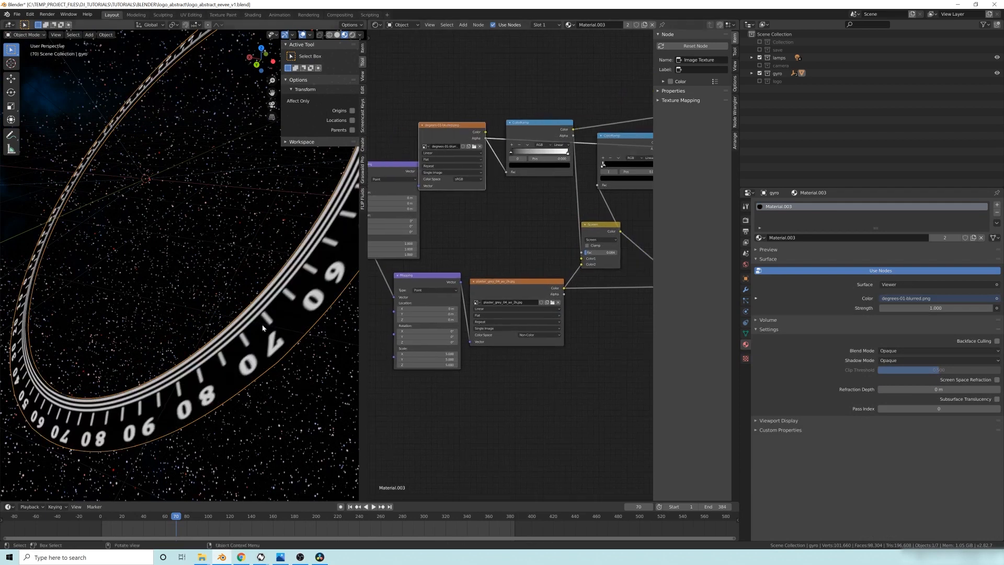
pyautogui.moveTo(652, 317); pyautogui.dragTo(539, 317, button='middle')
pyautogui.moveTo(391, 372); pyautogui.dragTo(495, 315, button='middle')
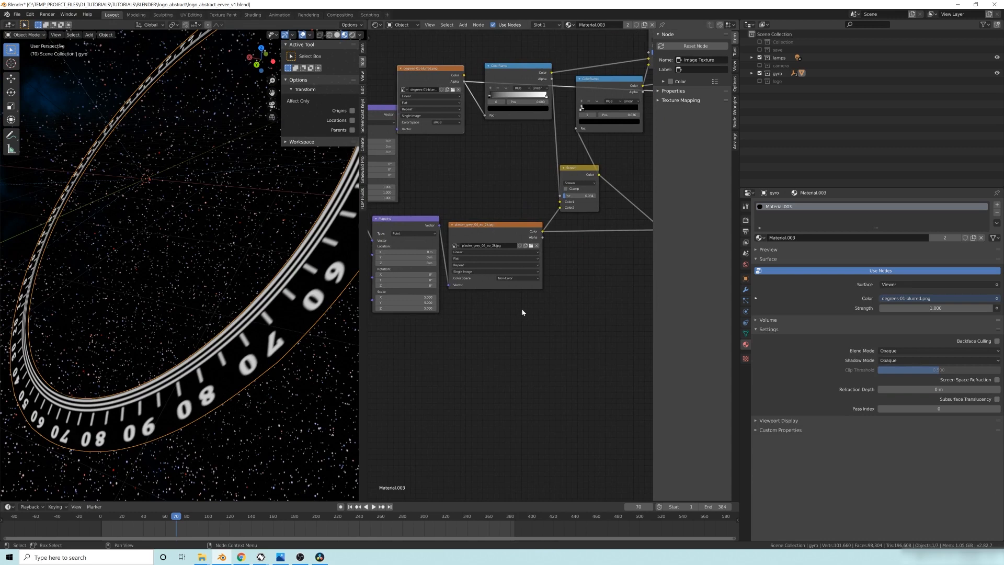
pyautogui.scroll(2, 502, 270)
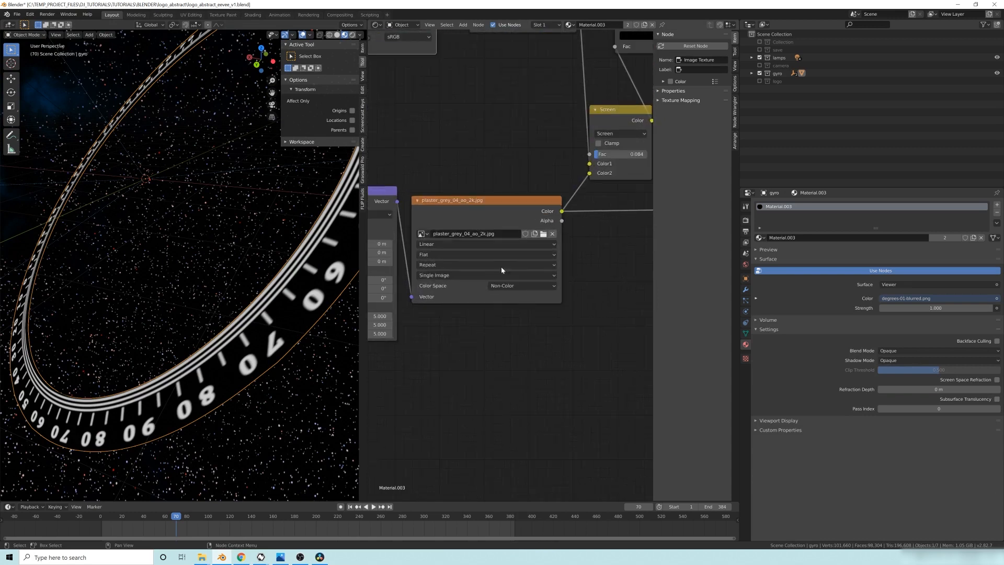
pyautogui.keyDown('ctrl'); pyautogui.keyDown('shift'); pyautogui.click(467, 205); pyautogui.keyUp('shift'); pyautogui.keyUp('ctrl')
pyautogui.moveTo(234, 300); pyautogui.dragTo(170, 406, button='middle')
pyautogui.scroll(3, 244, 243)
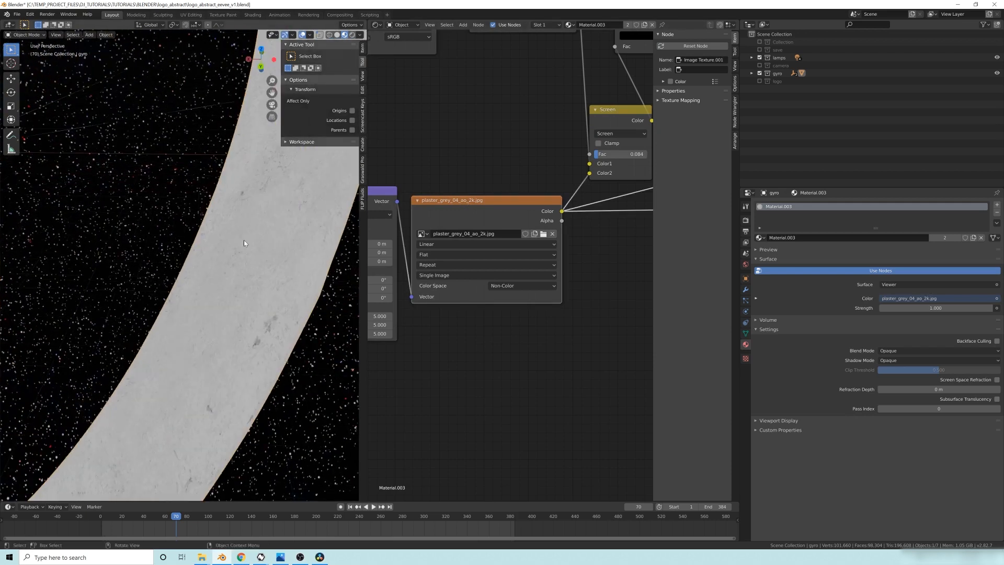
# - Preview the Screen mix node and the Bump node's normal output on the gyro ring
pyautogui.moveTo(567, 376); pyautogui.dragTo(323, 407, button='middle')
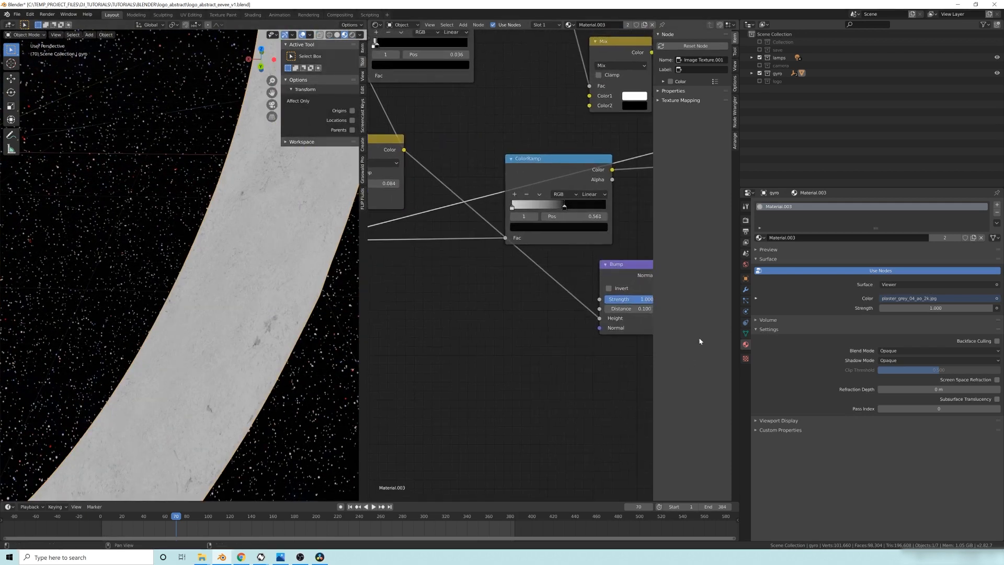
pyautogui.moveTo(518, 297); pyautogui.dragTo(494, 314, button='middle')
pyautogui.moveTo(474, 206); pyautogui.dragTo(529, 225, button='middle')
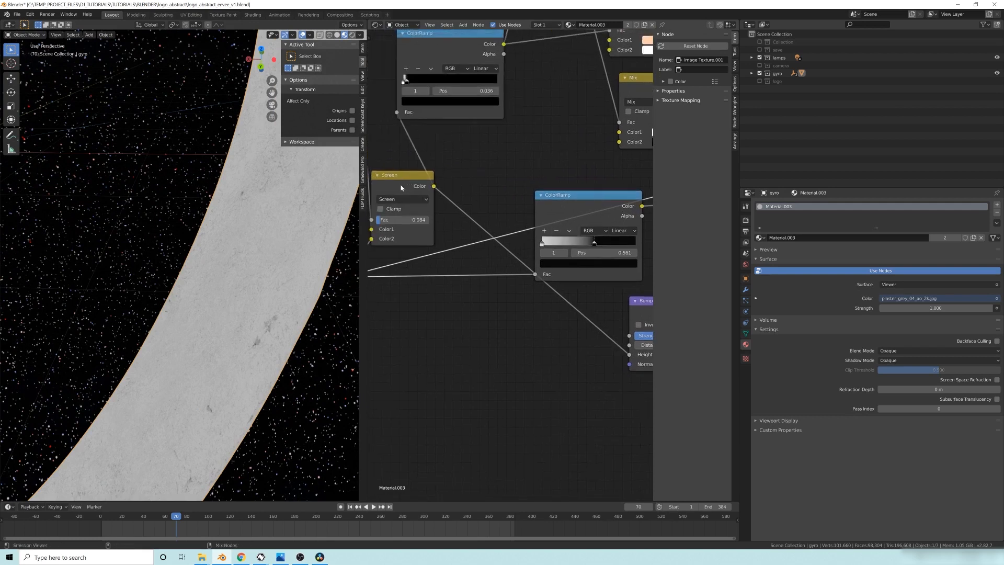
pyautogui.keyDown('ctrl'); pyautogui.keyDown('shift'); pyautogui.click(453, 255); pyautogui.keyUp('shift'); pyautogui.keyUp('ctrl')
pyautogui.moveTo(644, 314); pyautogui.dragTo(540, 301, button='middle')
pyautogui.keyDown('ctrl'); pyautogui.keyDown('shift'); pyautogui.click(539, 307); pyautogui.keyUp('shift'); pyautogui.keyUp('ctrl')
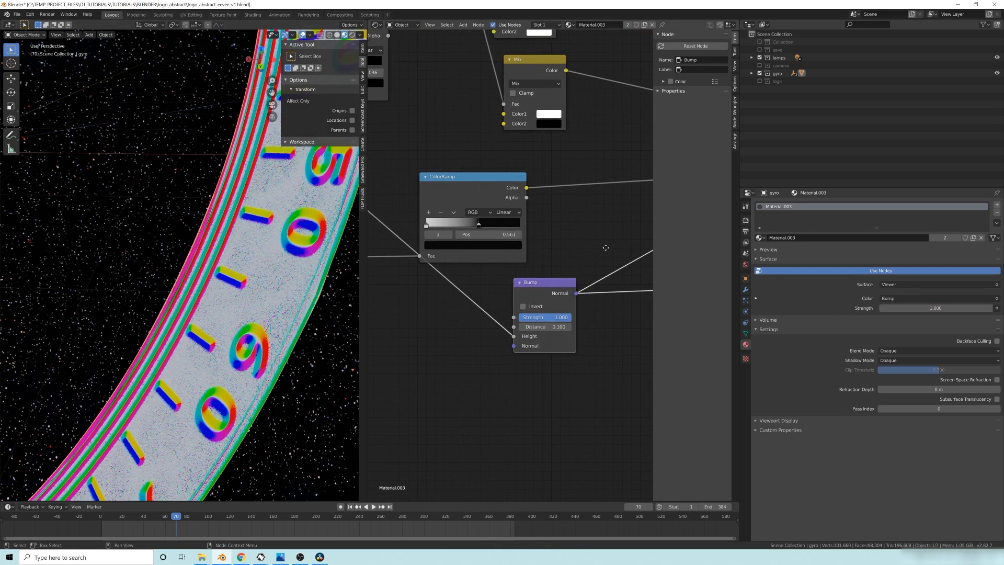
# - Reconnect the Principled BSDF to the Material Output and inspect the finished metal ring from several angles
pyautogui.moveTo(606, 247); pyautogui.dragTo(503, 242, button='middle')
pyautogui.keyDown('ctrl'); pyautogui.keyDown('shift'); pyautogui.click(507, 213); pyautogui.keyUp('shift'); pyautogui.keyUp('ctrl')
pyautogui.scroll(-12, 209, 272)
pyautogui.moveTo(203, 271); pyautogui.dragTo(249, 149, button='middle')
pyautogui.scroll(4, 200, 233)
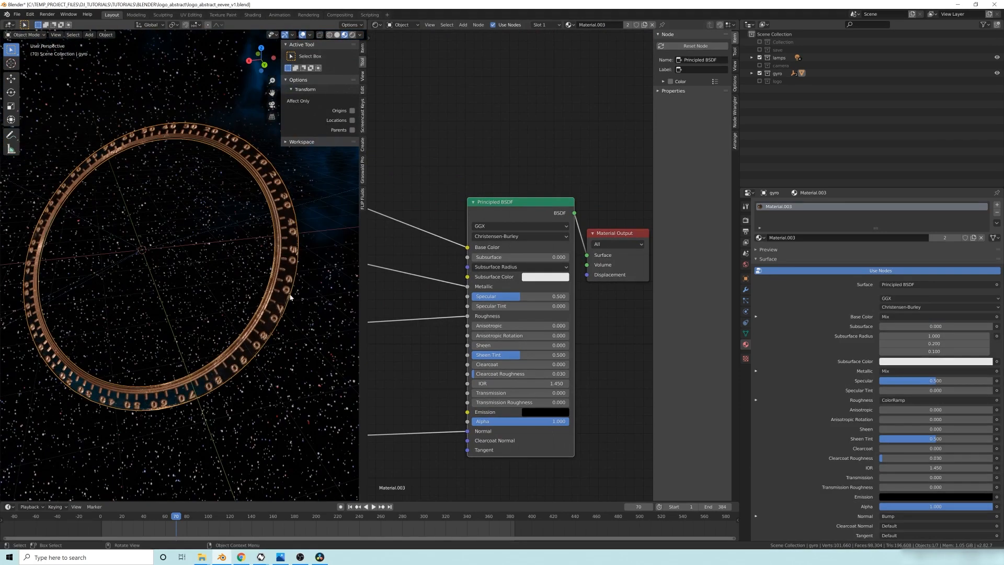
pyautogui.moveTo(245, 200); pyautogui.dragTo(268, 289, button='middle')
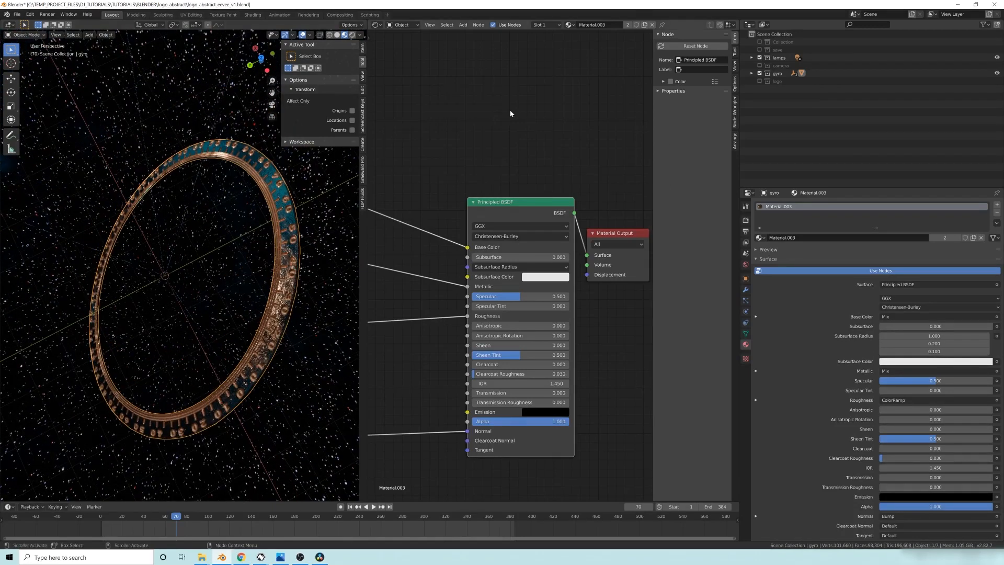
pyautogui.moveTo(239, 269); pyautogui.dragTo(265, 239, button='middle')
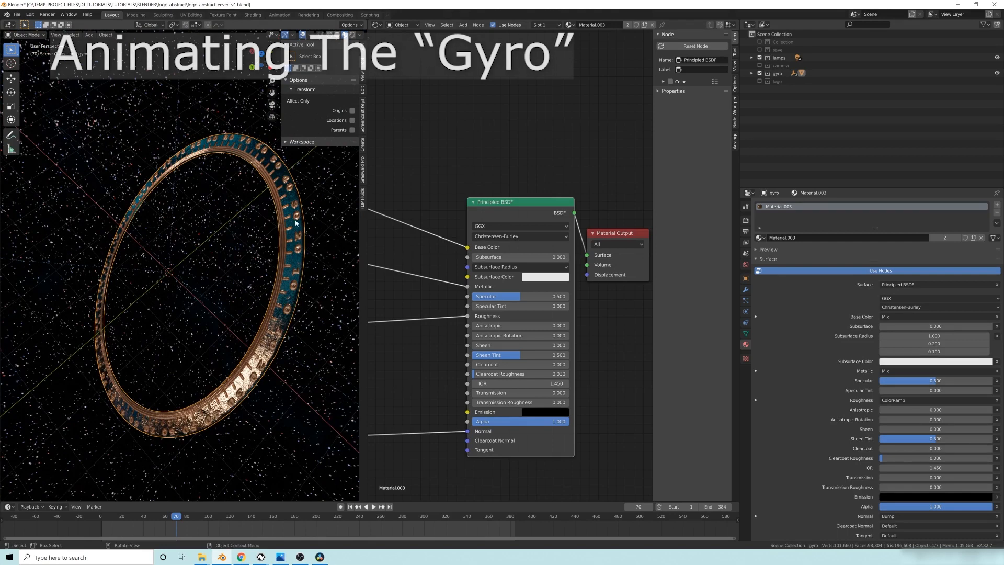
# - Join the Shader Editor area back into a single 3D viewport and view the whole gyro ring from a distance
pyautogui.moveTo(376, 20); pyautogui.dragTo(460, 272)
pyautogui.scroll(-7, 470, 299)
pyautogui.moveTo(426, 315); pyautogui.dragTo(394, 285, button='middle')
pyautogui.scroll(1, 442, 282)
pyautogui.scroll(1, 387, 280)
pyautogui.moveTo(311, 196); pyautogui.dragTo(326, 179, button='middle')
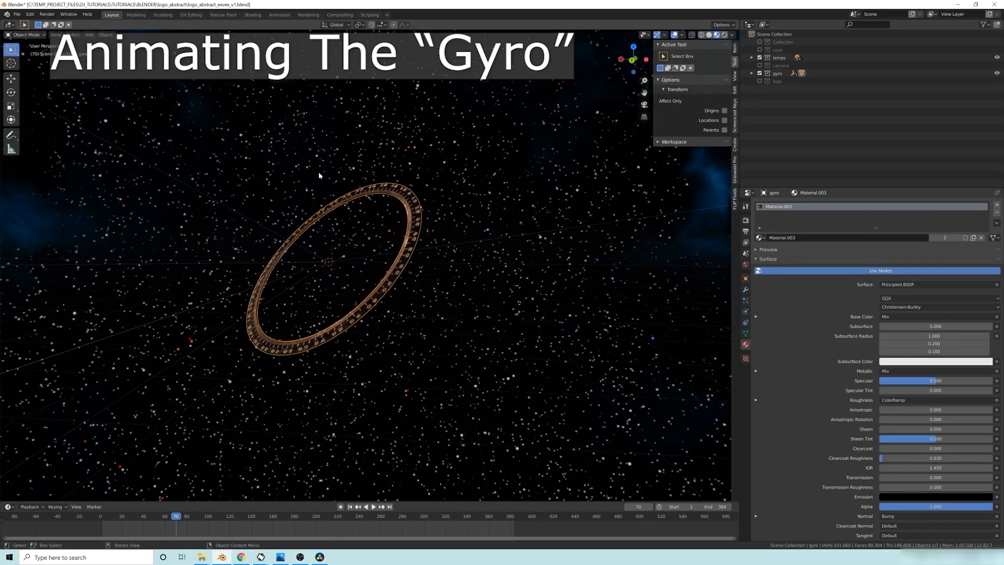
pyautogui.moveTo(427, 210)
pyautogui.mouseDown(button='middle')
pyautogui.moveTo(453, 223)
pyautogui.moveTo(508, 217)
pyautogui.moveTo(445, 212)
pyautogui.mouseUp(button='middle')
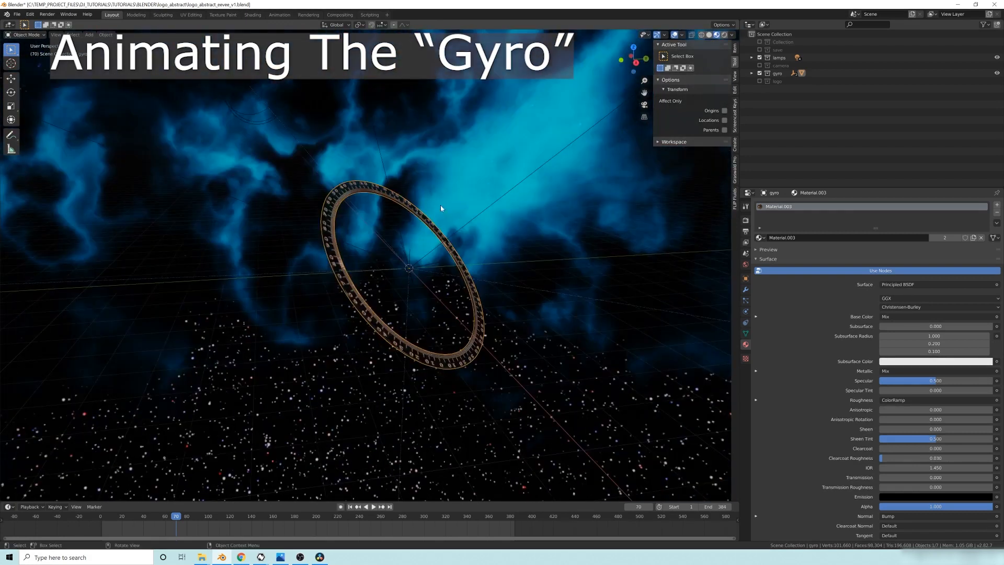
# - Switch the viewport to solid shading and look at the gyro ring from several angles
pyautogui.click(449, 154)
pyautogui.moveTo(516, 292)
pyautogui.mouseDown(button='middle')
pyautogui.moveTo(451, 288)
pyautogui.moveTo(237, 213)
pyautogui.mouseUp(button='middle')
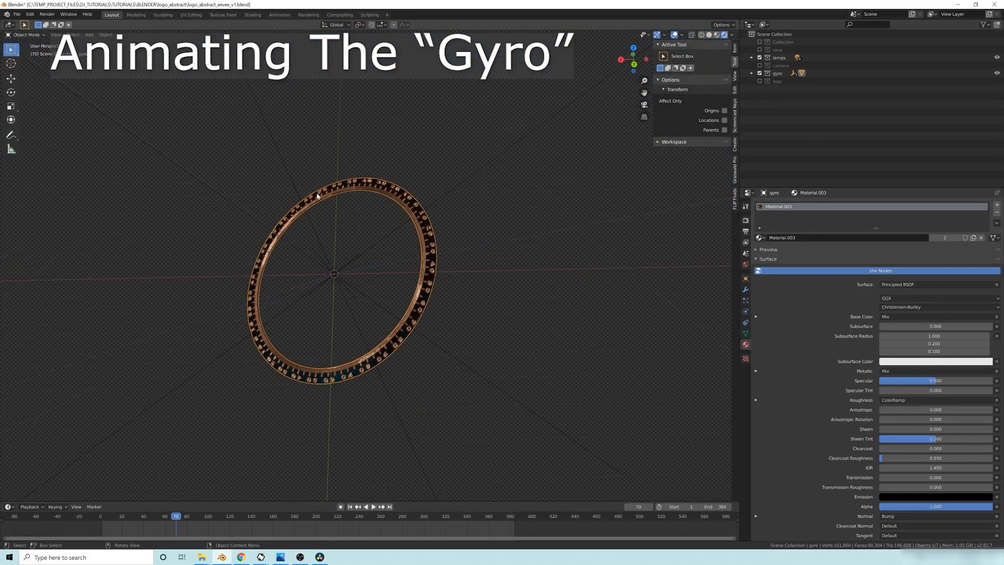
pyautogui.moveTo(411, 326); pyautogui.dragTo(300, 204, button='middle')
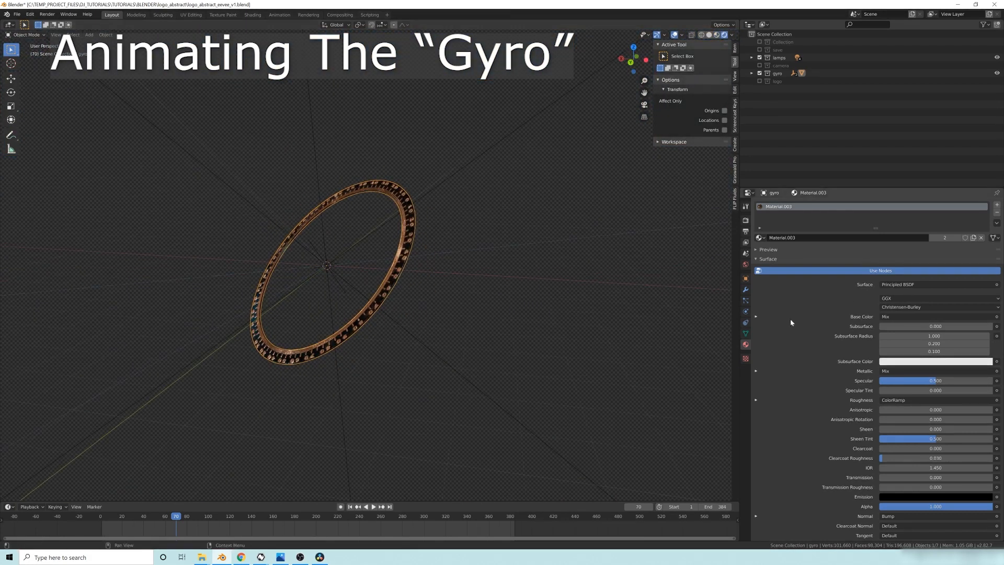
pyautogui.click(446, 242)
pyautogui.moveTo(549, 296); pyautogui.dragTo(512, 319, button='middle')
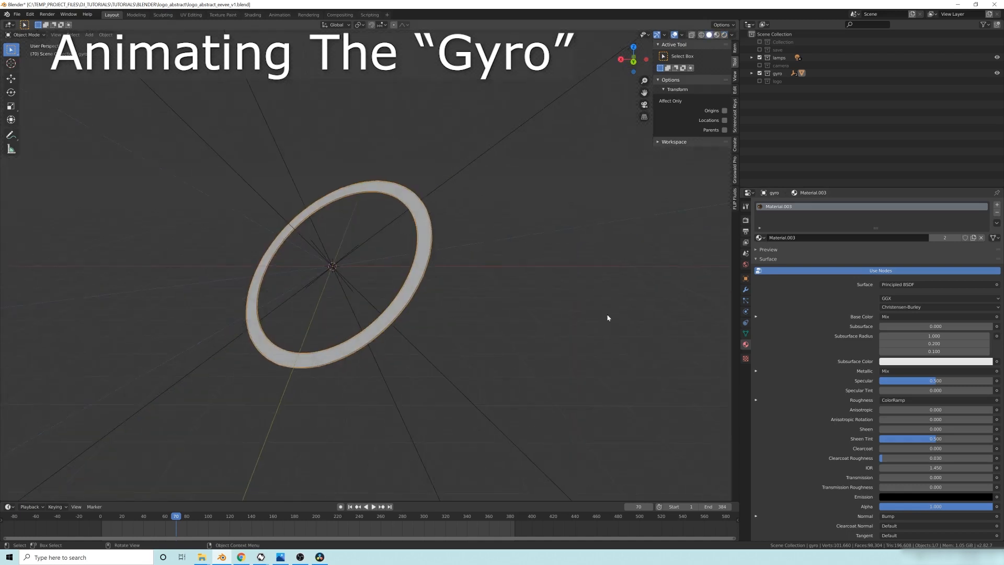
# - Expand the gyro collection and select the Array_control empty at the ring's centre
pyautogui.click(752, 73)
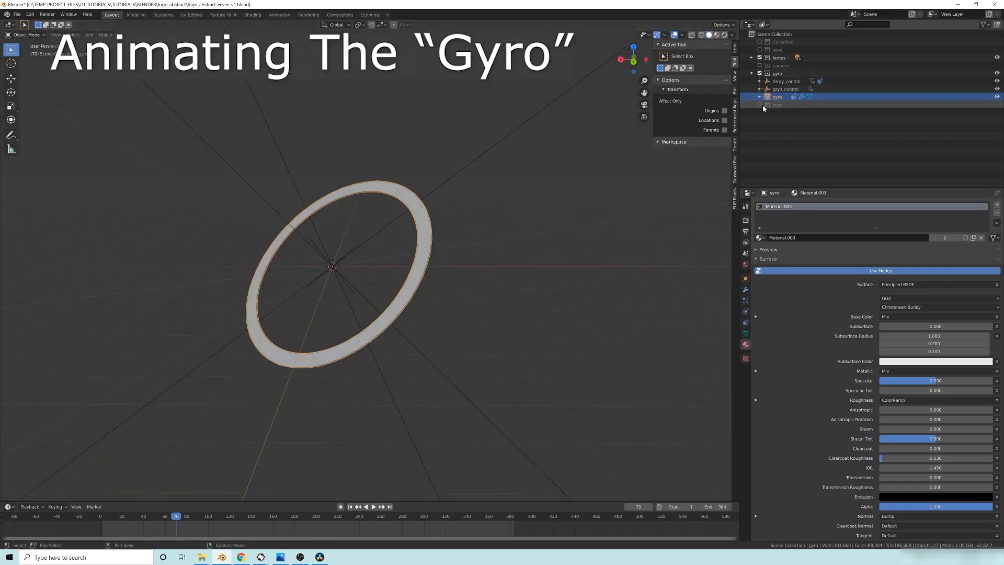
pyautogui.click(785, 81)
pyautogui.moveTo(565, 247); pyautogui.dragTo(384, 197, button='middle')
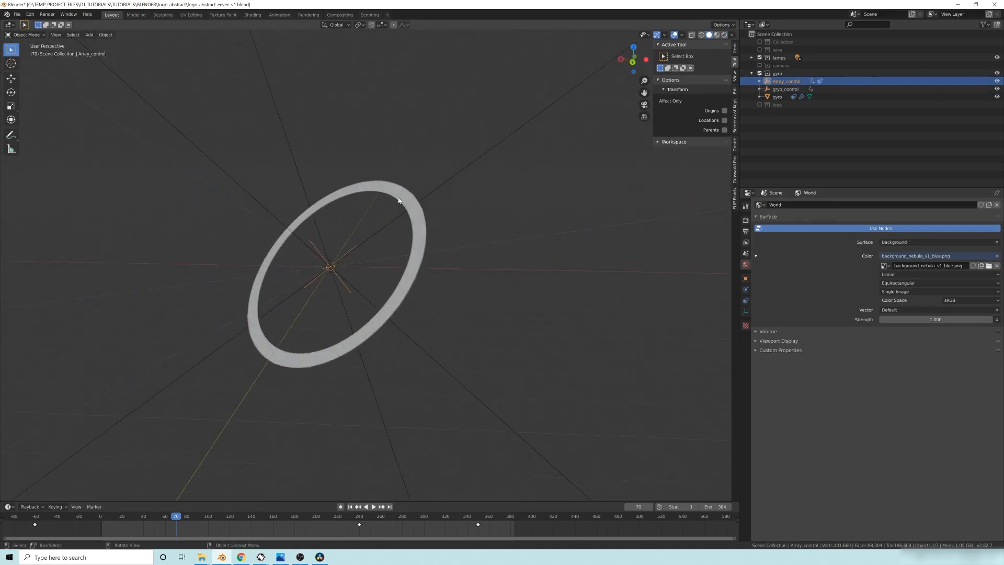
# - Select the gyro ring and exclude the lamps collection from the view
pyautogui.click(434, 217)
pyautogui.moveTo(418, 225); pyautogui.dragTo(408, 235, button='middle')
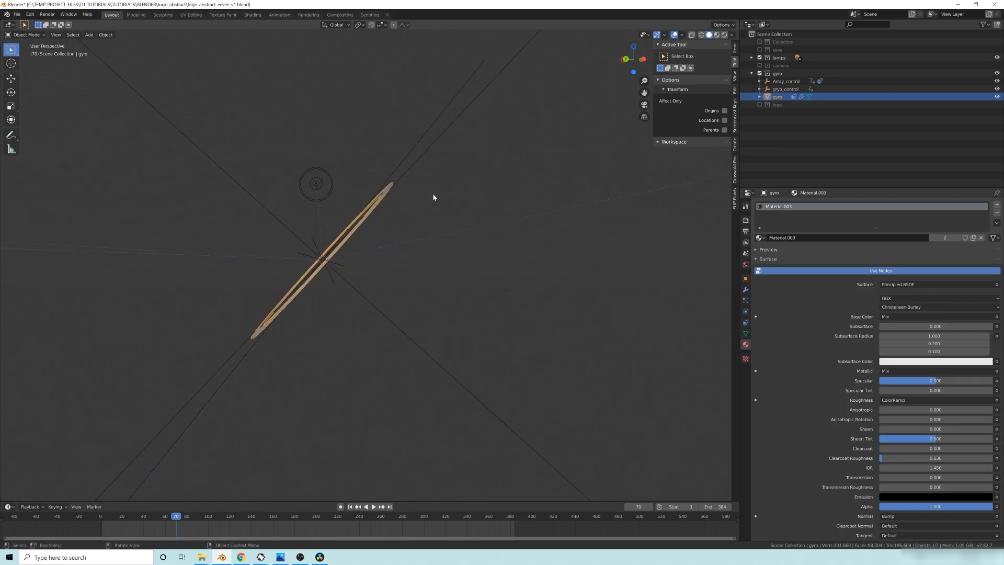
pyautogui.press('r')
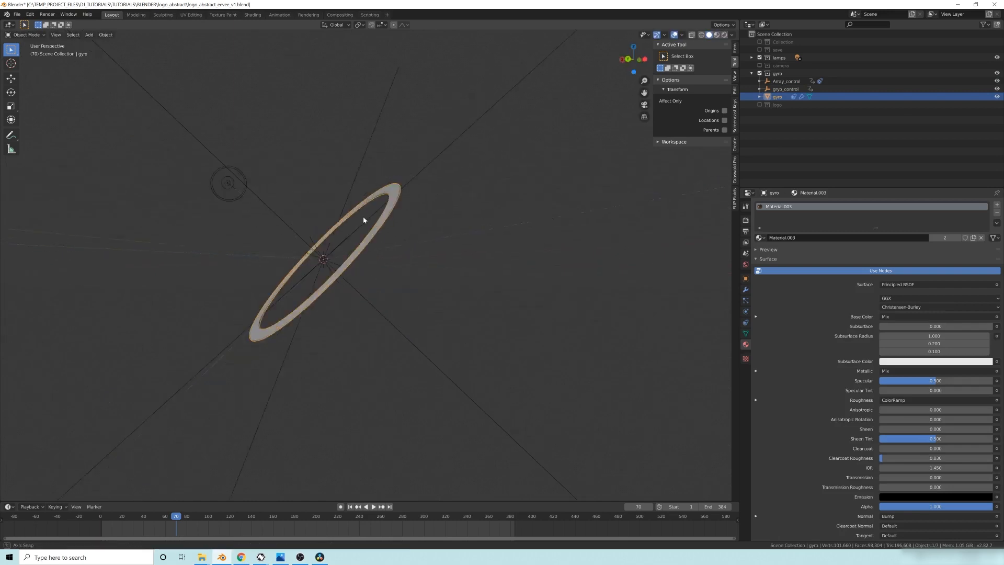
pyautogui.moveTo(364, 220); pyautogui.dragTo(344, 264, button='middle')
pyautogui.moveTo(349, 137); pyautogui.dragTo(296, 221, button='middle')
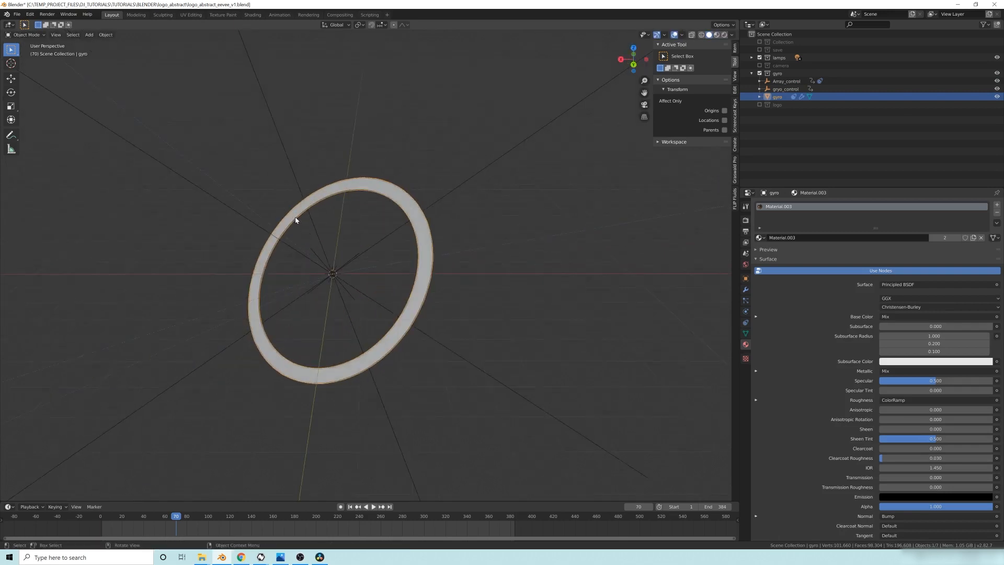
pyautogui.moveTo(472, 317); pyautogui.dragTo(352, 286, button='middle')
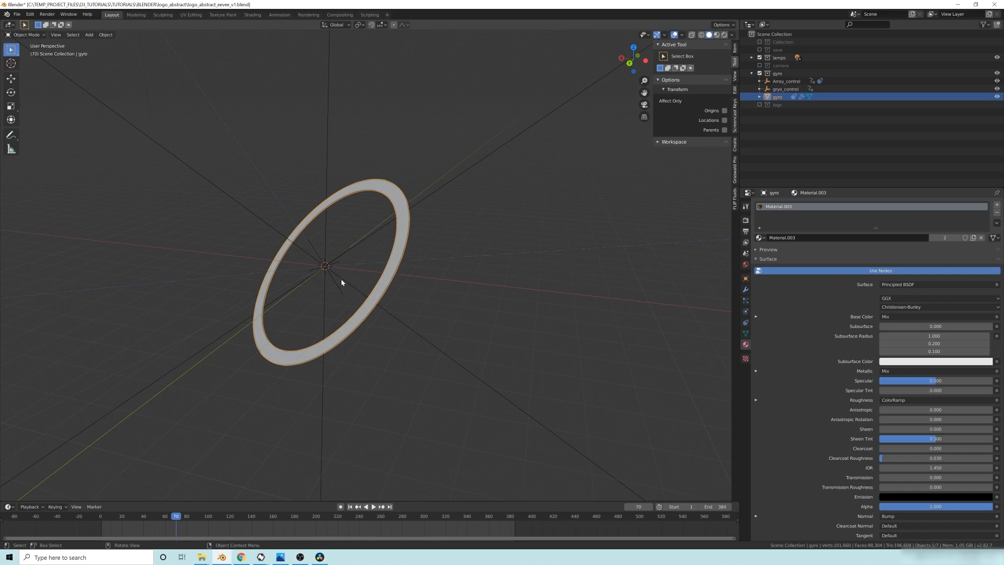
pyautogui.moveTo(341, 278); pyautogui.dragTo(390, 250, button='middle')
pyautogui.click(760, 57)
pyautogui.moveTo(474, 250); pyautogui.dragTo(386, 278, button='middle')
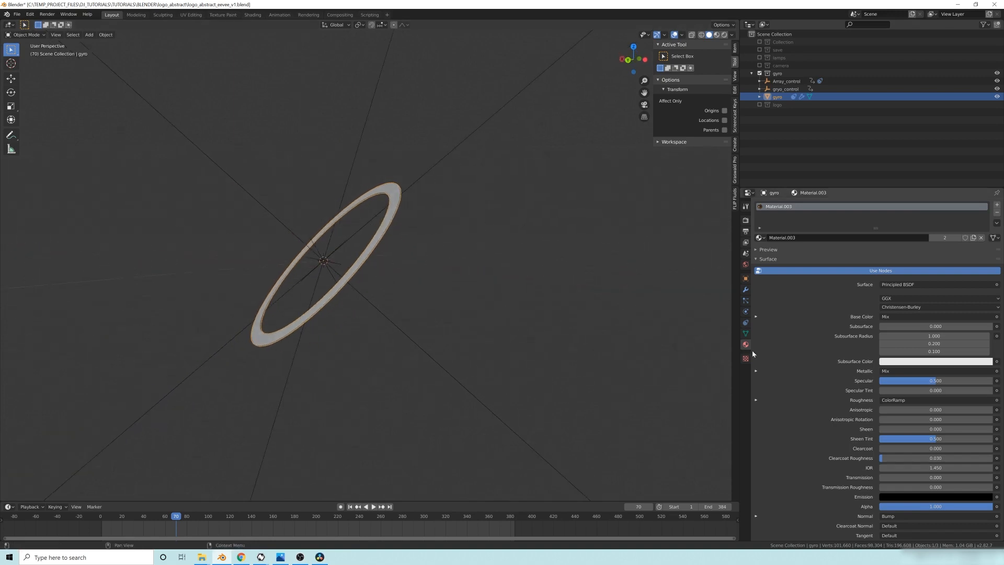
# - Display the gyro's Array modifier in the viewport with Subdivision hidden, and reduce the array count to 4
pyautogui.click(746, 289)
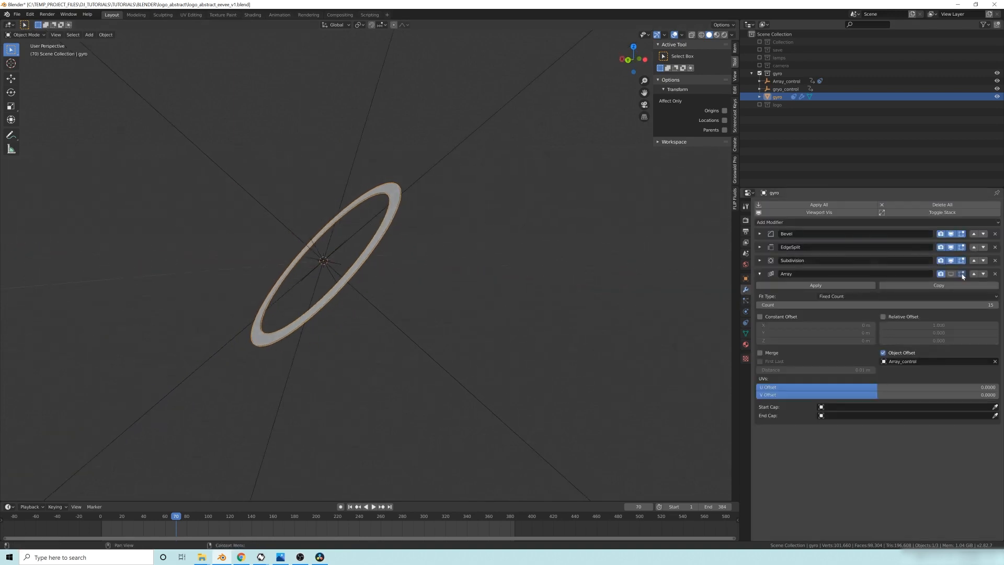
pyautogui.click(952, 274)
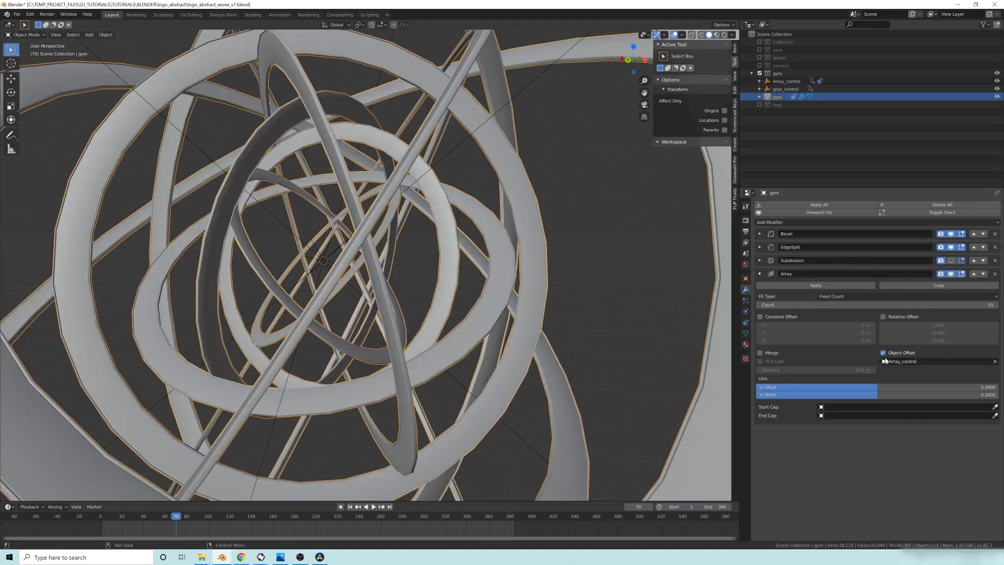
pyautogui.click(760, 306)
pyautogui.click(760, 305)
pyautogui.click(760, 306)
pyautogui.click(760, 305)
pyautogui.click(760, 306)
pyautogui.click(760, 305)
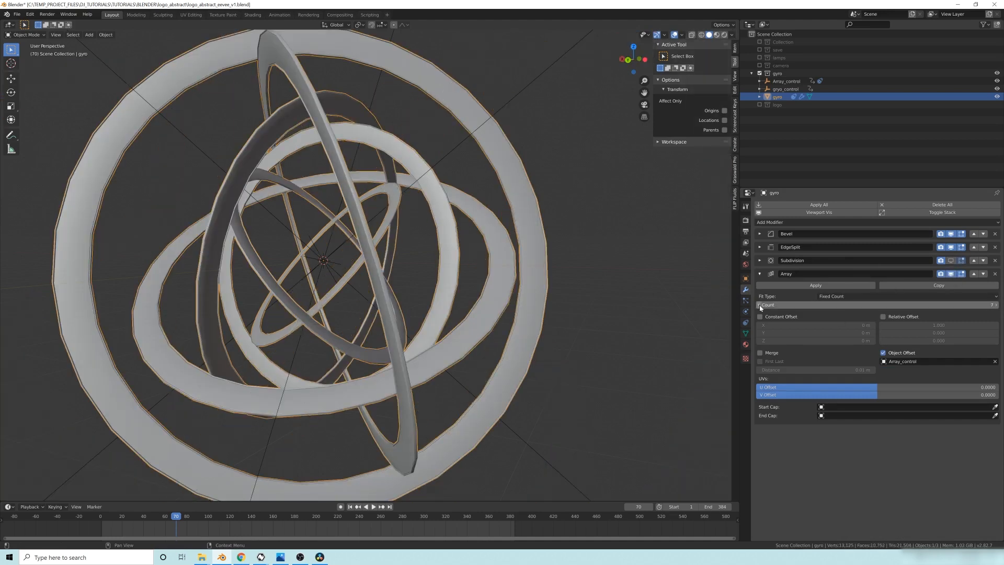
pyautogui.click(760, 306)
pyautogui.click(761, 305)
pyautogui.click(760, 306)
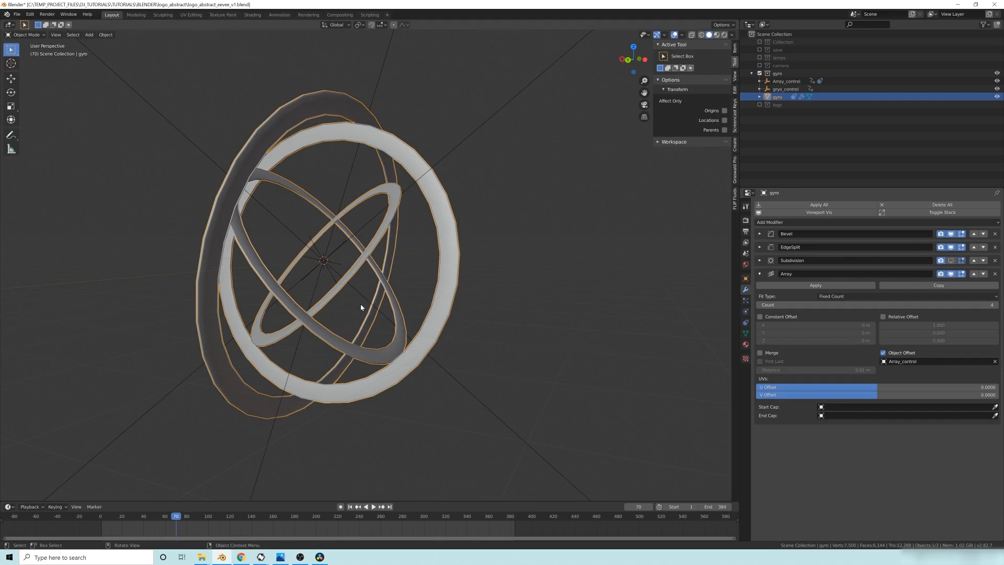
pyautogui.moveTo(489, 293); pyautogui.dragTo(501, 297, button='middle')
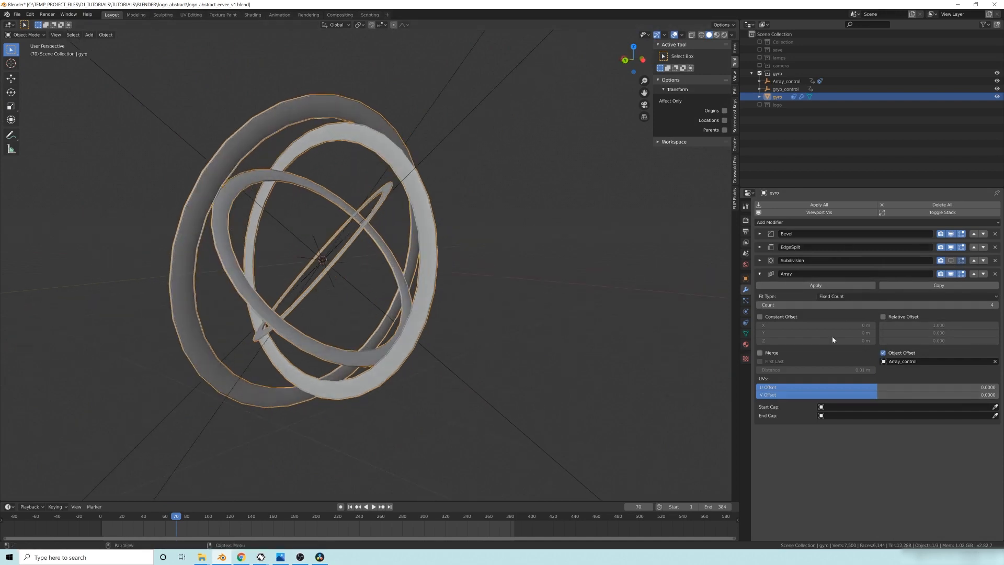
# - Replace the Array modifier's Object Offset with Relative Offset and view the resulting row of rings
pyautogui.click(884, 353)
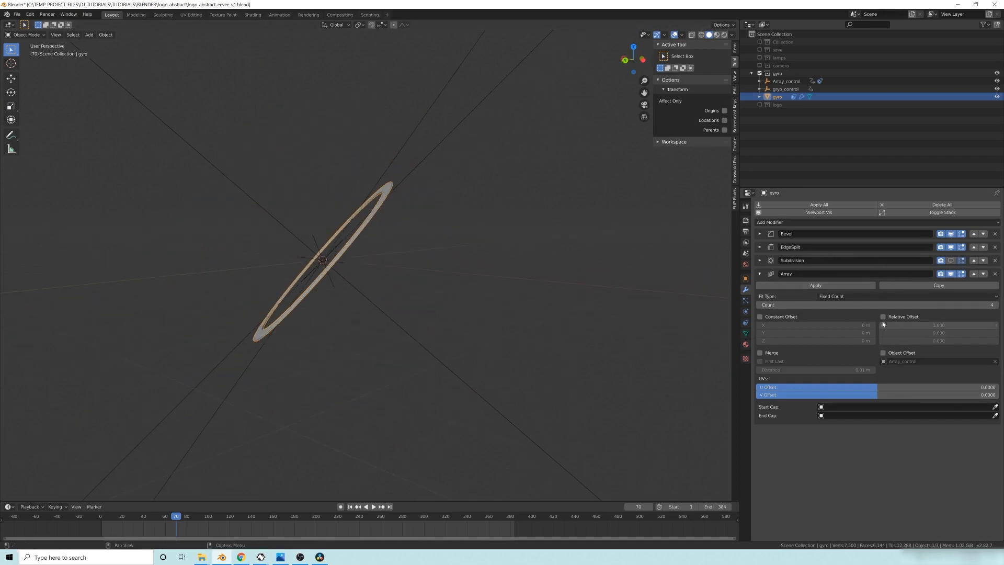
pyautogui.click(883, 317)
pyautogui.moveTo(298, 311); pyautogui.dragTo(292, 332, button='middle')
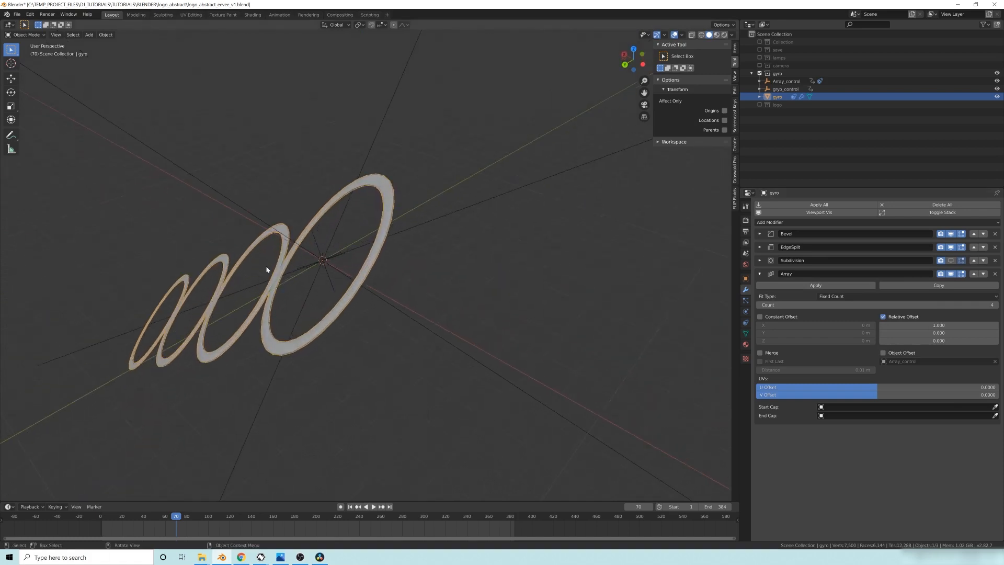
pyautogui.keyDown('shift'); pyautogui.moveTo(271, 278); pyautogui.dragTo(433, 183, button='middle'); pyautogui.keyUp('shift')
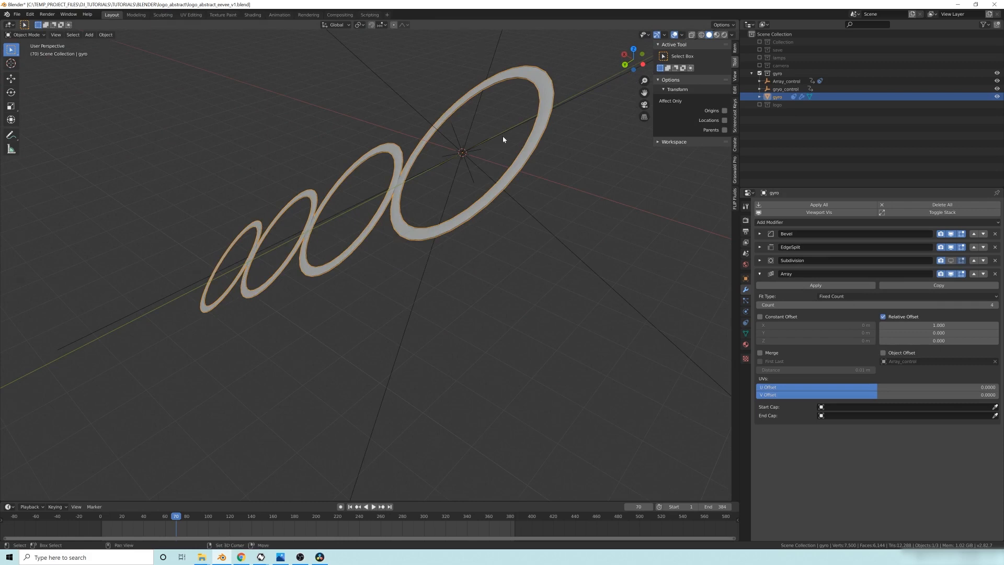
pyautogui.keyDown('shift'); pyautogui.moveTo(503, 136); pyautogui.dragTo(457, 190, button='middle'); pyautogui.keyUp('shift')
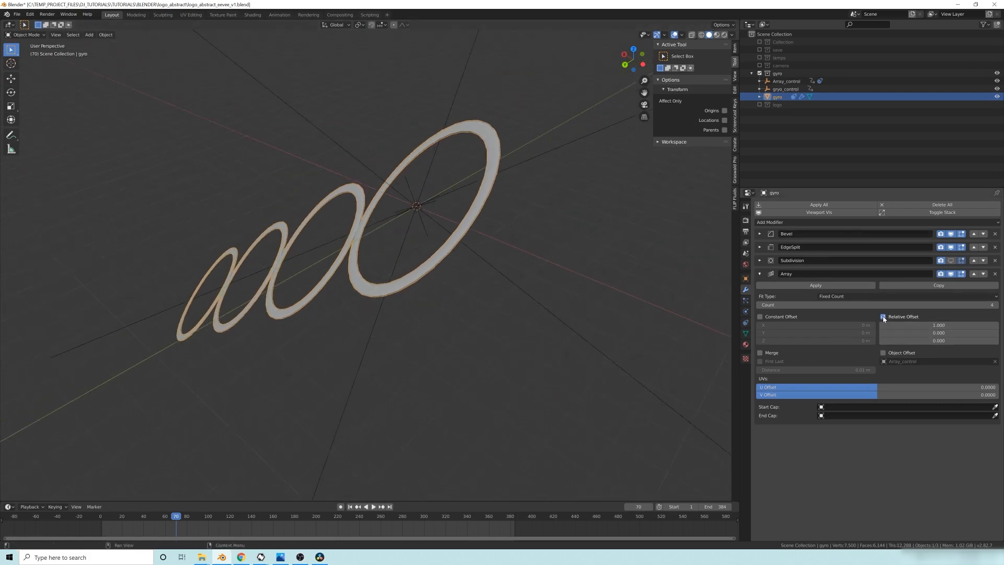
# - Disable the array's Relative Offset and re-enable Object Offset using Array_control
pyautogui.click(883, 317)
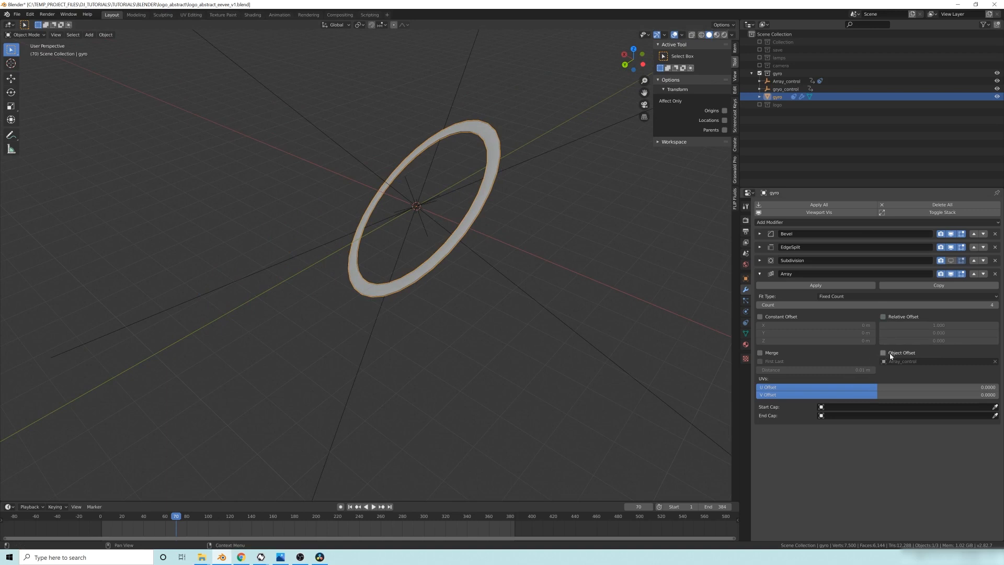
pyautogui.click(883, 353)
pyautogui.moveTo(575, 319); pyautogui.dragTo(460, 246, button='middle')
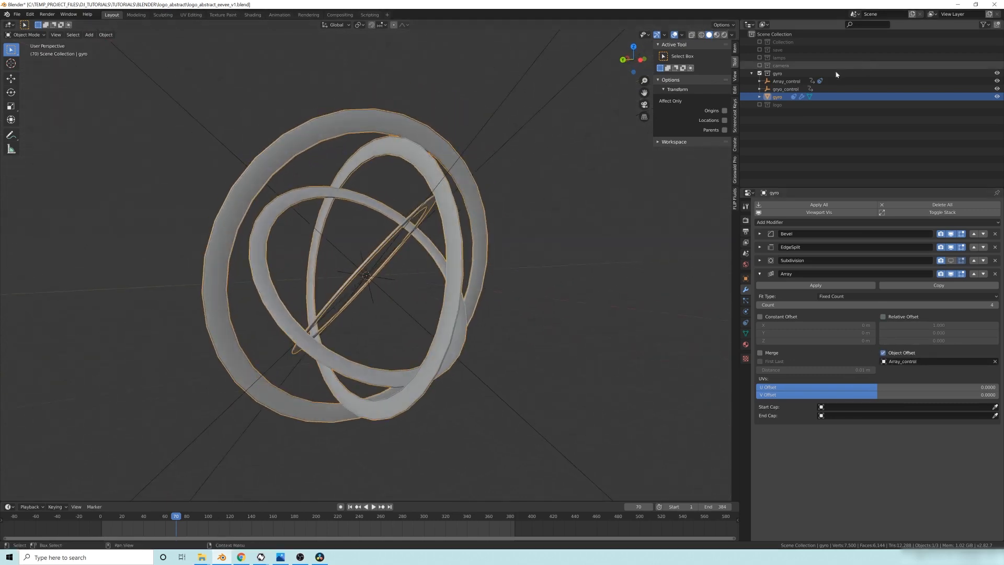
# - Select the Array_control empty and try scaling and rotating it to test how the arrayed rings respond
pyautogui.click(787, 82)
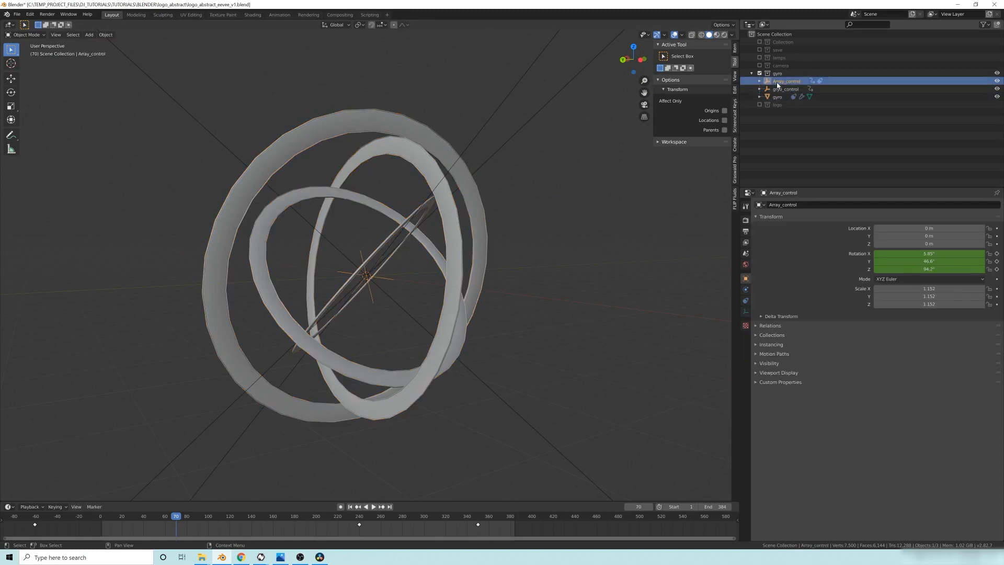
pyautogui.moveTo(417, 249); pyautogui.dragTo(403, 264, button='middle')
pyautogui.scroll(1, 433, 274)
pyautogui.moveTo(299, 294); pyautogui.dragTo(358, 244, button='middle')
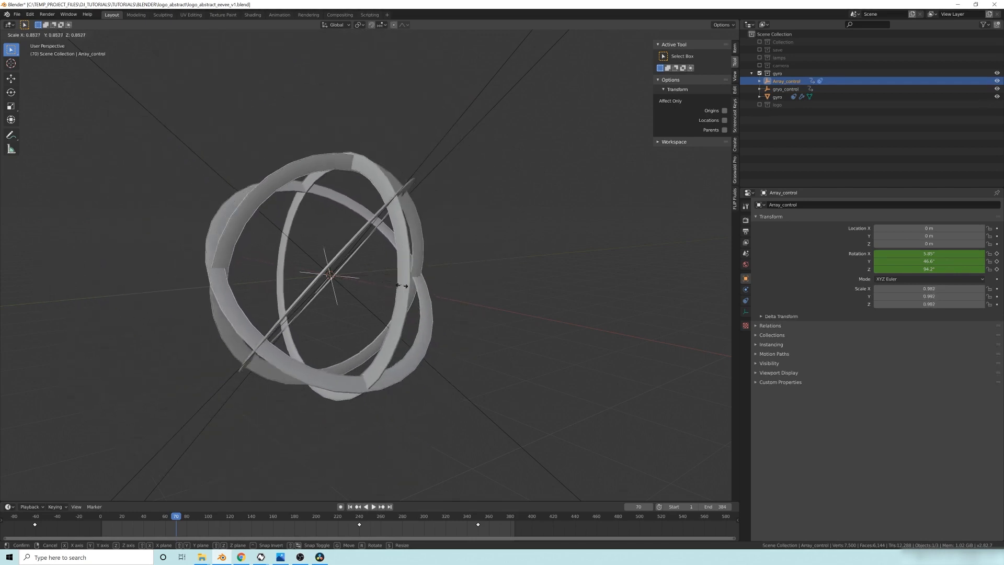
pyautogui.click(493, 246)
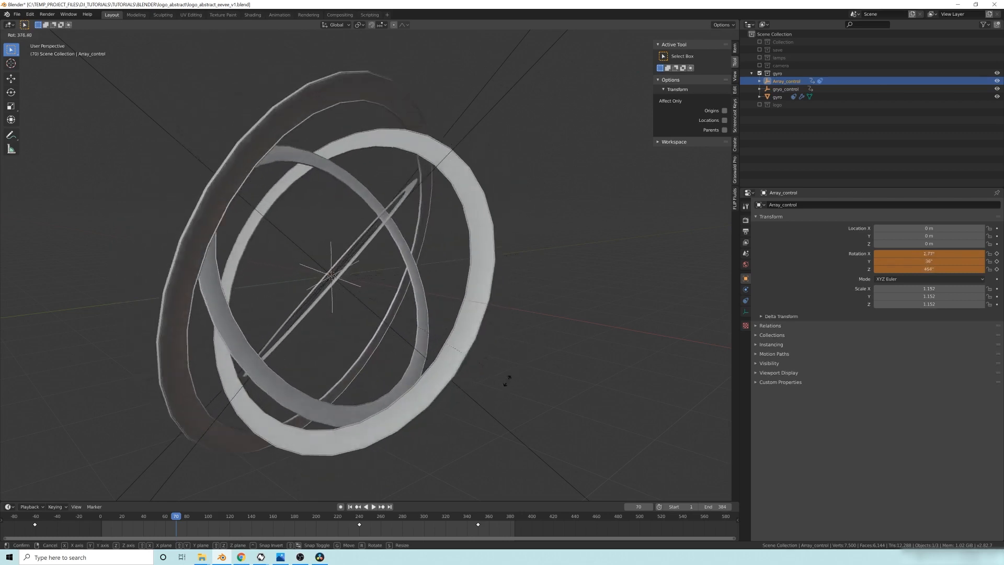
pyautogui.press('Escape')
pyautogui.press('s')
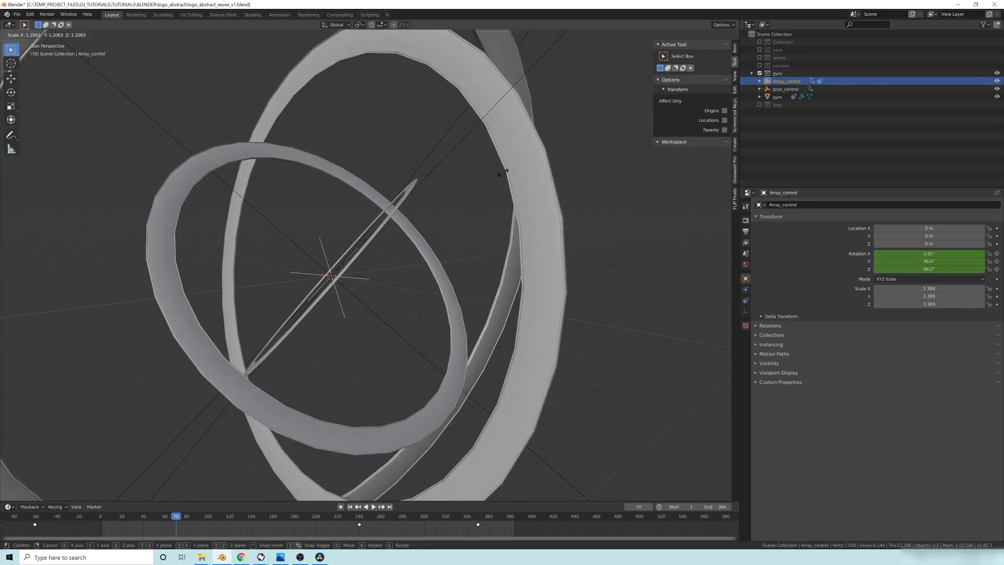
pyautogui.press('Escape')
# - Move the Array_control empty off centre by about -1.09 m in X, 0.46 m in Y and -1.25 m in Z
pyautogui.moveTo(484, 179); pyautogui.dragTo(347, 254, button='middle')
pyautogui.press('g')
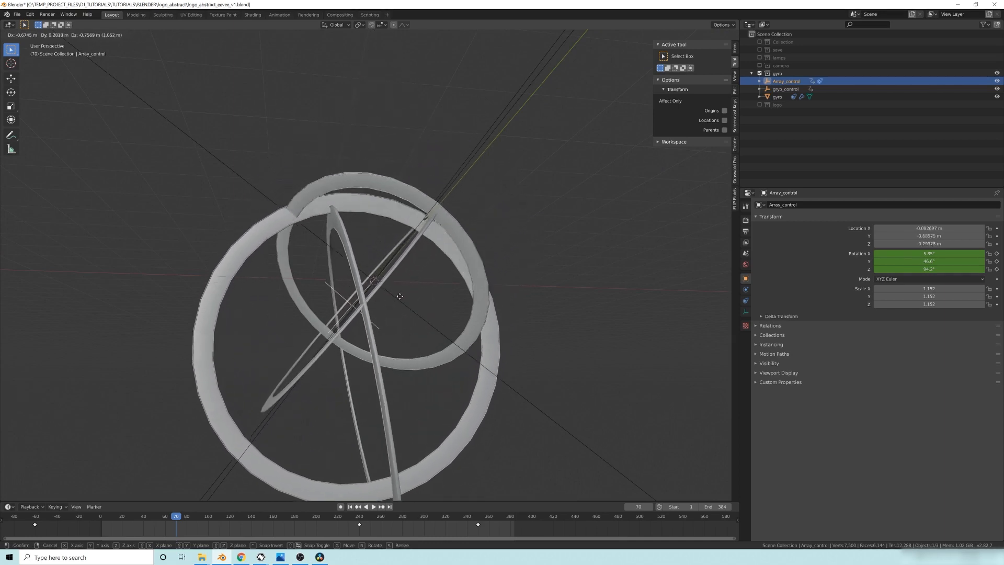
pyautogui.click(388, 310)
pyautogui.moveTo(387, 309); pyautogui.dragTo(426, 248, button='middle')
# - Try rotating the off-centre Array_control empty and clear its location back to the origin
pyautogui.press('r')
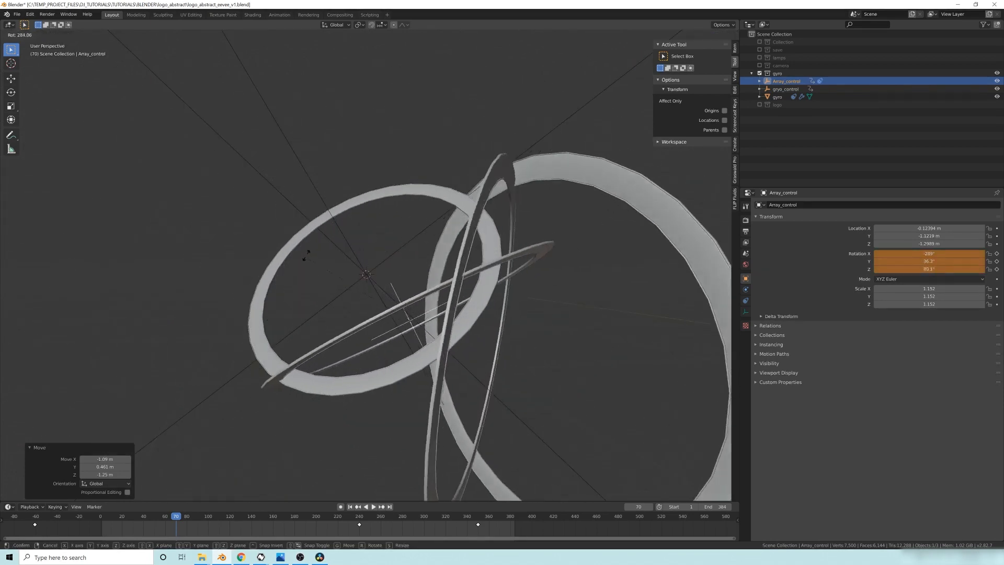
pyautogui.click(514, 213)
pyautogui.hotkey('alt', 'g')
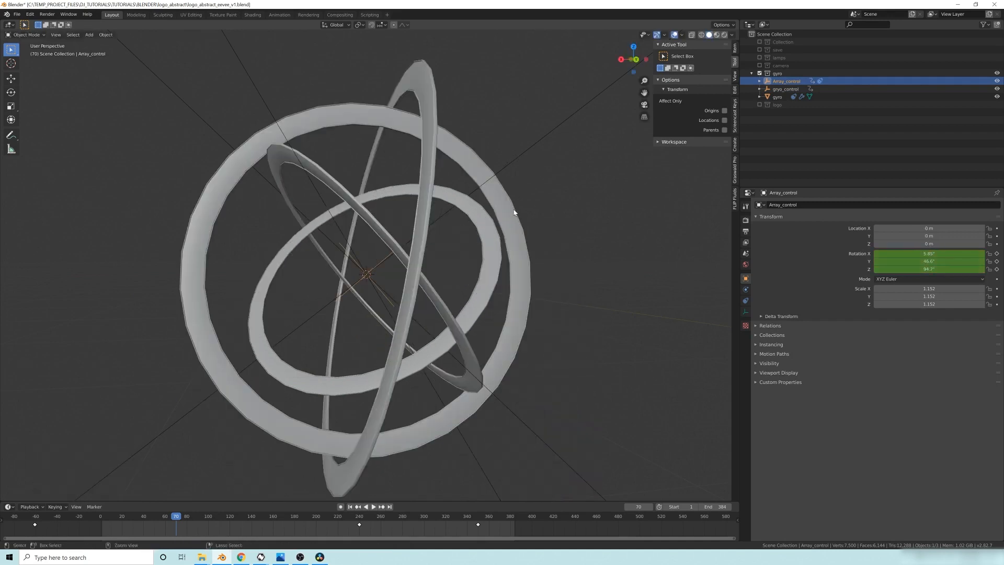
pyautogui.moveTo(544, 222); pyautogui.dragTo(408, 202, button='middle')
# - Select the gyro ring and raise its Array modifier count to 35
pyautogui.click(433, 117)
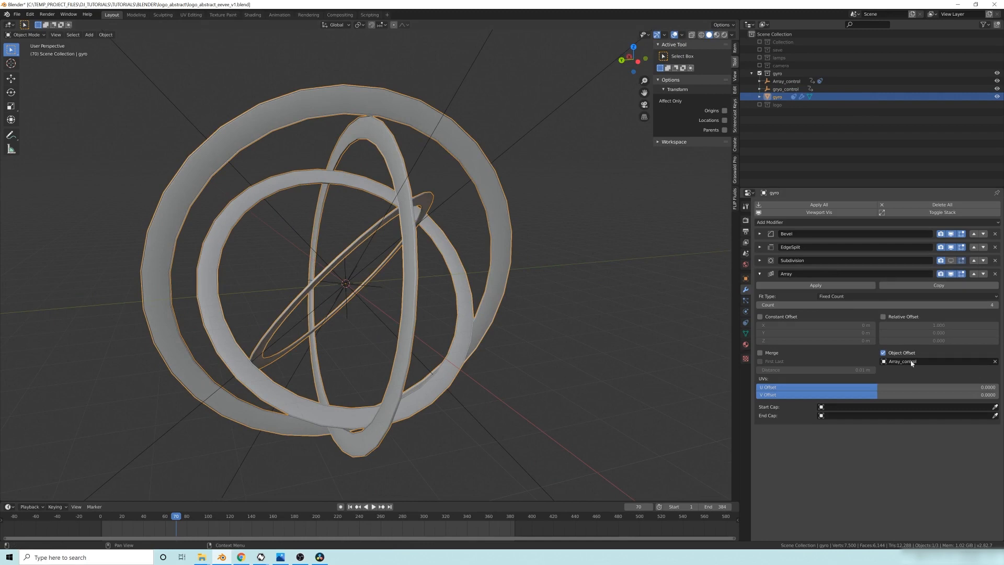
pyautogui.moveTo(996, 308); pyautogui.dragTo(1003, 307)
pyautogui.scroll(-4, 362, 255)
pyautogui.scroll(-6, 362, 255)
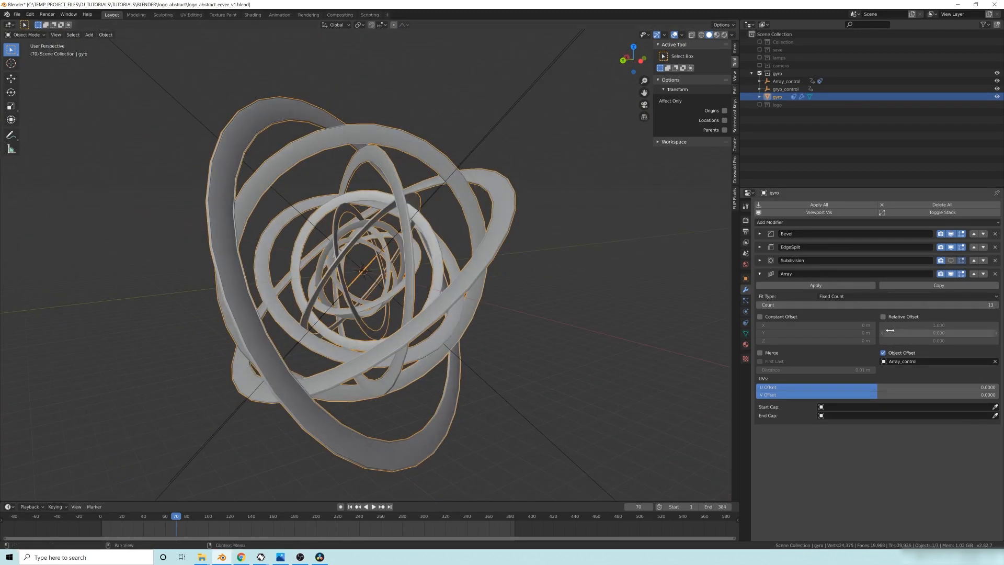
pyautogui.press('Return')
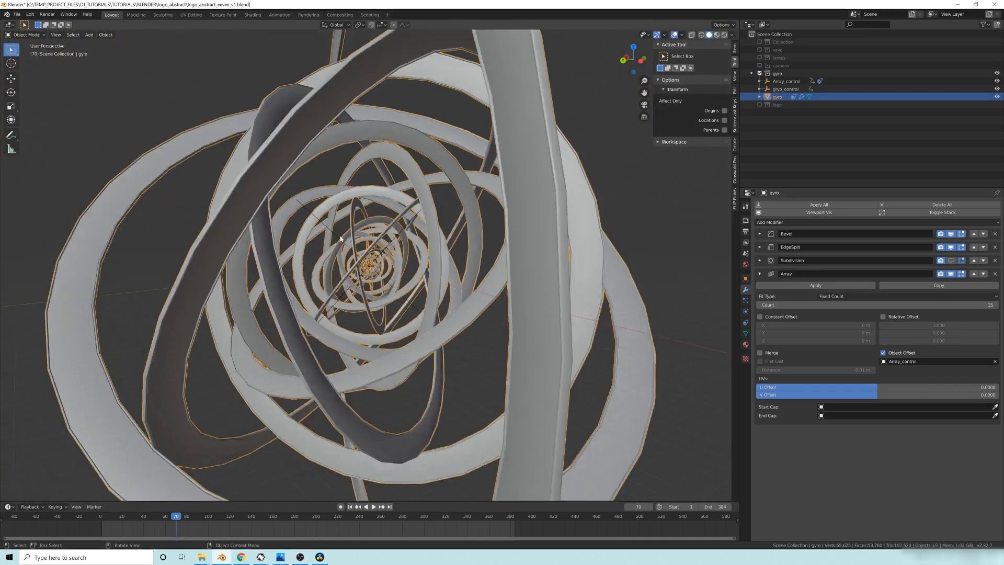
pyautogui.moveTo(340, 239); pyautogui.dragTo(369, 257, button='middle')
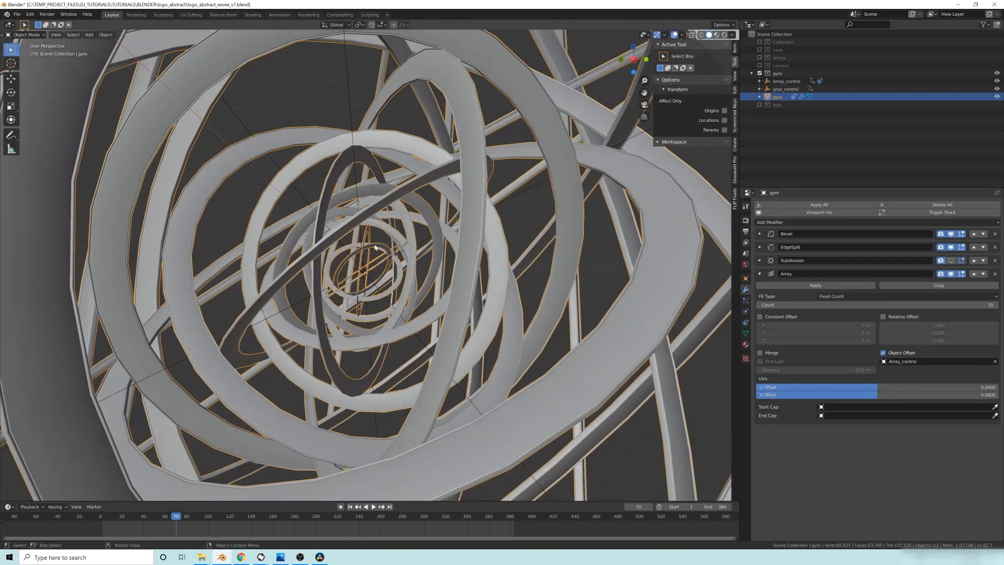
# - Select the Array_control empty and rotate it about 59.5° around the view axis
pyautogui.click(795, 82)
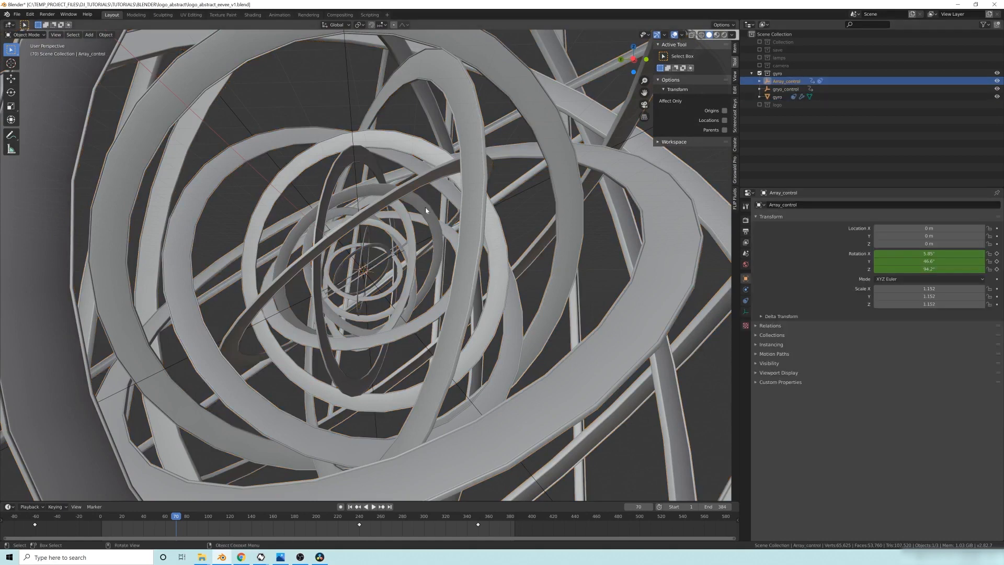
pyautogui.press('r')
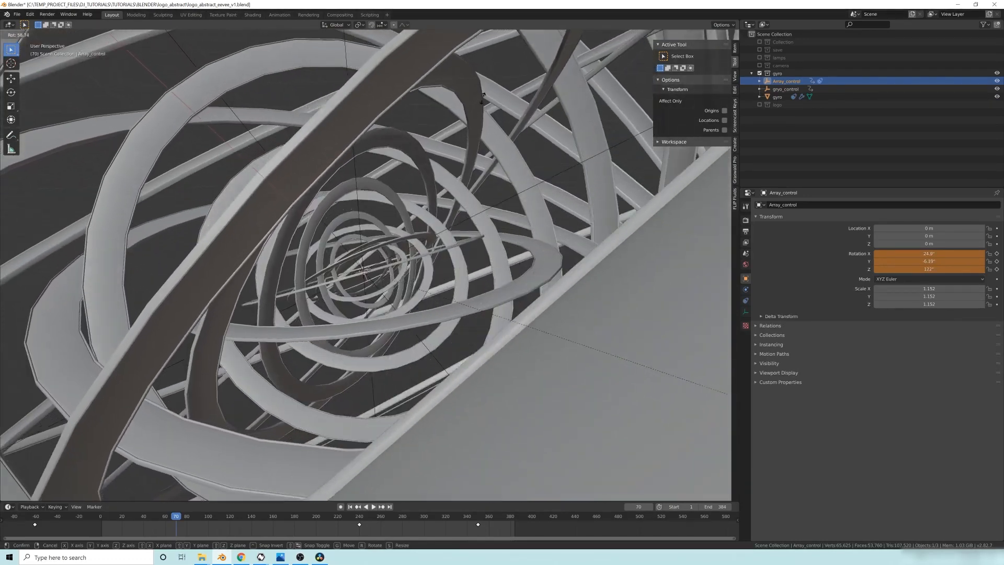
pyautogui.click(484, 98)
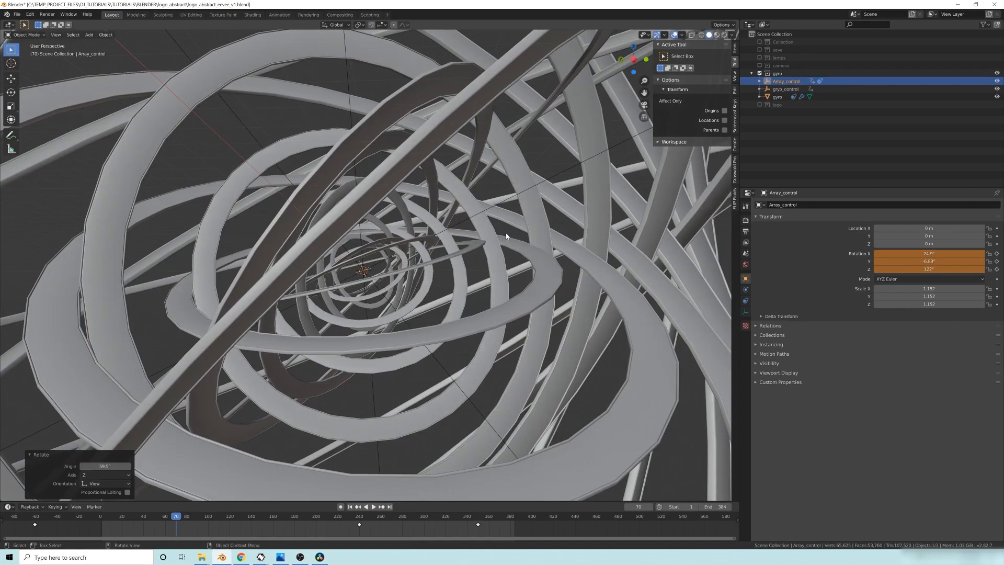
# - Rotate the Array_control empty about 63° around the view axis at frame 70
pyautogui.press('r')
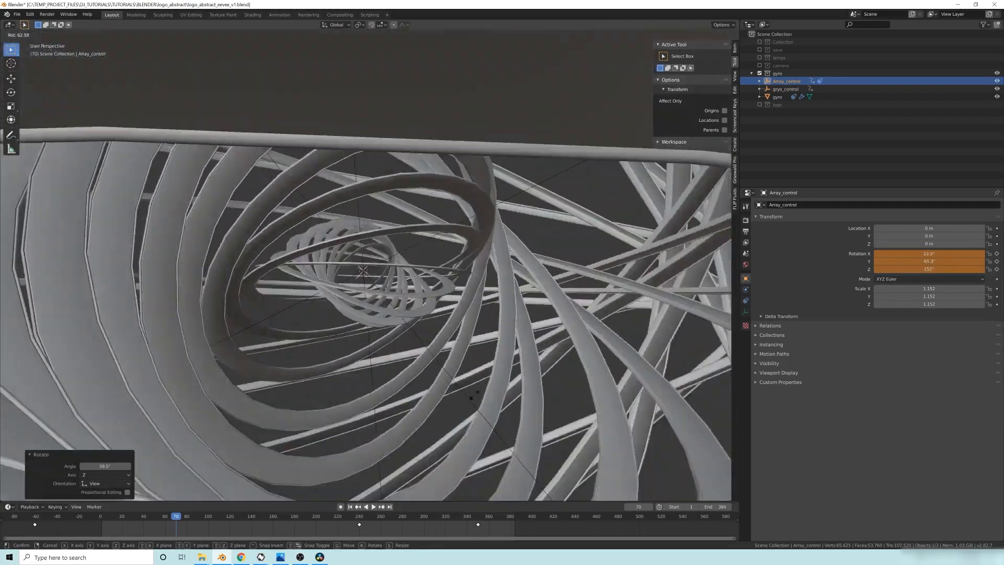
pyautogui.click(473, 396)
pyautogui.moveTo(473, 397); pyautogui.dragTo(316, 178, button='middle')
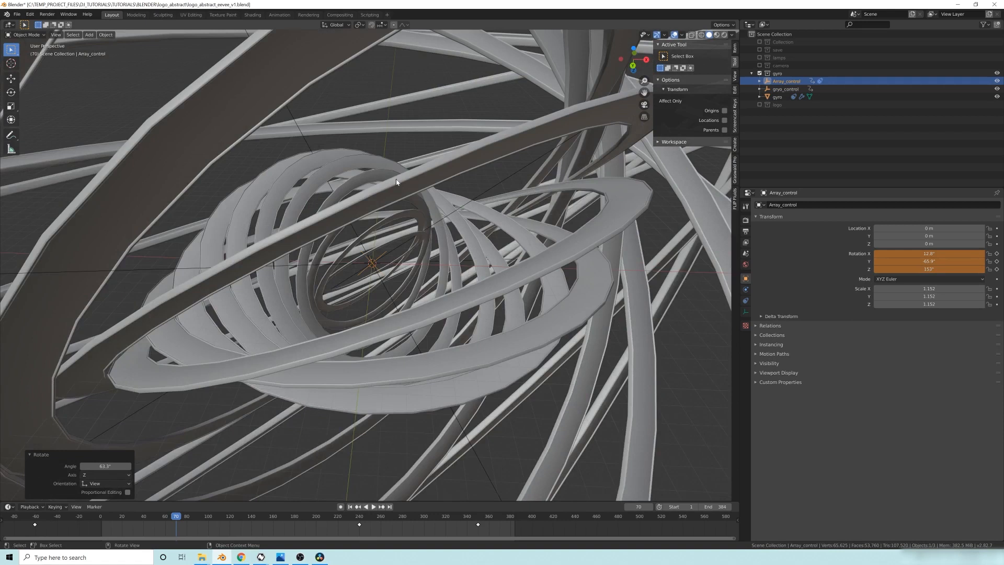
pyautogui.moveTo(398, 181); pyautogui.dragTo(344, 175, button='middle')
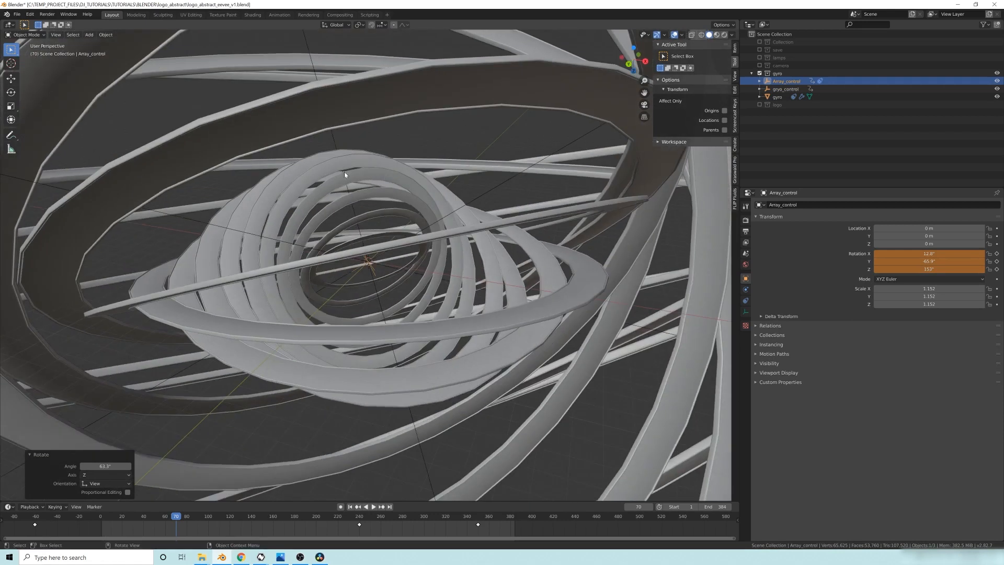
# - Try moving faces of the gyro ring's original mesh in Edit Mode and return to Object Mode
pyautogui.click(365, 244)
pyautogui.press('Tab')
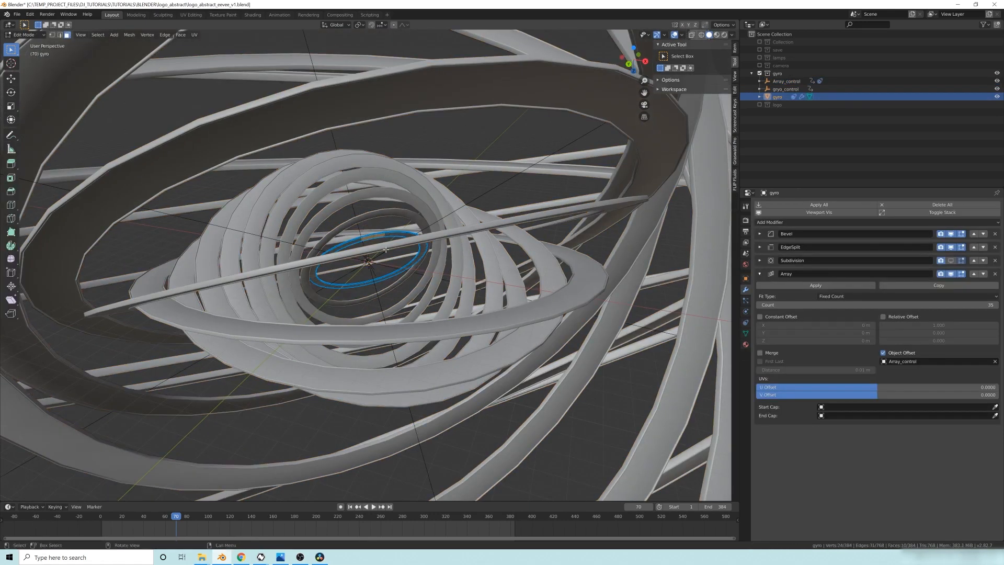
pyautogui.press('g')
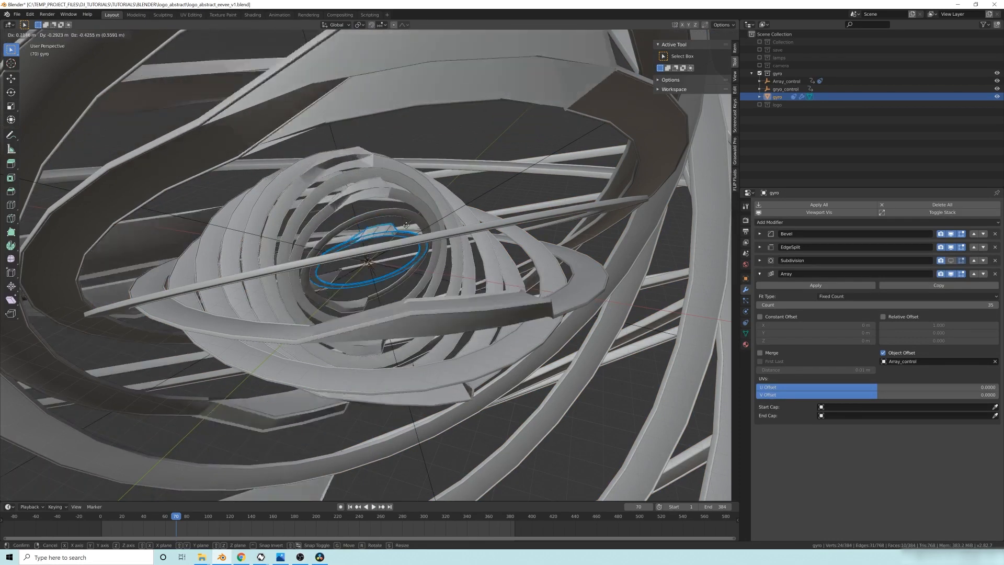
pyautogui.press('Escape')
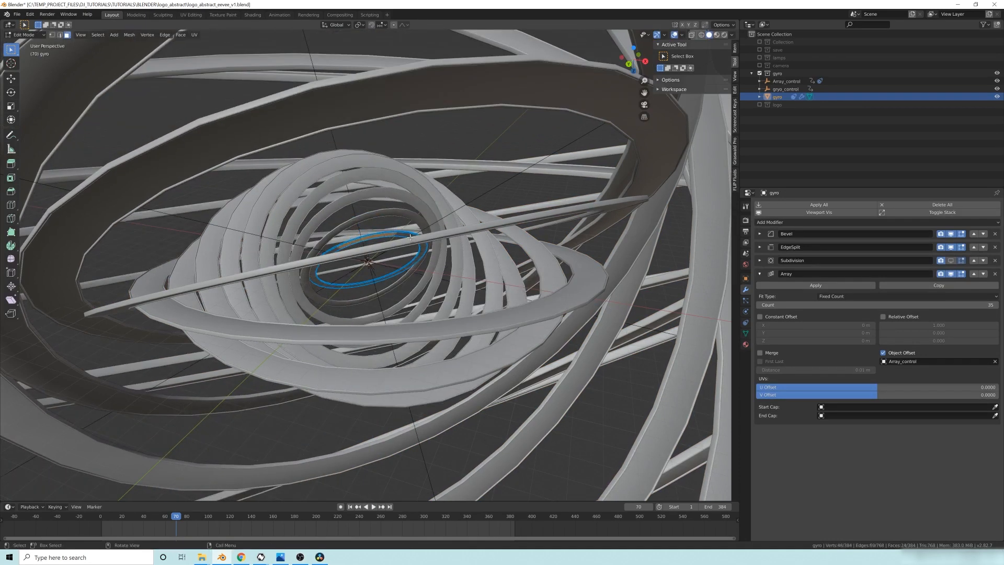
pyautogui.press('g')
pyautogui.rightClick(381, 217)
pyautogui.press('Tab')
pyautogui.moveTo(392, 225); pyautogui.dragTo(452, 233, button='middle')
pyautogui.moveTo(355, 241); pyautogui.dragTo(397, 246, button='middle')
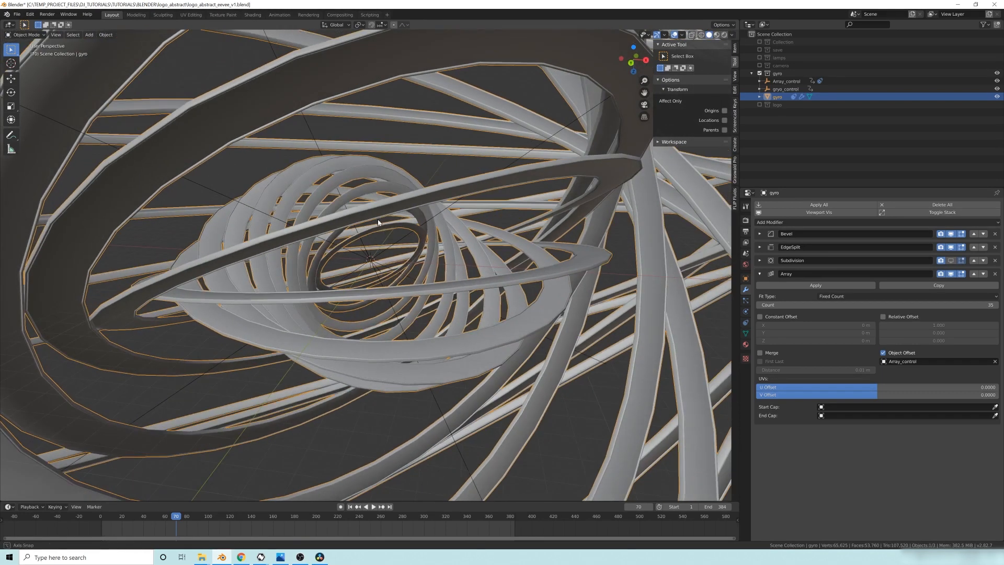
# - Select the Array_control empty and play its keyed rotation animation from frame 70 to frame 120
pyautogui.click(786, 89)
pyautogui.click(789, 82)
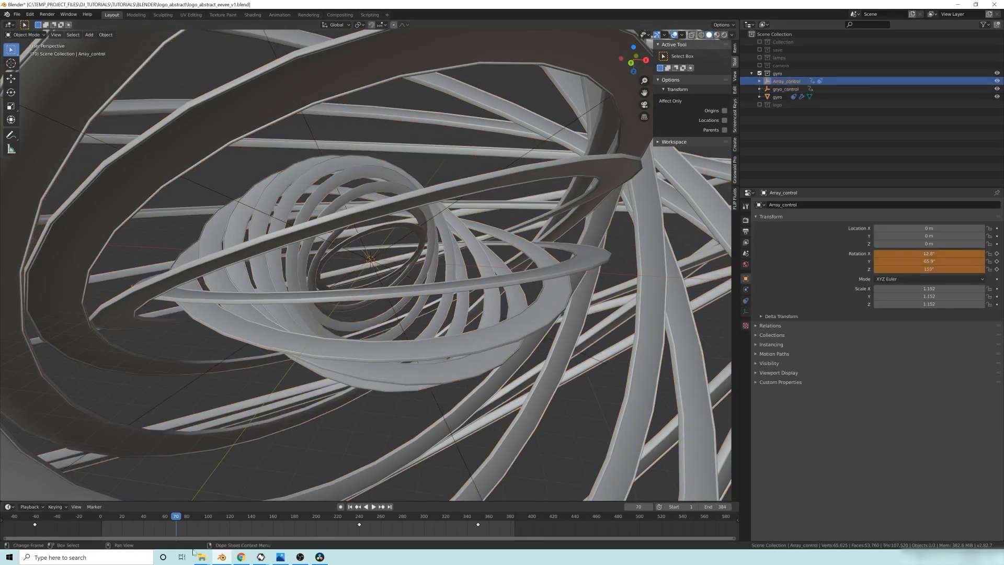
pyautogui.press('space')
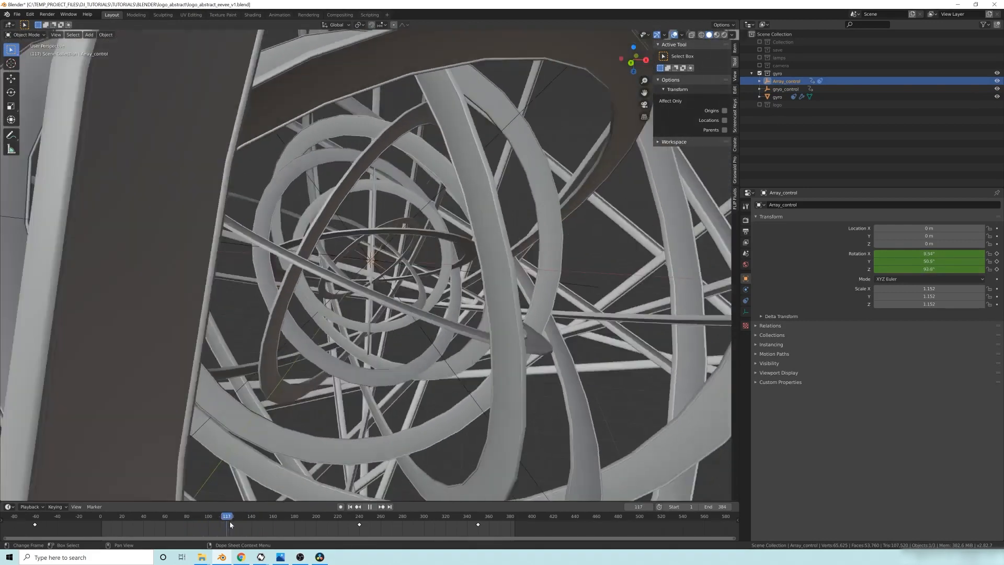
pyautogui.press('space')
pyautogui.moveTo(393, 156); pyautogui.dragTo(301, 88, button='middle')
pyautogui.moveTo(467, 224); pyautogui.dragTo(403, 264, button='middle')
pyautogui.moveTo(421, 224); pyautogui.dragTo(409, 265, button='middle')
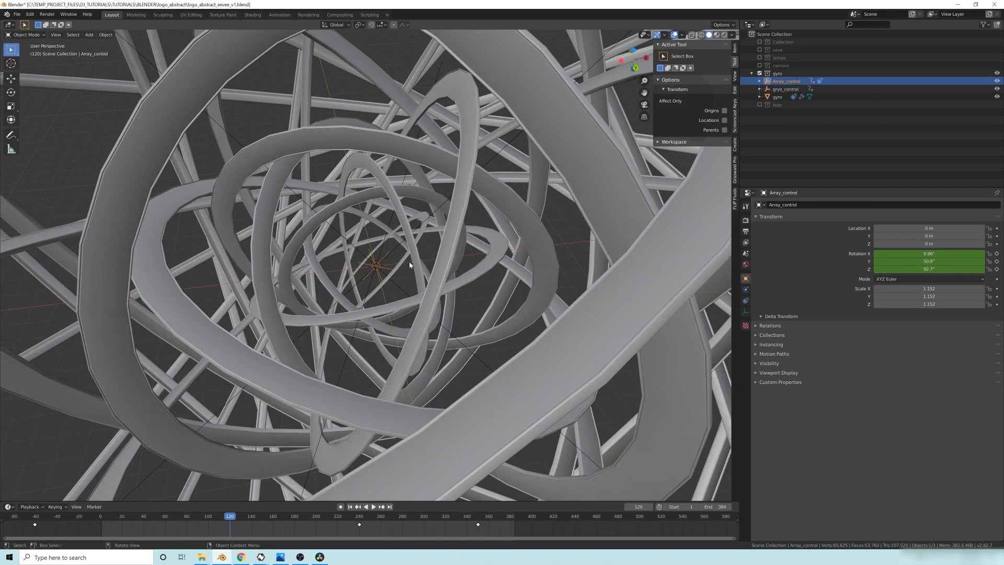
pyautogui.moveTo(365, 328); pyautogui.dragTo(430, 249, button='middle')
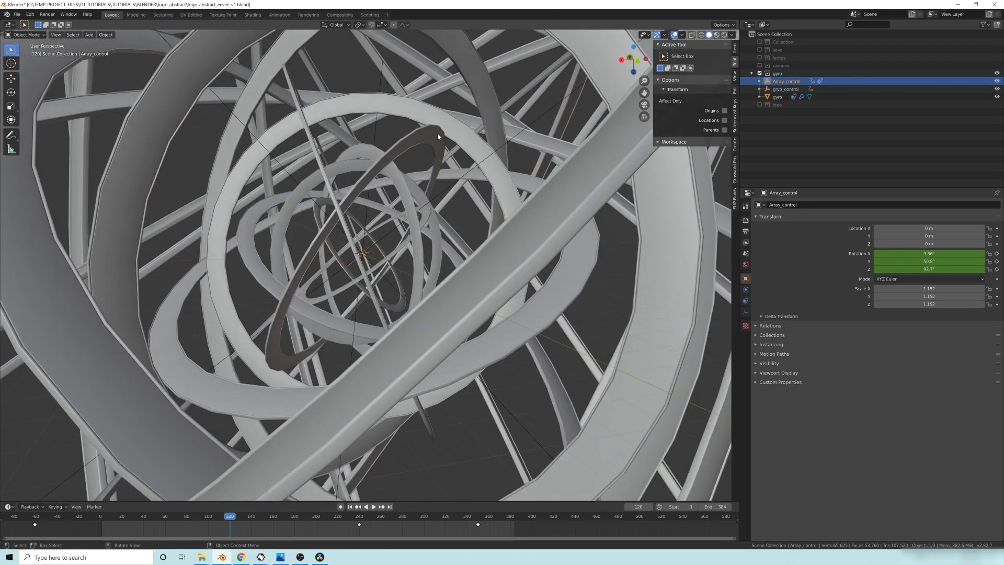
# - Rotate the Array_control empty twice around different view axes at frame 120 to rearrange the nested rings
pyautogui.press('r')
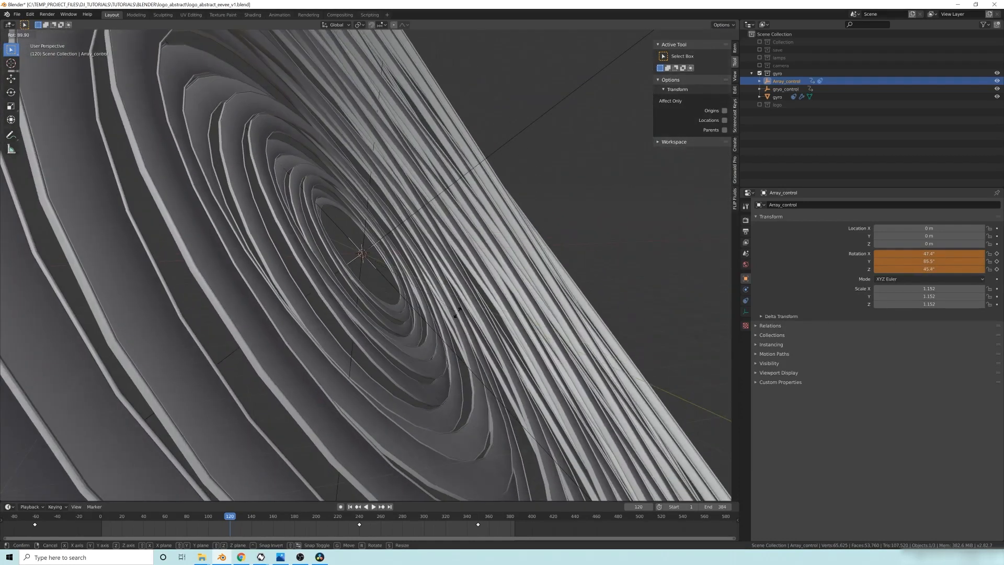
pyautogui.click(458, 312)
pyautogui.moveTo(458, 311); pyautogui.dragTo(487, 178, button='middle')
pyautogui.press('r')
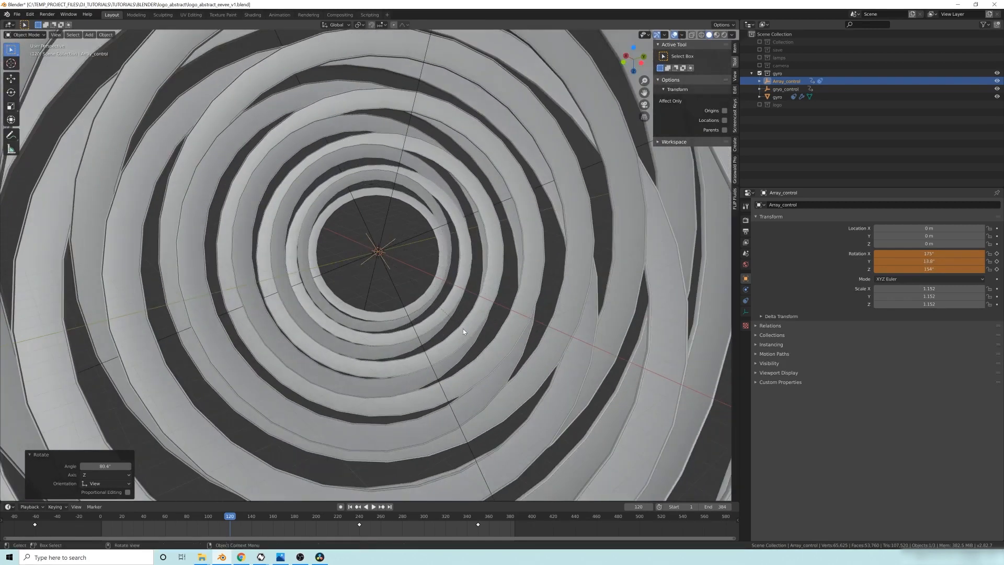
pyautogui.click(478, 287)
pyautogui.moveTo(479, 287); pyautogui.dragTo(326, 454, button='middle')
# - Scrub to frame 277 and try rotating the gryo_control empty freely and around the Z axis
pyautogui.moveTo(228, 519); pyautogui.dragTo(400, 521)
pyautogui.moveTo(341, 229); pyautogui.dragTo(470, 219, button='middle')
pyautogui.click(785, 90)
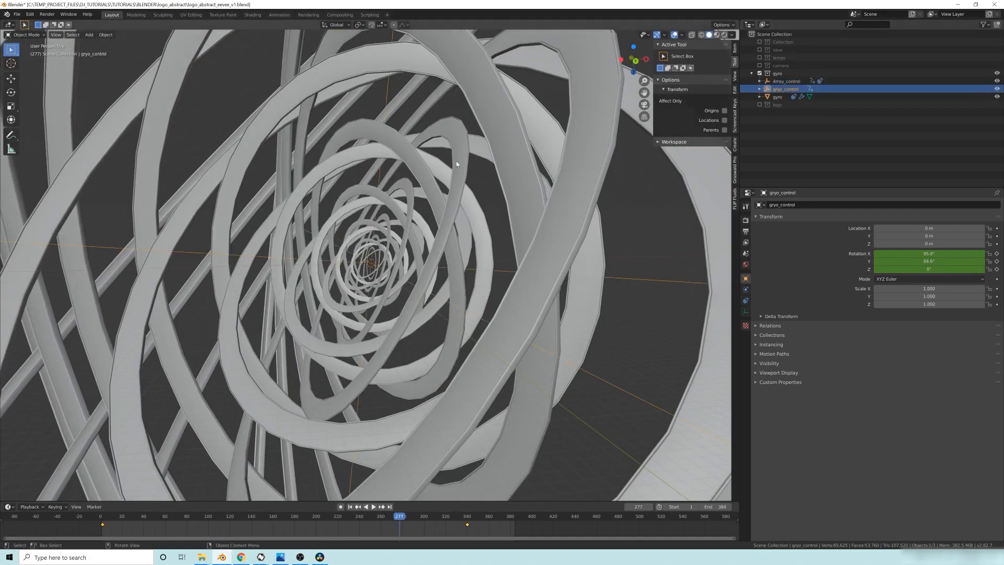
pyautogui.press('r')
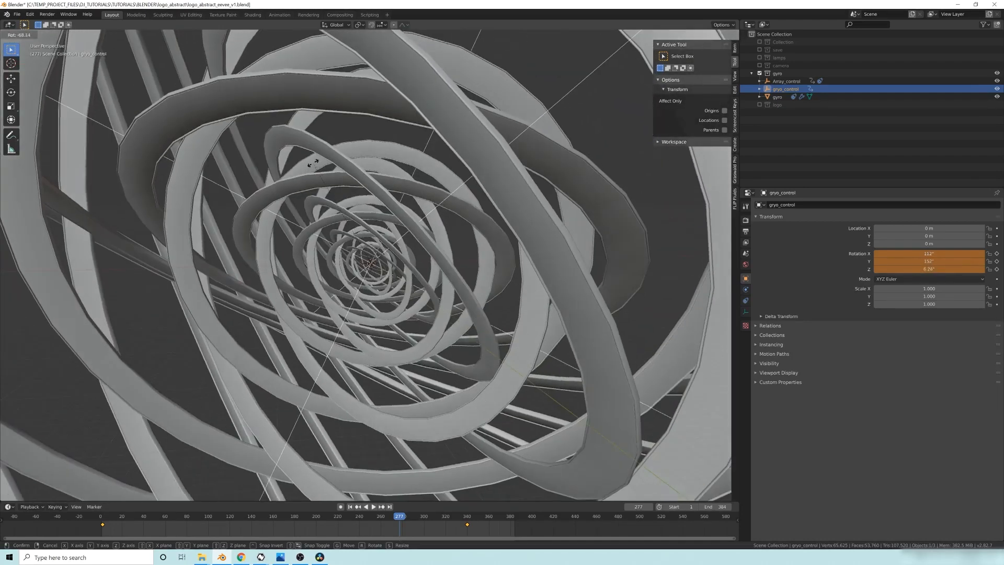
pyautogui.press('z')
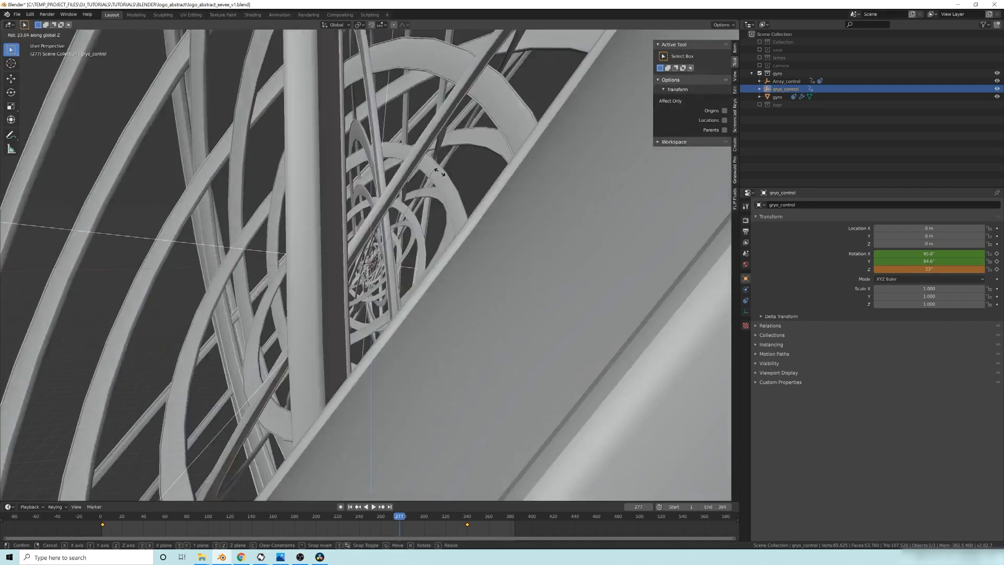
pyautogui.rightClick(442, 195)
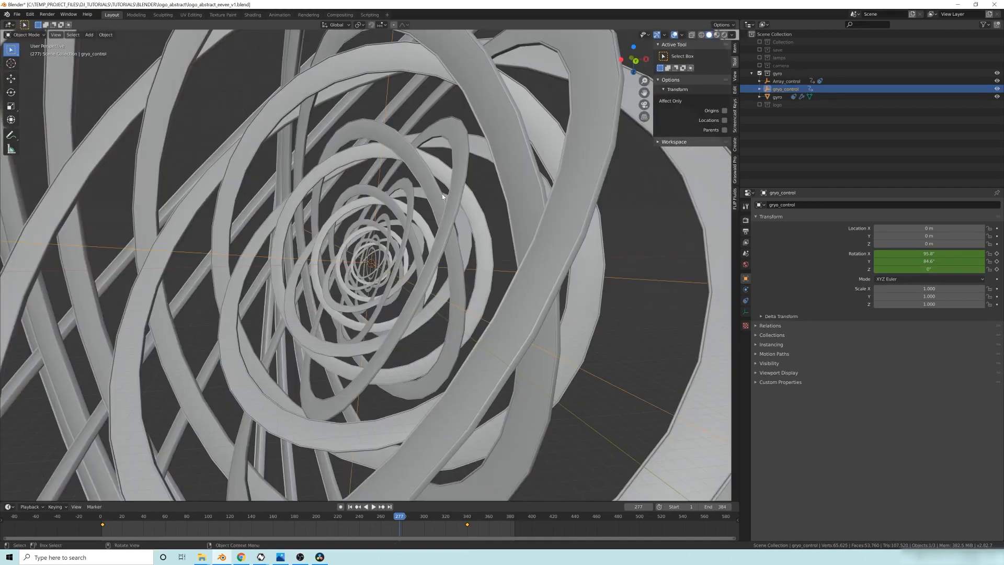
# - Scrub the gyro animation forward to frame 331 and back to frame 161
pyautogui.moveTo(403, 527); pyautogui.dragTo(457, 528)
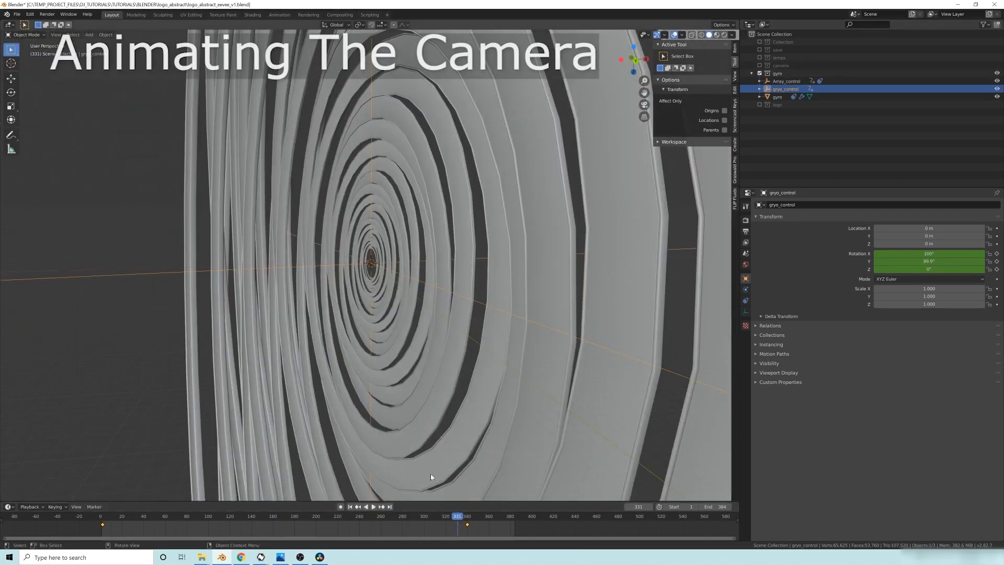
pyautogui.moveTo(453, 518); pyautogui.dragTo(274, 518)
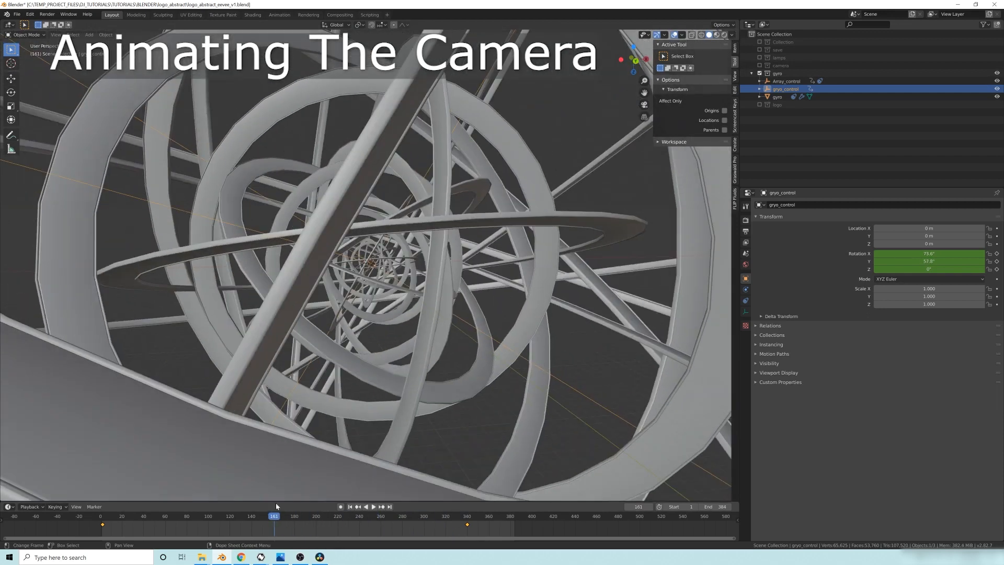
# - Exclude the gyro collection from the view layer and enable the camera collection
pyautogui.click(759, 74)
pyautogui.click(760, 66)
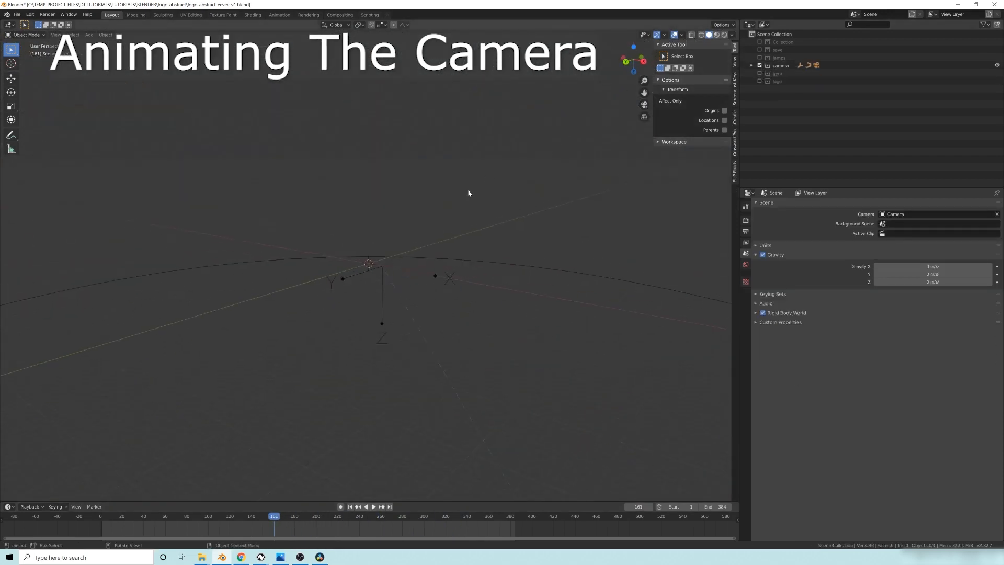
pyautogui.moveTo(380, 222); pyautogui.dragTo(341, 146, button='middle')
pyautogui.moveTo(298, 213); pyautogui.dragTo(455, 239, button='middle')
pyautogui.scroll(2, 454, 238)
# - Select the circular camera_track curve and try moving it along the Z axis
pyautogui.click(627, 235)
pyautogui.press('g')
pyautogui.press('z')
pyautogui.rightClick(609, 225)
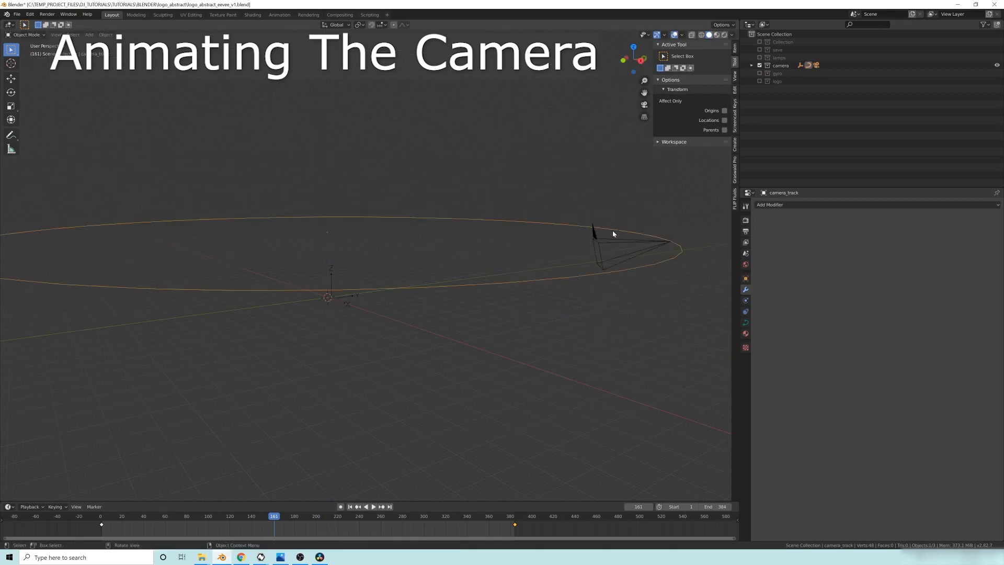
# - Select the camera and examine its depth of field settings and its object constraints
pyautogui.click(604, 239)
pyautogui.click(746, 311)
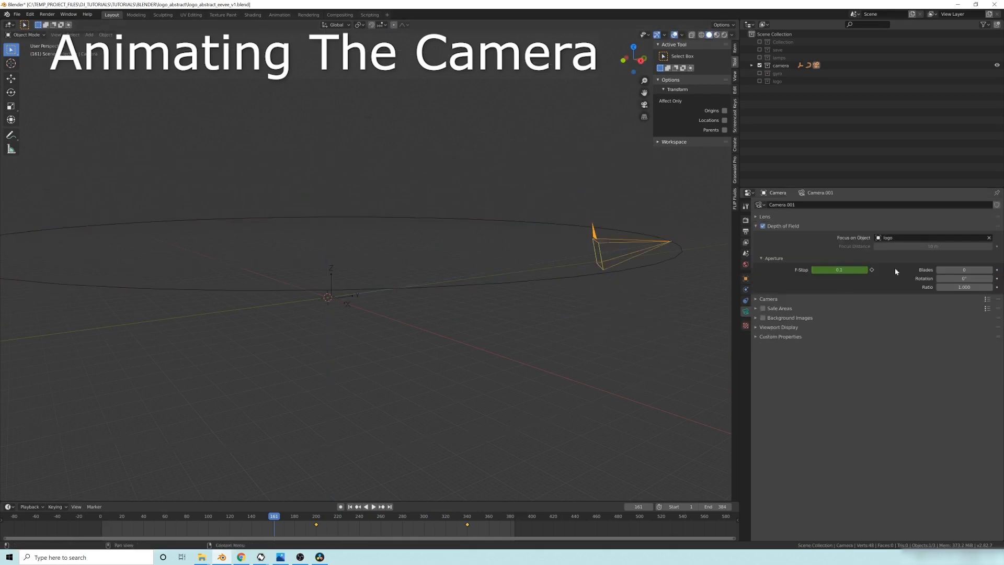
pyautogui.click(746, 300)
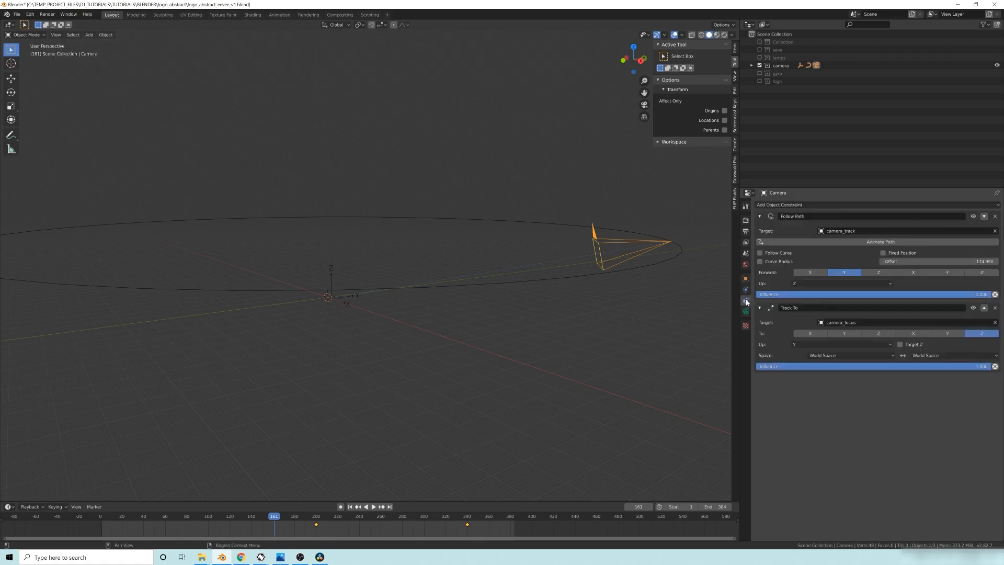
# - Set the Follow Path constraint's offset to 172.390 to shift the camera along its track
pyautogui.click(761, 217)
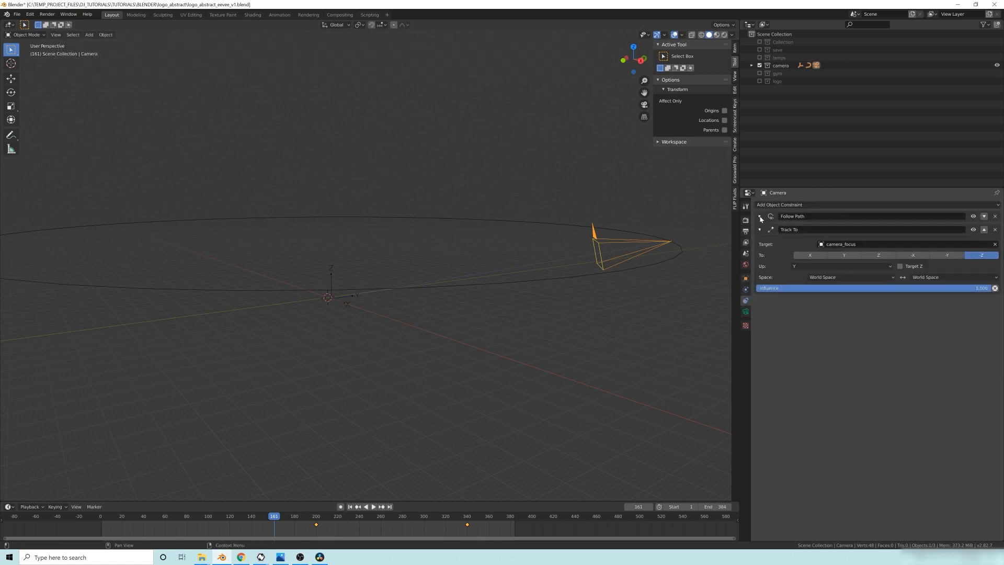
pyautogui.click(761, 217)
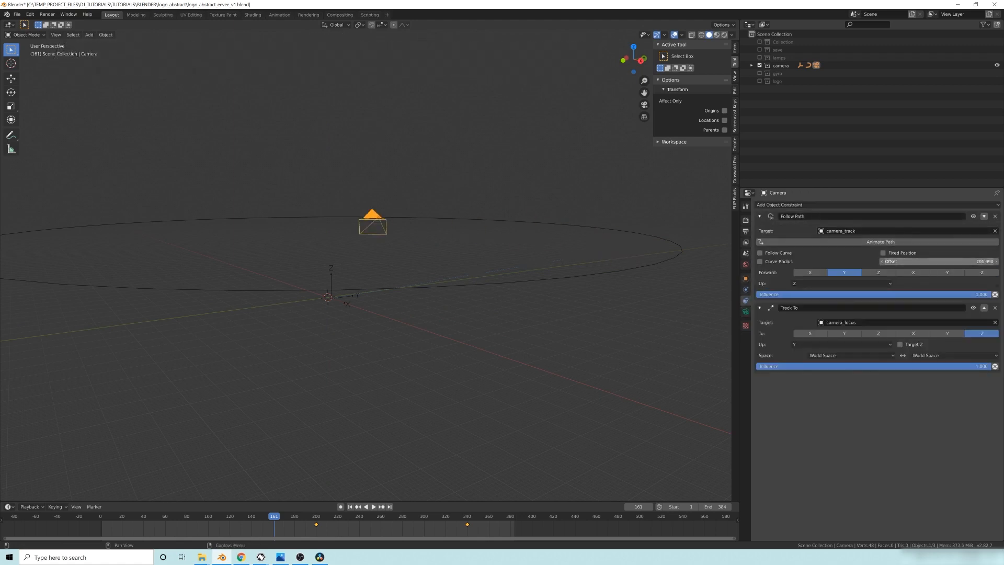
pyautogui.moveTo(939, 261)
pyautogui.mouseDown()
pyautogui.moveTo(965, 261)
pyautogui.moveTo(852, 261)
pyautogui.moveTo(934, 261)
pyautogui.mouseUp()
# - Select the camera_track curve and try moving it along Z and scaling it down
pyautogui.click(682, 253)
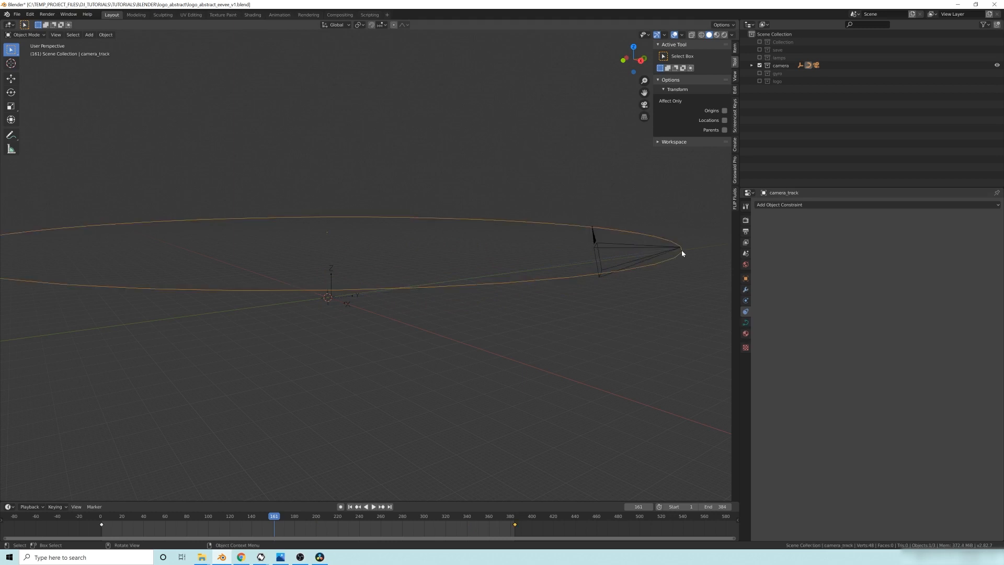
pyautogui.press('g')
pyautogui.press('z')
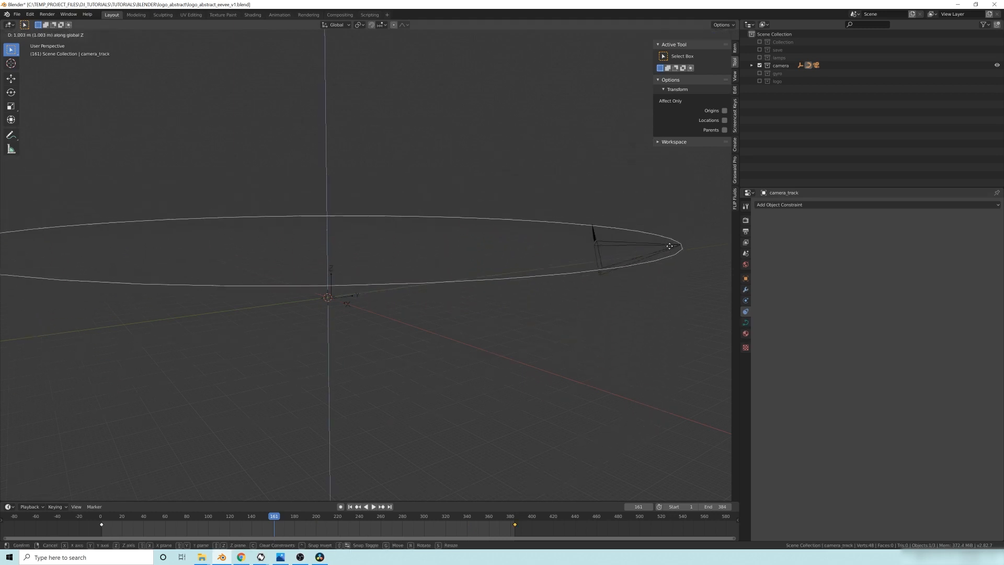
pyautogui.press('s')
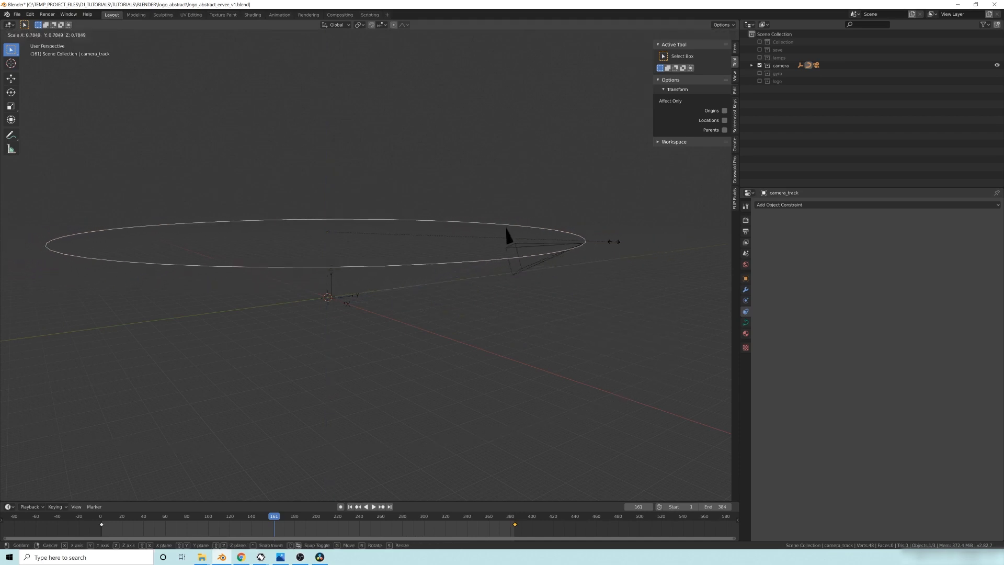
pyautogui.click(649, 257)
# - Examine the camera's Track To constraint and the camera_focus empty that it targets
pyautogui.click(618, 253)
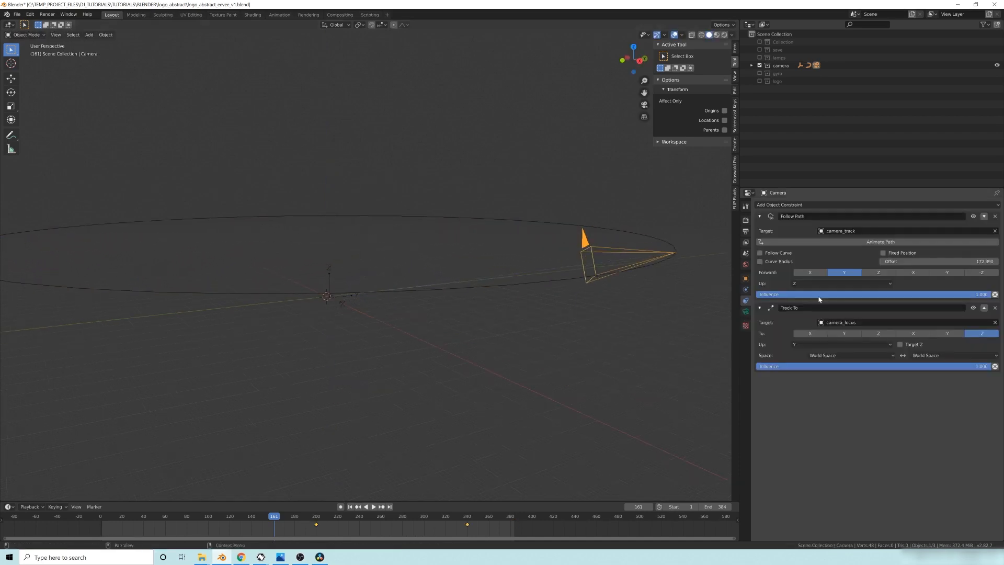
pyautogui.moveTo(442, 266); pyautogui.dragTo(402, 263, button='middle')
pyautogui.click(355, 269)
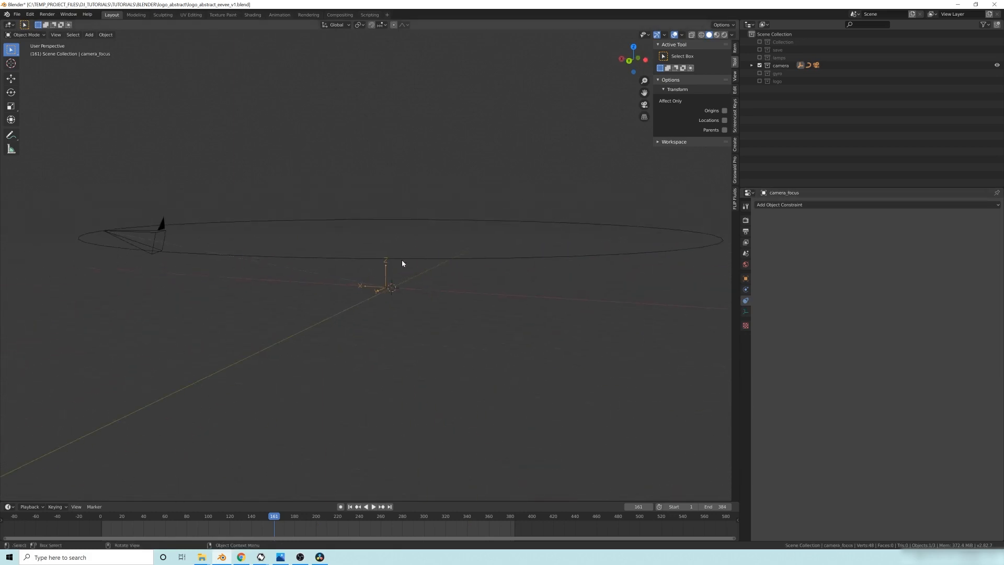
pyautogui.click(159, 231)
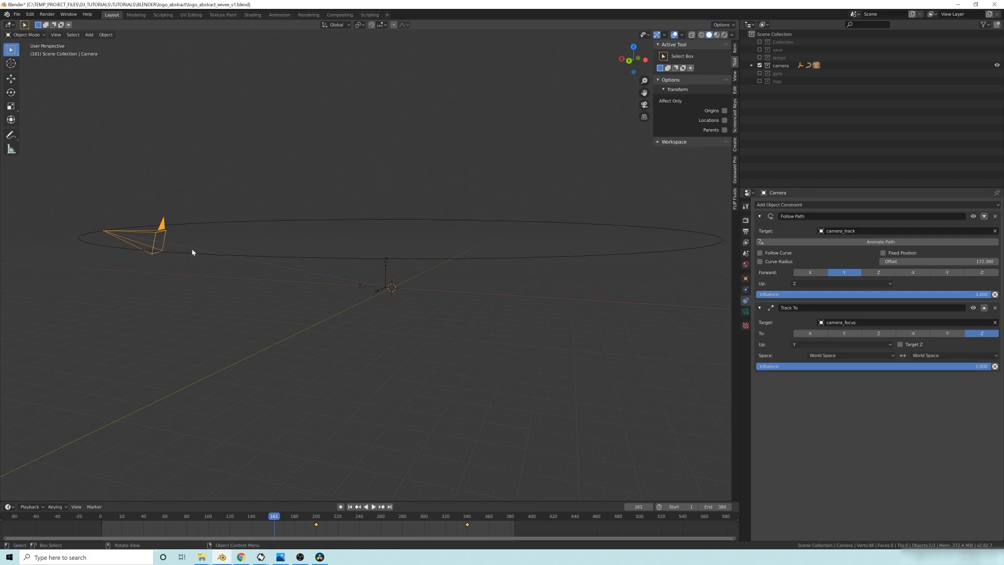
# - Try moving the camera_focus empty upward to redirect the camera's aim, and reselect the camera
pyautogui.click(387, 278)
pyautogui.press('g')
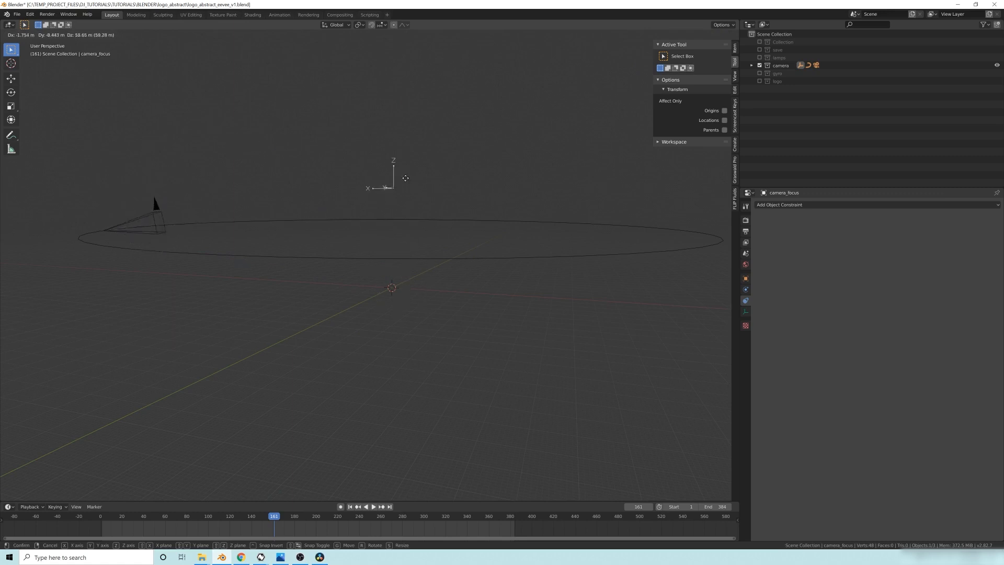
pyautogui.press('Escape')
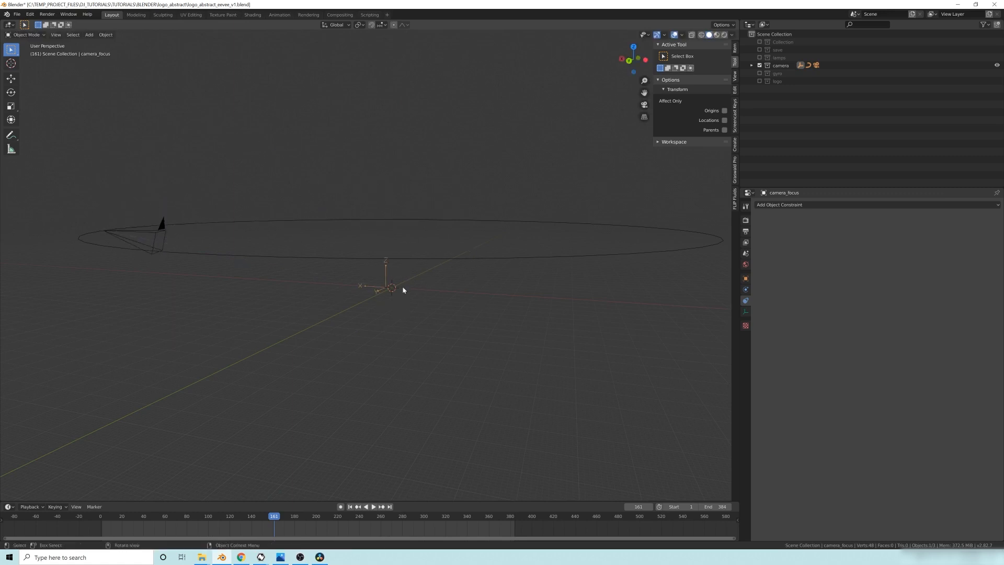
pyautogui.click(158, 244)
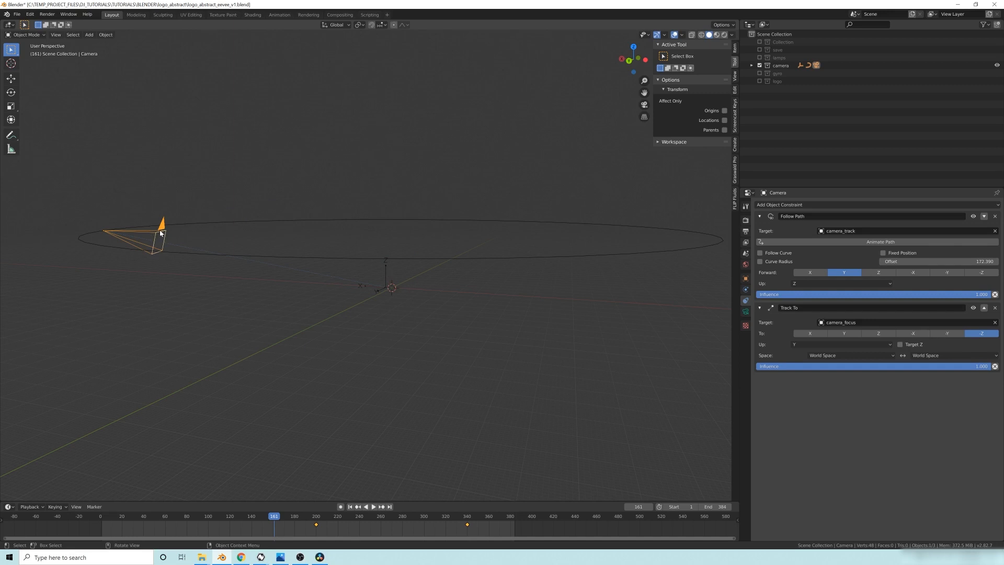
pyautogui.moveTo(381, 301); pyautogui.dragTo(394, 248, button='middle')
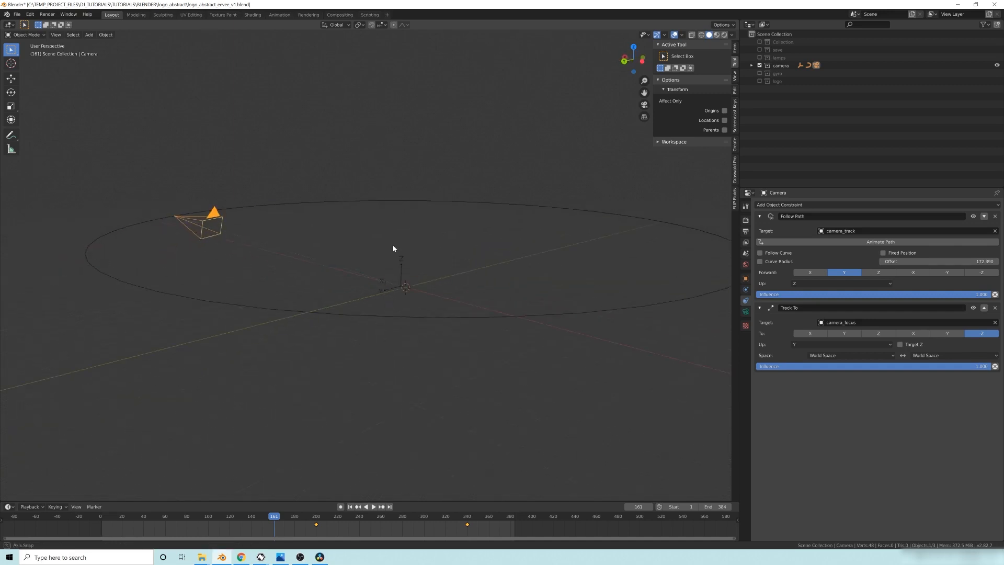
pyautogui.moveTo(202, 219); pyautogui.dragTo(232, 230, button='middle')
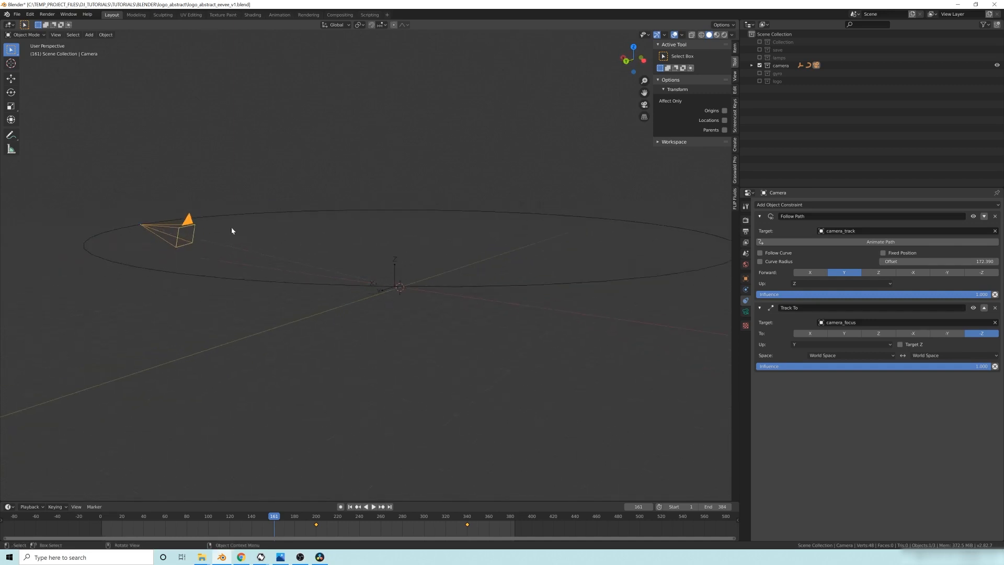
pyautogui.moveTo(167, 237); pyautogui.dragTo(206, 242, button='middle')
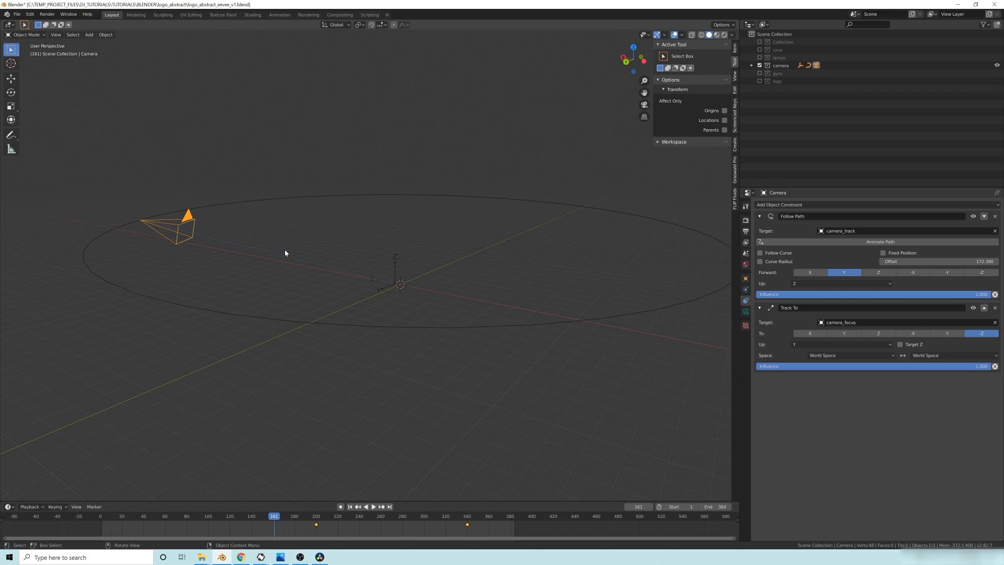
pyautogui.moveTo(332, 262); pyautogui.dragTo(421, 225, button='middle')
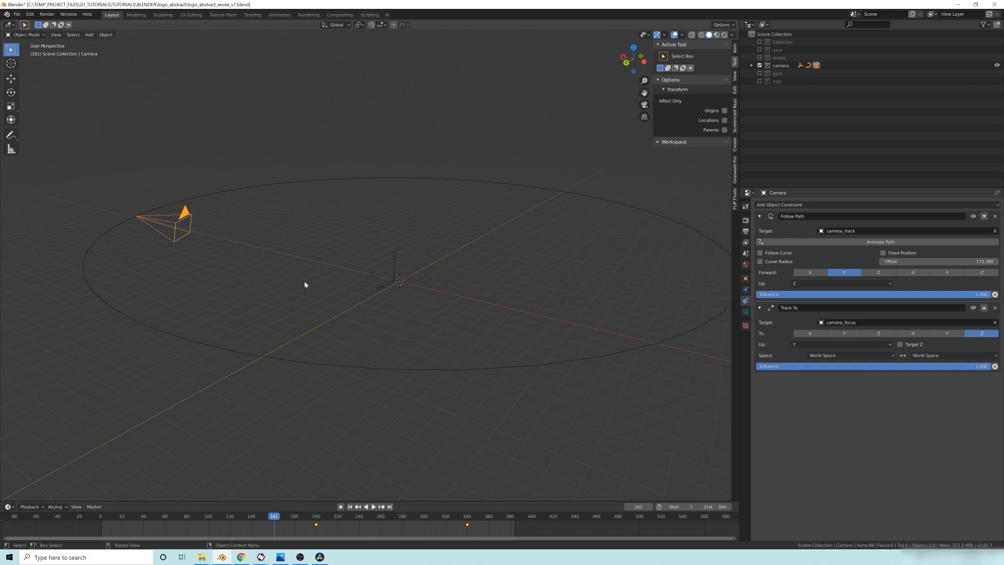
pyautogui.moveTo(432, 289); pyautogui.dragTo(368, 255, button='middle')
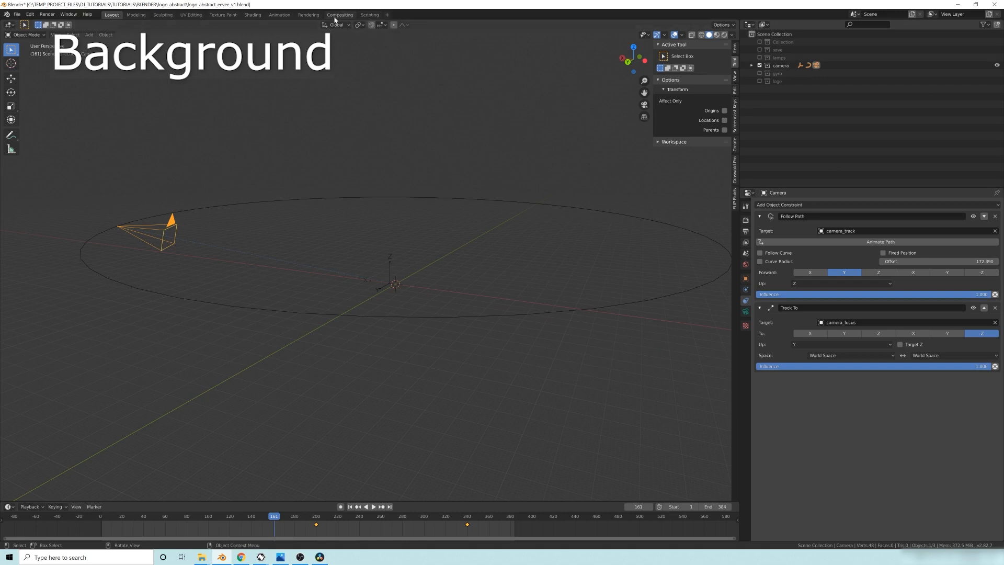
# - Temporarily show the gyro collection to inspect its rings around the camera track
pyautogui.click(760, 73)
pyautogui.moveTo(361, 226); pyautogui.dragTo(384, 241, button='middle')
pyautogui.click(330, 221)
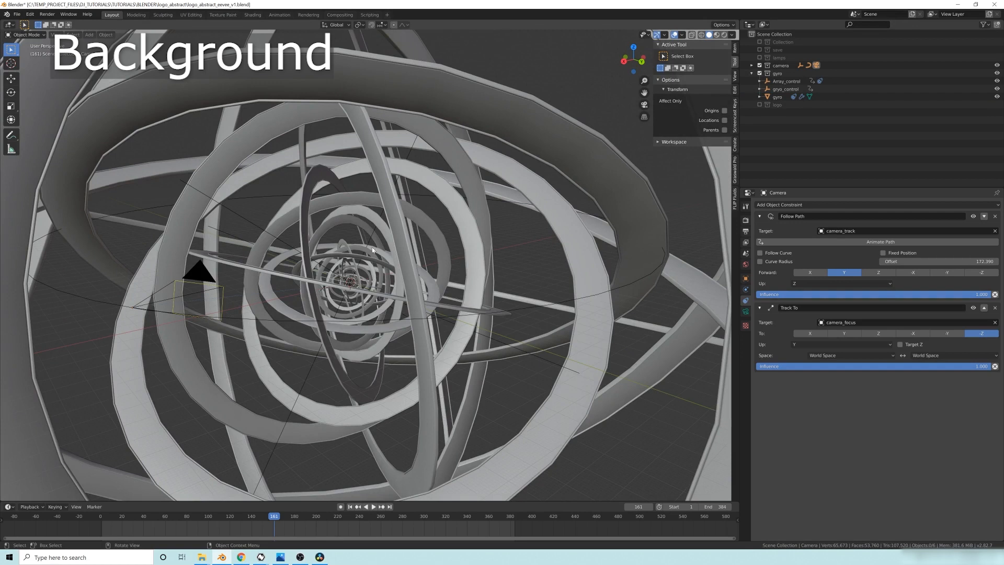
pyautogui.moveTo(373, 250); pyautogui.dragTo(446, 305, button='middle')
pyautogui.moveTo(375, 226); pyautogui.dragTo(310, 248, button='middle')
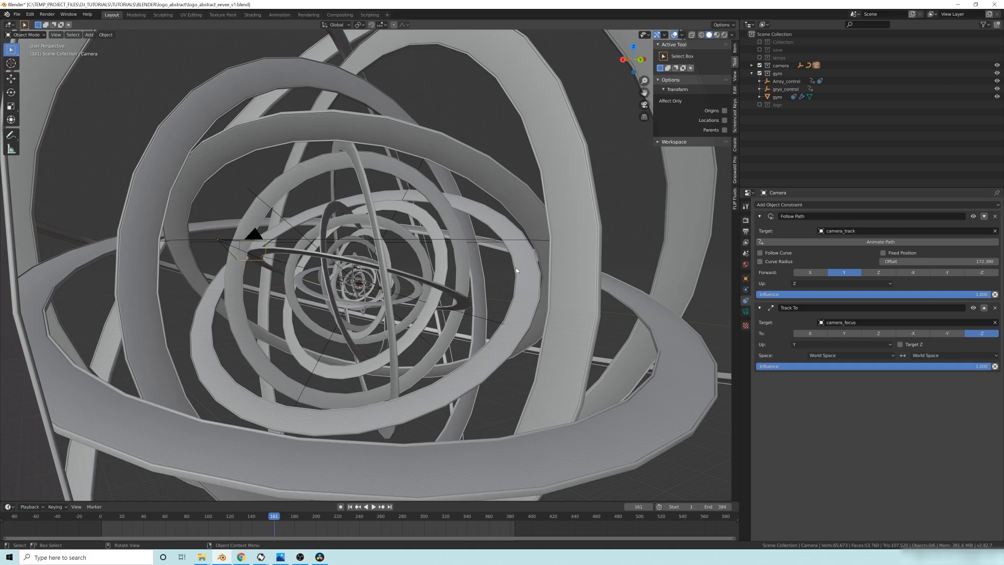
pyautogui.moveTo(516, 268); pyautogui.dragTo(495, 269, button='middle')
pyautogui.click(760, 74)
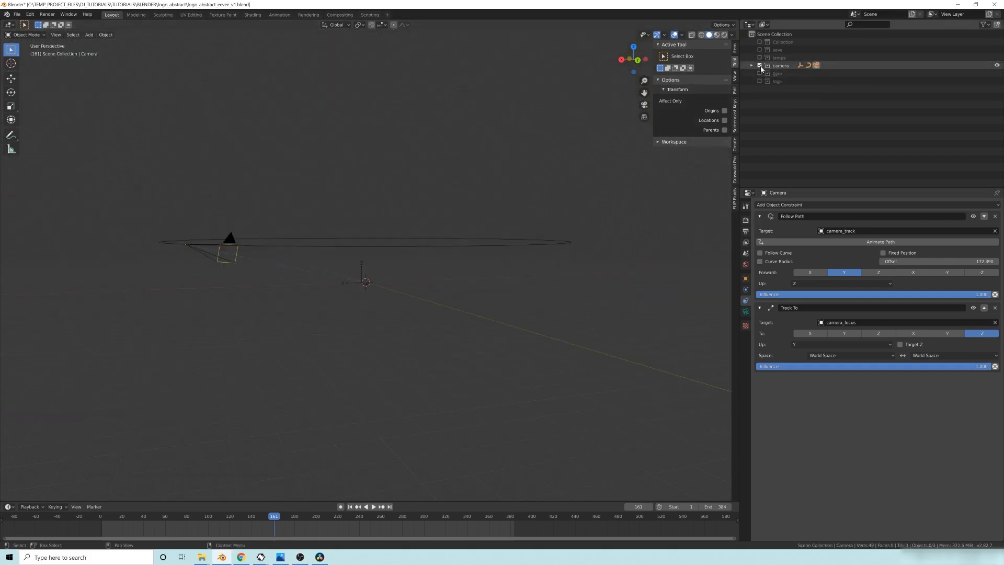
# - Hide the camera collection and change the viewport shading to display the nebula world background
pyautogui.click(760, 65)
pyautogui.press('z')
pyautogui.click(562, 211)
pyautogui.press('z')
pyautogui.click(563, 256)
pyautogui.moveTo(472, 280); pyautogui.dragTo(388, 403, button='middle')
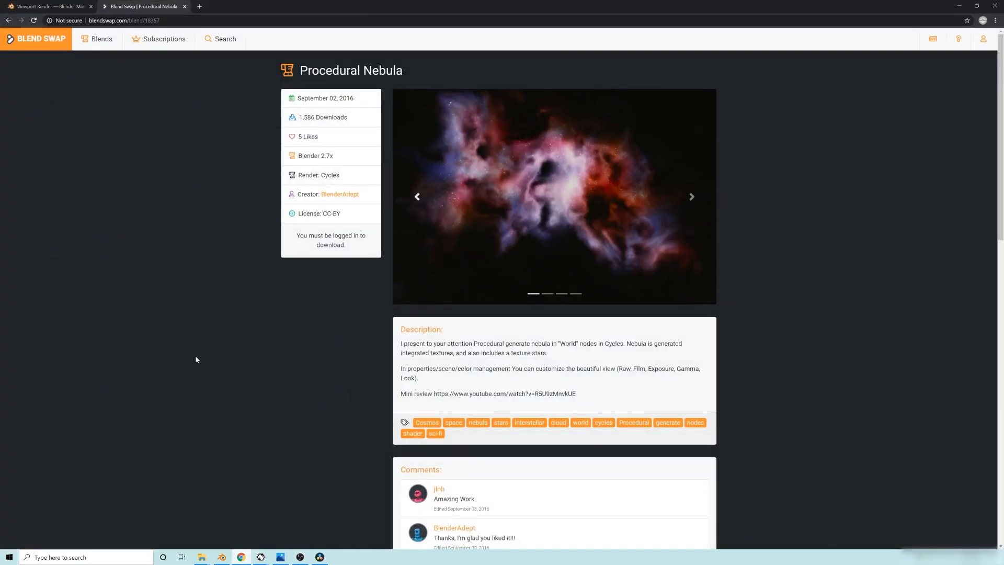
# - Switch to the browser and highlight the Procedural Nebula title and the page address on Blend Swap
pyautogui.moveTo(412, 77); pyautogui.dragTo(297, 72)
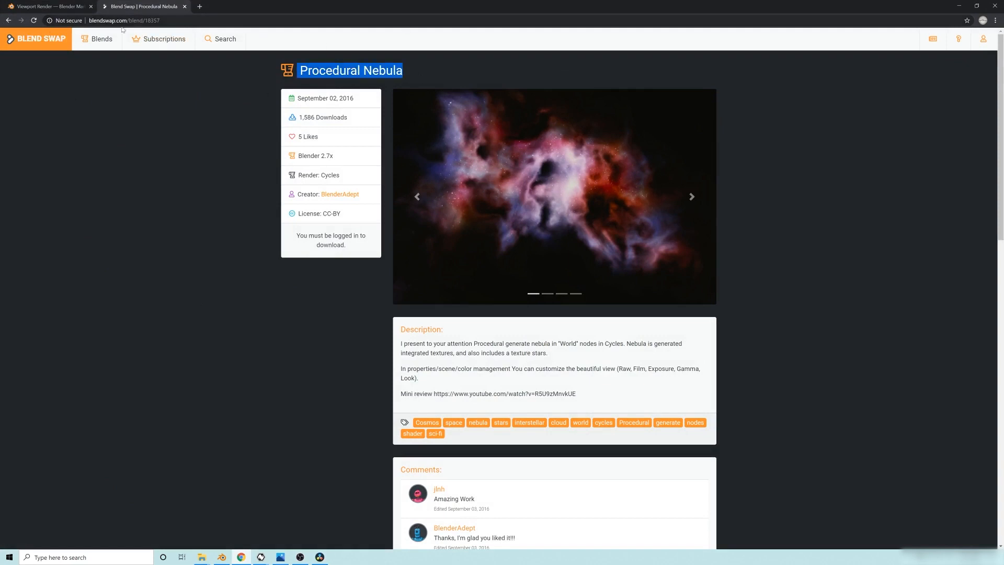
pyautogui.moveTo(163, 21); pyautogui.dragTo(88, 21)
pyautogui.click(184, 262)
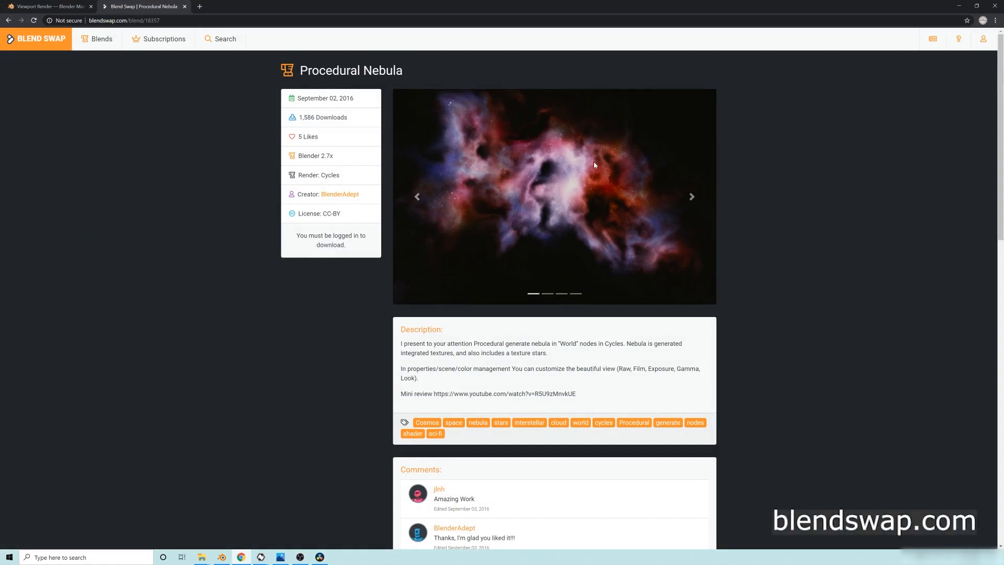
# - Browse through the preview images in the Procedural Nebula gallery on Blend Swap
pyautogui.click(691, 199)
pyautogui.click(692, 200)
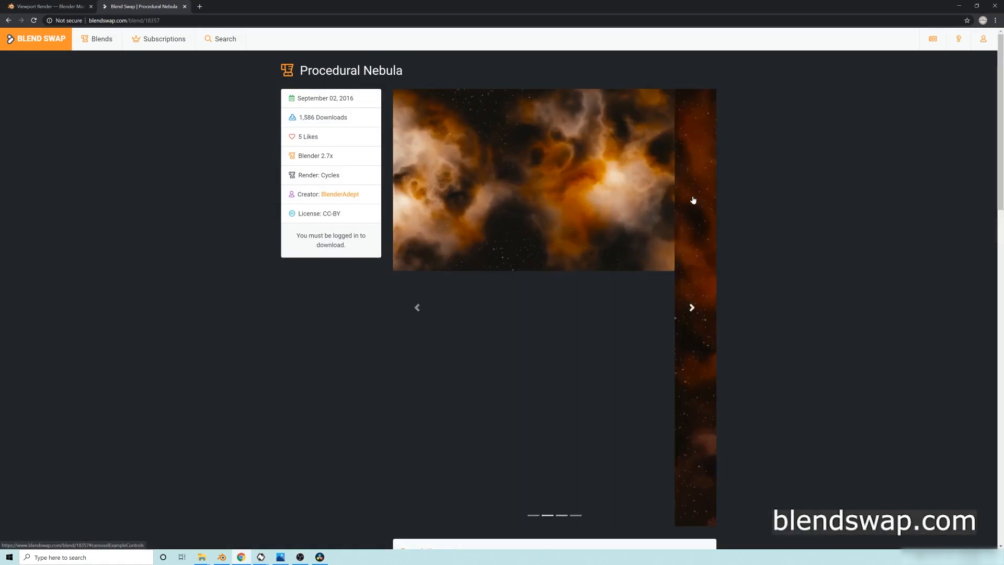
pyautogui.scroll(-1, 601, 201)
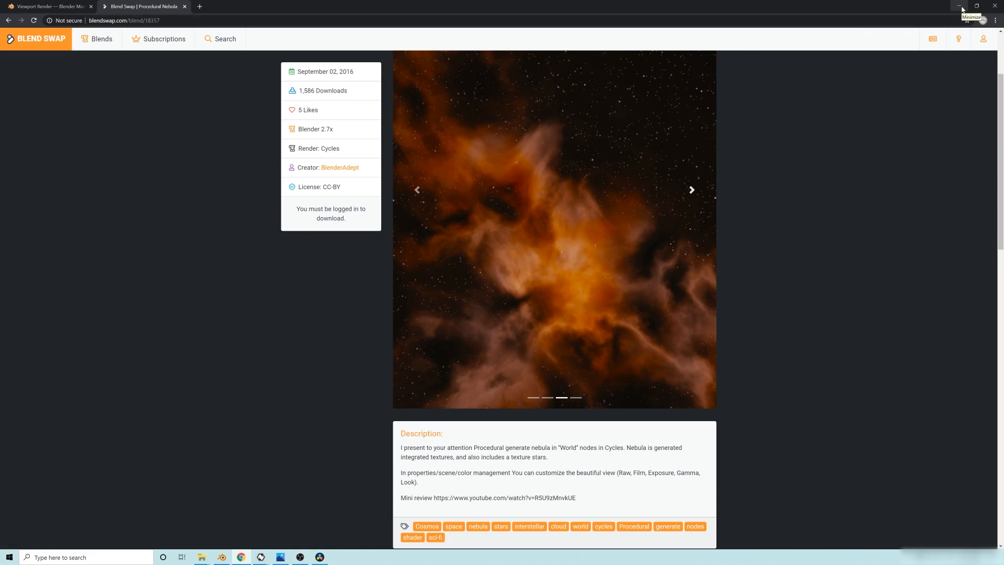
pyautogui.click(442, 194)
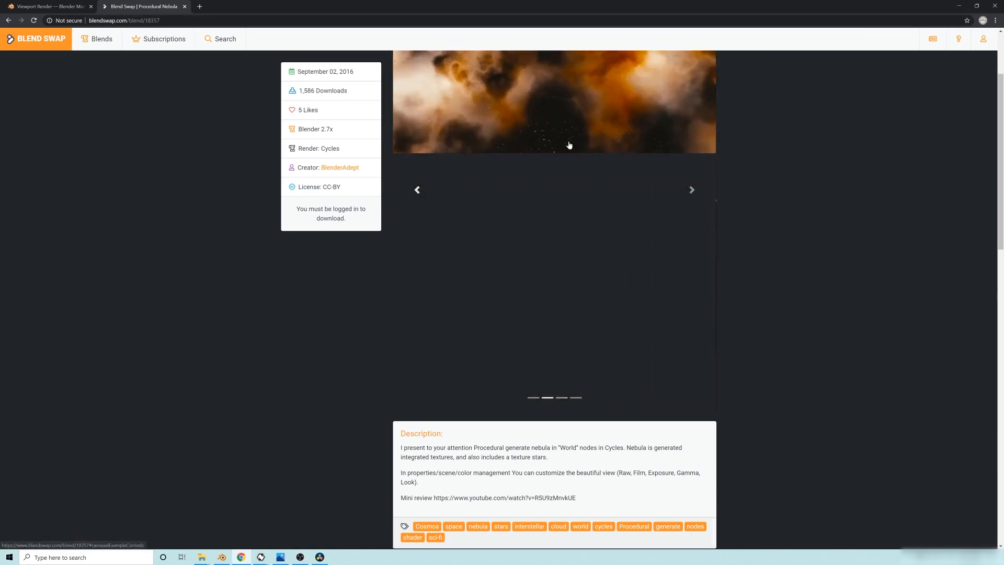
pyautogui.scroll(1, 442, 201)
pyautogui.click(417, 188)
pyautogui.click(692, 197)
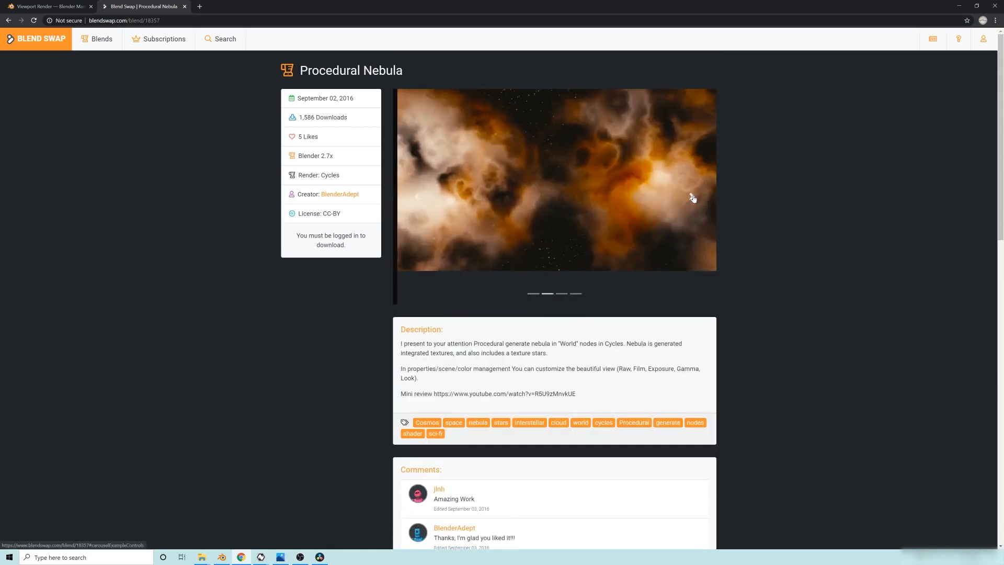
pyautogui.click(694, 183)
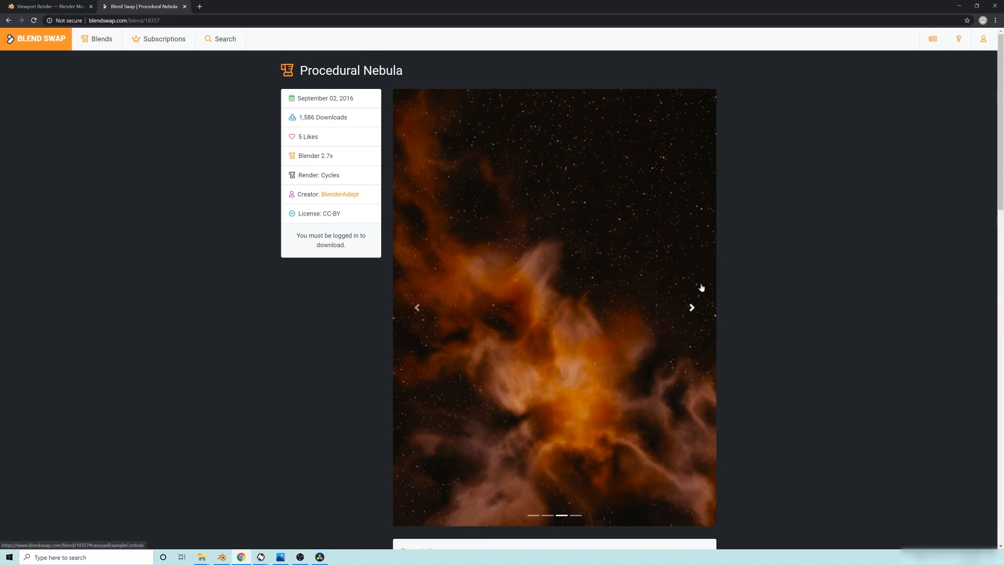
pyautogui.scroll(-1, 694, 314)
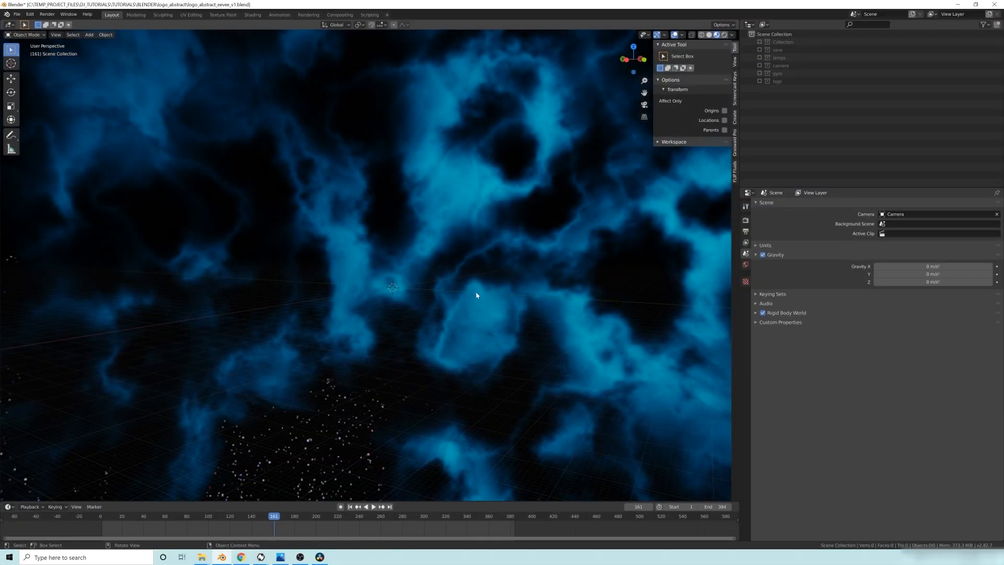
# - Inspect the nebula world background in Blender from another angle and review the Procedural Nebula page's description again
pyautogui.moveTo(448, 273); pyautogui.dragTo(424, 294, button='middle')
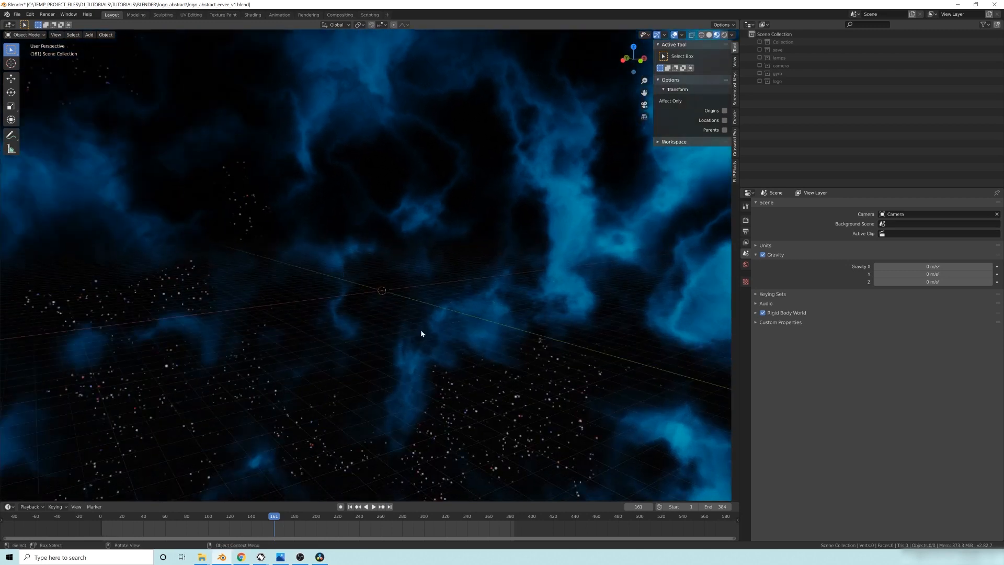
pyautogui.moveTo(421, 333); pyautogui.dragTo(423, 338, button='middle')
pyautogui.click(217, 562)
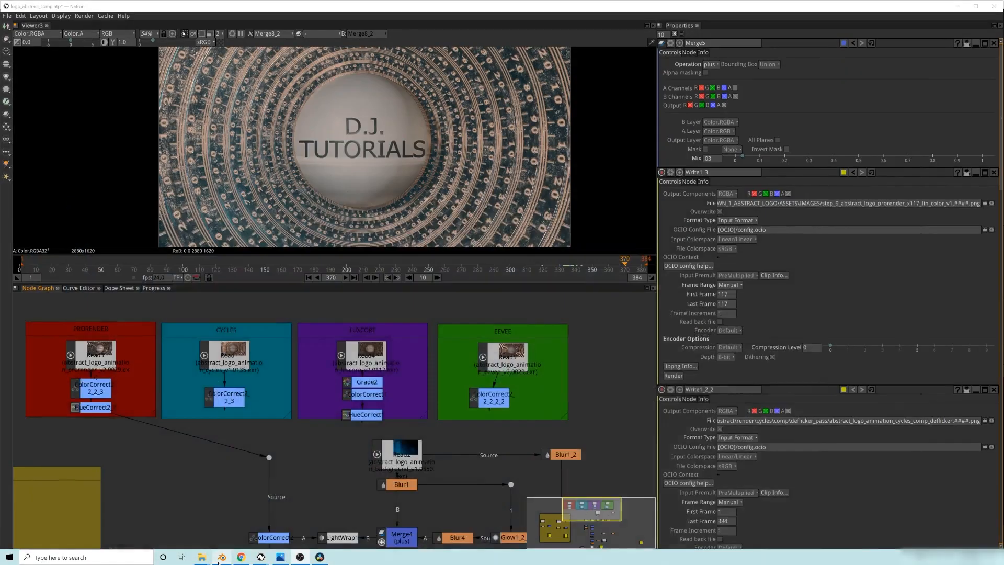
pyautogui.click(222, 558)
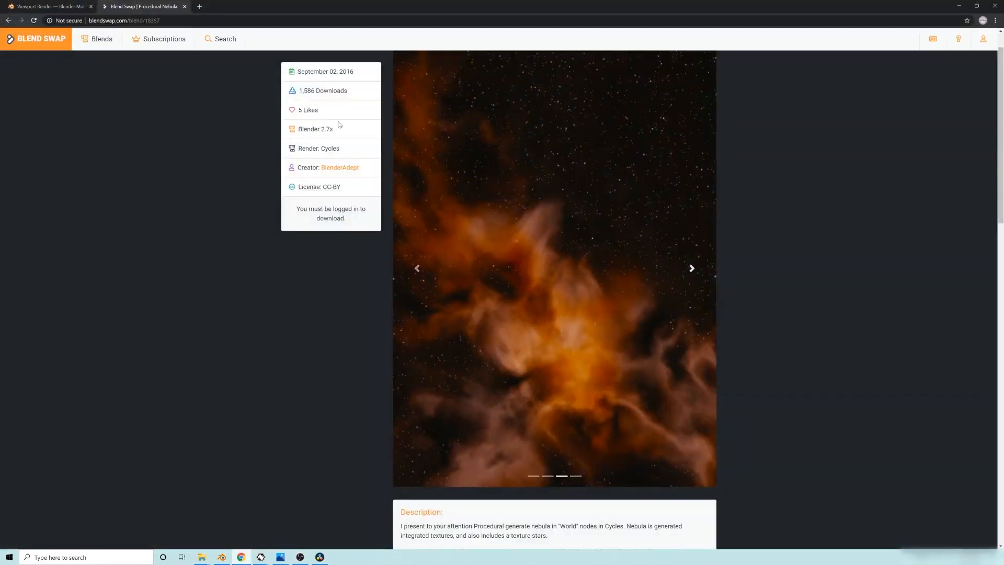
pyautogui.scroll(-3, 468, 325)
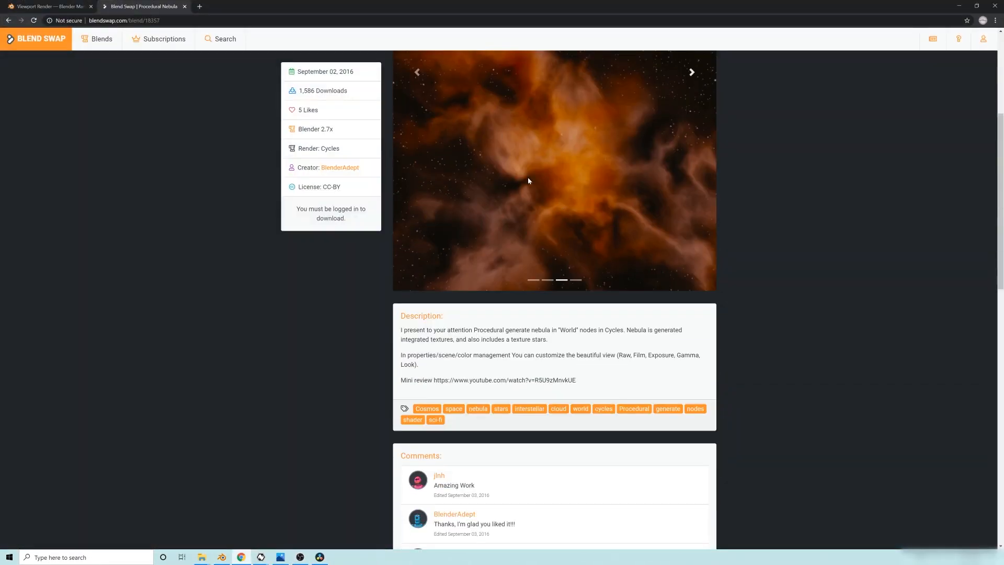
pyautogui.scroll(2, 529, 181)
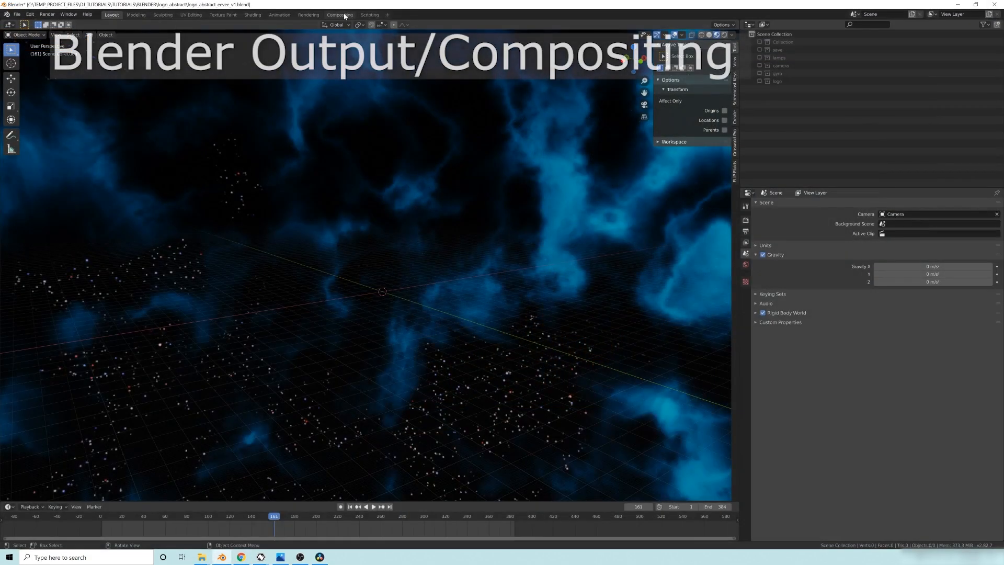
# - Open Blender's Compositing workspace and move the Render Layers and Composite nodes higher in the node graph
pyautogui.click(340, 15)
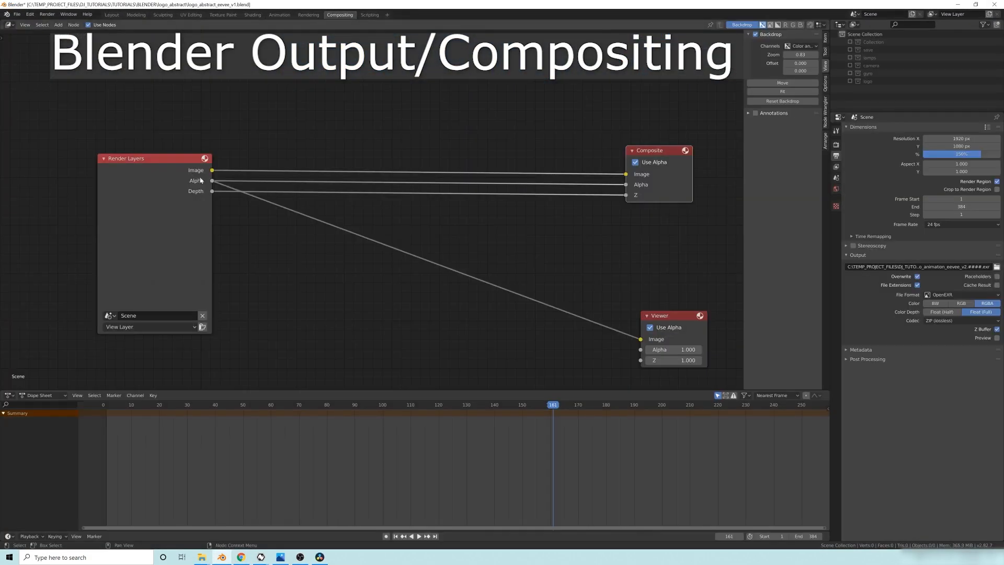
pyautogui.moveTo(208, 179); pyautogui.dragTo(181, 148)
pyautogui.click(227, 138)
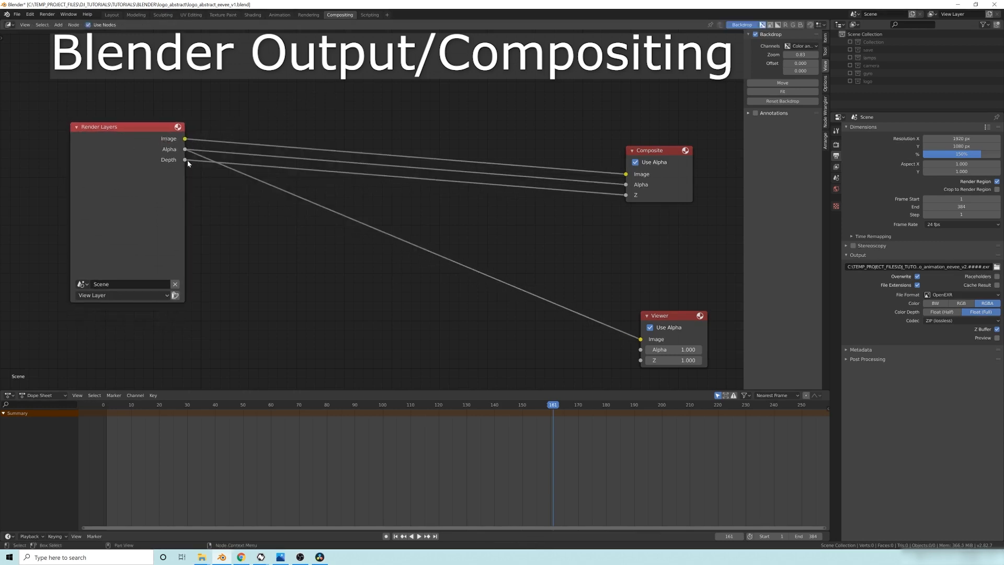
pyautogui.moveTo(660, 150); pyautogui.dragTo(638, 95)
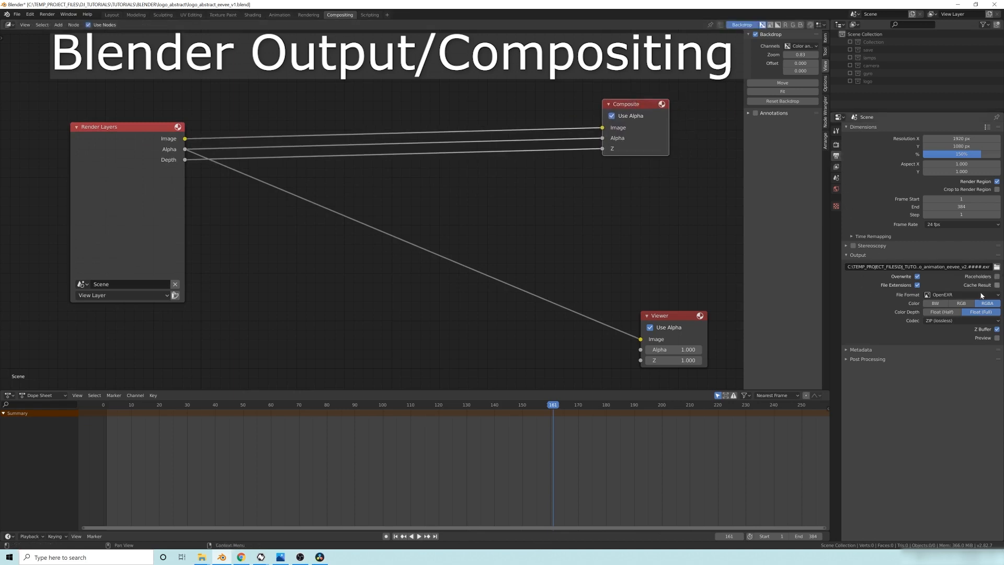
# - Set the output file format to OpenEXR with Float (Full) color depth and review the codec choices, keeping ZIP (lossless)
pyautogui.click(948, 295)
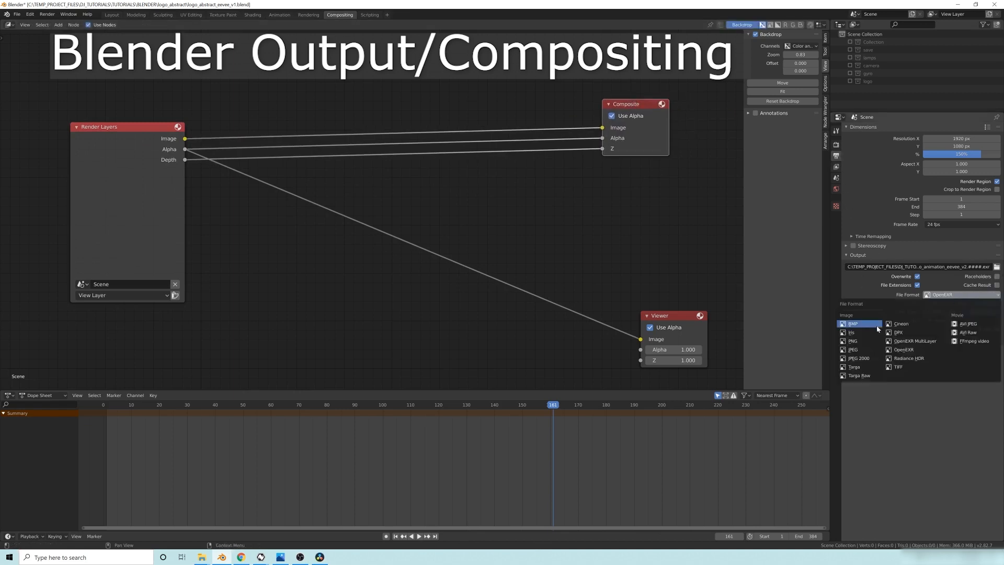
pyautogui.click(907, 350)
pyautogui.click(984, 312)
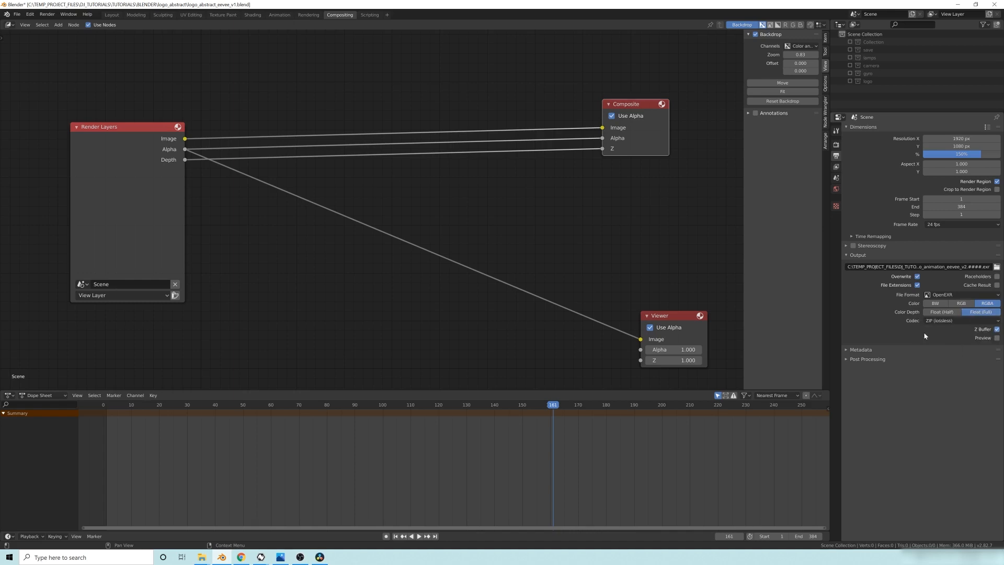
pyautogui.click(942, 321)
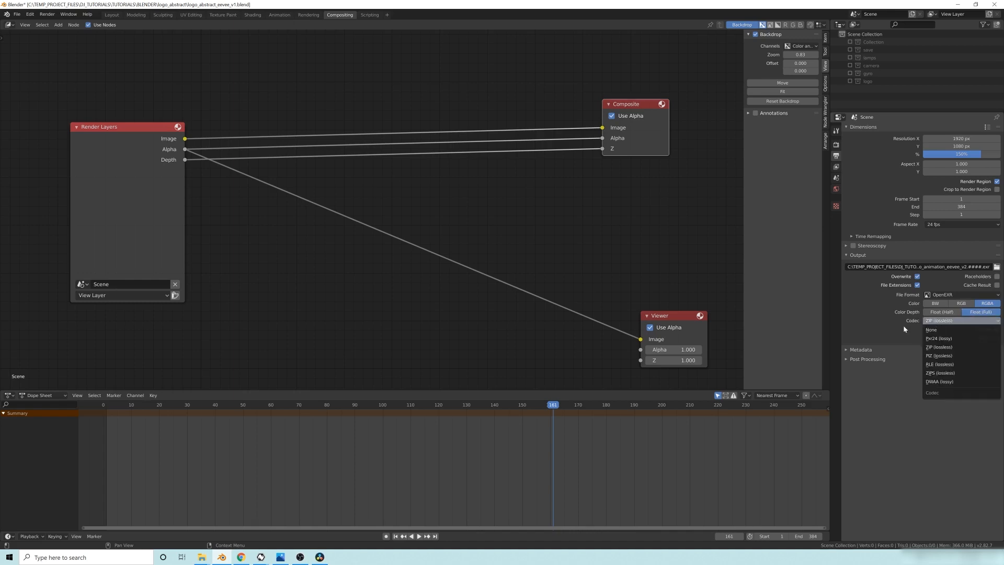
pyautogui.click(936, 322)
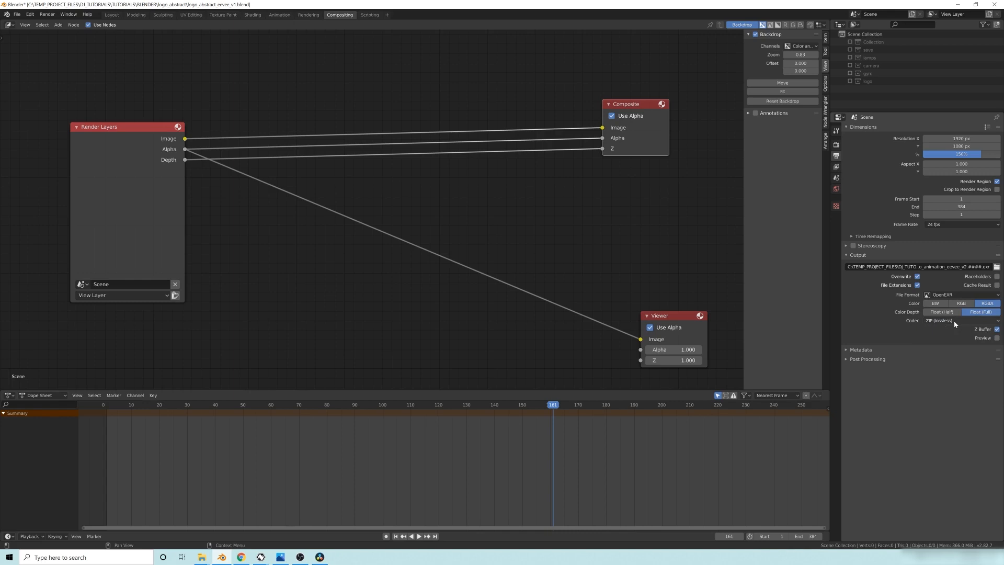
pyautogui.click(949, 320)
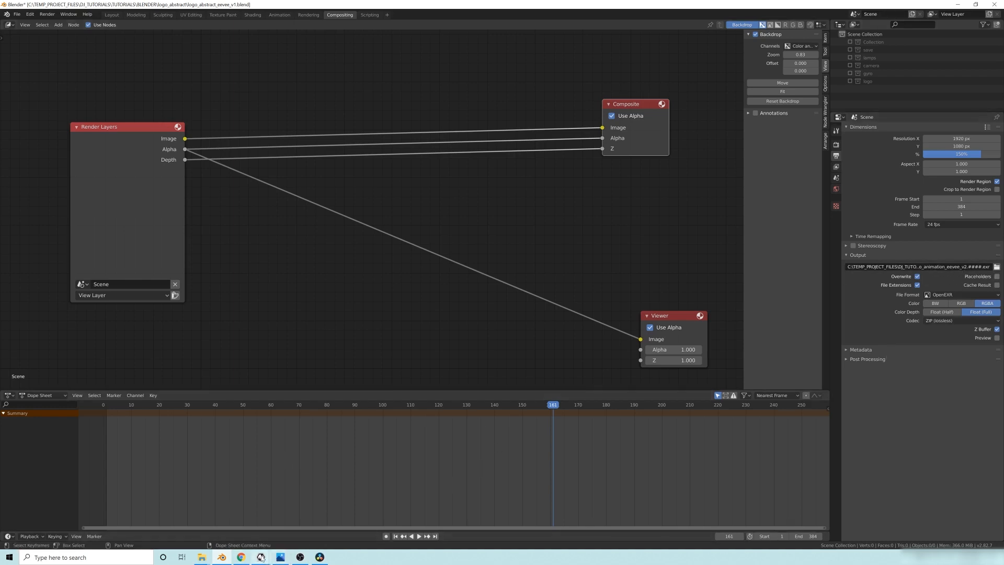
# - Switch to the logo_abstract_comp project in Natron and survey its compositing node graph
pyautogui.moveTo(261, 558)
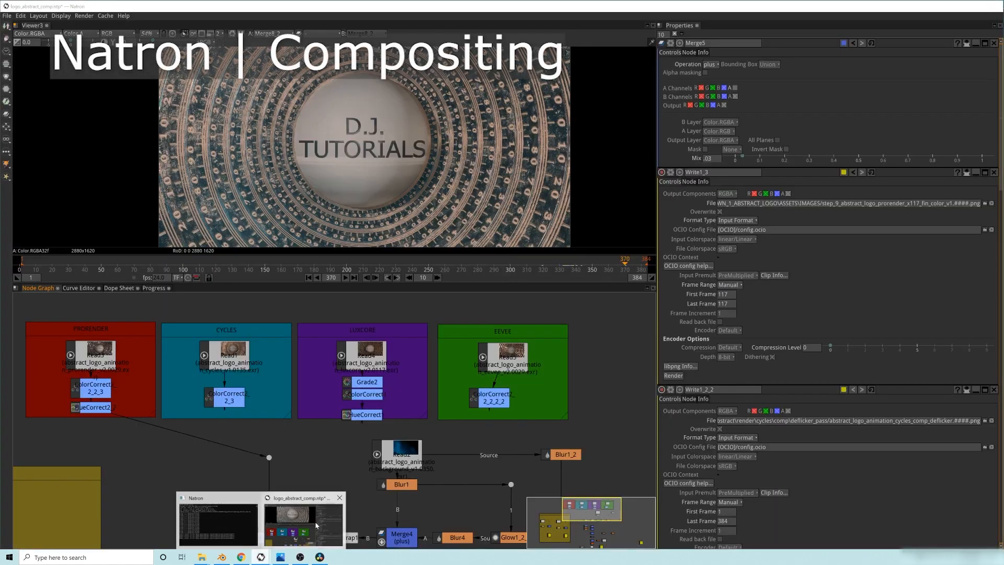
pyautogui.click(301, 520)
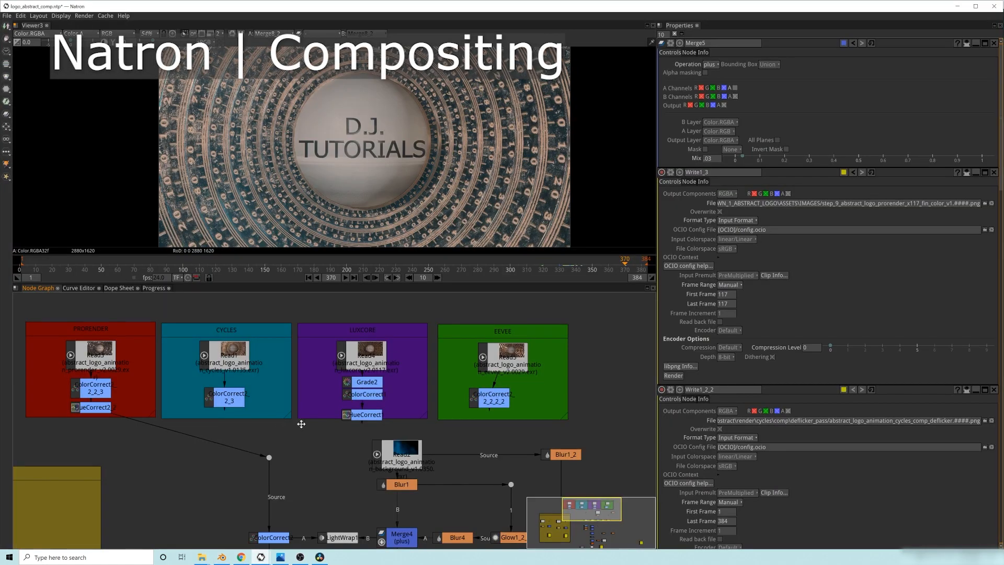
pyautogui.moveTo(301, 424); pyautogui.dragTo(423, 396, button='middle')
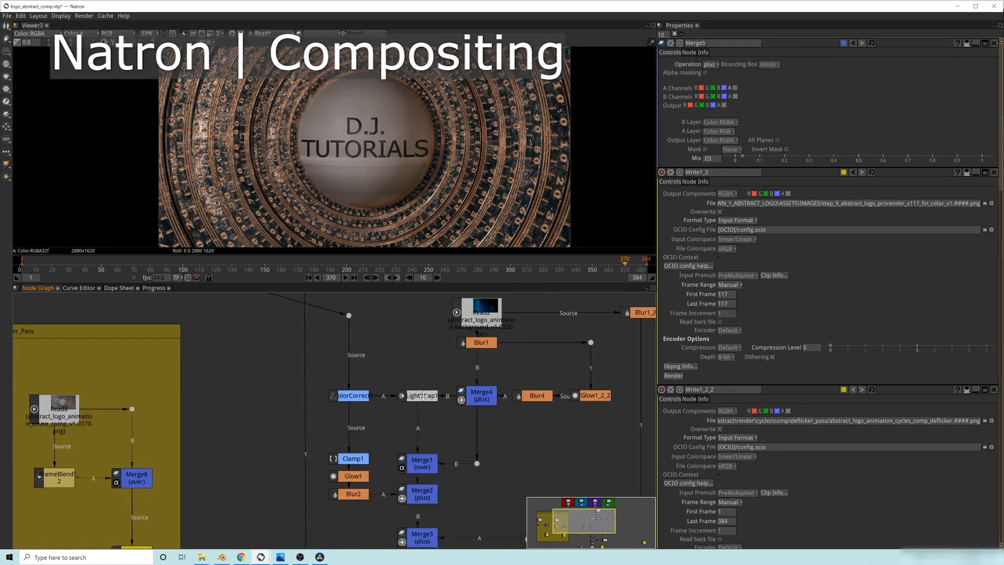
pyautogui.scroll(-8, 423, 396)
pyautogui.moveTo(365, 503); pyautogui.dragTo(184, 336)
pyautogui.scroll(8, 300, 314)
# - Place the Viewer3 node near the ProRender group and display that group's Read3 footage in the viewer
pyautogui.moveTo(65, 346); pyautogui.dragTo(159, 369)
pyautogui.moveTo(402, 371); pyautogui.dragTo(334, 411)
pyautogui.moveTo(153, 368); pyautogui.dragTo(256, 431)
pyautogui.scroll(3, 387, 400)
pyautogui.click(306, 360)
pyautogui.press('1')
pyautogui.scroll(-5, 468, 448)
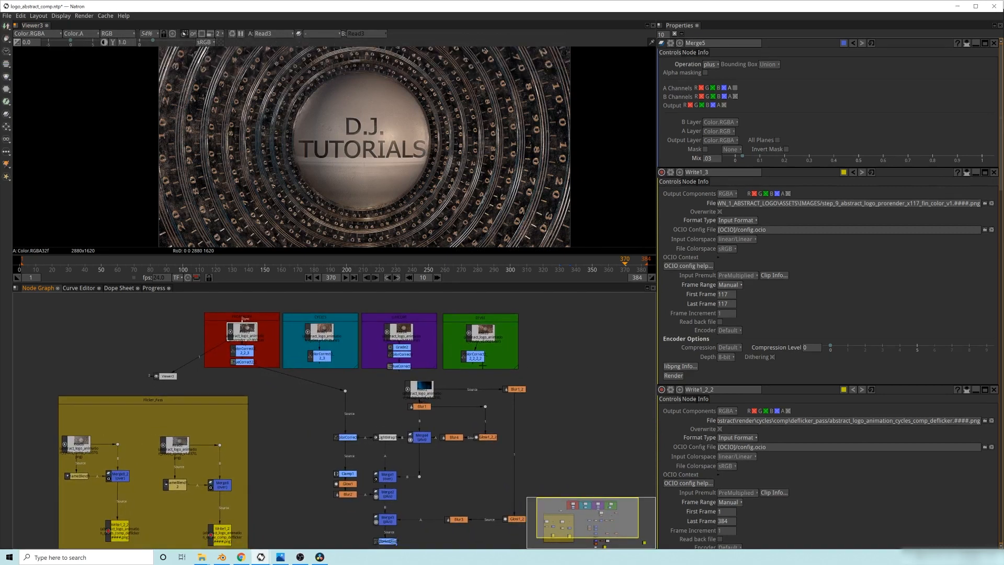
# - Shift the Viewer3 node slightly below the ProRender group and frame the four render engine groups
pyautogui.moveTo(164, 376); pyautogui.dragTo(177, 385)
pyautogui.moveTo(352, 413); pyautogui.dragTo(330, 421, button='middle')
pyautogui.scroll(6, 323, 390)
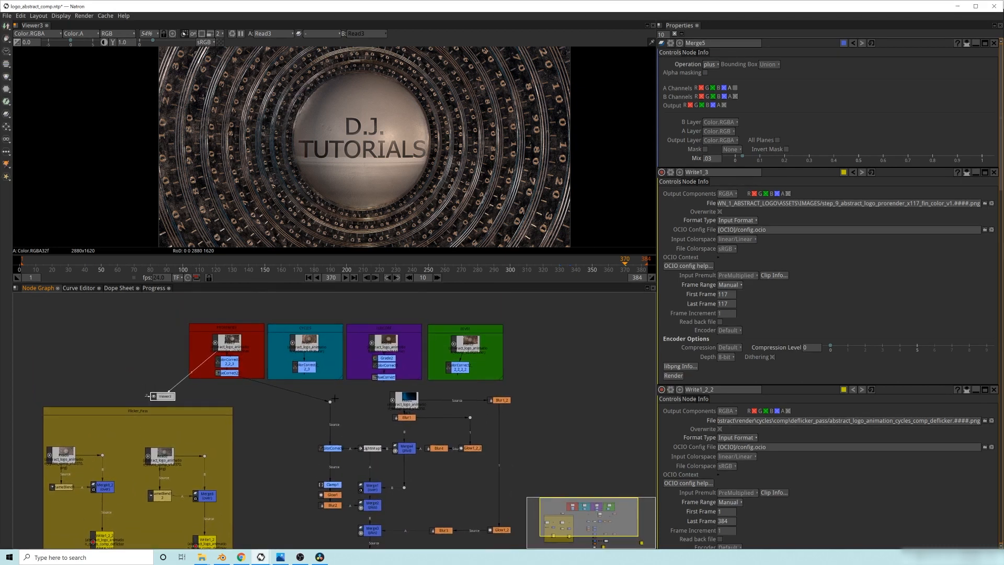
pyautogui.scroll(-5, 374, 465)
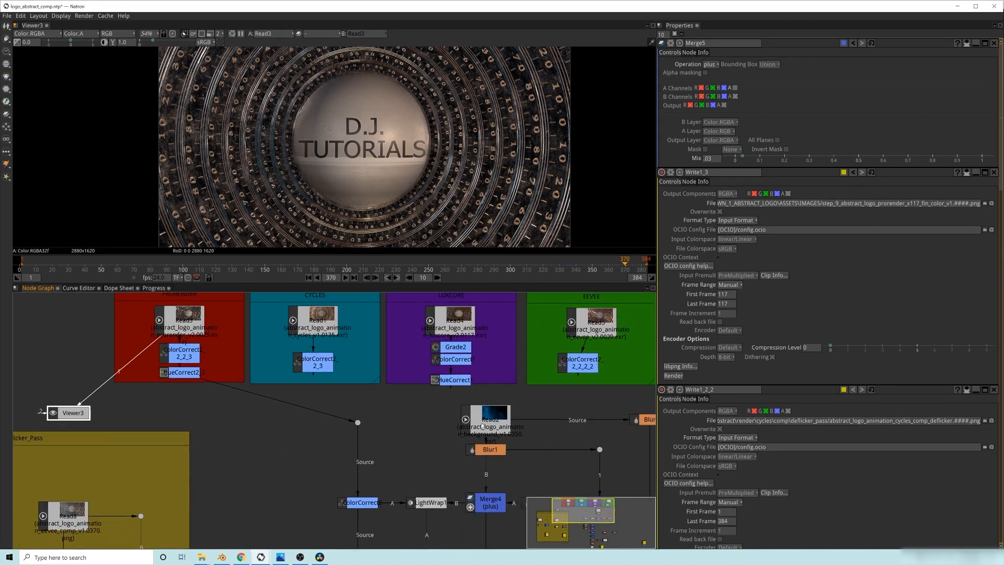
# - Examine the node graph from the four render engine groups down to the LightWrap, Merge, Blur and Glow branches
pyautogui.scroll(2, 373, 439)
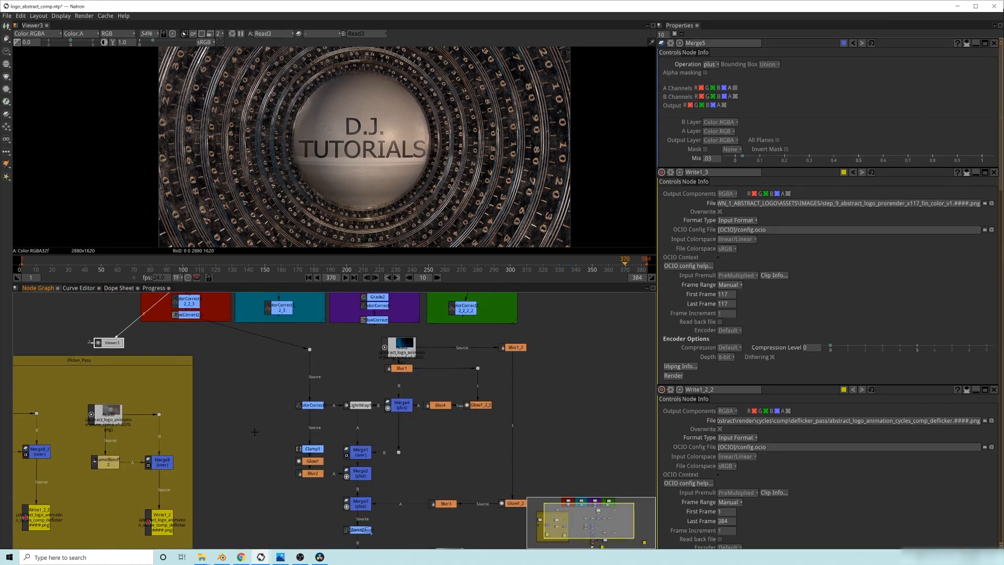
pyautogui.moveTo(414, 395); pyautogui.dragTo(372, 412, button='middle')
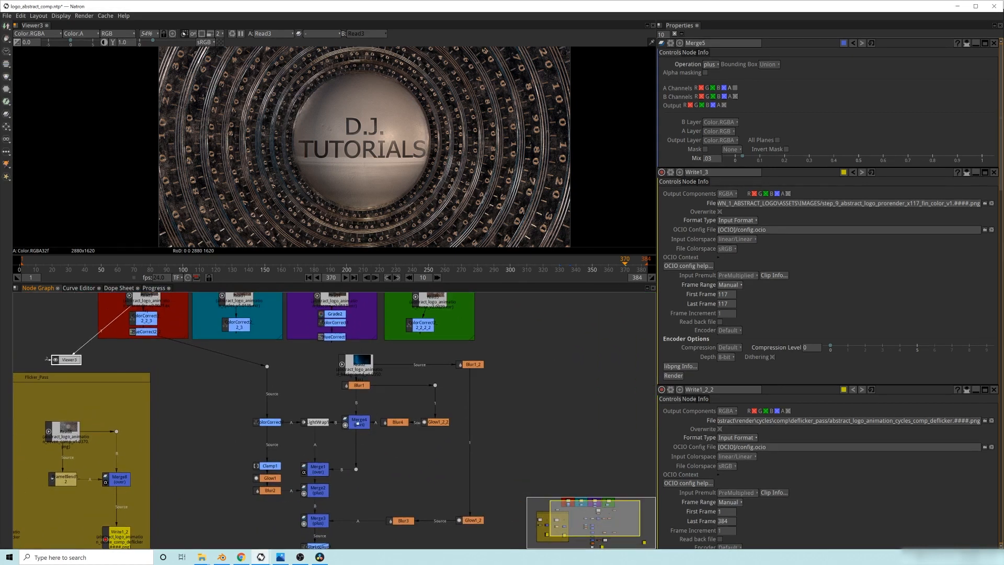
pyautogui.moveTo(245, 388); pyautogui.dragTo(321, 391, button='middle')
pyautogui.moveTo(461, 343); pyautogui.dragTo(444, 312, button='middle')
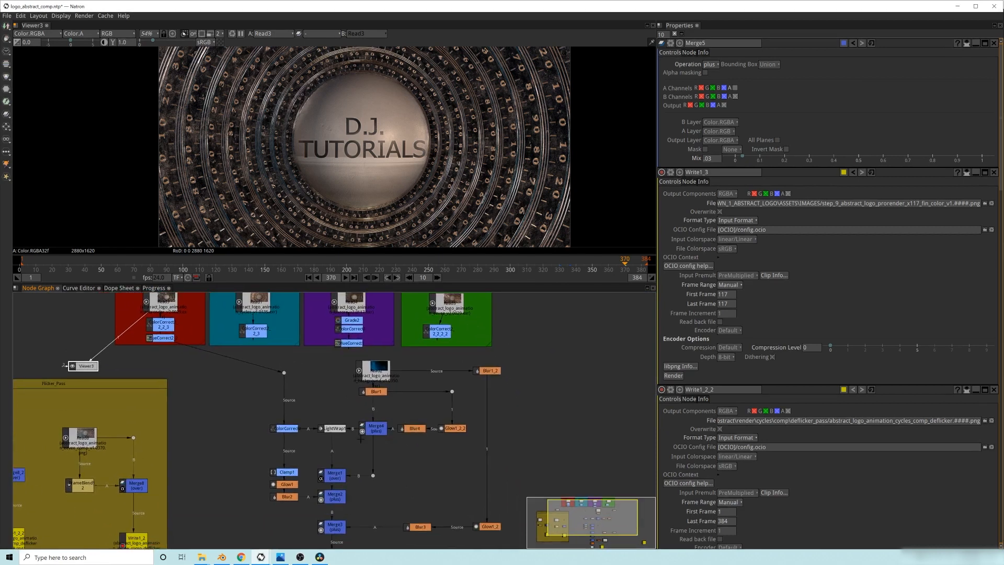
pyautogui.moveTo(190, 391); pyautogui.dragTo(269, 393, button='middle')
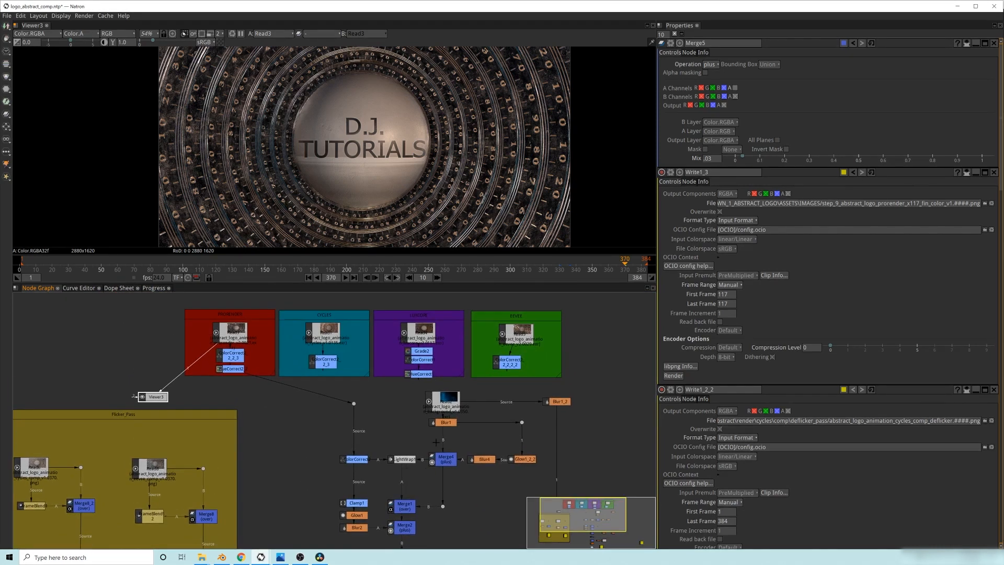
pyautogui.moveTo(436, 442); pyautogui.dragTo(418, 432, button='middle')
pyautogui.moveTo(265, 415); pyautogui.dragTo(285, 369, button='middle')
pyautogui.moveTo(401, 415); pyautogui.dragTo(384, 442, button='middle')
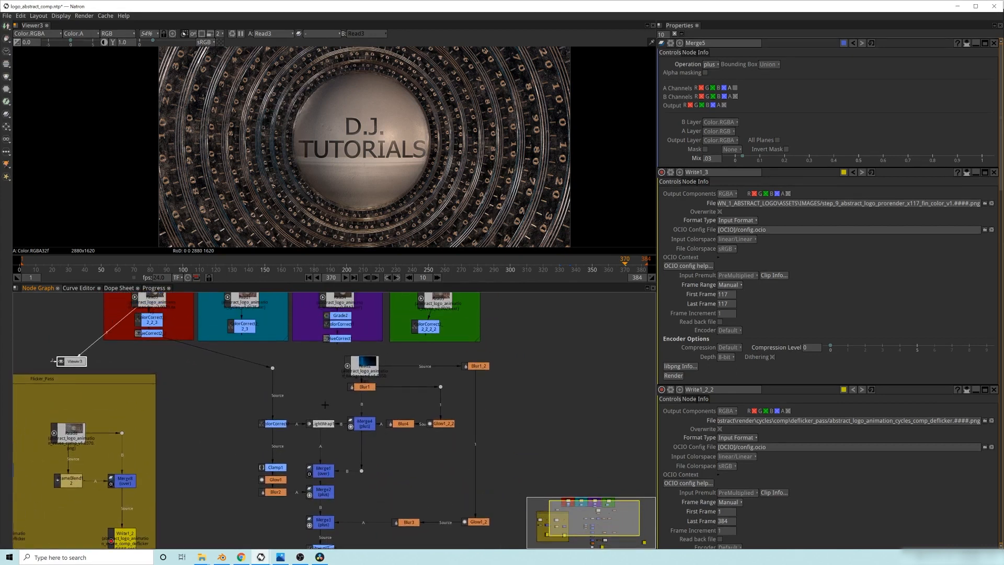
pyautogui.moveTo(263, 365); pyautogui.dragTo(272, 374, button='middle')
pyautogui.moveTo(403, 439); pyautogui.dragTo(401, 399, button='middle')
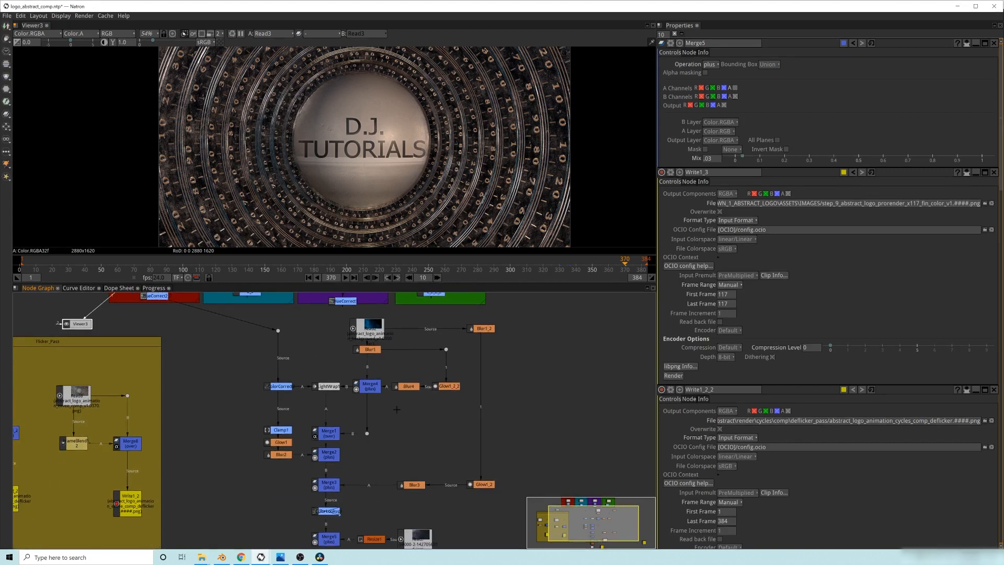
pyautogui.moveTo(194, 309); pyautogui.dragTo(292, 395, button='middle')
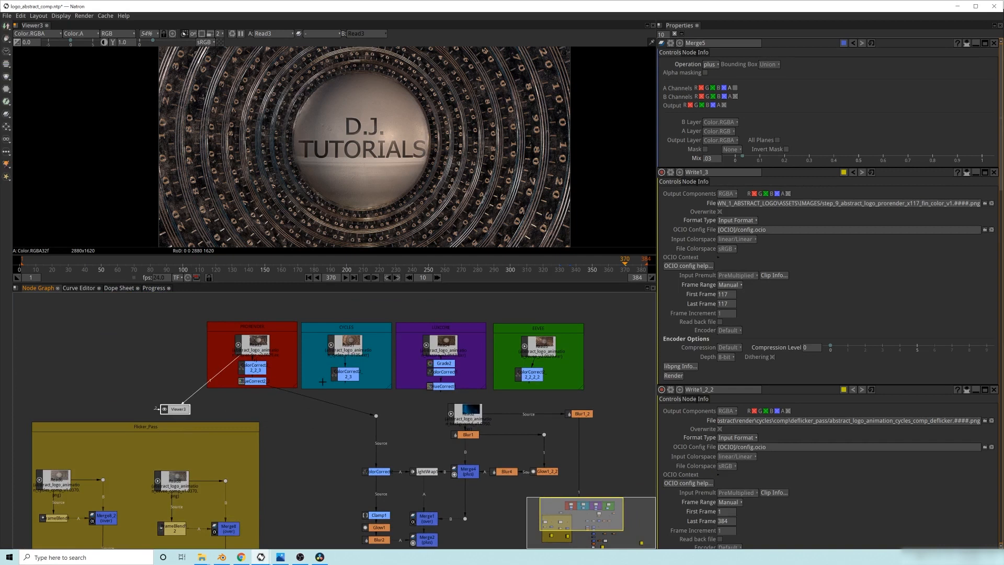
pyautogui.moveTo(325, 359); pyautogui.dragTo(314, 351, button='middle')
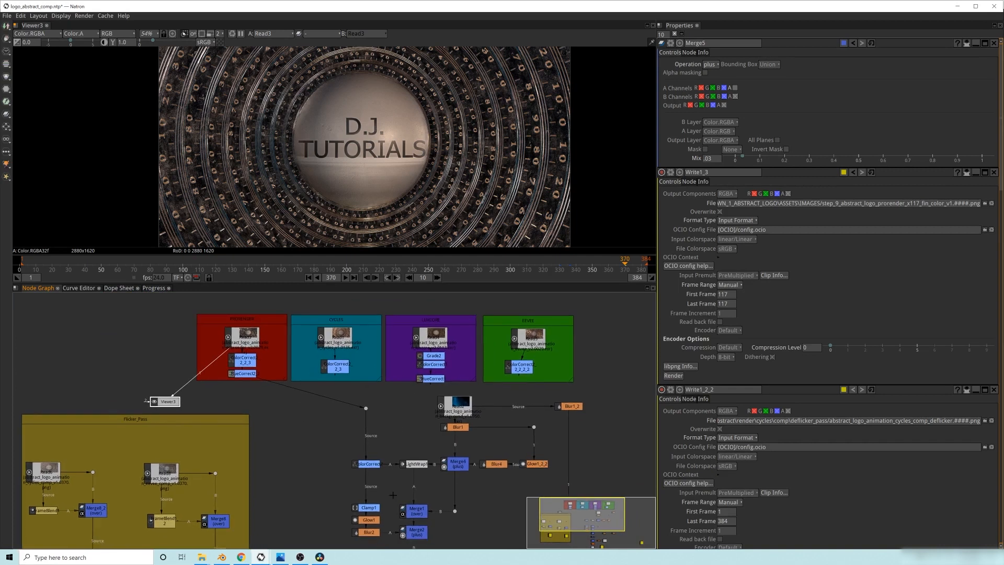
# - Display the raw Read footage of the Cycles, LuxCore and Eevee groups one after another in the viewer
pyautogui.moveTo(397, 495); pyautogui.dragTo(365, 446, button='middle')
pyautogui.moveTo(413, 484); pyautogui.dragTo(423, 529, button='middle')
pyautogui.press('1')
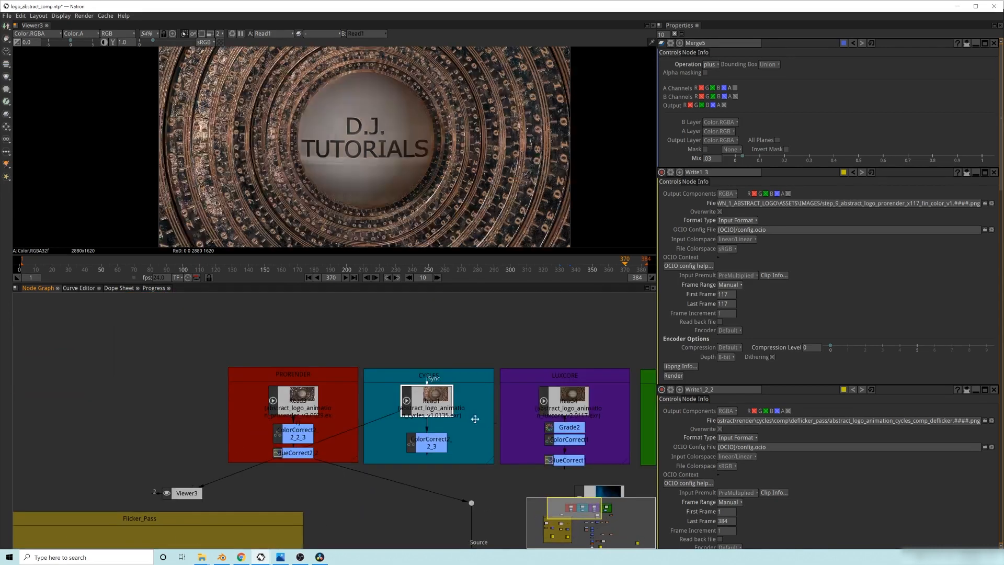
pyautogui.moveTo(475, 419); pyautogui.dragTo(329, 416, button='middle')
pyautogui.click(425, 402)
pyautogui.press('1')
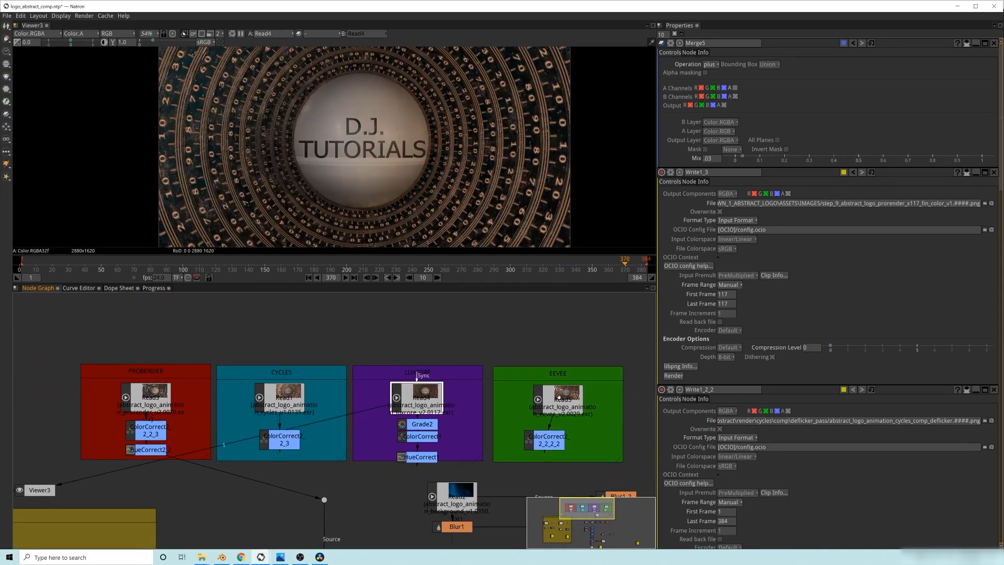
pyautogui.click(559, 398)
pyautogui.press('1')
# - Display the ProRender group's HueCorrect output and move the Viewer3 node to the right, directly beneath that group
pyautogui.moveTo(293, 448); pyautogui.dragTo(321, 386, button='middle')
pyautogui.click(178, 387)
pyautogui.press('1')
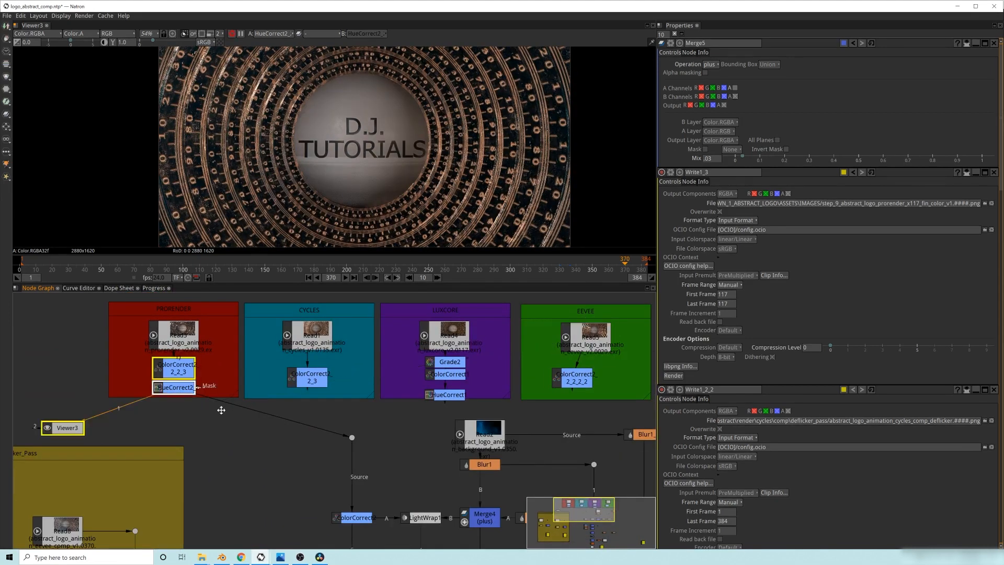
pyautogui.moveTo(178, 387); pyautogui.dragTo(205, 404, button='middle')
pyautogui.moveTo(93, 444); pyautogui.dragTo(179, 450)
# - Display the Cycles group's ColorCorrect output, followed by the LuxCore group's HueCorrect1 output, in the viewer
pyautogui.click(345, 395)
pyautogui.press('1')
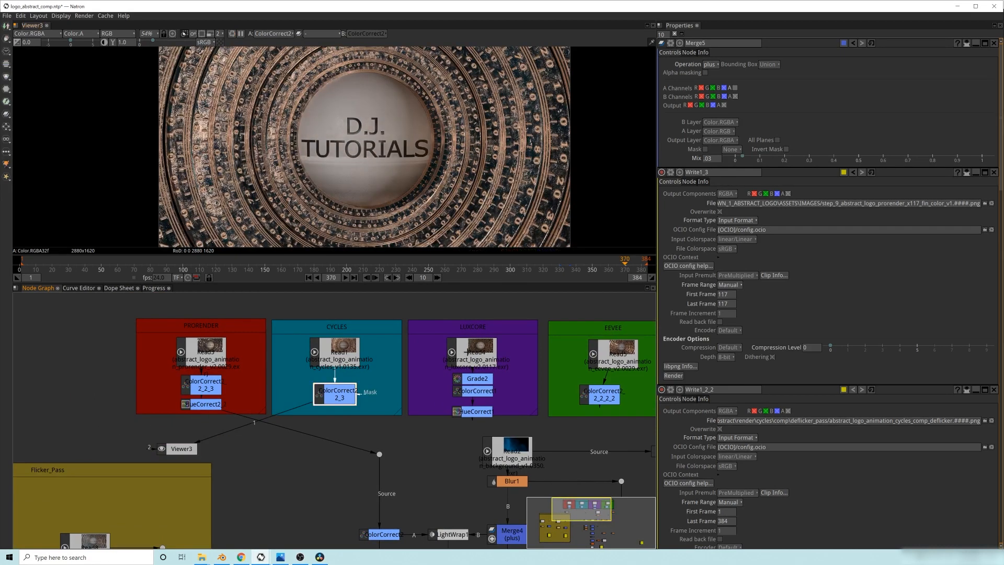
pyautogui.click(472, 412)
pyautogui.press('1')
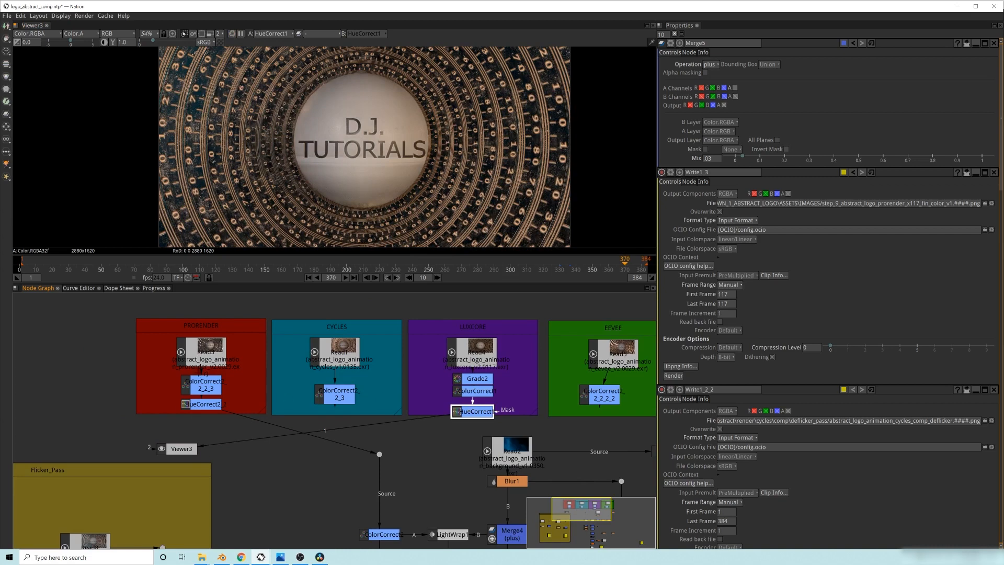
# - Display the ProRender group's Read3 footage and move the timeline to frame 65
pyautogui.click(203, 360)
pyautogui.press('1')
pyautogui.moveTo(269, 375); pyautogui.dragTo(249, 395, button='middle')
pyautogui.click(127, 266)
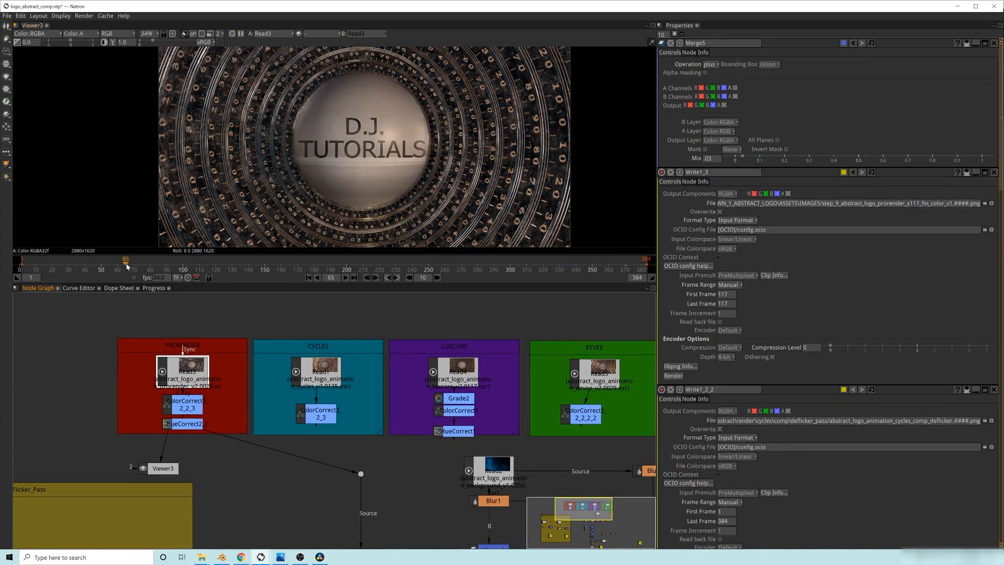
# - Compare the Cycles, LuxCore and Eevee Read footage at frame 65 by displaying each in turn
pyautogui.click(329, 375)
pyautogui.press('1')
pyautogui.click(461, 375)
pyautogui.press('1')
pyautogui.click(584, 374)
pyautogui.press('1')
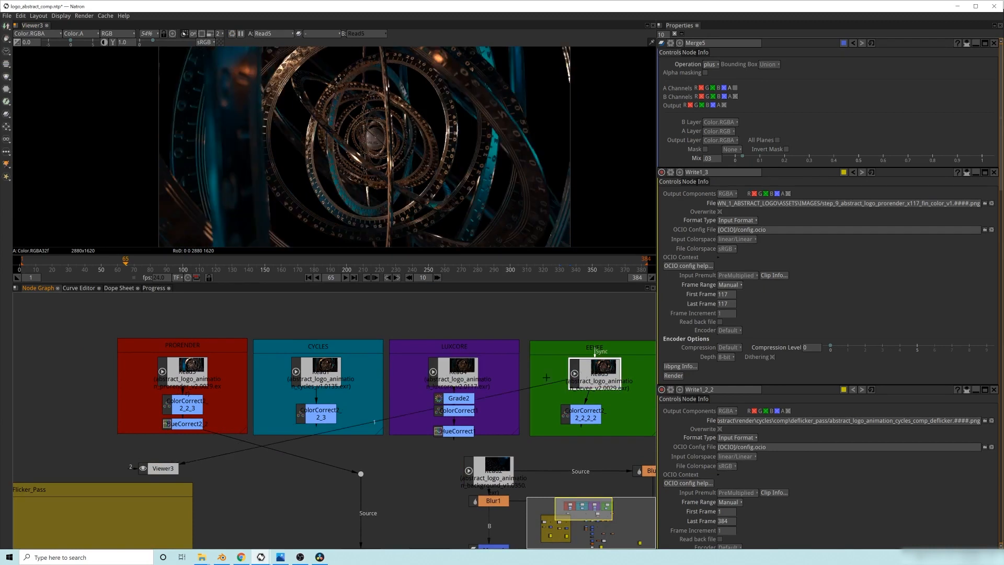
# - Shift the Eevee group's ColorCorrect node slightly to the right and show the whole frame in the viewer
pyautogui.moveTo(406, 428); pyautogui.dragTo(383, 398, button='middle')
pyautogui.moveTo(547, 388); pyautogui.dragTo(581, 394)
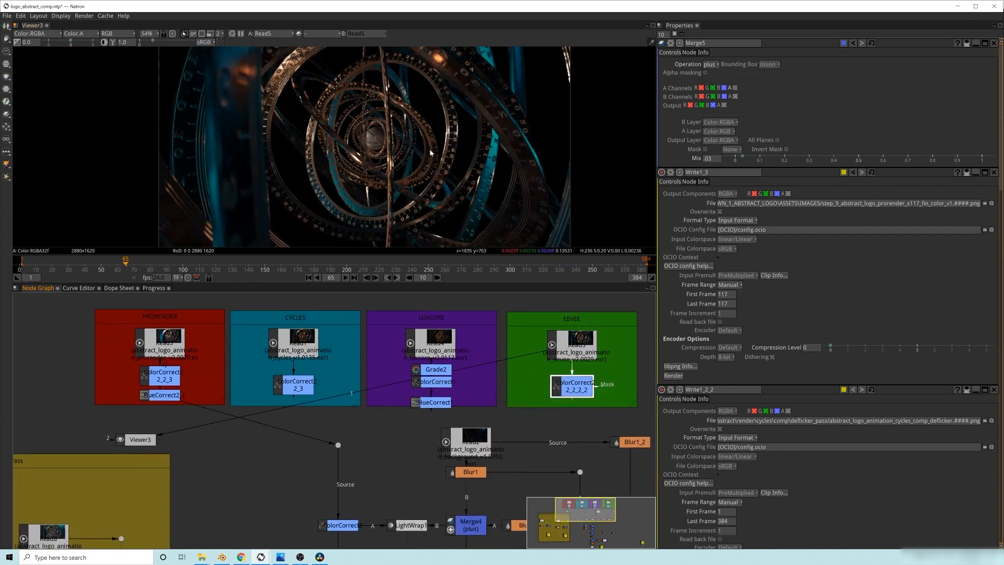
pyautogui.scroll(-2, 360, 146)
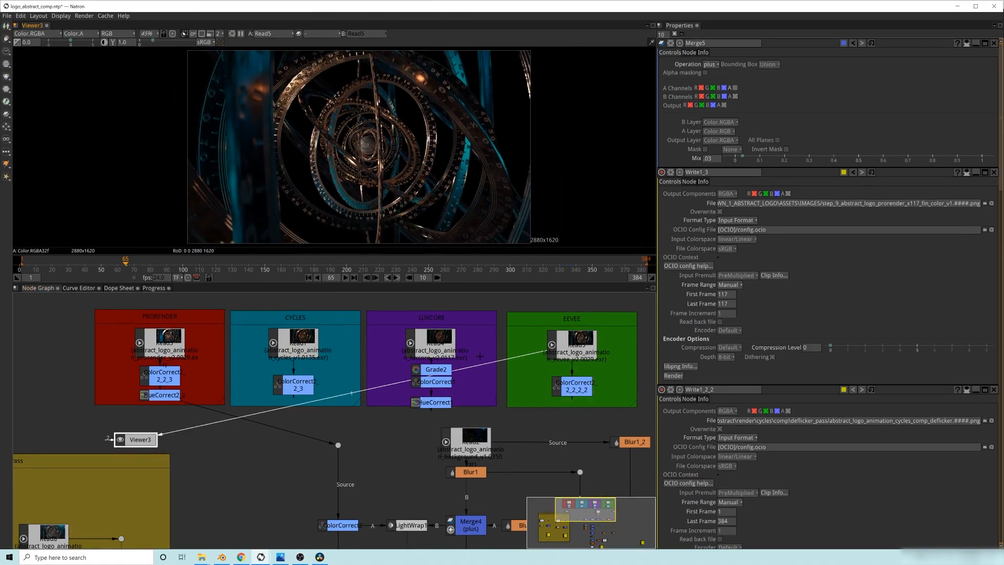
# - Display the LuxCore HueCorrect1 and Cycles ColorCorrect outputs in turn, and shift the Cycles ColorCorrect node slightly down
pyautogui.click(439, 404)
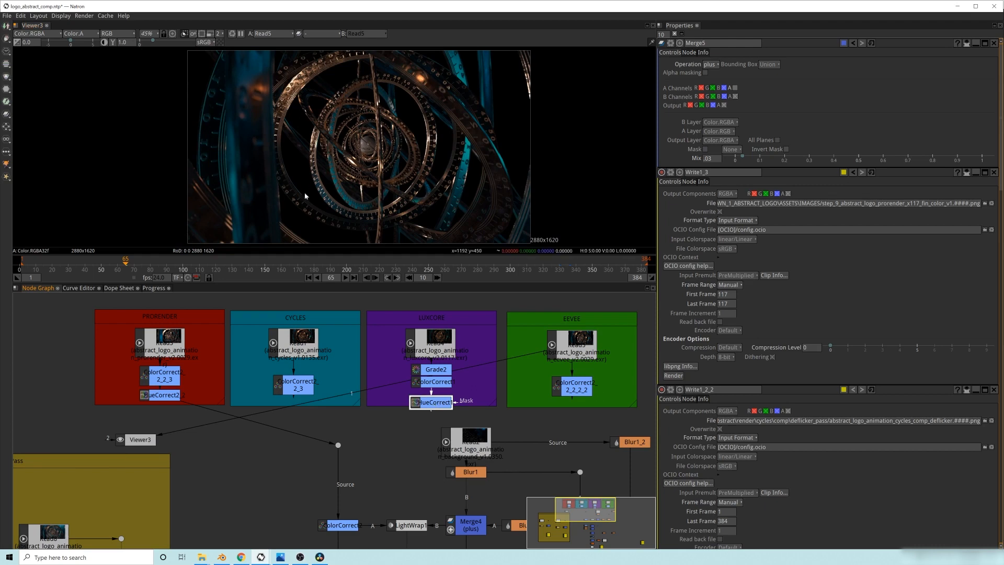
pyautogui.press('1')
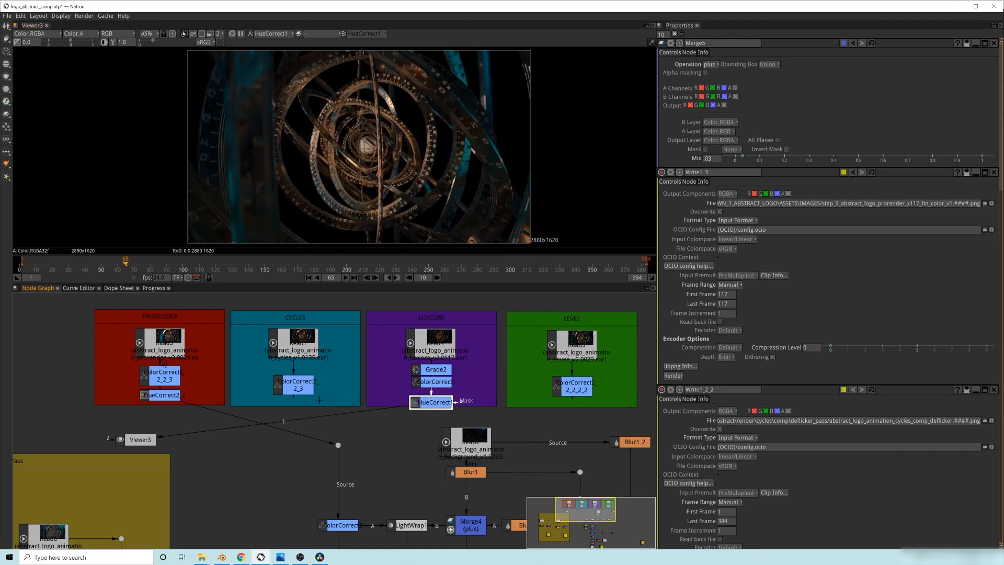
pyautogui.click(295, 388)
pyautogui.press('1')
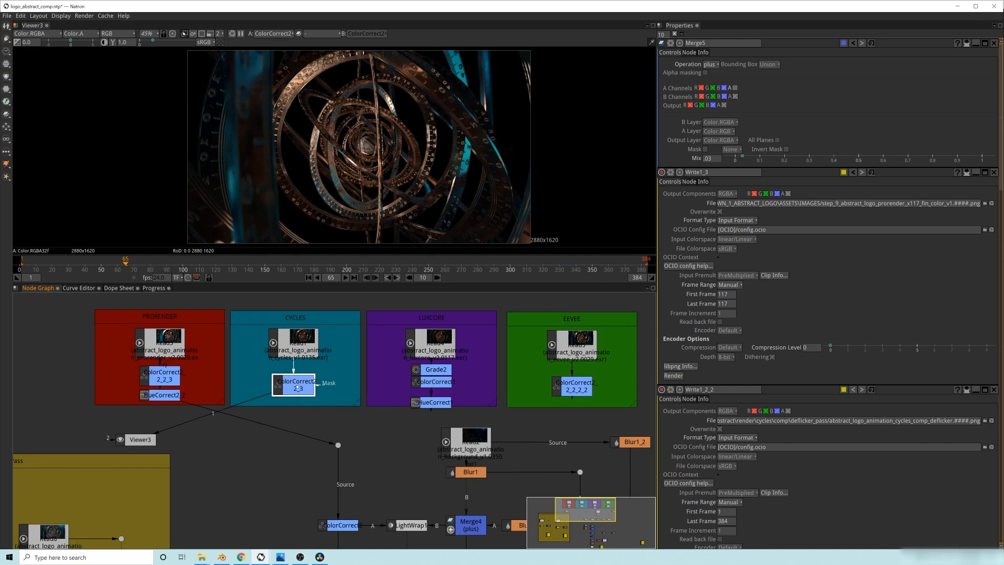
pyautogui.moveTo(295, 387); pyautogui.dragTo(297, 395)
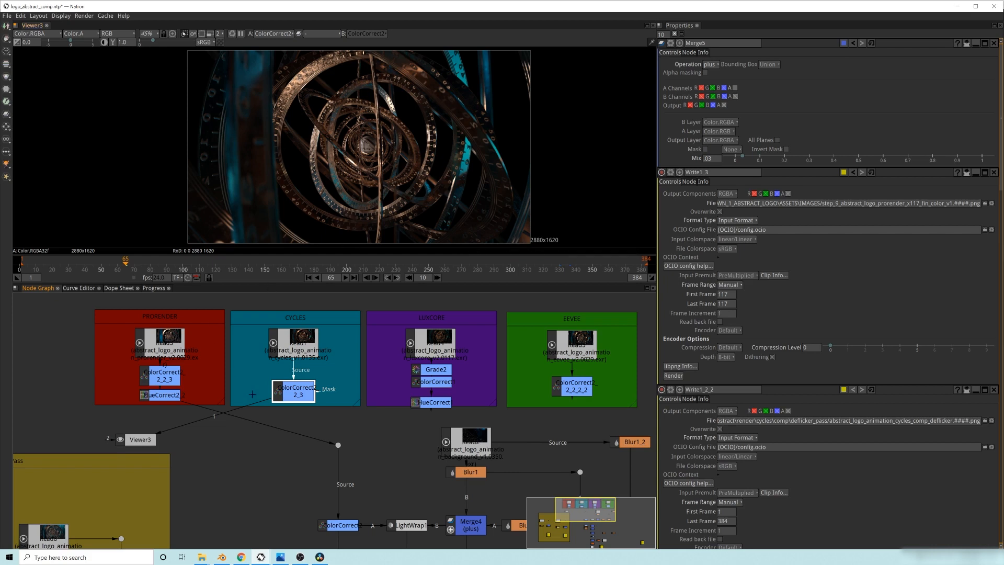
# - Compare the corrected outputs of the ProRender, Cycles, LuxCore and Eevee groups at frame 65 in the viewer
pyautogui.click(173, 396)
pyautogui.press('1')
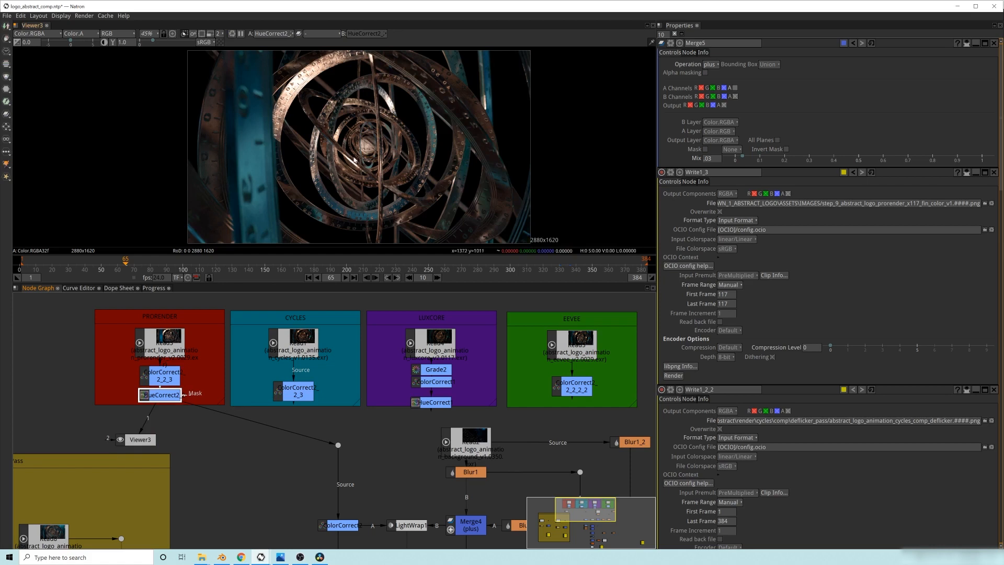
pyautogui.click(297, 389)
pyautogui.press('1')
pyautogui.click(434, 403)
pyautogui.press('1')
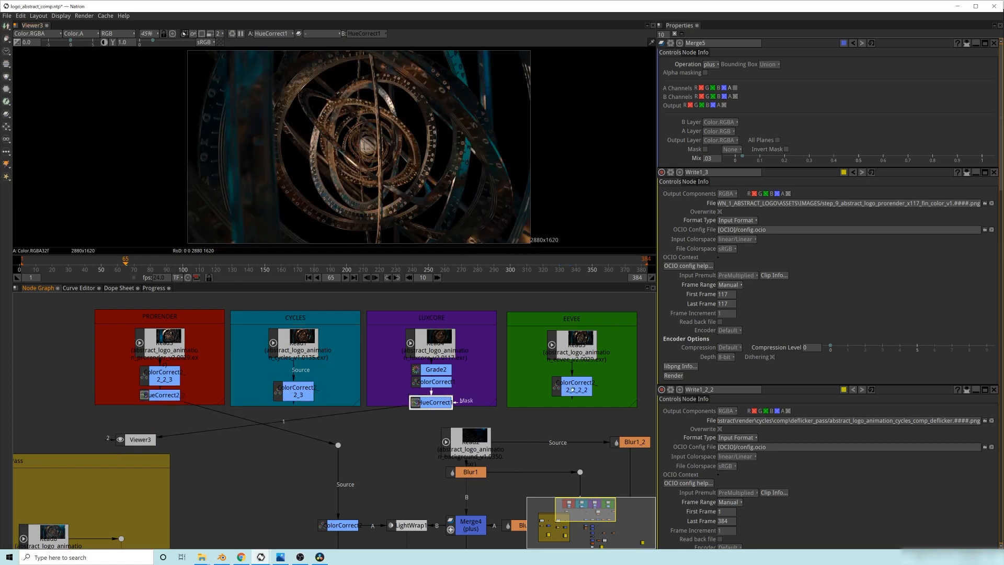
pyautogui.click(573, 388)
pyautogui.press('1')
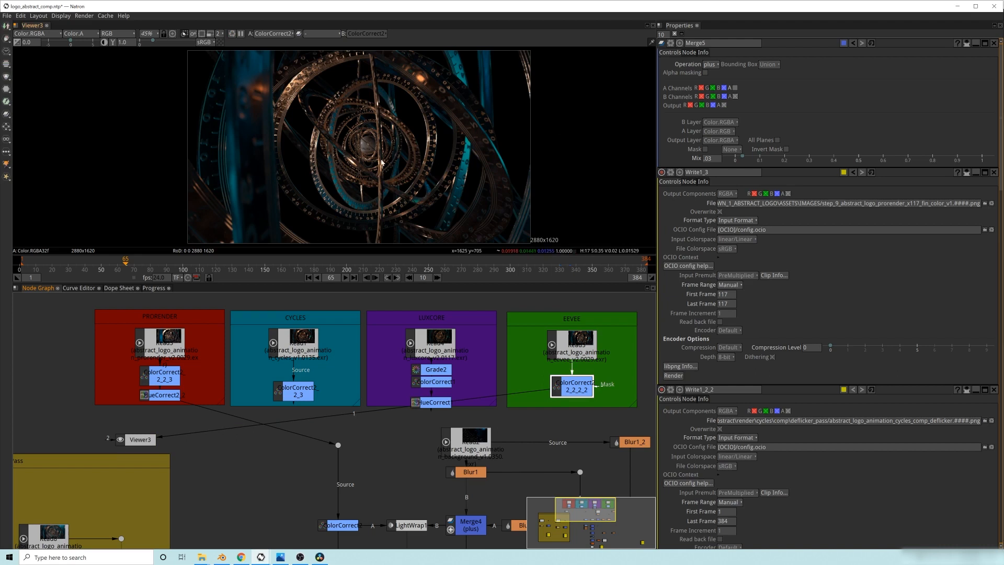
# - Display the ProRender group's HueCorrect output, followed by the Read2 background footage
pyautogui.moveTo(271, 431); pyautogui.dragTo(271, 394, button='middle')
pyautogui.click(160, 358)
pyautogui.press('1')
pyautogui.moveTo(367, 442)
pyautogui.mouseDown(button='middle')
pyautogui.moveTo(334, 411)
pyautogui.moveTo(354, 438)
pyautogui.mouseUp(button='middle')
pyautogui.click(433, 373)
pyautogui.press('1')
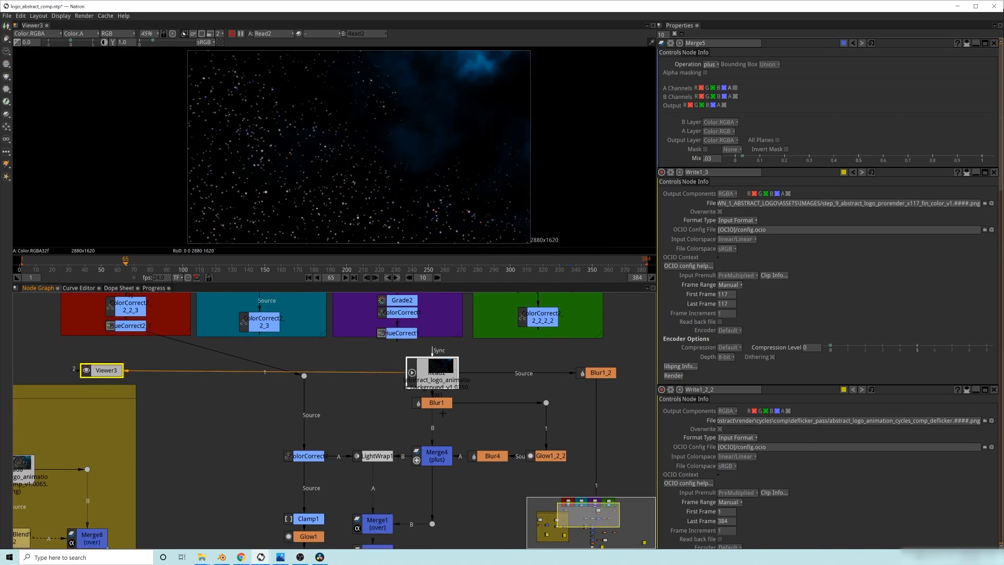
# - Display the LightWrap1 output and place the Viewer3 node just left of the ColorCorrect node feeding it
pyautogui.moveTo(345, 400); pyautogui.dragTo(354, 480, button='middle')
pyautogui.click(366, 470)
pyautogui.press('1')
pyautogui.moveTo(99, 385); pyautogui.dragTo(215, 469)
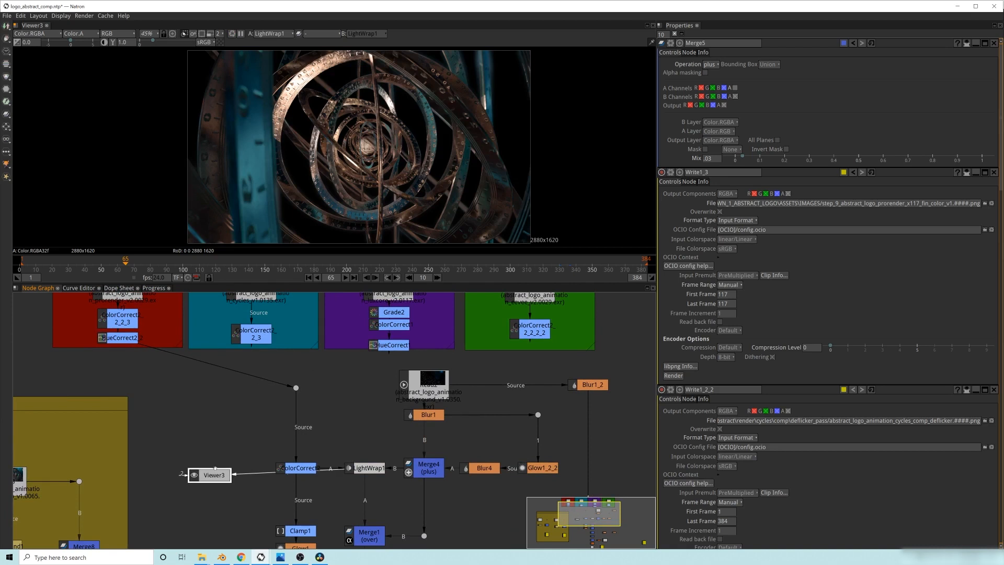
pyautogui.click(226, 499)
pyautogui.moveTo(213, 475); pyautogui.dragTo(211, 491)
# - Disable LightWrap1 and examine the ring edges near the frame's upper-right corner up close
pyautogui.scroll(6, 485, 114)
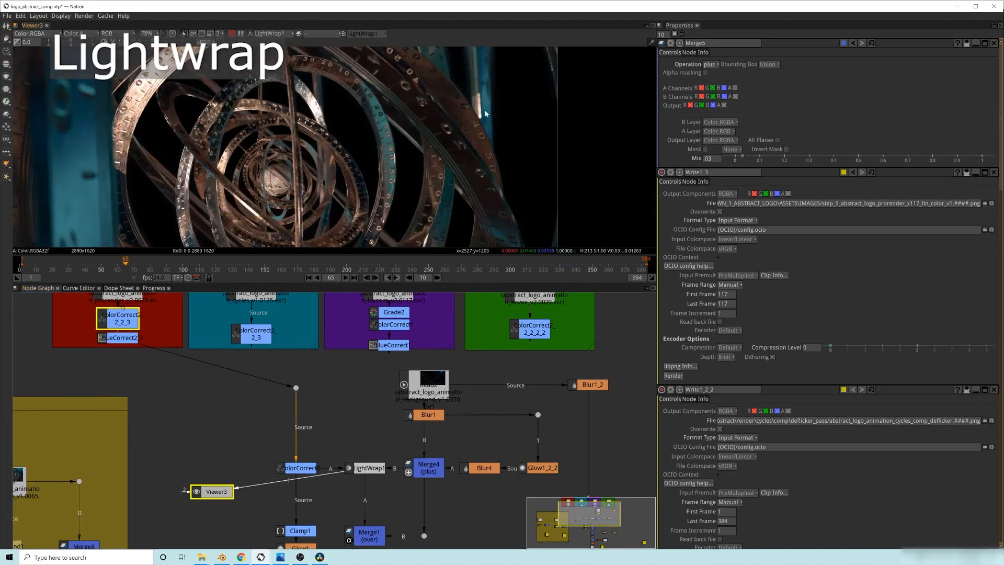
pyautogui.moveTo(485, 113); pyautogui.dragTo(499, 155, button='middle')
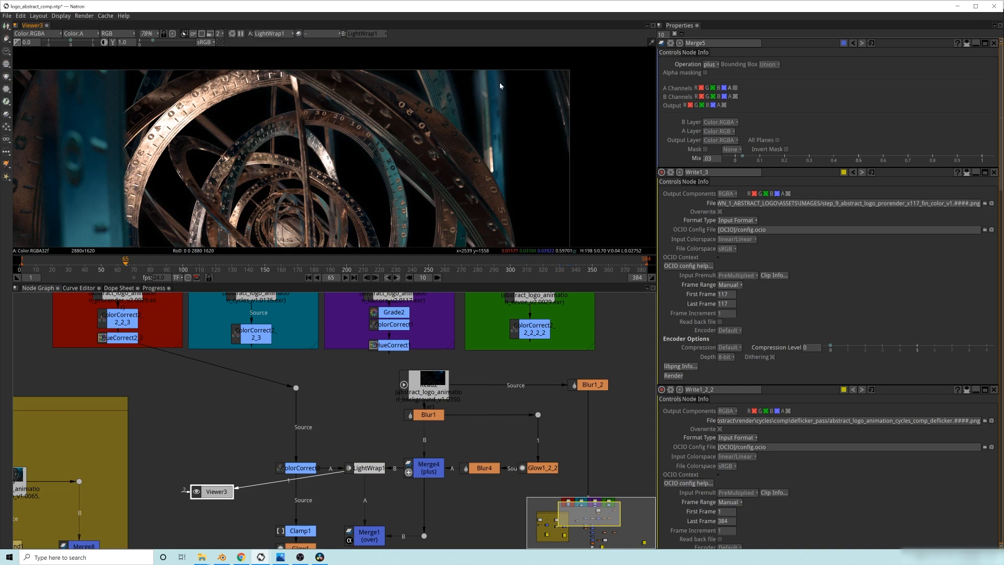
pyautogui.moveTo(506, 95); pyautogui.dragTo(497, 101, button='middle')
pyautogui.click(369, 468)
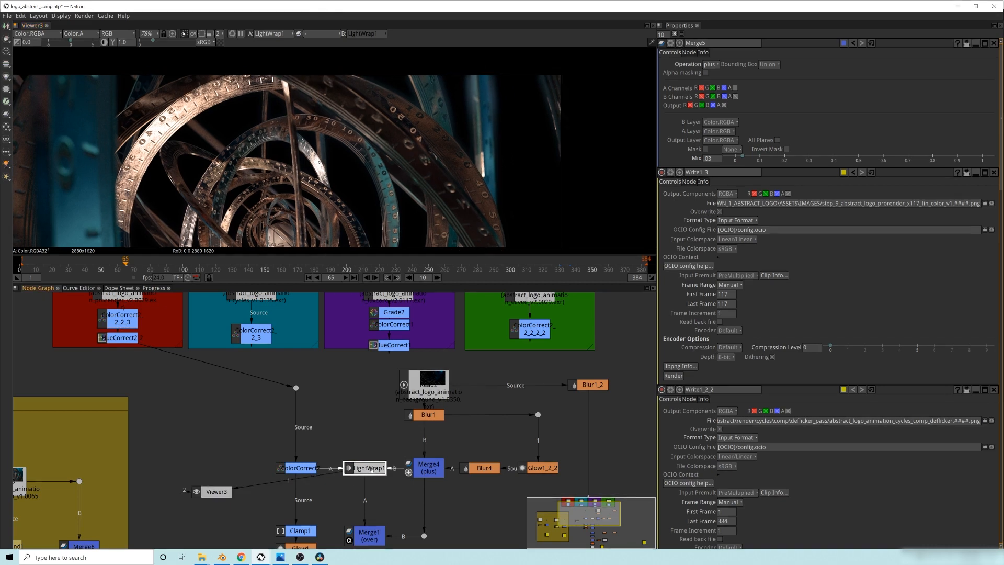
pyautogui.click(213, 492)
pyautogui.scroll(5, 435, 78)
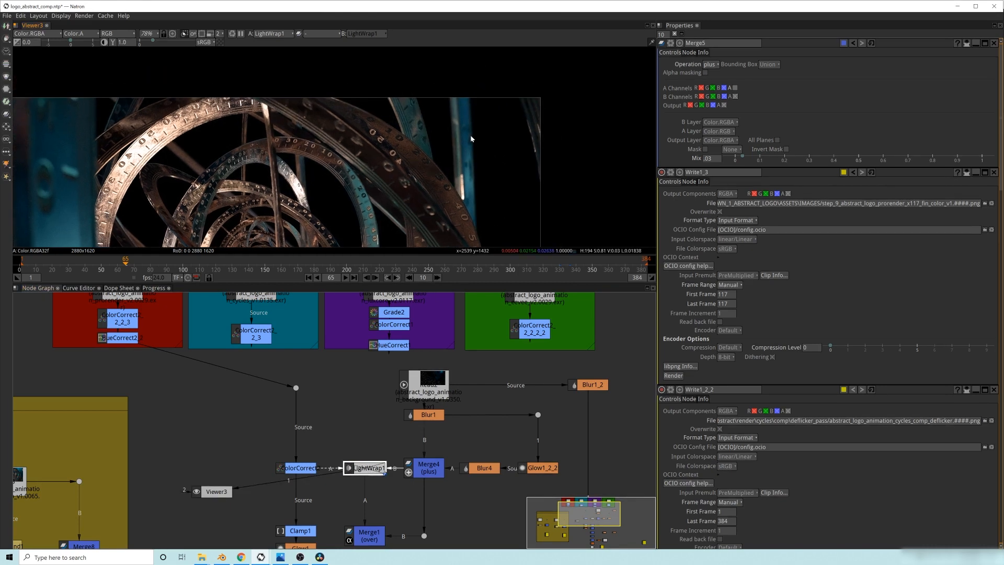
pyautogui.moveTo(450, 90); pyautogui.dragTo(447, 109, button='middle')
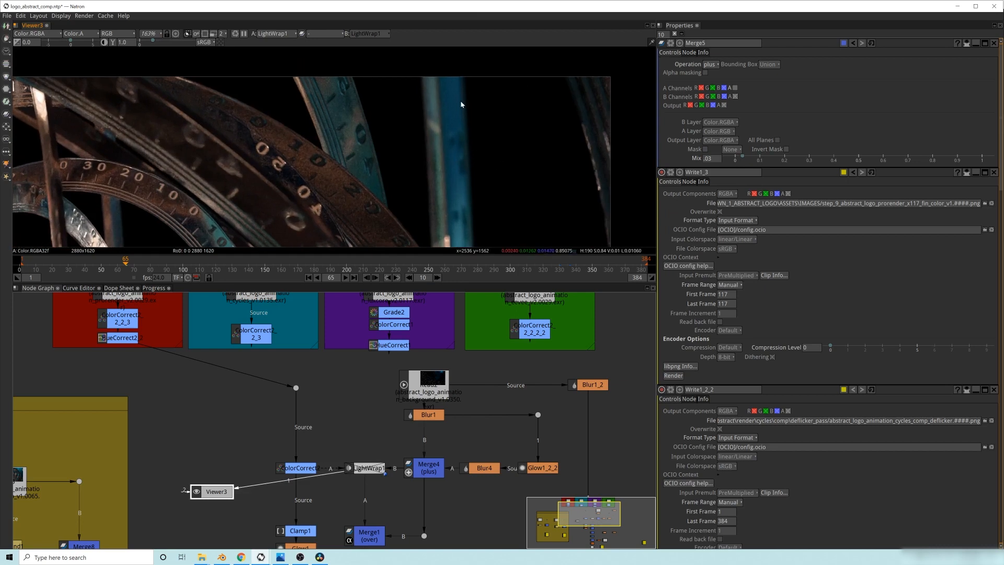
# - Re-enable LightWrap1 and compare the light wrap on the same ring edges
pyautogui.click(376, 469)
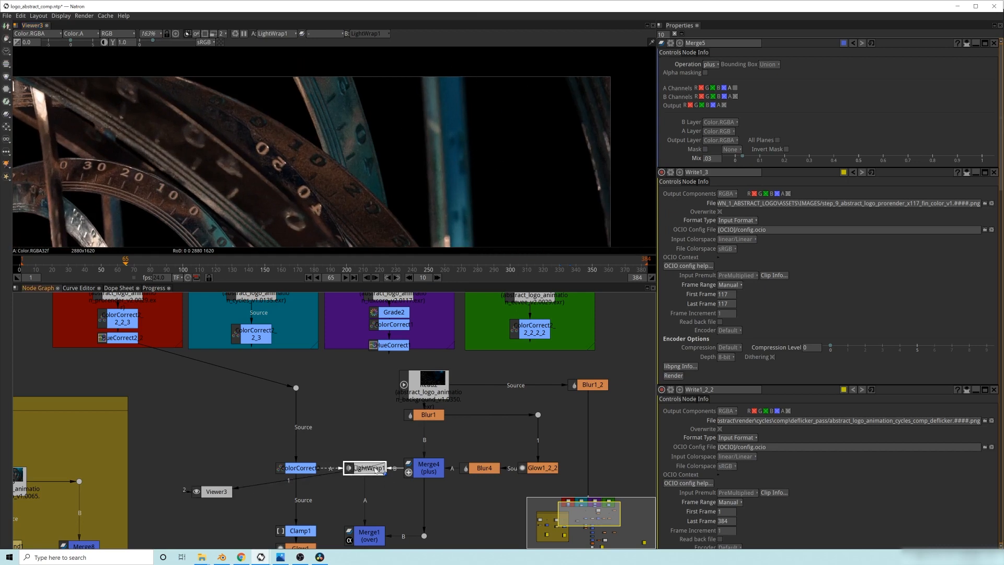
pyautogui.press('d')
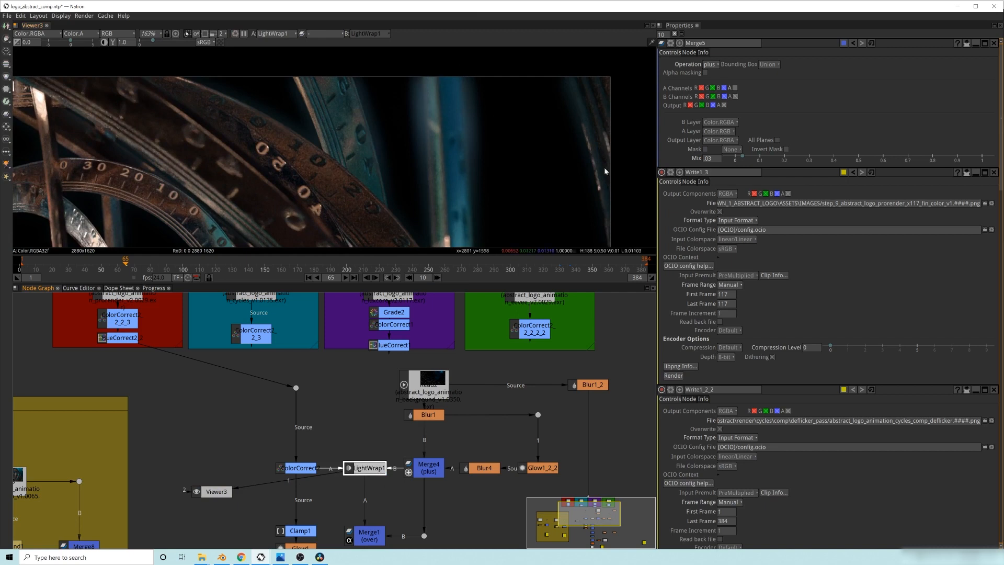
pyautogui.moveTo(355, 207); pyautogui.dragTo(383, 187, button='middle')
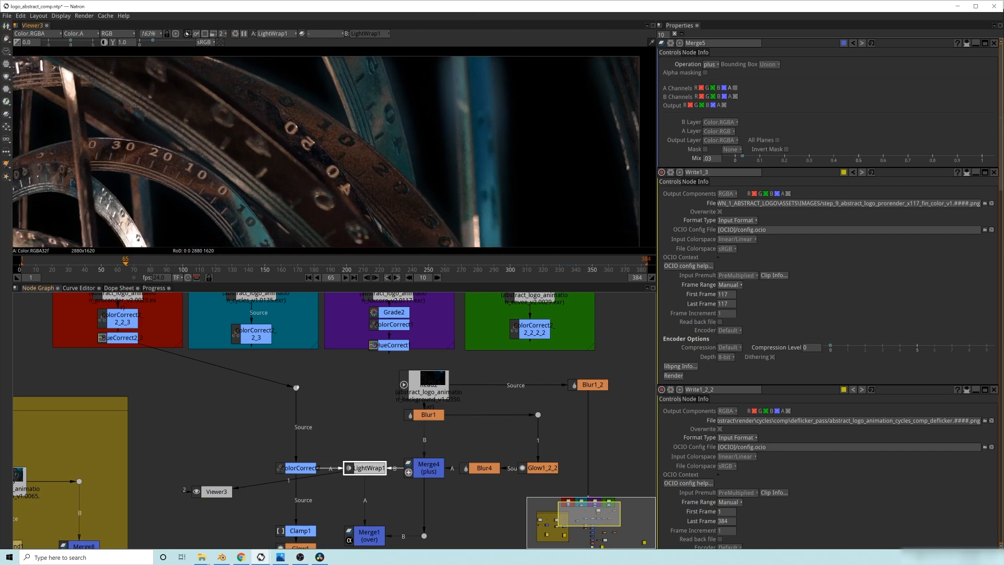
# - Display the Blur1 output of the nebula background in the viewer
pyautogui.moveTo(402, 445); pyautogui.dragTo(359, 426, button='middle')
pyautogui.click(385, 396)
pyautogui.press('1')
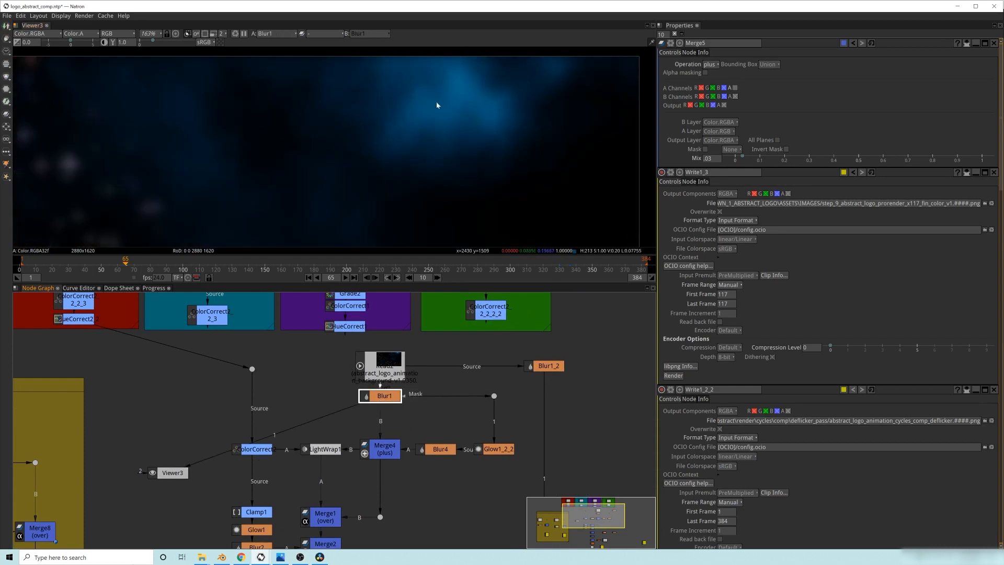
# - Display the LightWrap1 output in the viewer with most of the frame in view
pyautogui.click(324, 449)
pyautogui.press('1')
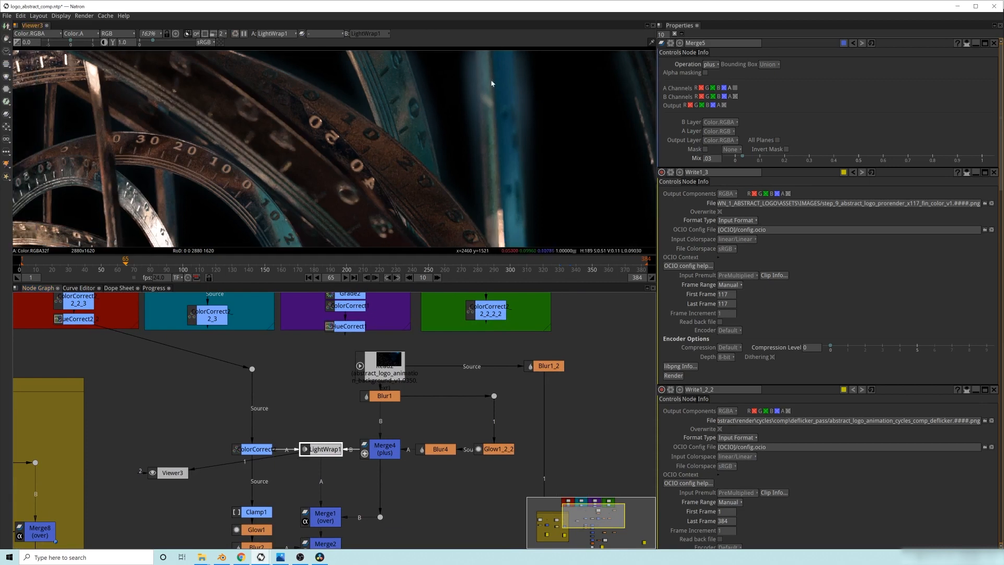
pyautogui.scroll(-4, 470, 89)
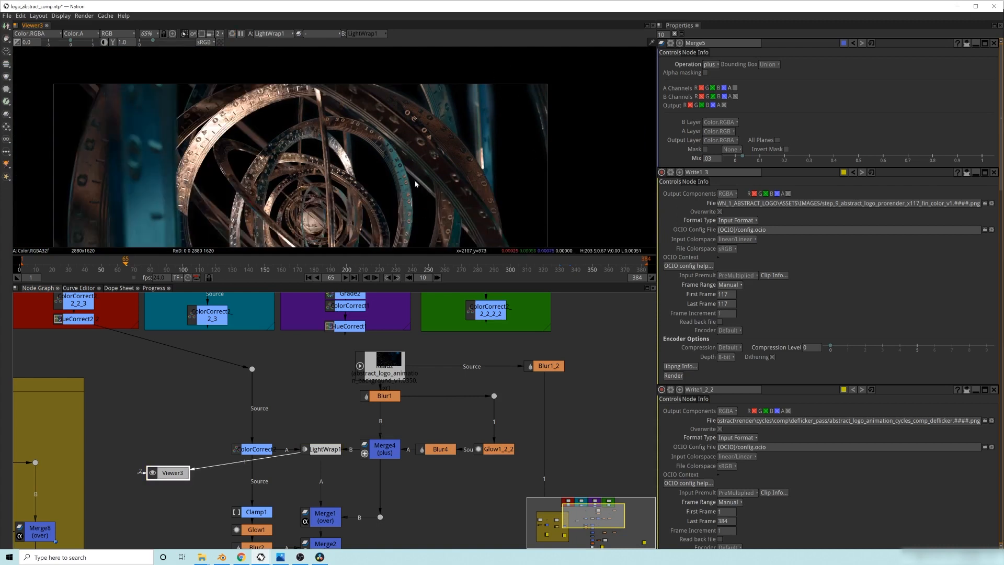
# - Display the Merge1 (over) output and place the Viewer3 node just left of Clamp1
pyautogui.moveTo(255, 523); pyautogui.dragTo(282, 456, button='middle')
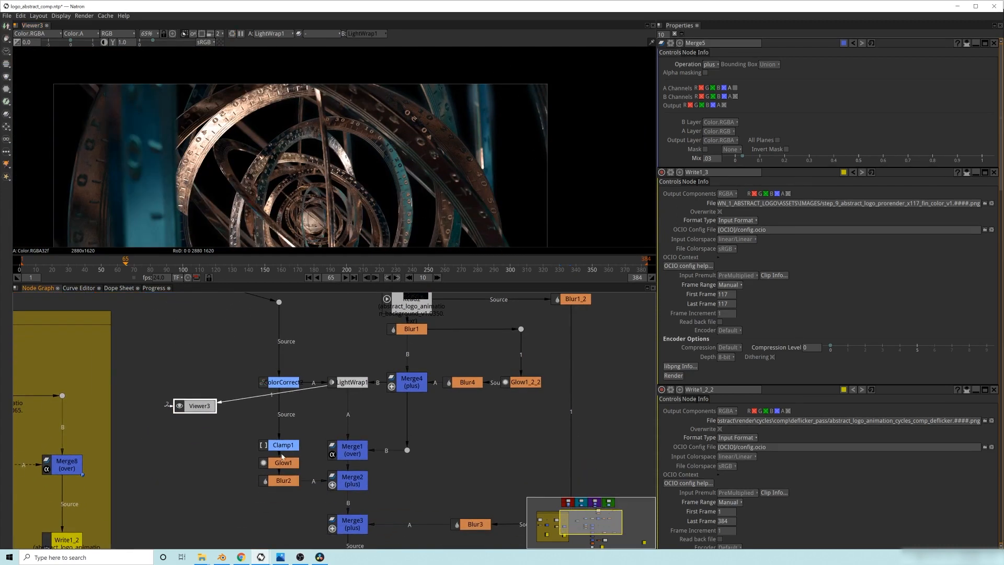
pyautogui.click(343, 452)
pyautogui.press('1')
pyautogui.moveTo(198, 407); pyautogui.dragTo(203, 461)
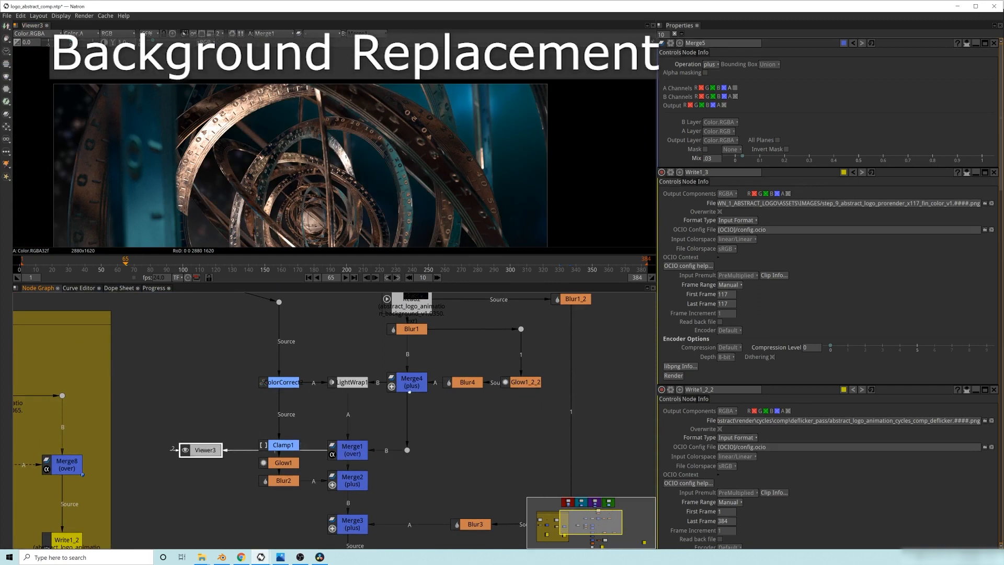
# - Disable LightWrap1 and examine the ring edges against the merged nebula background near the frame's upper-right corner
pyautogui.moveTo(516, 198); pyautogui.dragTo(456, 109, button='middle')
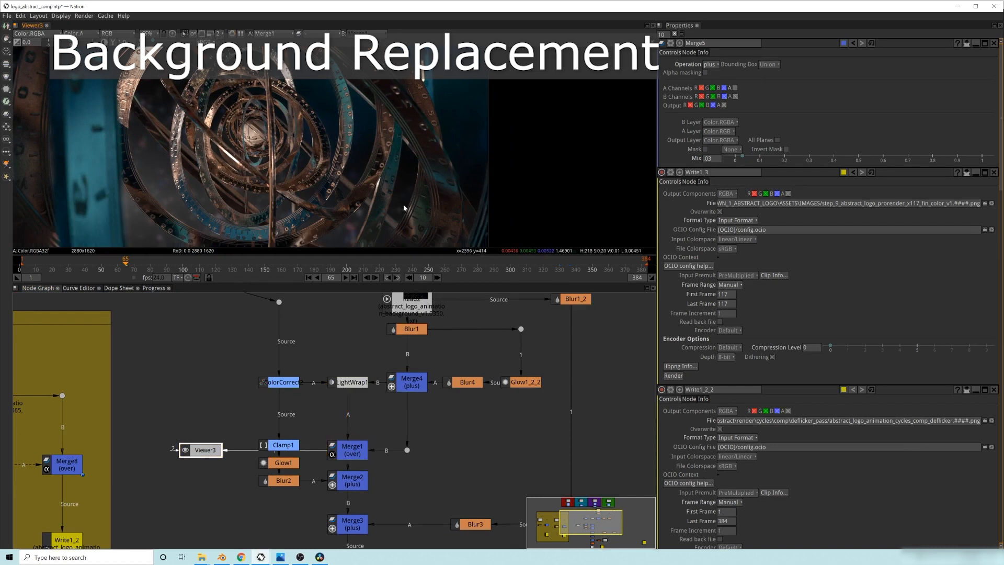
pyautogui.press('f')
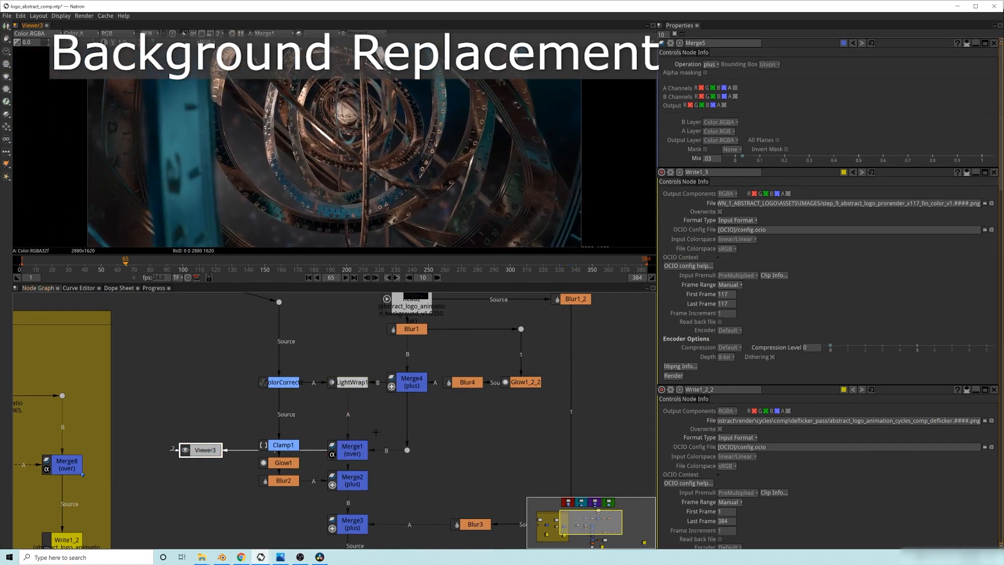
pyautogui.scroll(5, 482, 141)
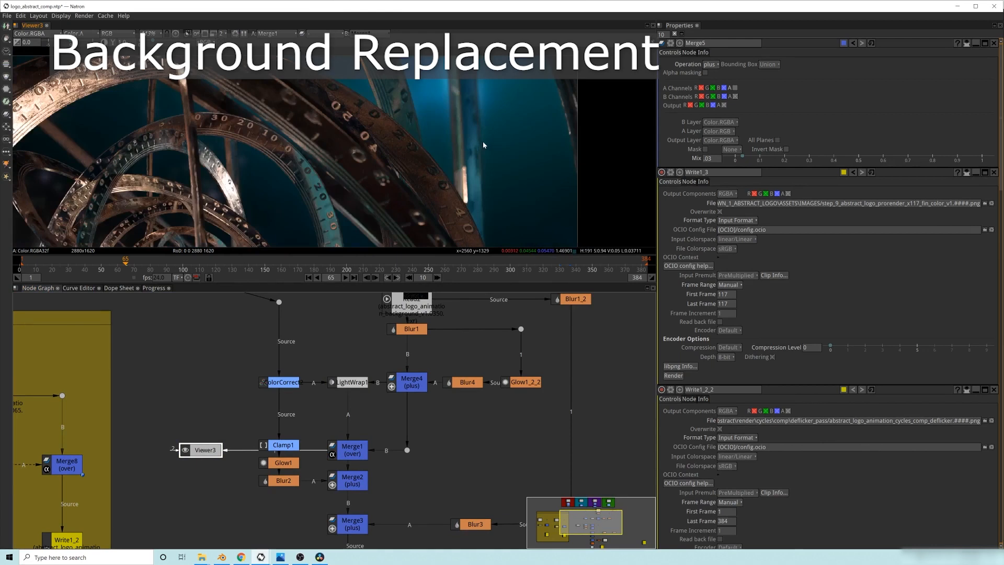
pyautogui.scroll(4, 442, 142)
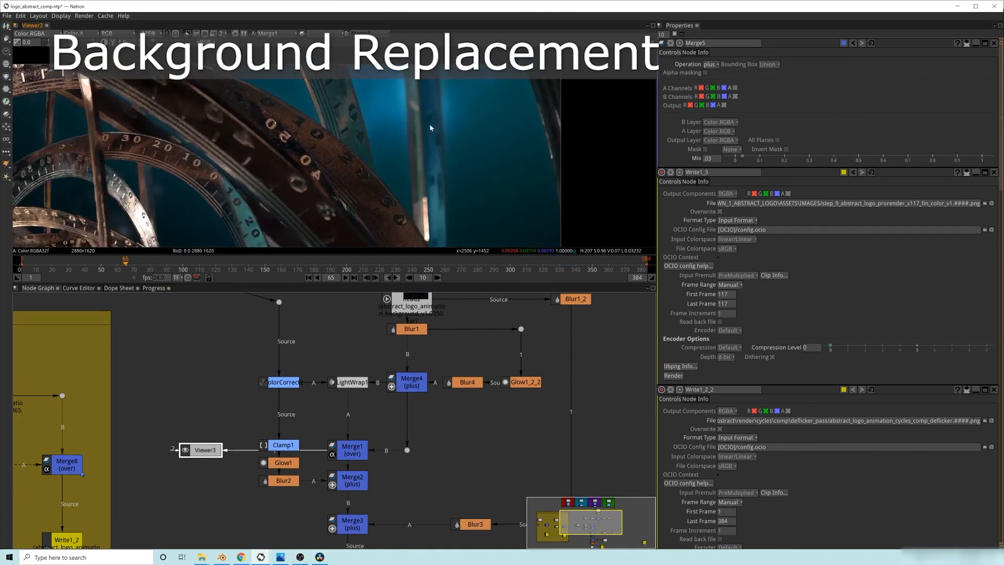
pyautogui.click(359, 383)
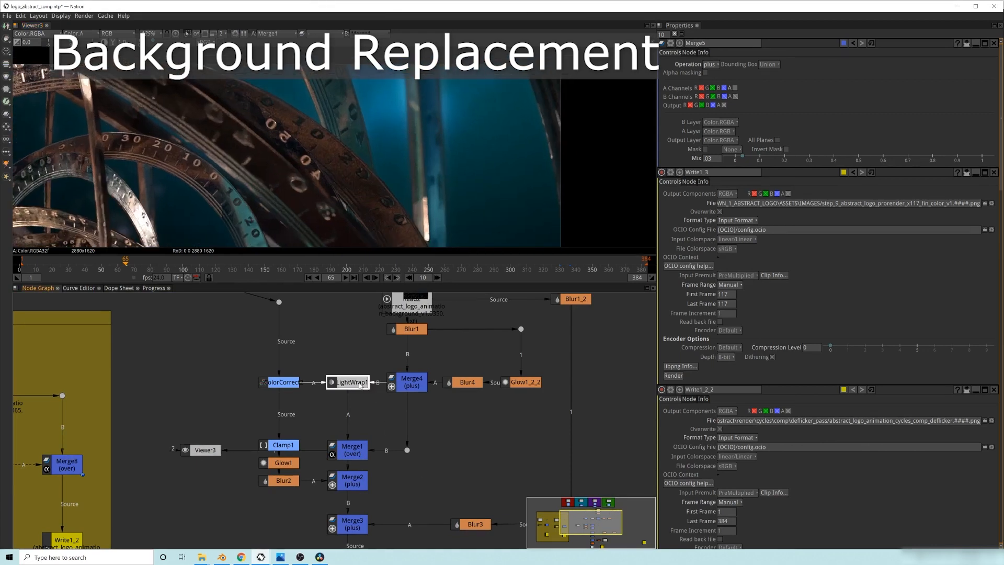
pyautogui.hotkey('ctrl', 'd')
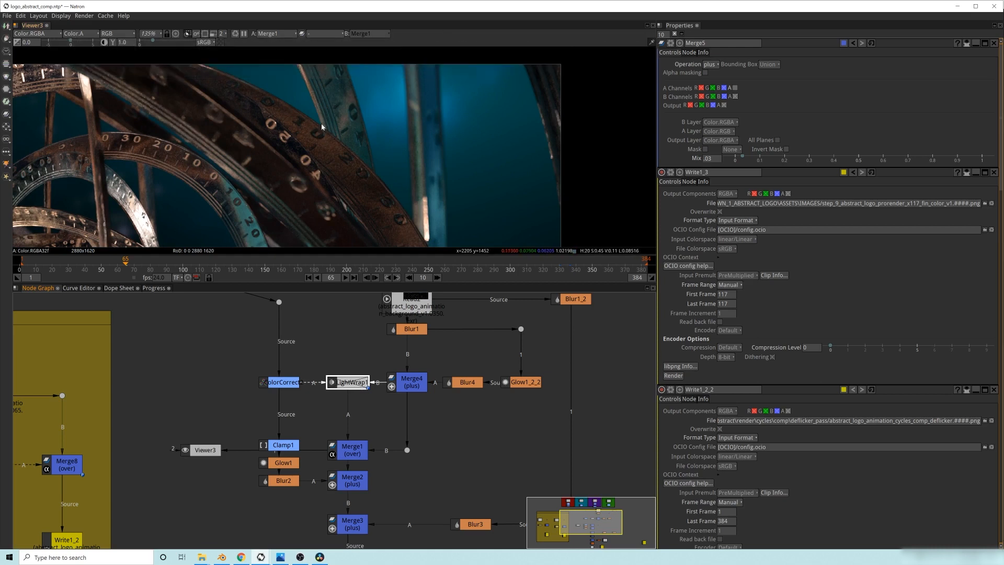
pyautogui.scroll(4, 306, 84)
pyautogui.moveTo(501, 212); pyautogui.dragTo(412, 204, button='middle')
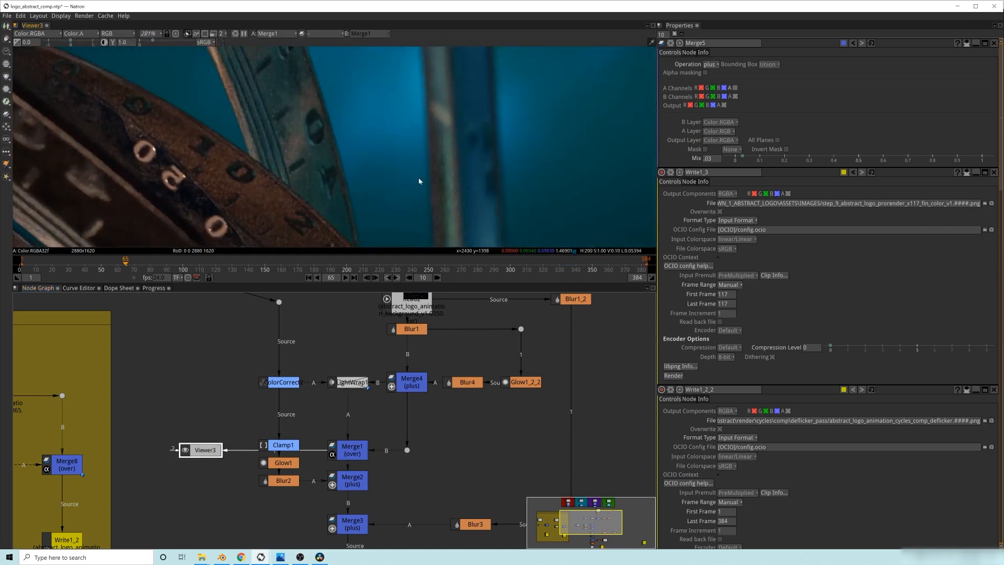
pyautogui.moveTo(496, 126); pyautogui.dragTo(426, 106, button='middle')
pyautogui.moveTo(532, 151)
pyautogui.mouseDown(button='middle')
pyautogui.moveTo(425, 152)
pyautogui.moveTo(409, 178)
pyautogui.mouseUp(button='middle')
# - Re-enable LightWrap1 and compare how the rings blend into the merged nebula background
pyautogui.click(351, 384)
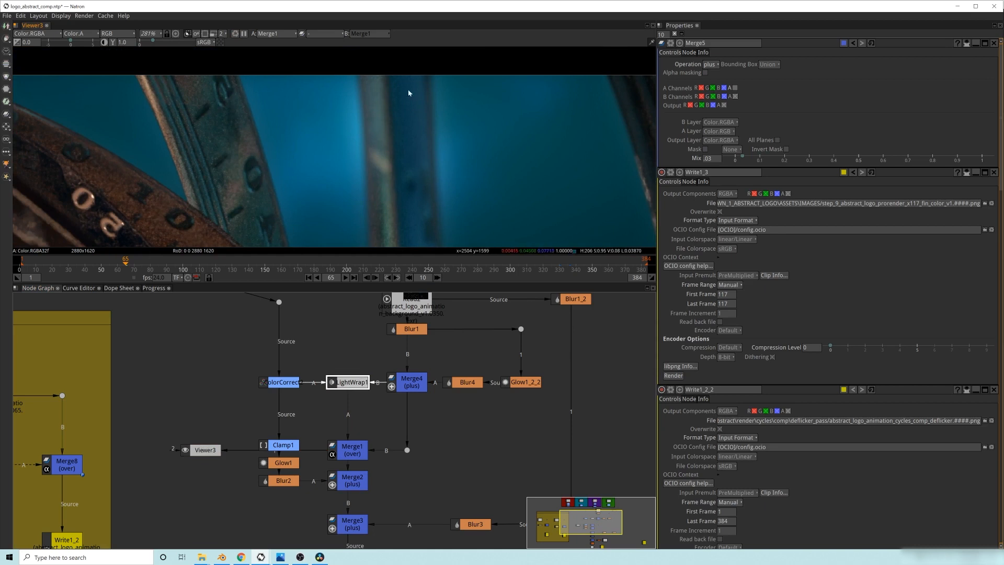
pyautogui.scroll(-8, 487, 107)
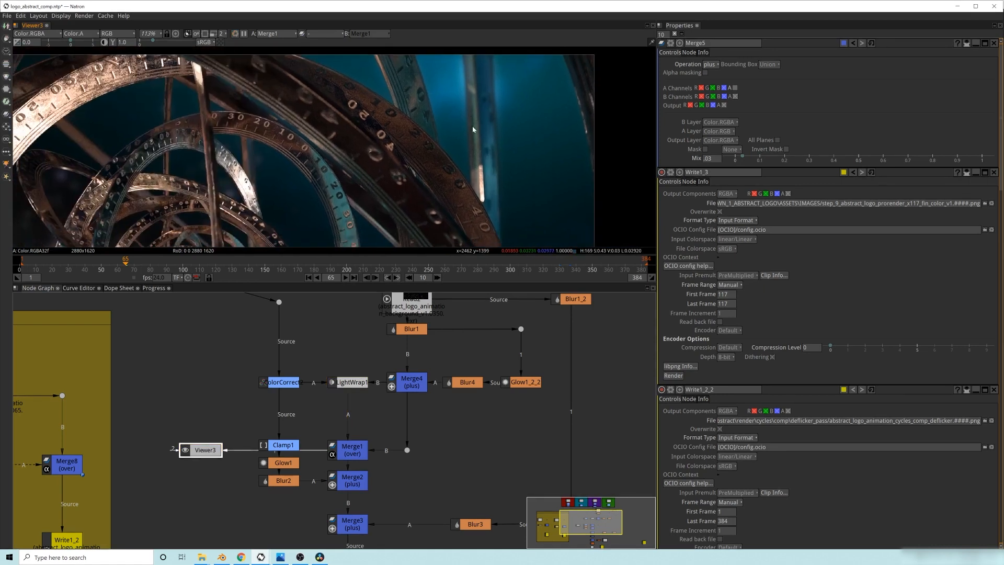
pyautogui.scroll(-2, 473, 130)
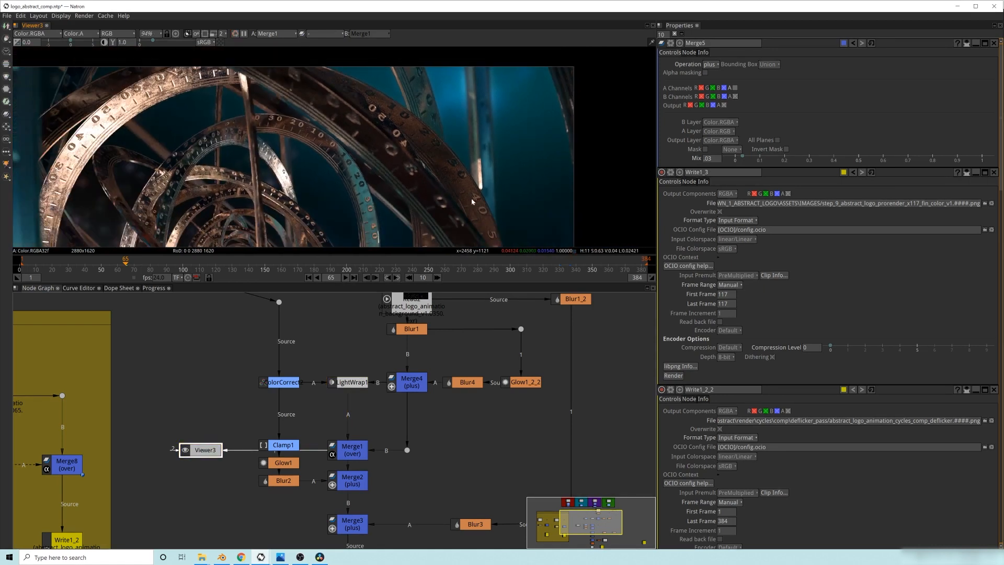
pyautogui.scroll(3, 416, 215)
# - Examine the node graph around LightWrap1, Merge1 and Merge4 and the Clamp1, Glow1 and Blur2 branch feeding Merge2
pyautogui.moveTo(283, 439); pyautogui.dragTo(313, 412, button='middle')
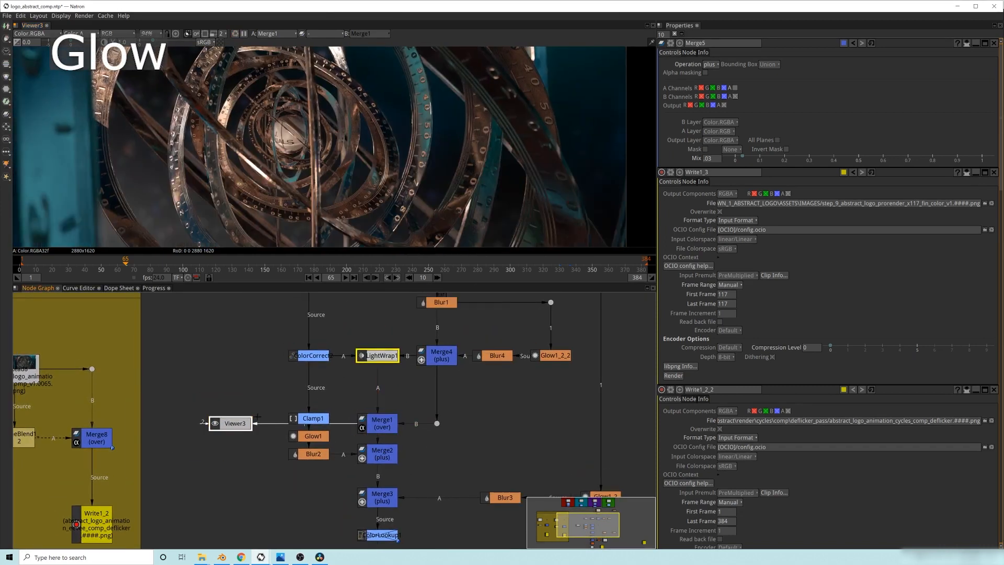
pyautogui.moveTo(256, 151); pyautogui.dragTo(326, 143, button='middle')
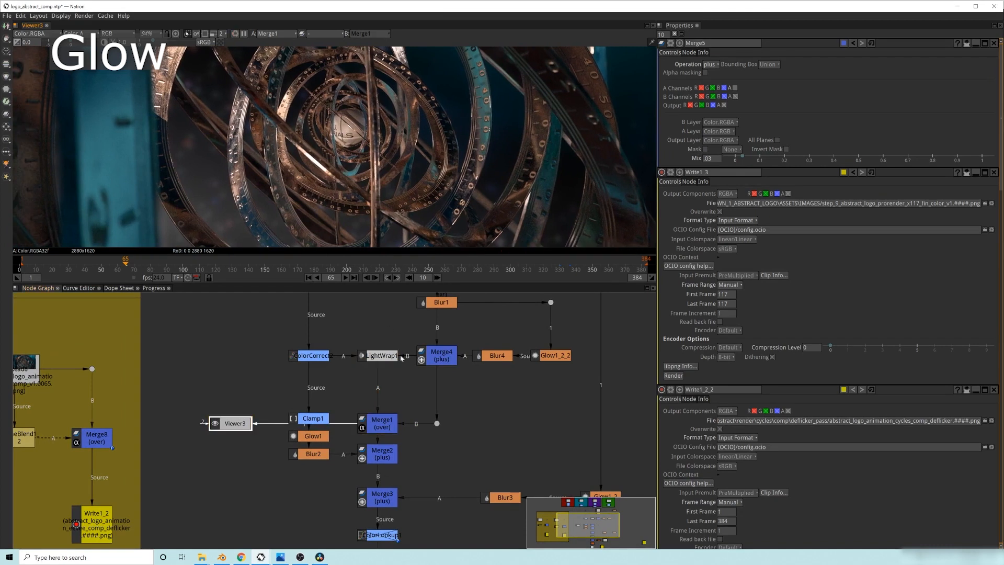
pyautogui.moveTo(411, 361); pyautogui.dragTo(401, 379, button='middle')
pyautogui.moveTo(389, 450); pyautogui.dragTo(400, 440, button='middle')
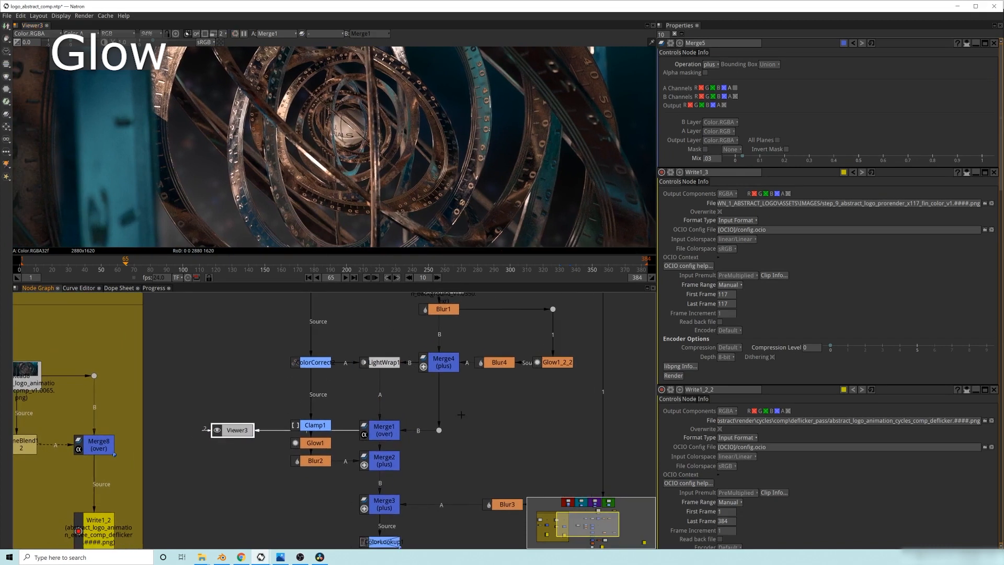
pyautogui.moveTo(460, 348); pyautogui.dragTo(439, 378, button='middle')
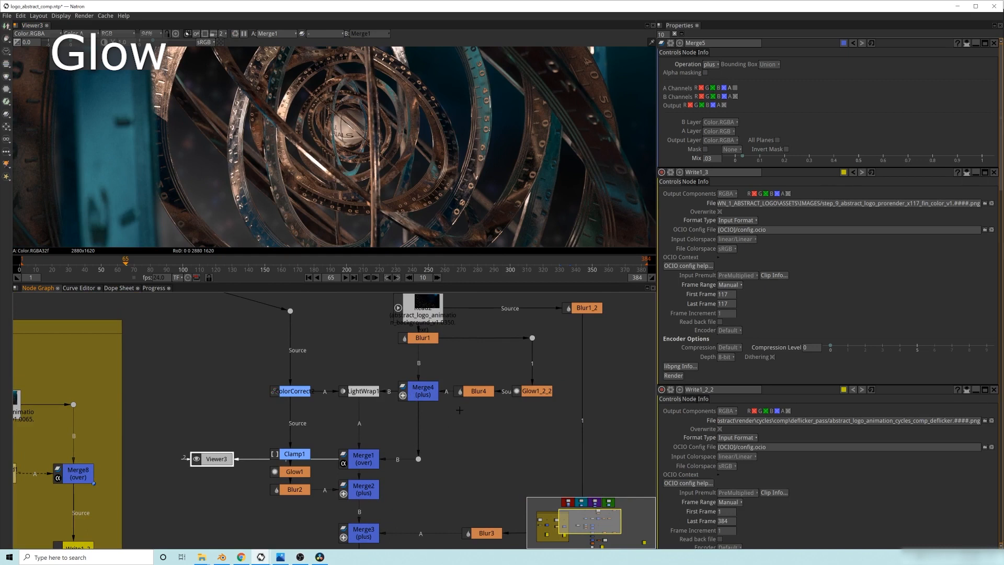
pyautogui.moveTo(458, 411); pyautogui.dragTo(429, 430, button='middle')
pyautogui.moveTo(343, 489); pyautogui.dragTo(373, 470, button='middle')
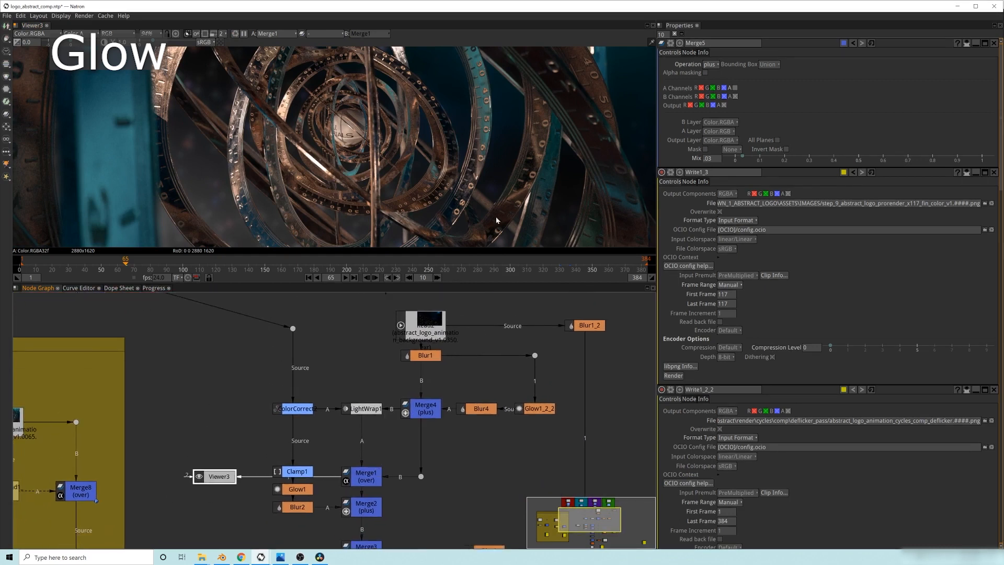
pyautogui.scroll(-5, 344, 142)
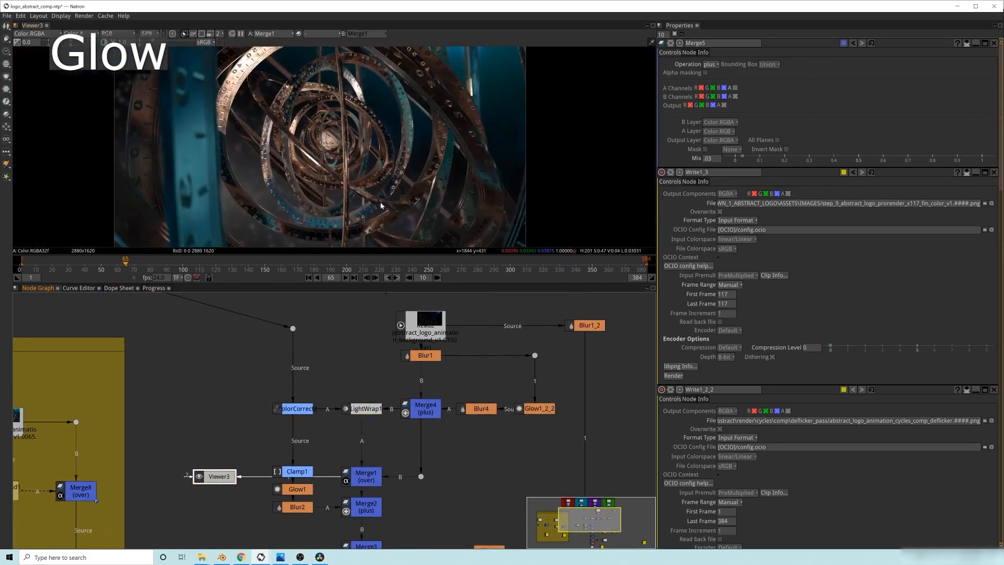
pyautogui.moveTo(354, 347); pyautogui.dragTo(401, 405, button='middle')
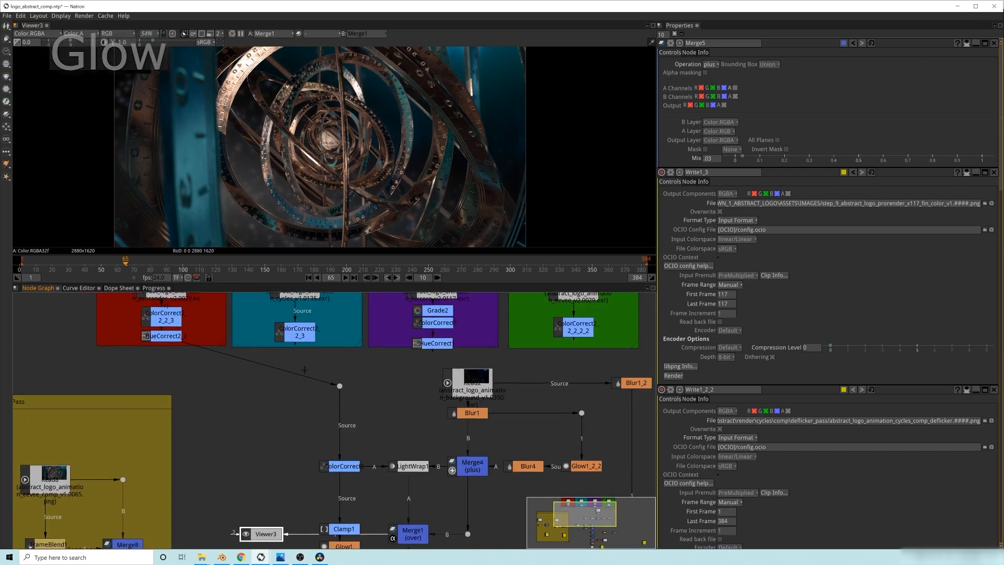
pyautogui.moveTo(418, 377); pyautogui.dragTo(411, 367, button='middle')
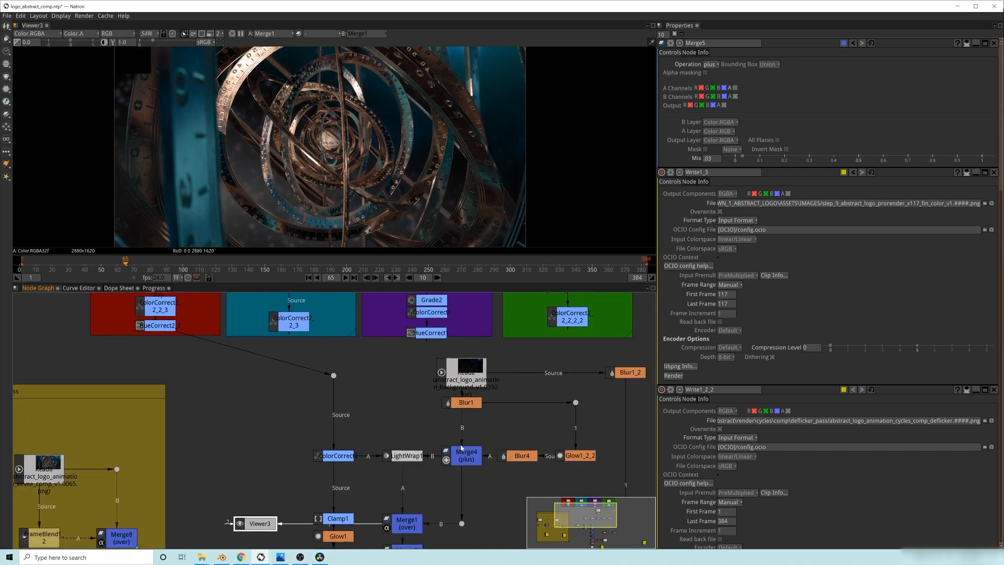
pyautogui.moveTo(361, 501); pyautogui.dragTo(380, 452, button='middle')
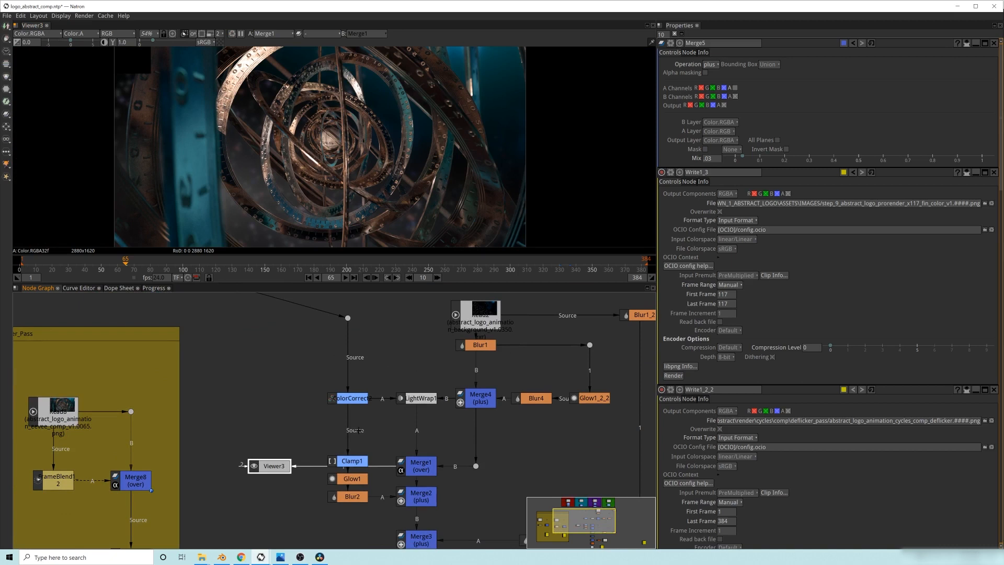
pyautogui.moveTo(334, 522); pyautogui.dragTo(325, 485, button='middle')
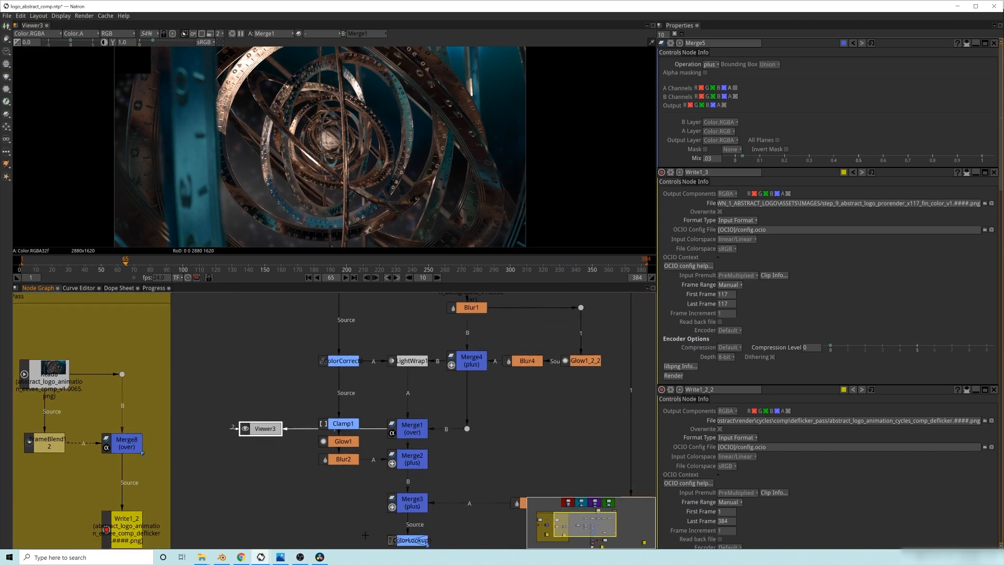
pyautogui.moveTo(293, 414); pyautogui.dragTo(294, 417, button='middle')
pyautogui.moveTo(510, 421); pyautogui.dragTo(458, 442, button='middle')
pyautogui.moveTo(390, 450); pyautogui.dragTo(422, 432, button='middle')
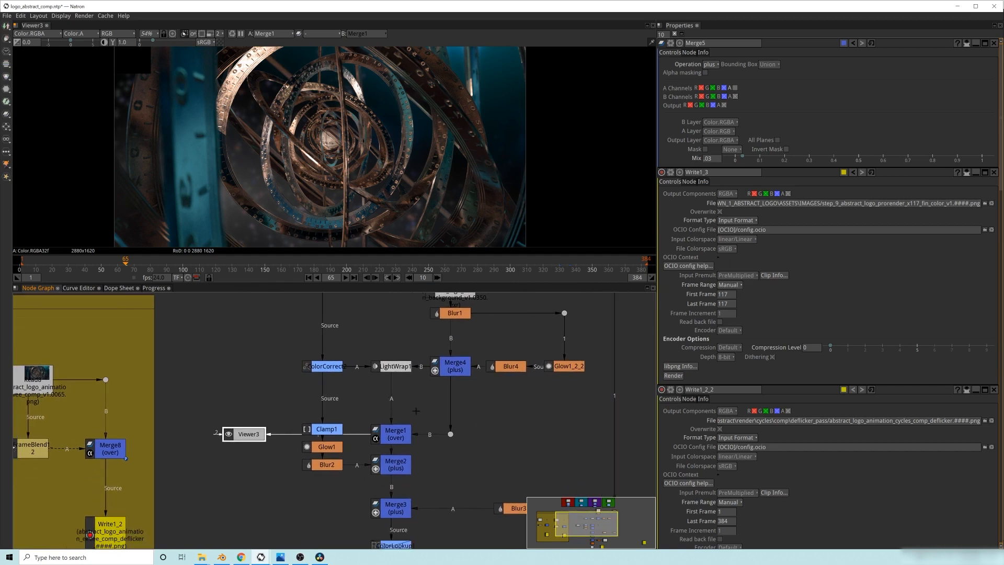
pyautogui.moveTo(459, 371); pyautogui.dragTo(454, 387, button='middle')
pyautogui.moveTo(429, 293); pyautogui.dragTo(410, 313, button='middle')
pyautogui.moveTo(374, 529); pyautogui.dragTo(416, 468, button='middle')
pyautogui.moveTo(429, 410); pyautogui.dragTo(431, 427, button='middle')
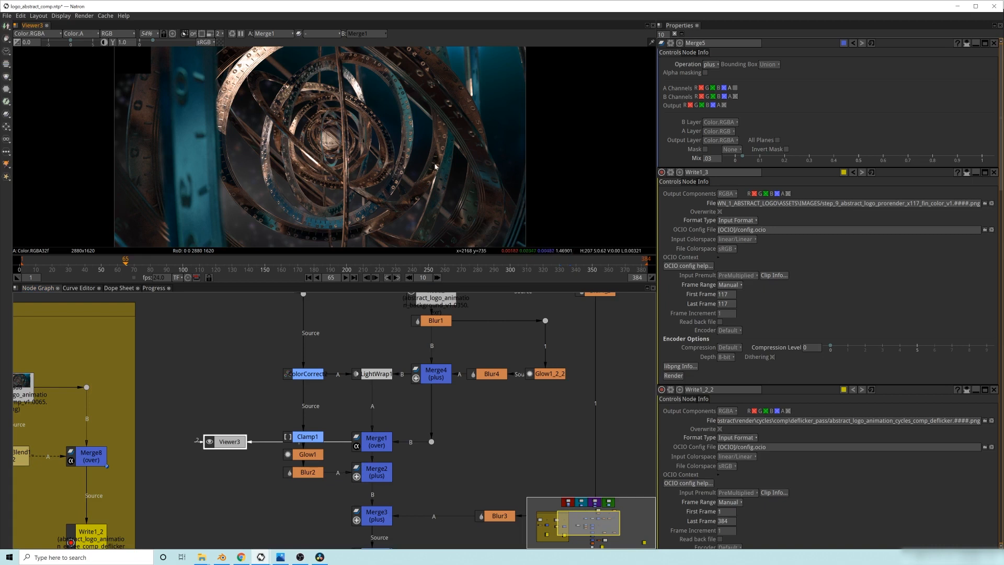
pyautogui.moveTo(372, 457); pyautogui.dragTo(401, 459, button='middle')
pyautogui.scroll(2, 410, 454)
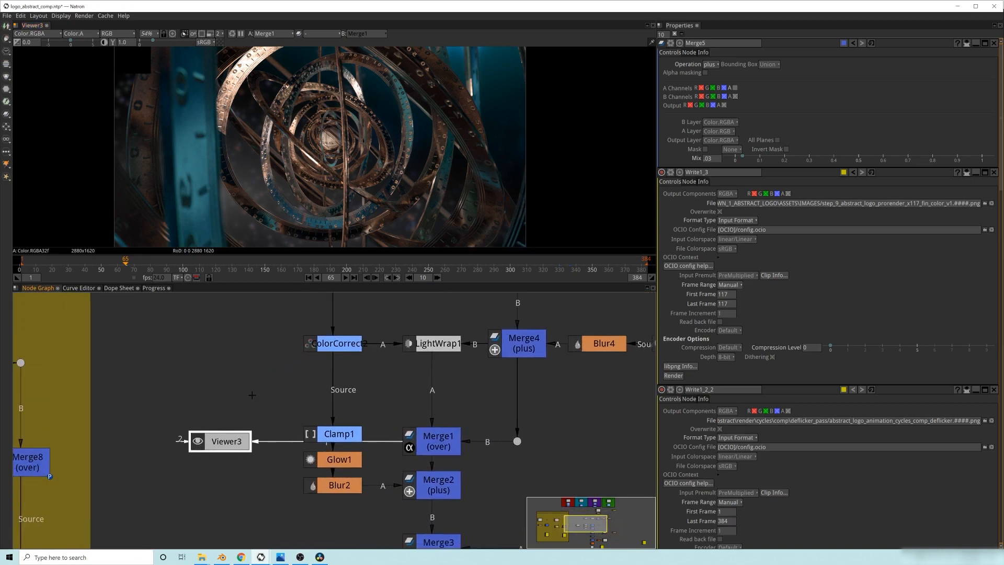
# - Display the Glow1 output and place the Viewer3 node level with Glow1 on its left
pyautogui.moveTo(499, 491); pyautogui.dragTo(490, 474, button='middle')
pyautogui.click(330, 444)
pyautogui.press('1')
pyautogui.moveTo(213, 425); pyautogui.dragTo(203, 444)
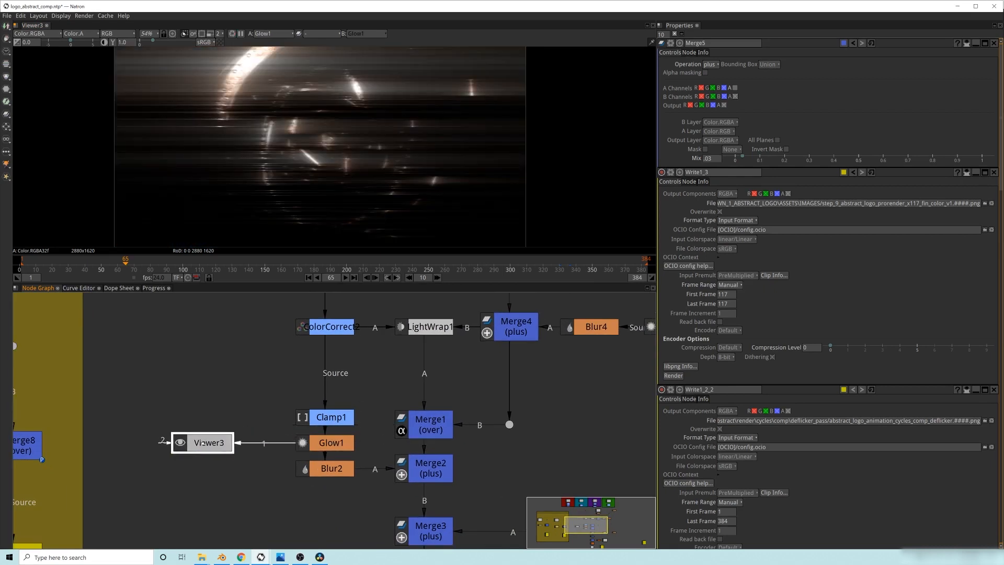
# - Examine the horizontal glow streaks around the bright ring highlights, both up close and across the whole frame
pyautogui.scroll(4, 334, 140)
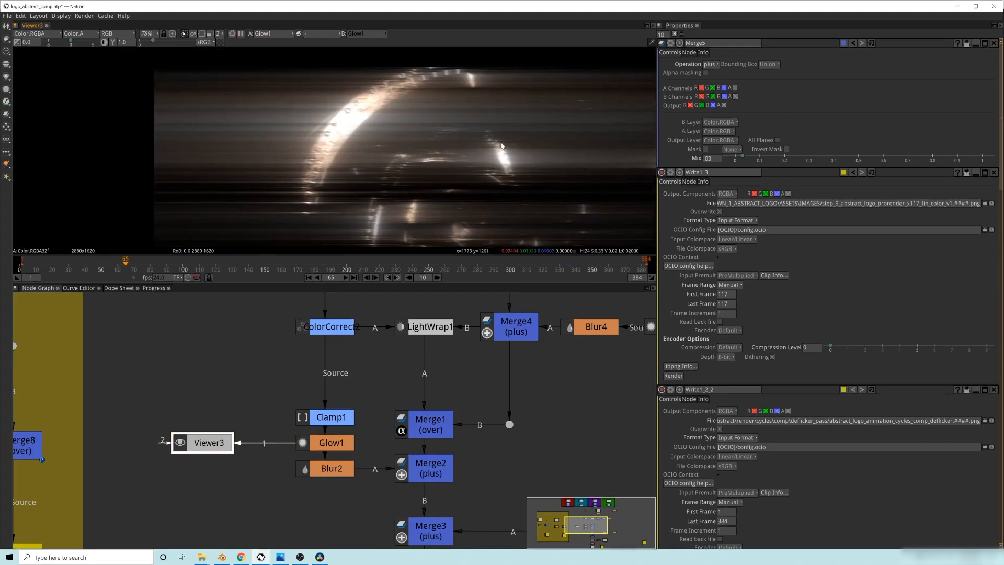
pyautogui.moveTo(520, 146); pyautogui.dragTo(442, 145, button='middle')
pyautogui.moveTo(557, 158); pyautogui.dragTo(511, 155, button='middle')
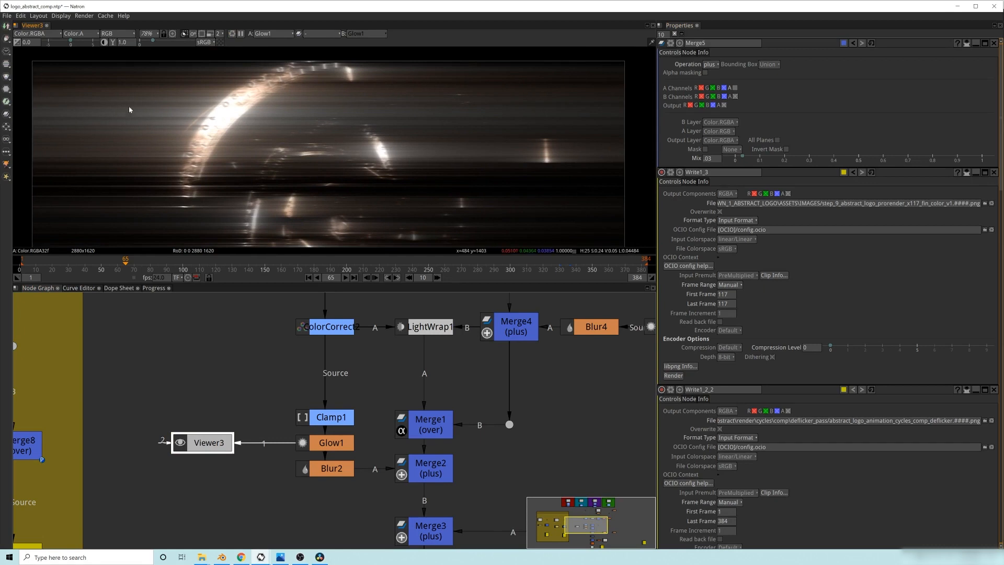
pyautogui.moveTo(324, 161); pyautogui.dragTo(295, 163, button='middle')
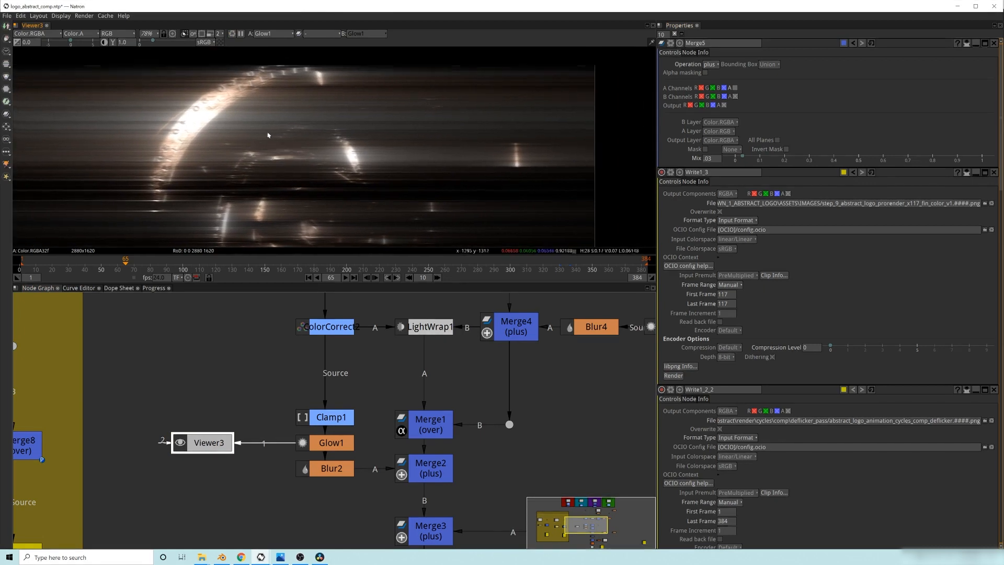
pyautogui.moveTo(273, 124); pyautogui.dragTo(267, 140, button='middle')
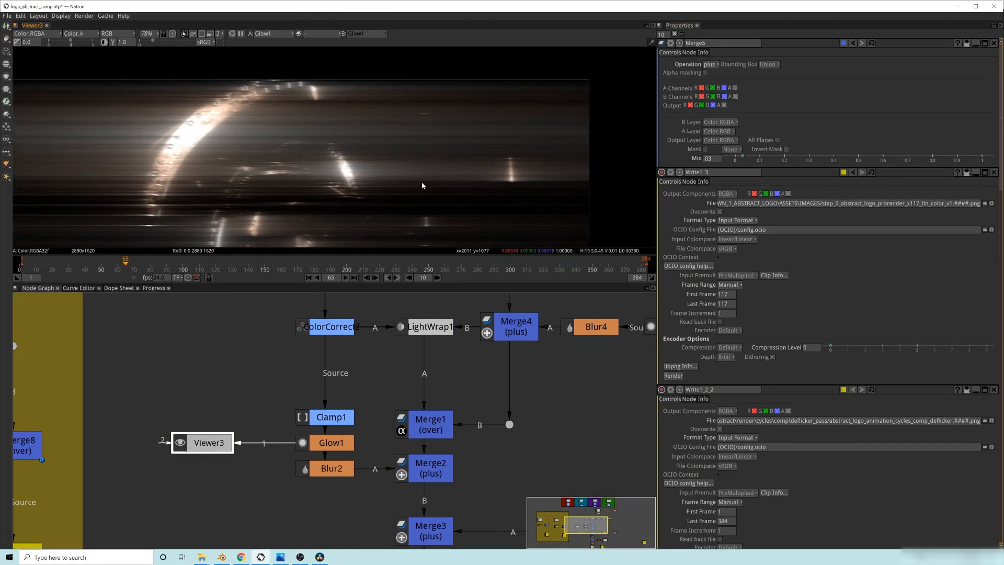
pyautogui.scroll(-4, 409, 195)
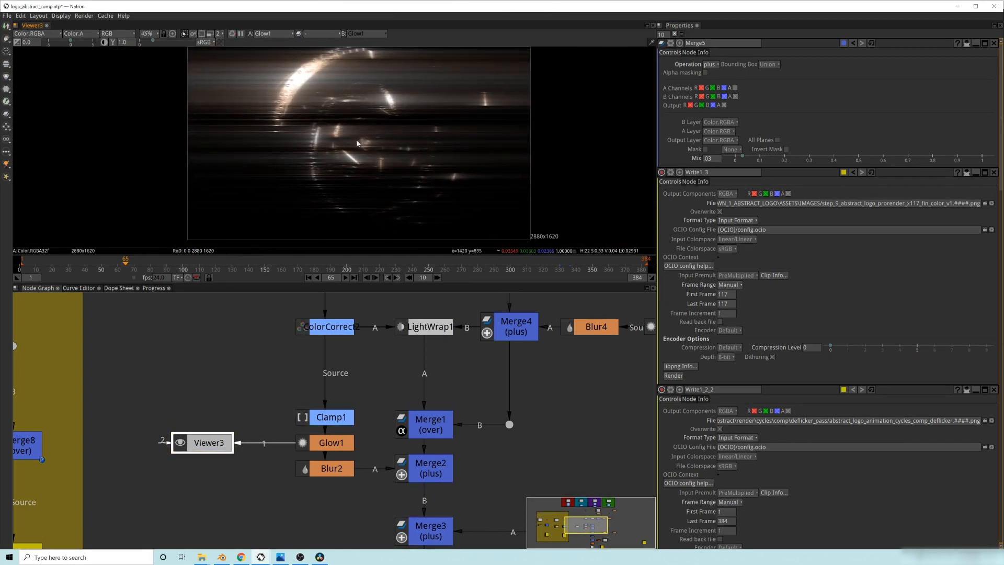
pyautogui.moveTo(429, 131); pyautogui.dragTo(428, 140, button='middle')
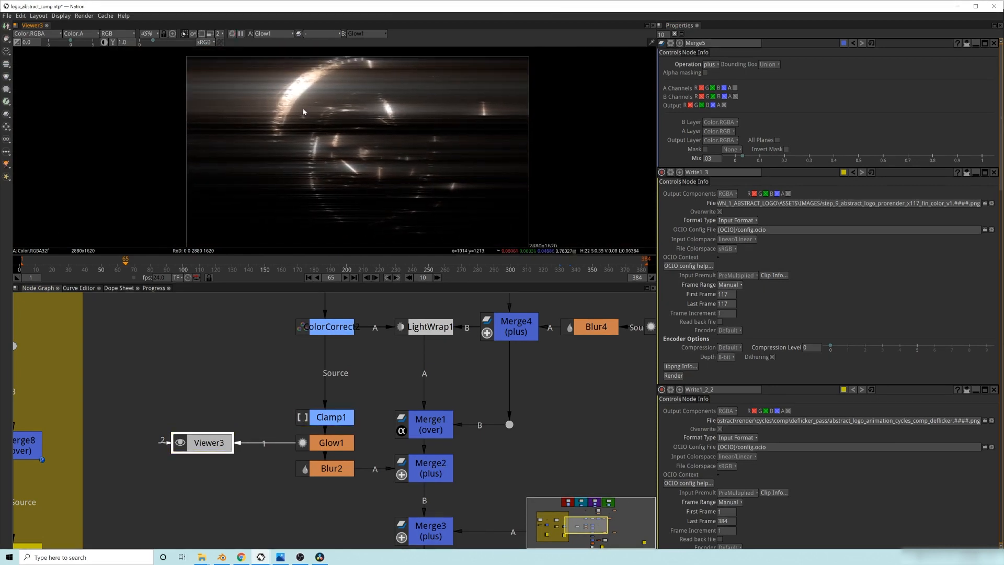
pyautogui.scroll(-1, 419, 164)
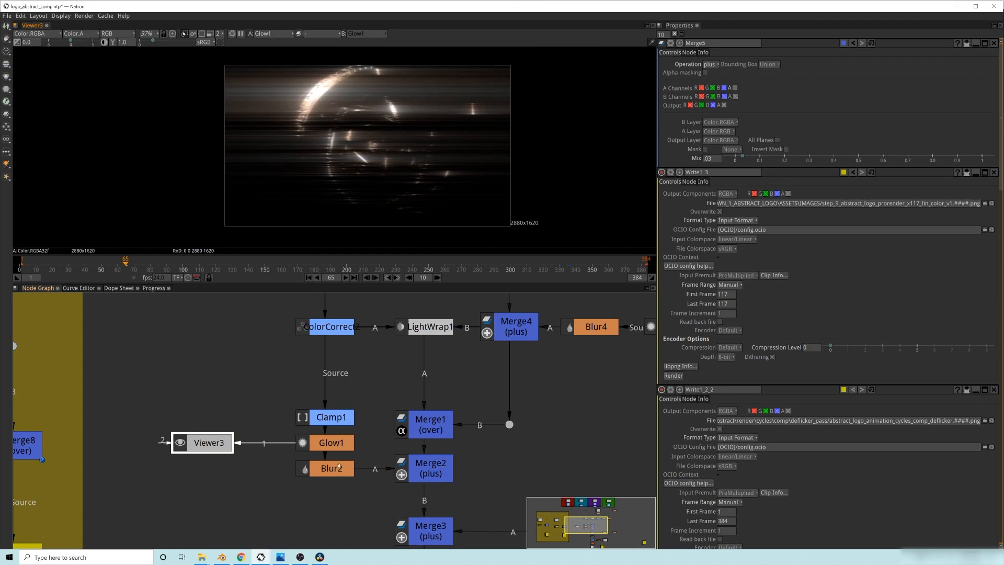
# - Display the Blur2 output and examine the softened glow streaks up close
pyautogui.click(344, 460)
pyautogui.press('1')
pyautogui.moveTo(406, 111); pyautogui.dragTo(447, 133, button='middle')
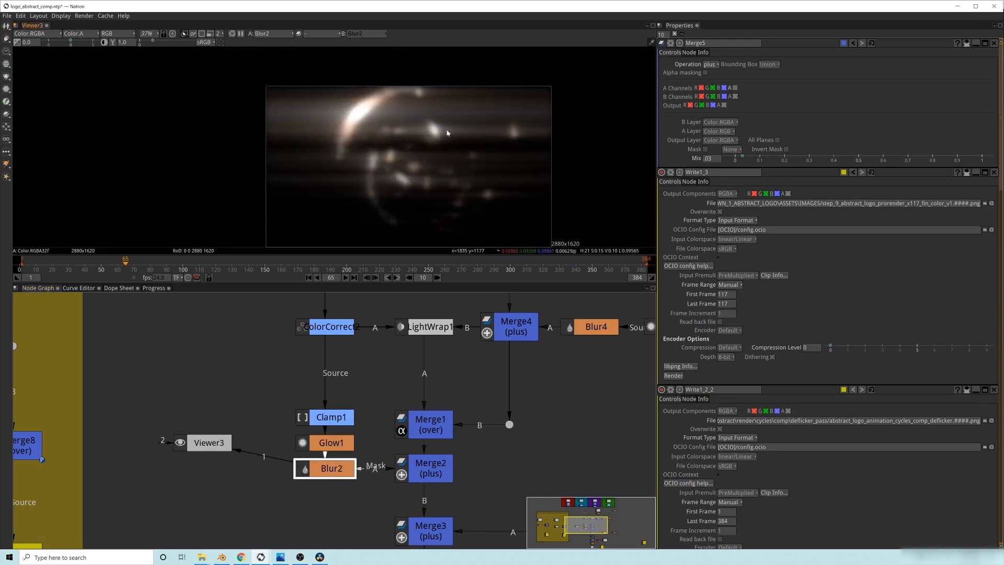
pyautogui.scroll(4, 405, 136)
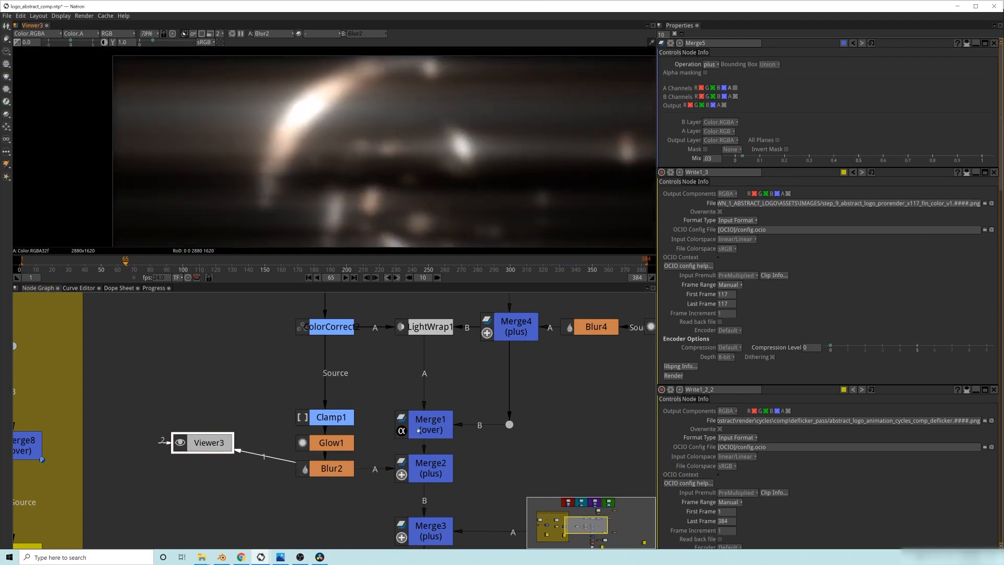
# - Display the Merge2 output, place Viewer3 below Blur2, and examine the glow on the rings up close and across the frame
pyautogui.moveTo(430, 470); pyautogui.dragTo(410, 442, button='middle')
pyautogui.click(410, 442)
pyautogui.press('1')
pyautogui.moveTo(190, 420); pyautogui.dragTo(295, 514)
pyautogui.scroll(3, 491, 158)
pyautogui.moveTo(490, 158); pyautogui.dragTo(463, 140, button='middle')
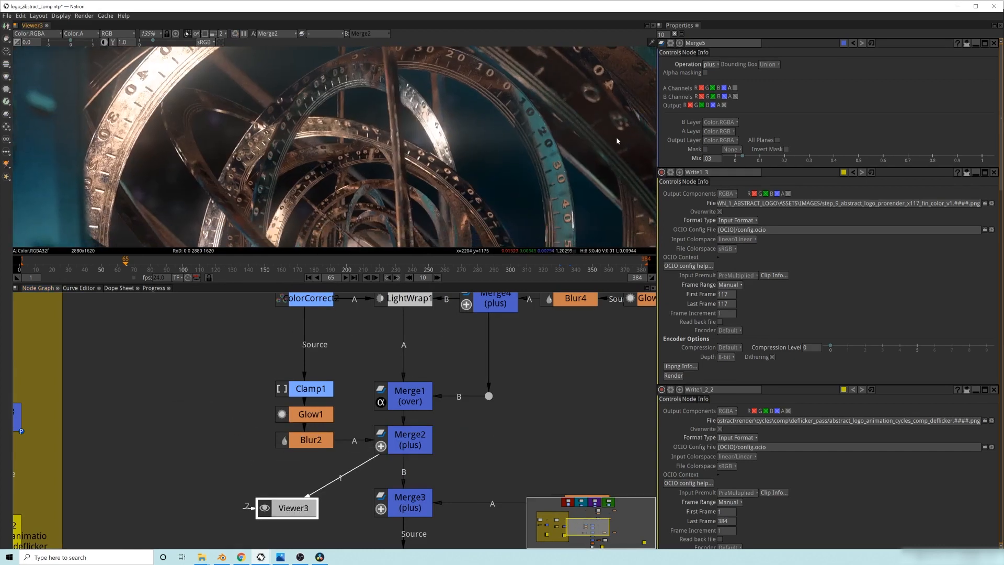
pyautogui.moveTo(246, 111); pyautogui.dragTo(366, 142, button='middle')
pyautogui.moveTo(297, 177); pyautogui.dragTo(342, 133, button='middle')
pyautogui.scroll(-7, 353, 165)
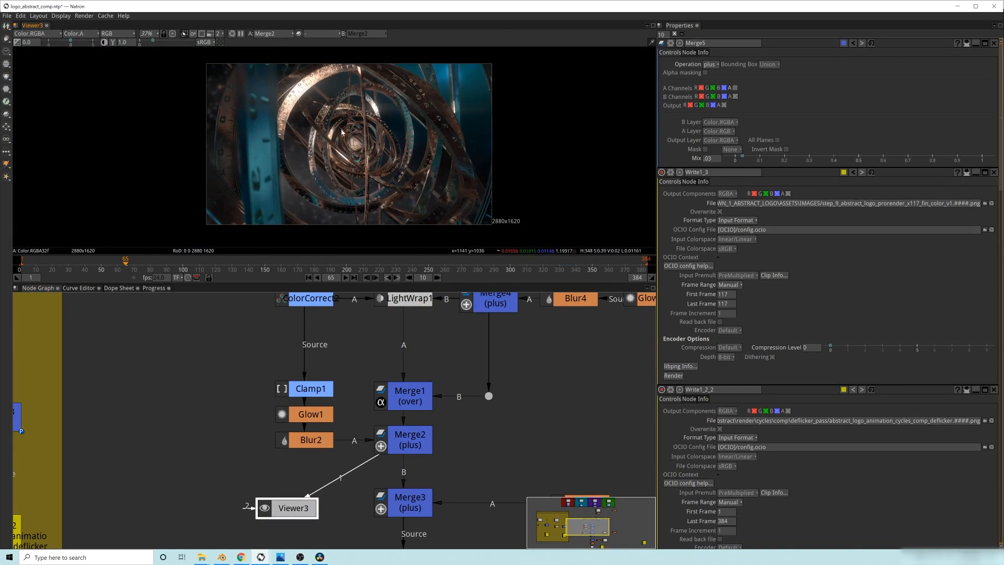
# - Toggle Merge2 off and on to compare the rings with and without the added glow, up close and from farther out
pyautogui.click(410, 441)
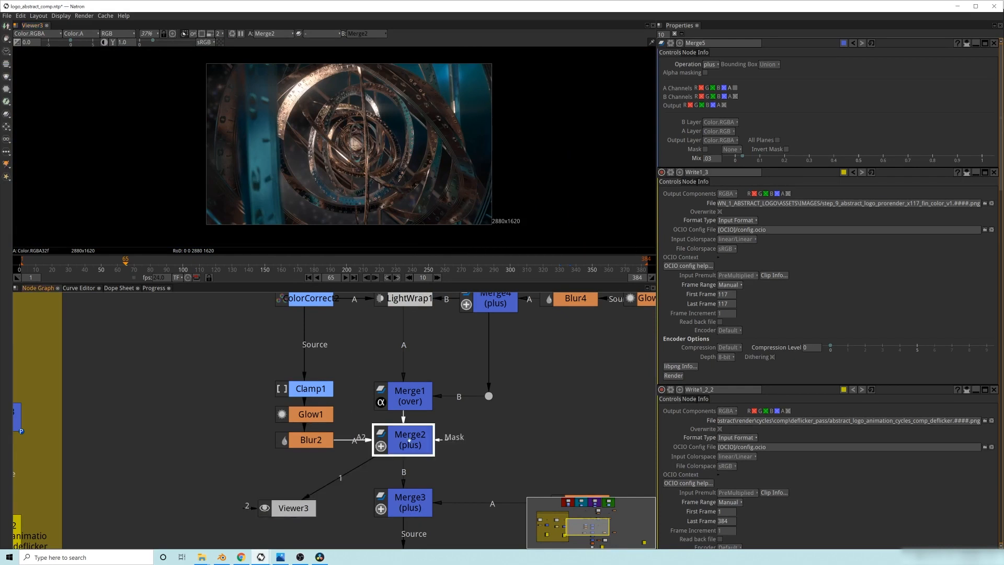
pyautogui.press('d')
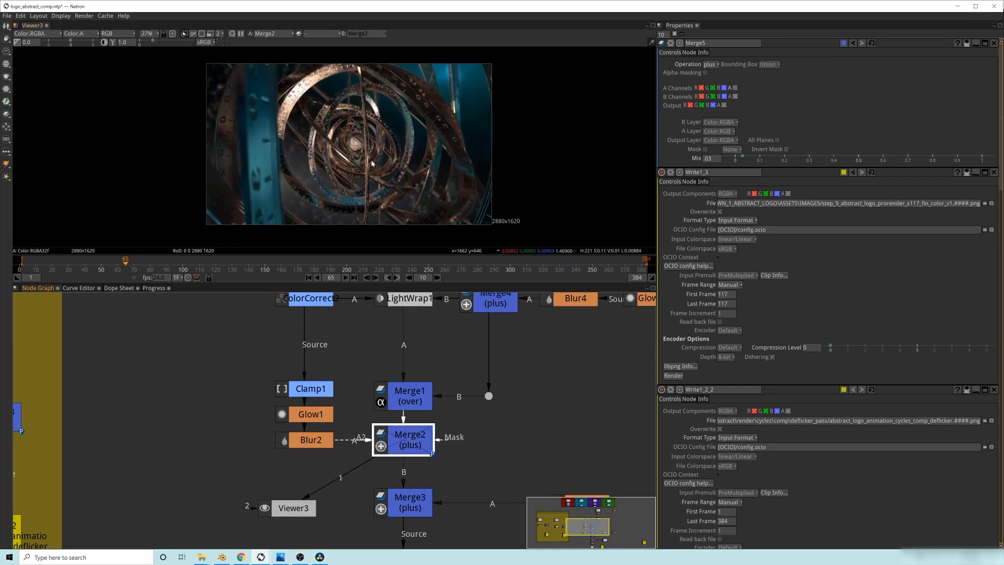
pyautogui.press('d')
pyautogui.press('d')
pyautogui.moveTo(323, 102); pyautogui.dragTo(367, 153, button='middle')
pyautogui.scroll(6, 366, 153)
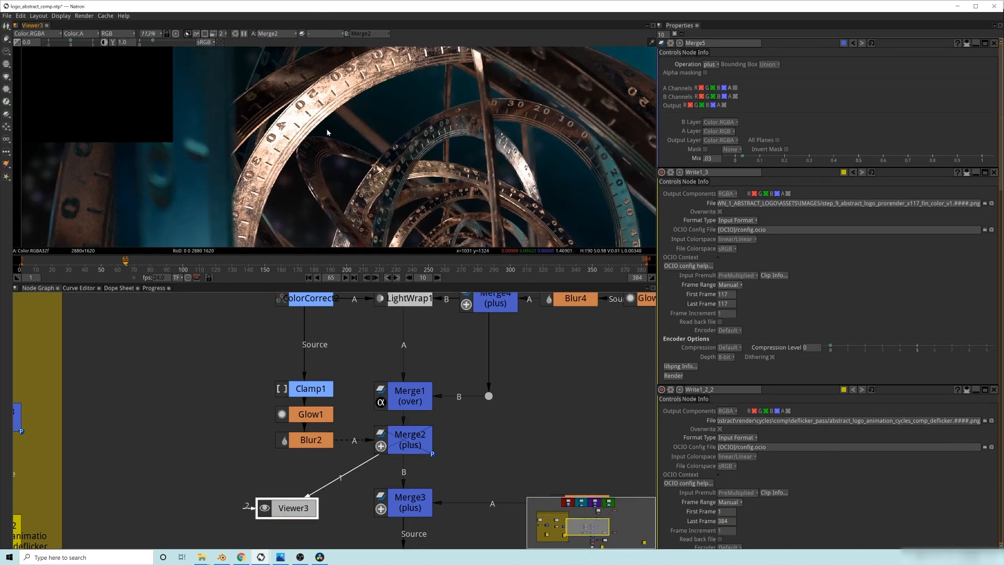
pyautogui.click(410, 440)
pyautogui.press('d')
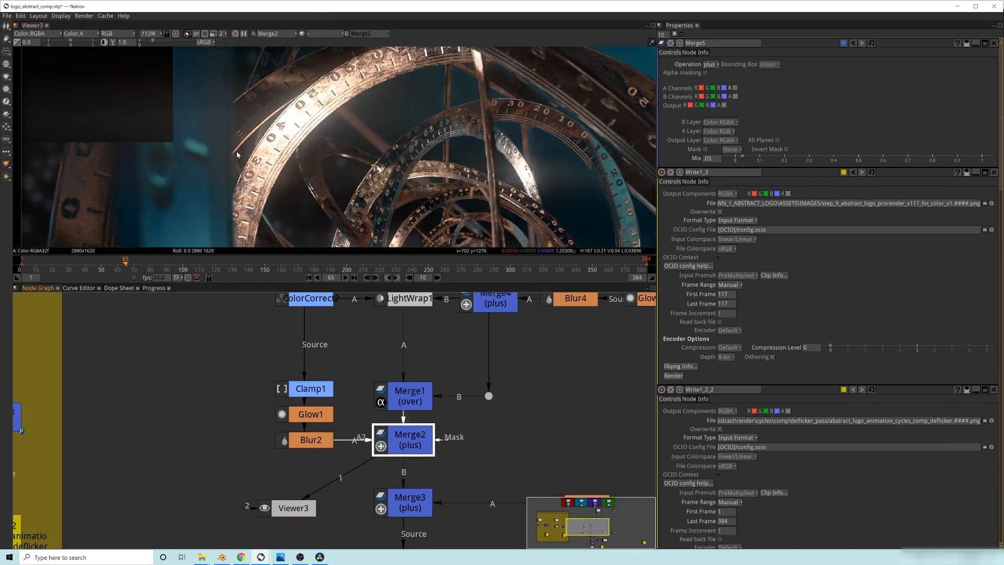
pyautogui.scroll(-3, 309, 95)
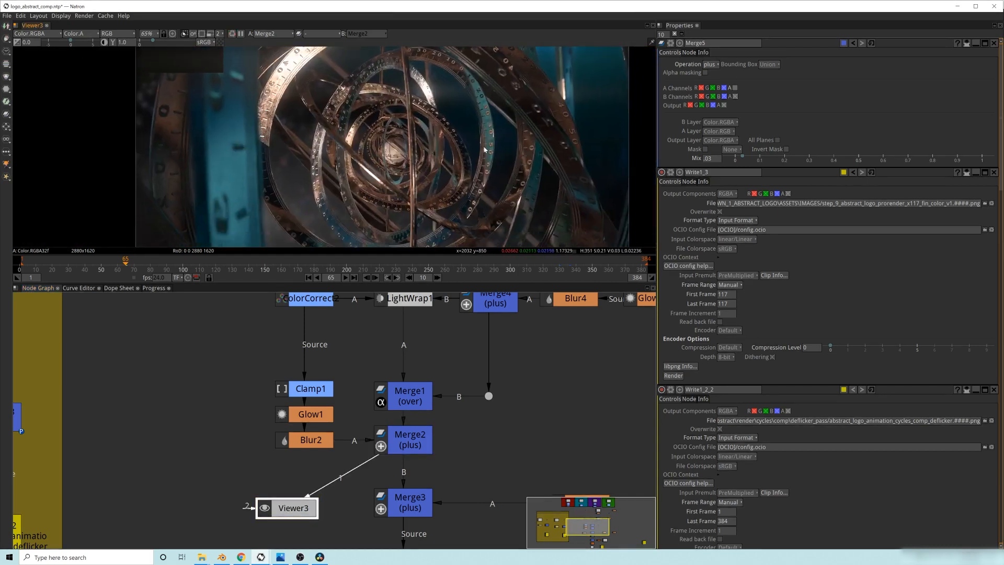
# - Compare the Read2 nebula background with its blurred version from Blur1_2
pyautogui.moveTo(457, 453); pyautogui.dragTo(321, 360, button='middle')
pyautogui.moveTo(562, 368); pyautogui.dragTo(417, 440, button='middle')
pyautogui.scroll(-5, 459, 415)
pyautogui.click(470, 351)
pyautogui.press('1')
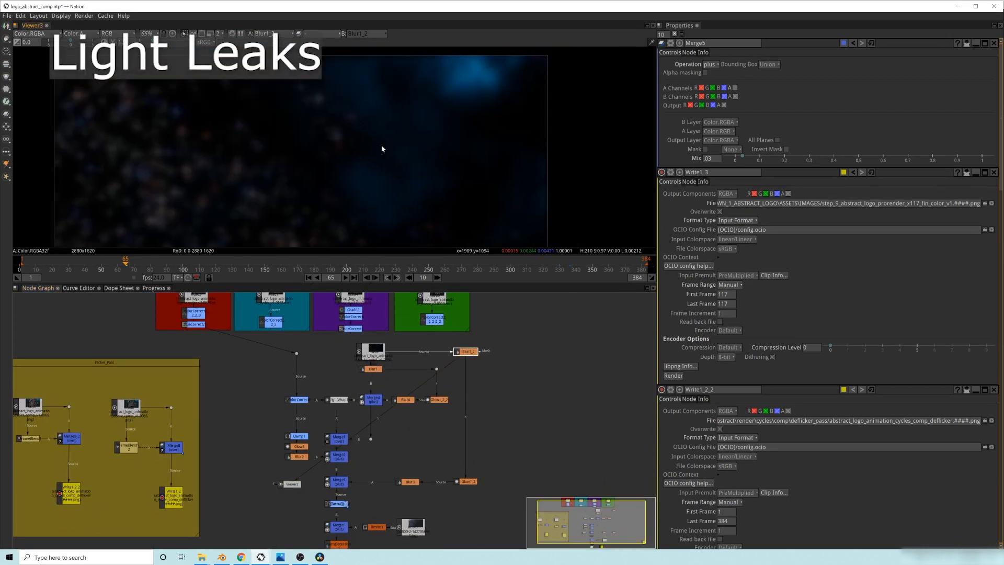
pyautogui.click(371, 350)
pyautogui.press('1')
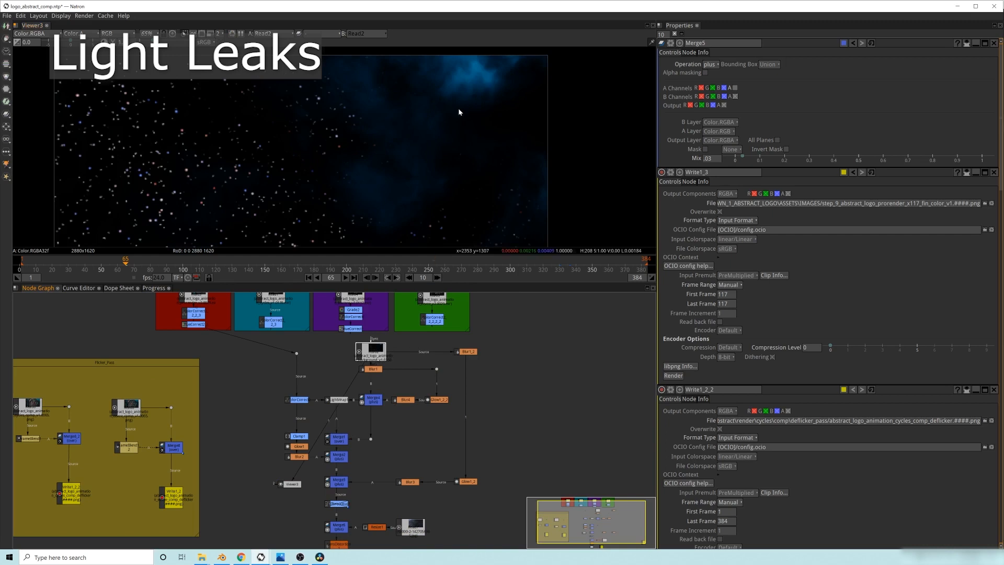
pyautogui.moveTo(457, 108); pyautogui.dragTo(475, 84, button='middle')
pyautogui.scroll(-3, 447, 130)
pyautogui.click(469, 352)
pyautogui.press('1')
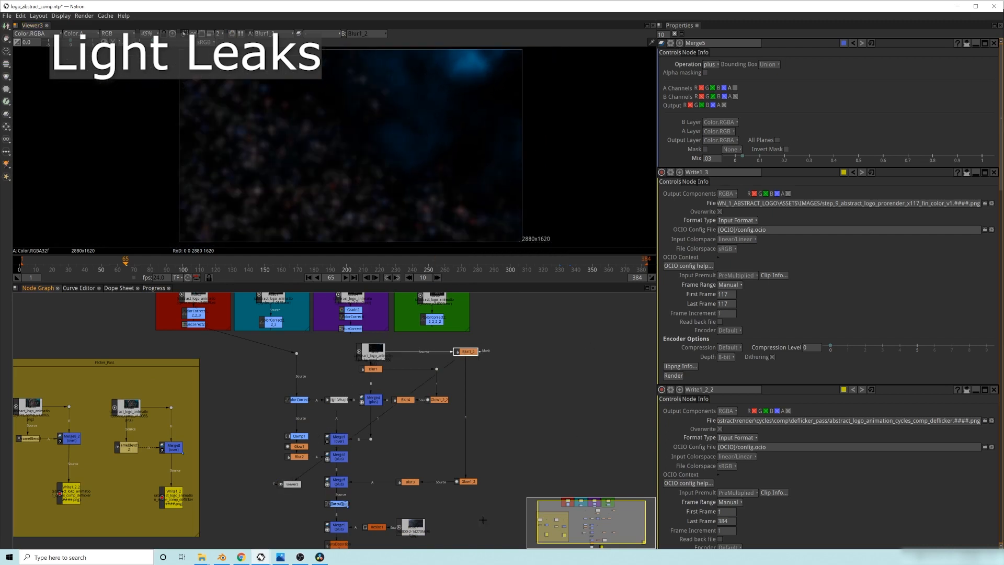
# - Examine the teal light leak at the Glow1_2 output and its softened version at Blur3
pyautogui.click(467, 481)
pyautogui.press('1')
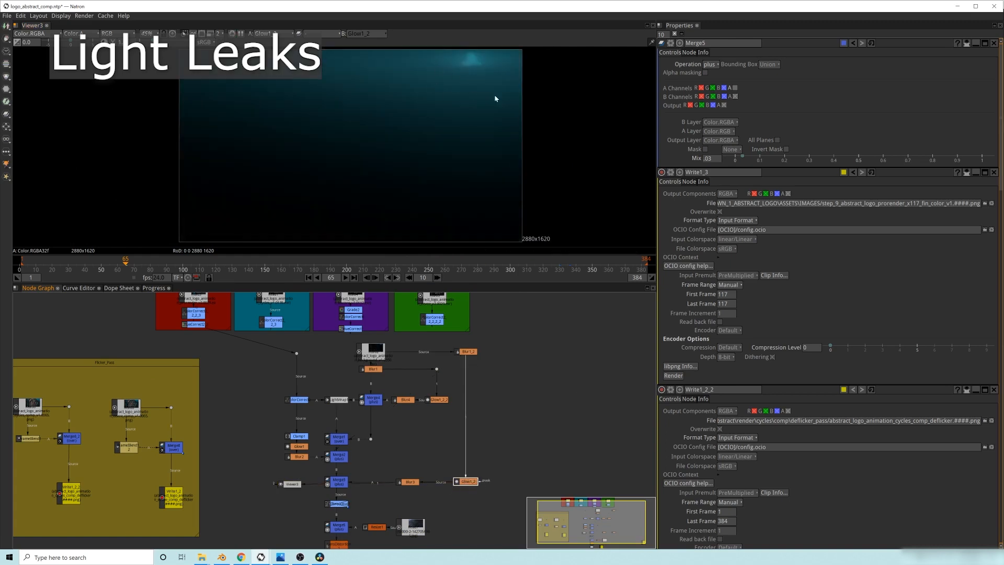
pyautogui.scroll(5, 476, 78)
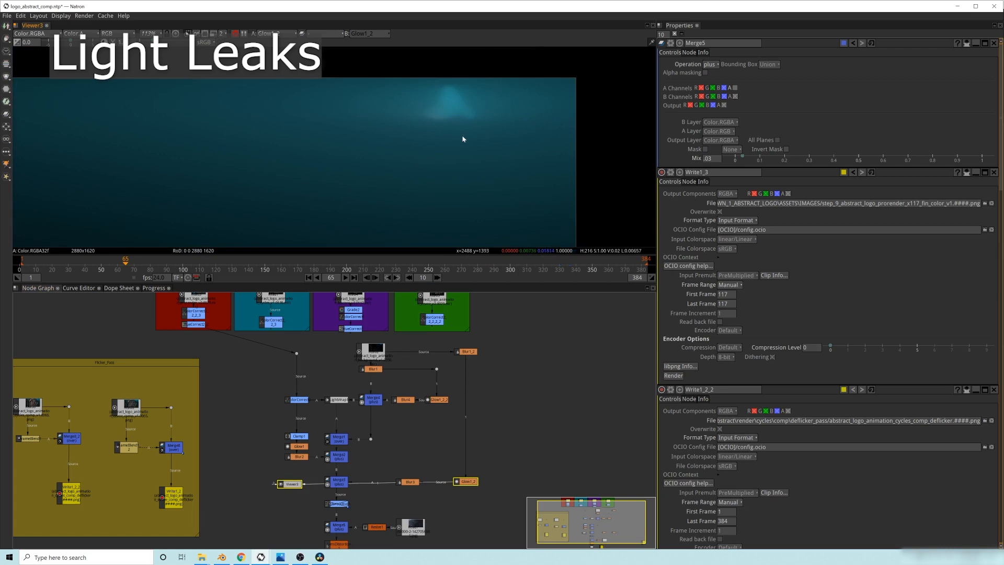
pyautogui.moveTo(409, 487); pyautogui.dragTo(427, 469, button='middle')
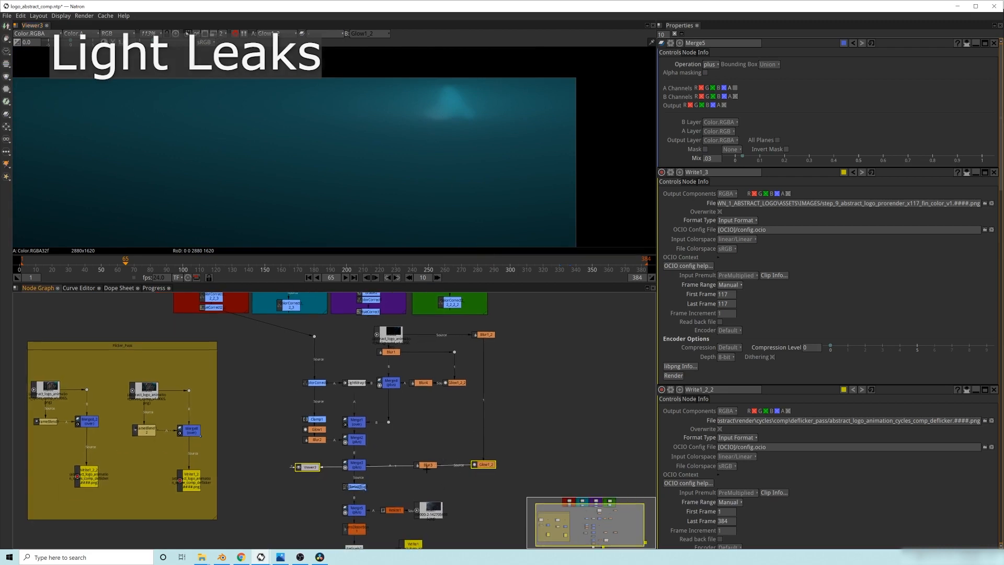
pyautogui.click(426, 465)
pyautogui.press('1')
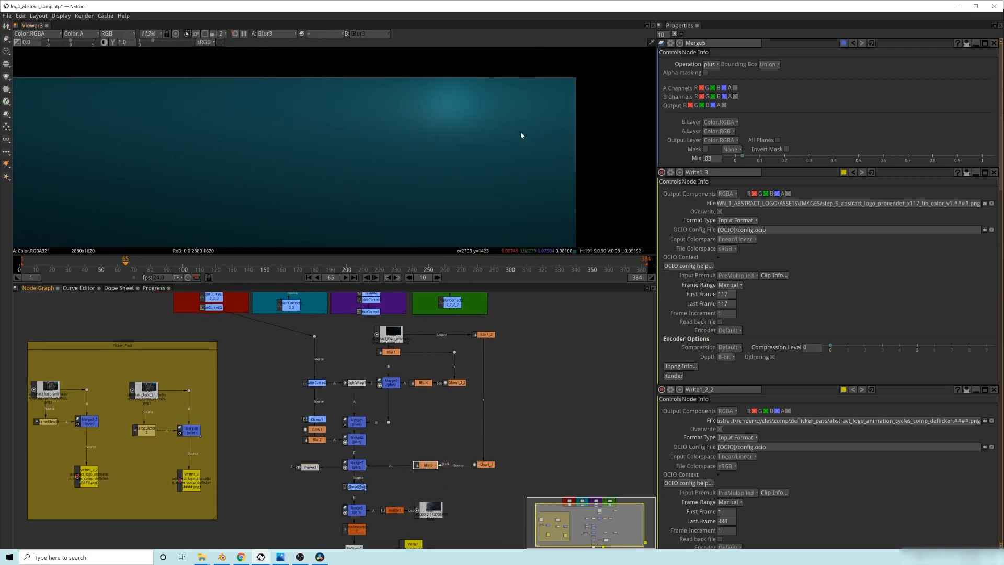
# - Display the Merge3 output, move Viewer3 farther left of it, and toggle Merge3 off and on to compare the light leaks
pyautogui.scroll(1, 209, 544)
pyautogui.click(387, 446)
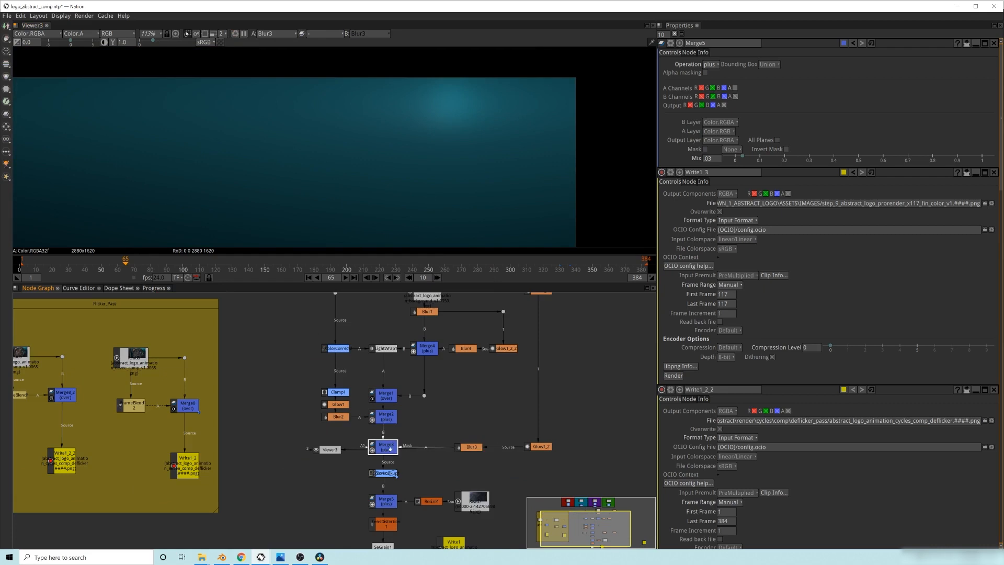
pyautogui.press('1')
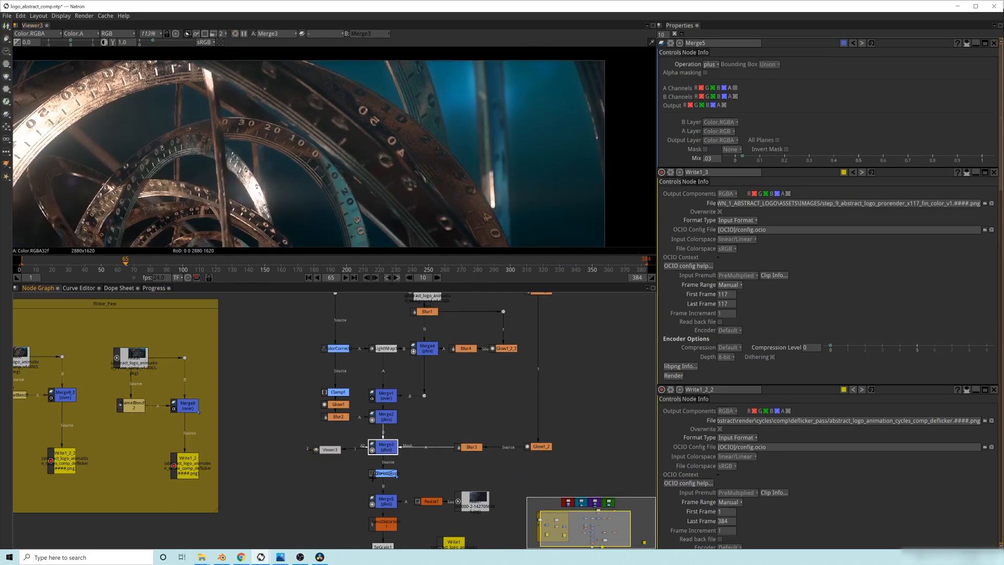
pyautogui.press('d')
pyautogui.moveTo(320, 450); pyautogui.dragTo(273, 464)
pyautogui.click(383, 449)
pyautogui.press('d')
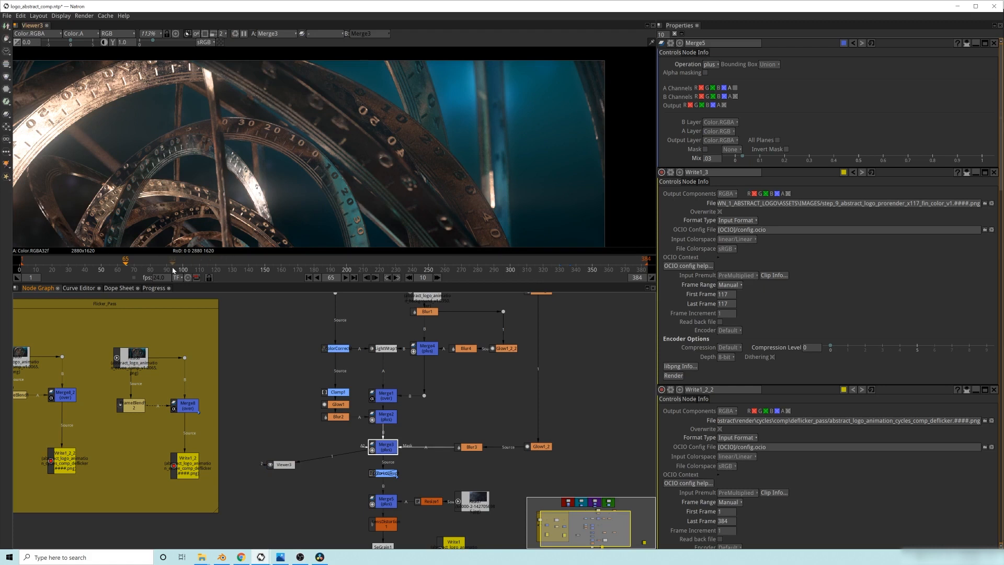
# - Go to frame 117 and display the ColorLookup1 output, with Viewer3 placed level with the node on its left
pyautogui.click(211, 273)
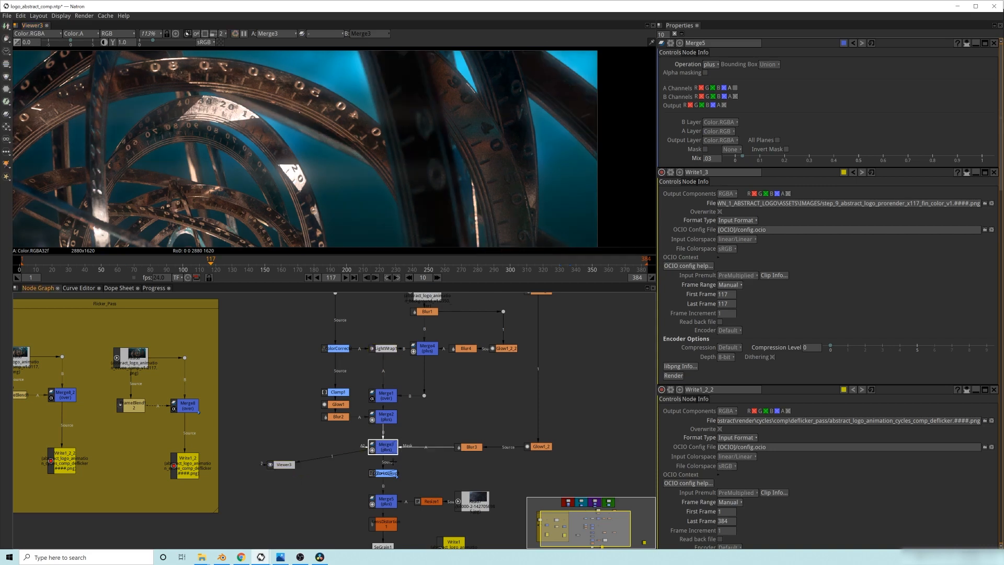
pyautogui.scroll(-4, 415, 114)
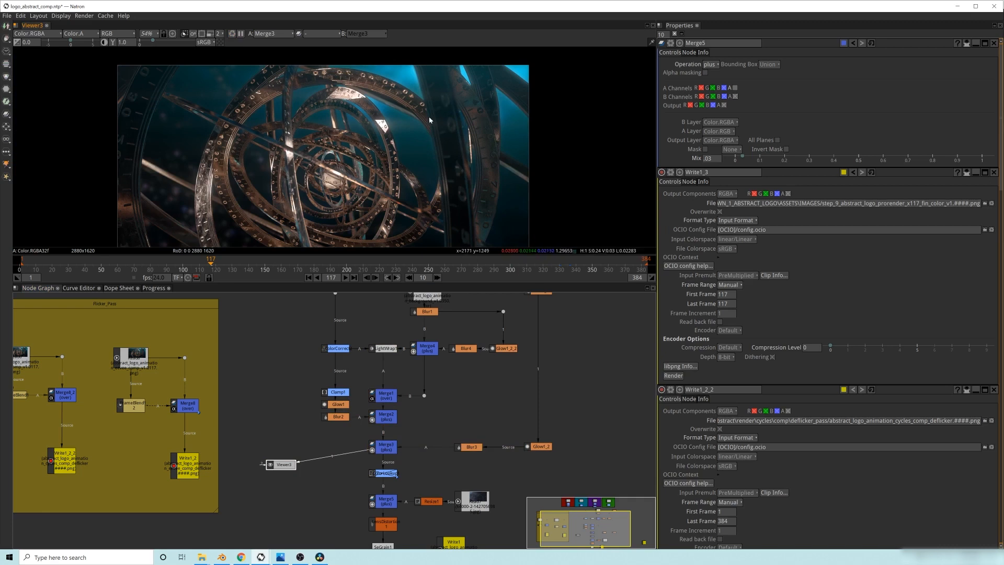
pyautogui.moveTo(431, 416); pyautogui.dragTo(435, 361, button='middle')
pyautogui.click(392, 419)
pyautogui.press('1')
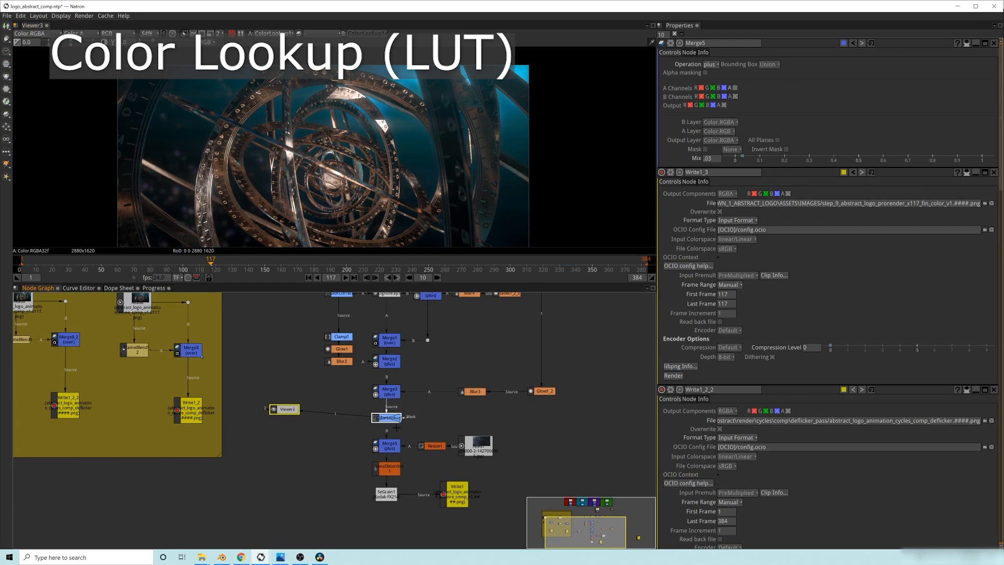
pyautogui.scroll(5, 397, 428)
pyautogui.moveTo(262, 386); pyautogui.dragTo(310, 402, button='middle')
pyautogui.moveTo(170, 399); pyautogui.dragTo(177, 422)
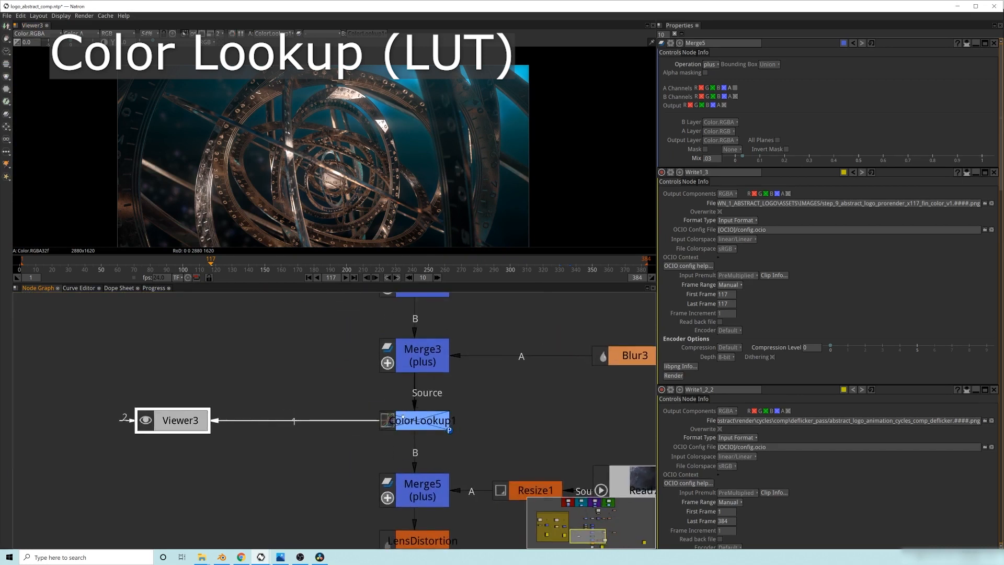
# - Enable ColorLookup1 and toggle it off and on again to compare the graded and ungraded image
pyautogui.click(411, 416)
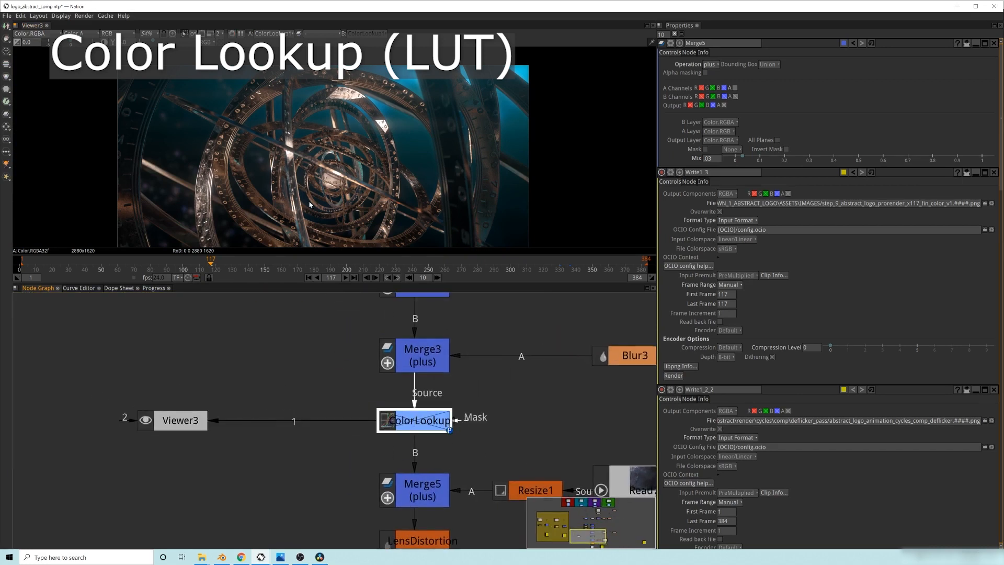
pyautogui.press('d')
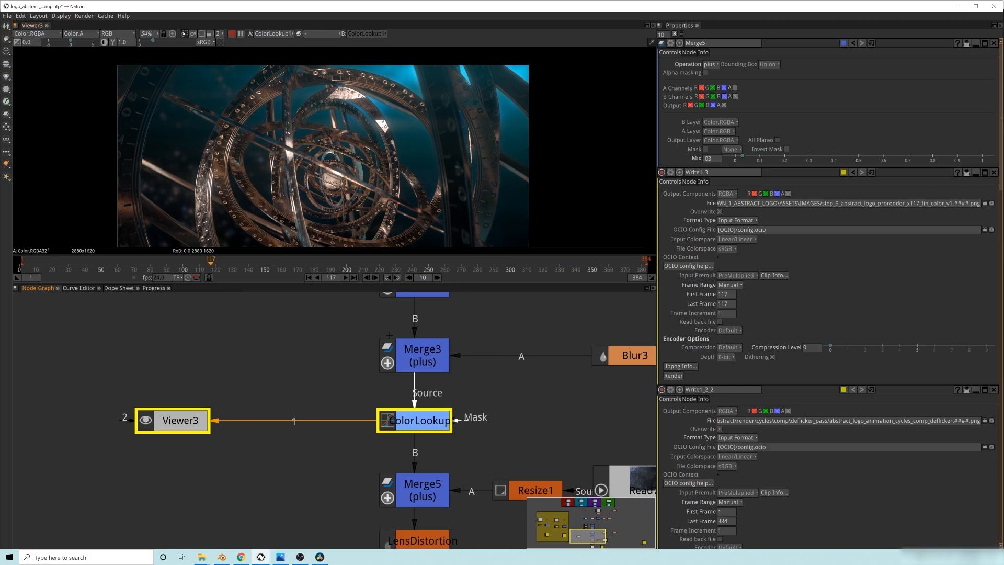
pyautogui.moveTo(412, 184); pyautogui.dragTo(444, 166, button='middle')
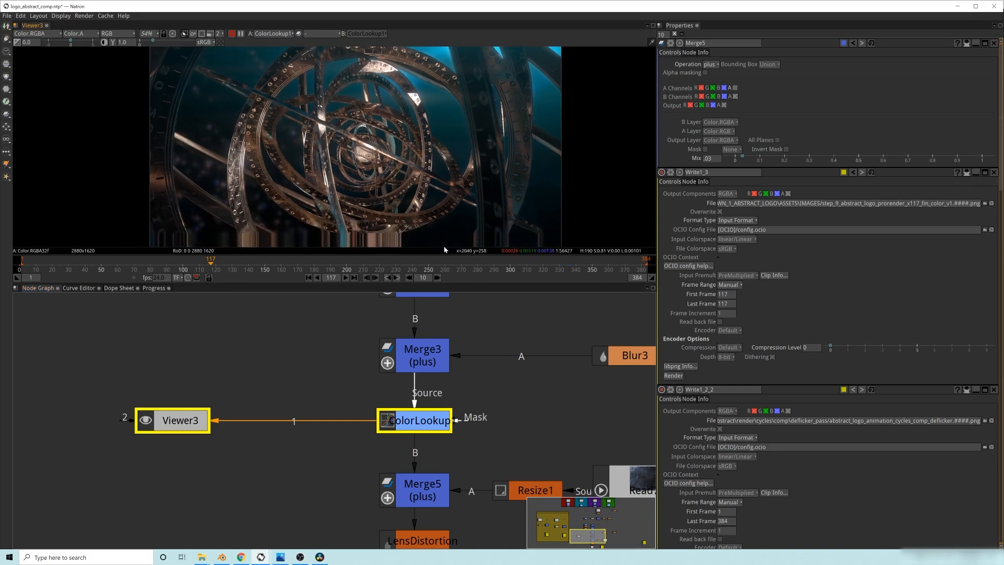
pyautogui.click(407, 421)
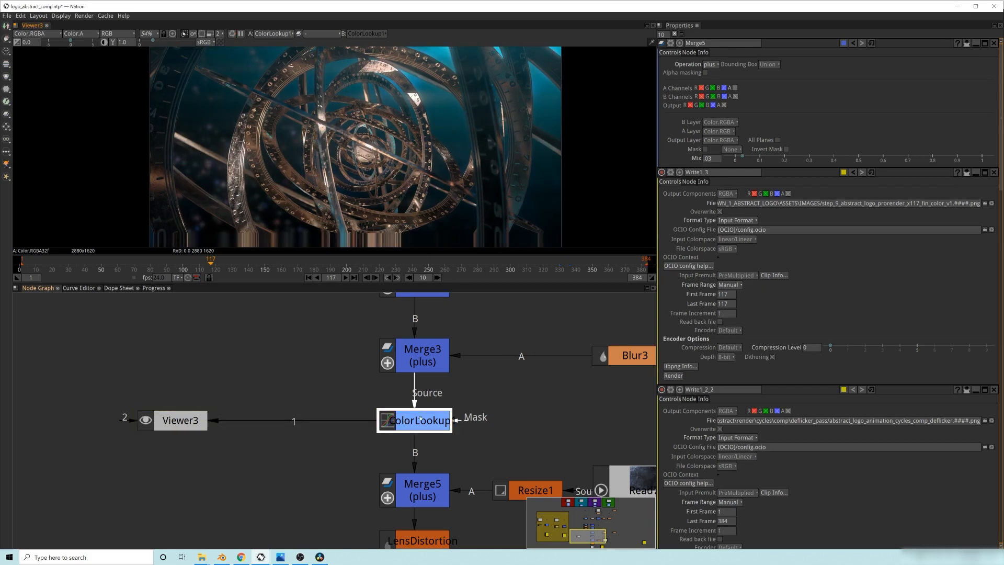
pyautogui.click(414, 423)
pyautogui.press('d')
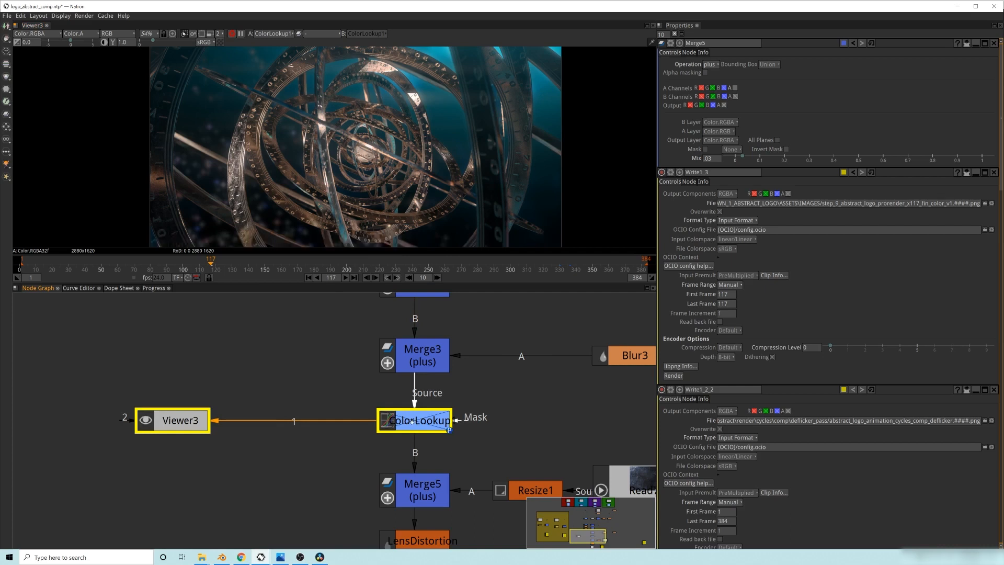
pyautogui.press('d')
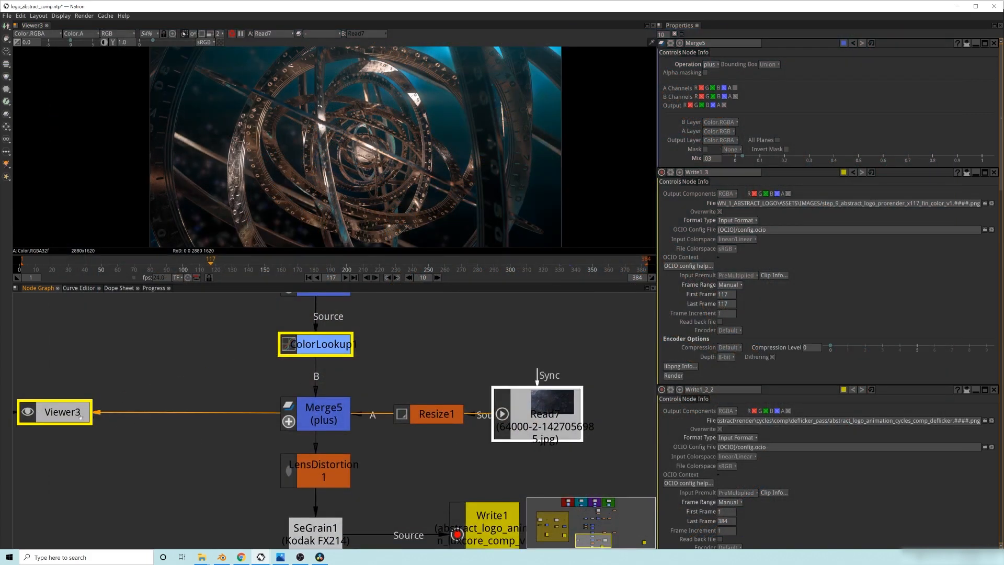
# - Delete Viewer3, create a new viewer for the Read7 lens dirt image, and place it to the left of LensDistortion1
pyautogui.press('Delete')
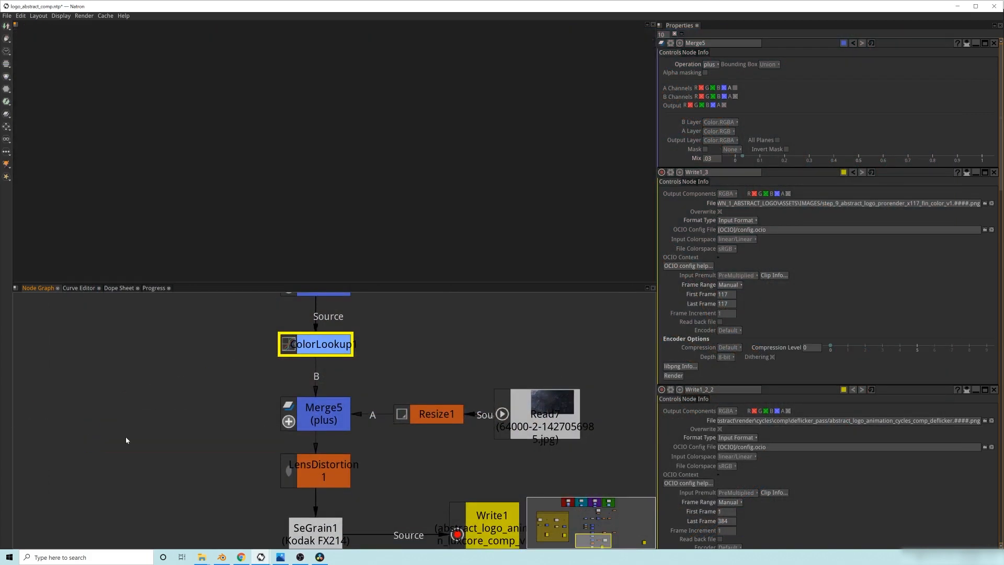
pyautogui.click(546, 414)
pyautogui.press('1')
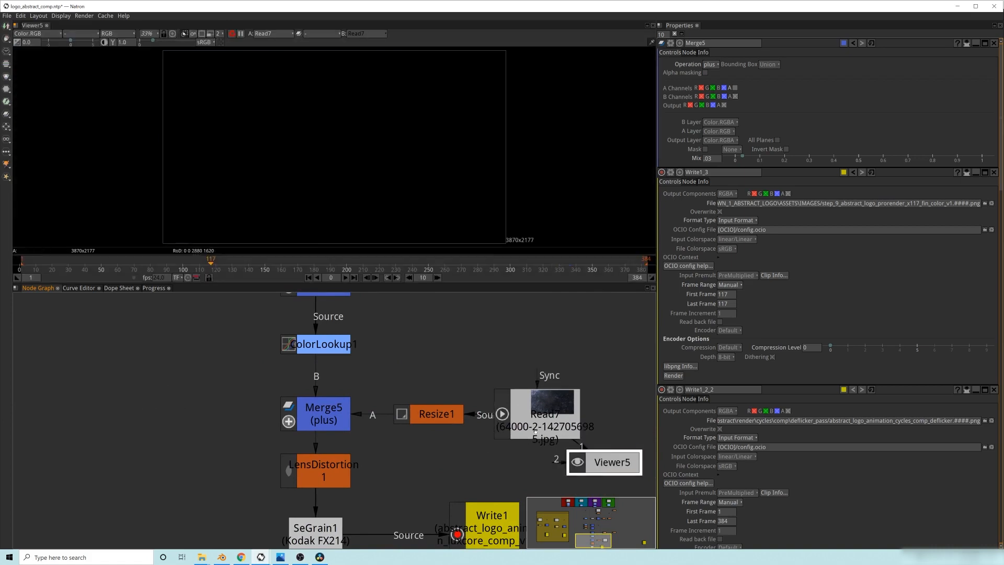
pyautogui.moveTo(604, 472); pyautogui.dragTo(102, 449)
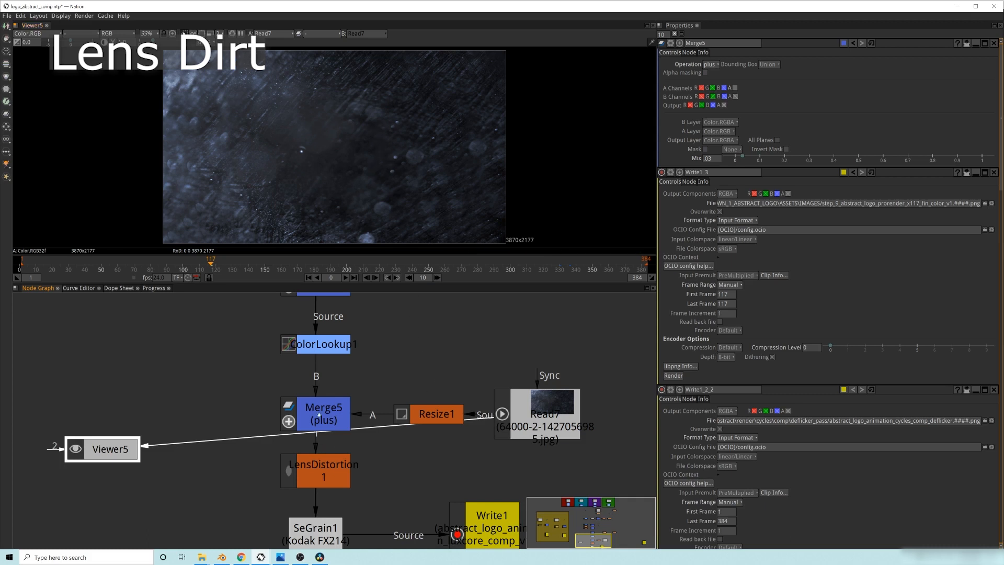
pyautogui.moveTo(98, 451); pyautogui.dragTo(87, 469)
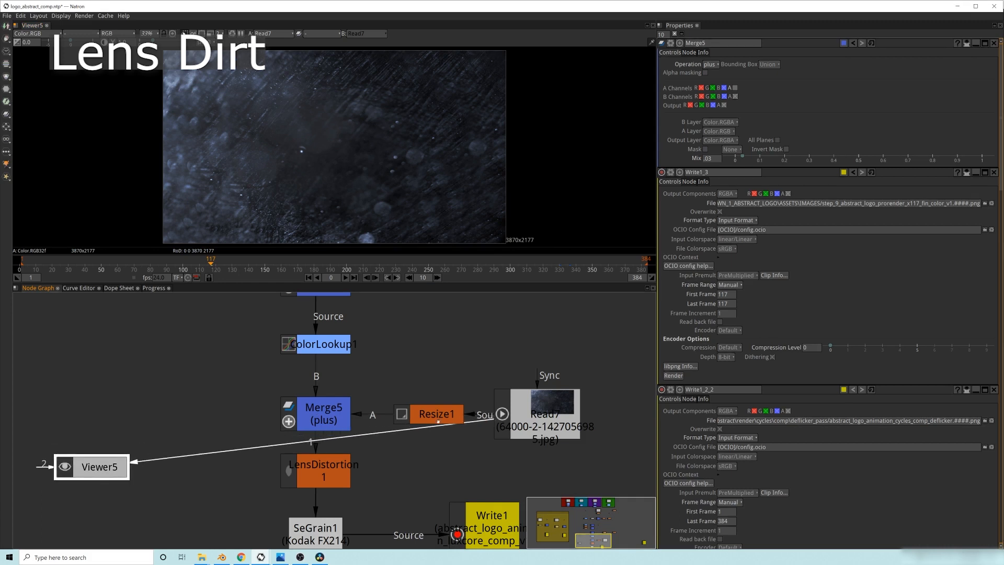
# - Examine the whole Read7 lens dirt image and display its resized version from Resize1
pyautogui.scroll(-2, 287, 150)
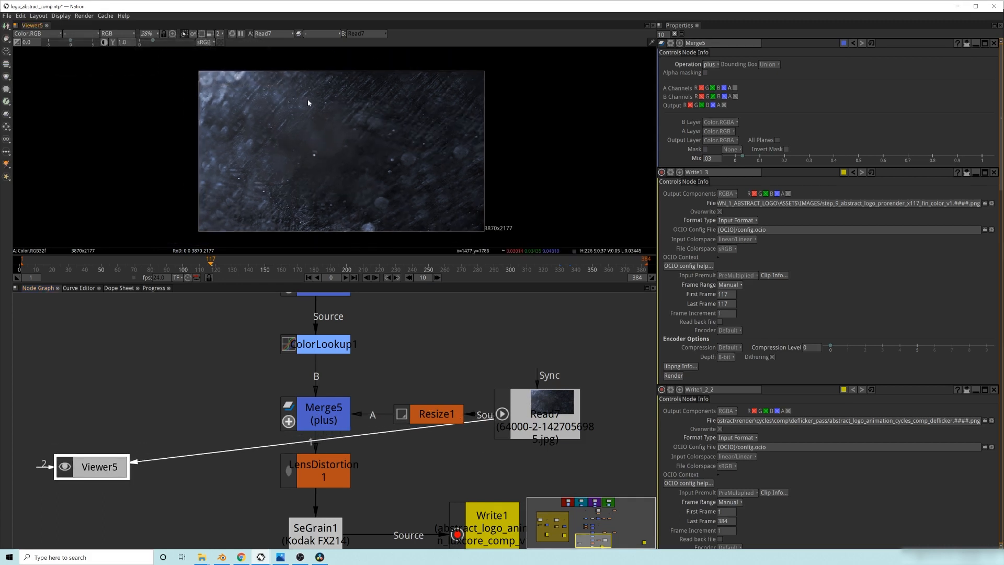
pyautogui.click(436, 414)
pyautogui.press('1')
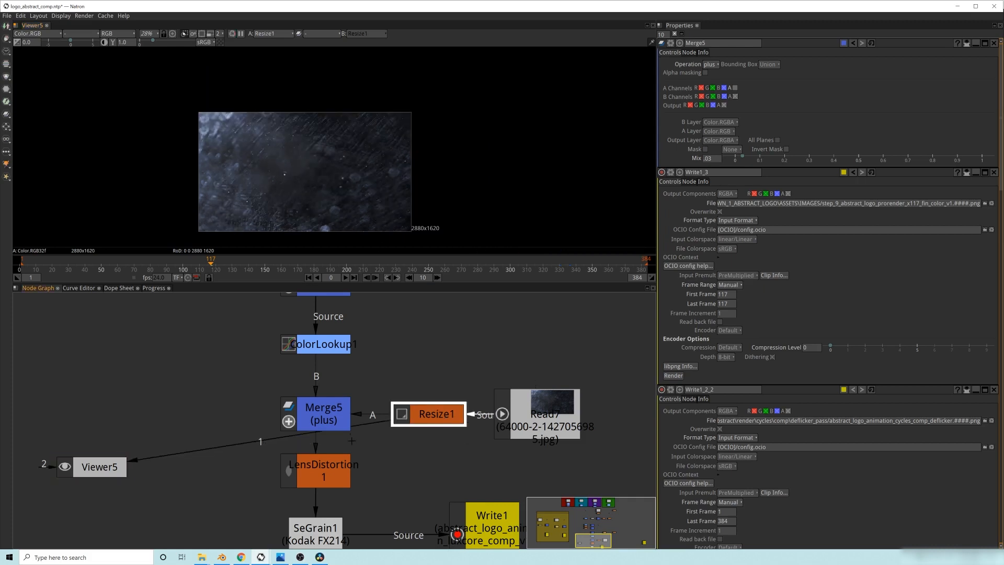
# - Display the Merge5 output in Viewer5 with the whole frame in view
pyautogui.scroll(1, 429, 224)
pyautogui.moveTo(428, 218); pyautogui.dragTo(446, 174, button='middle')
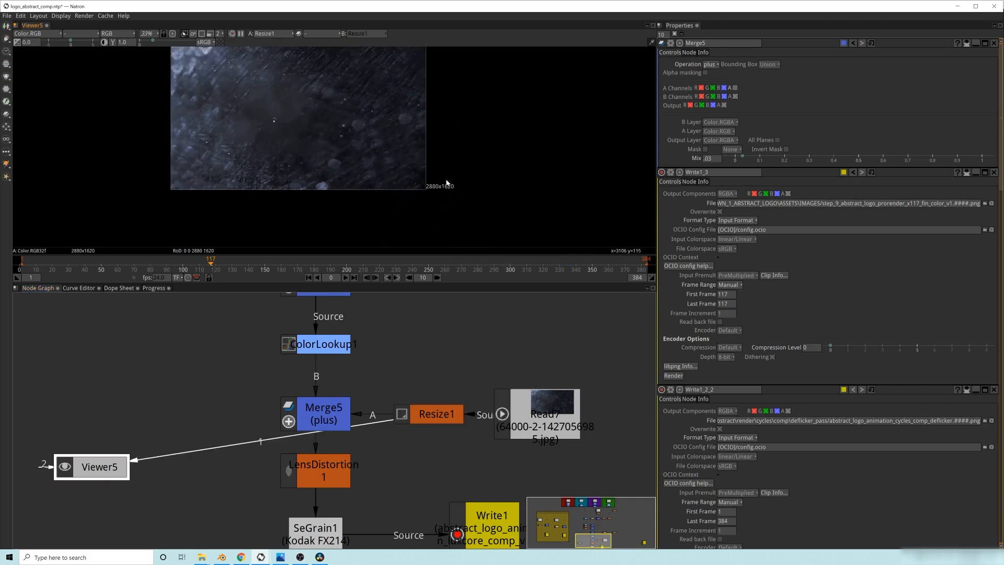
pyautogui.click(324, 414)
pyautogui.press('1')
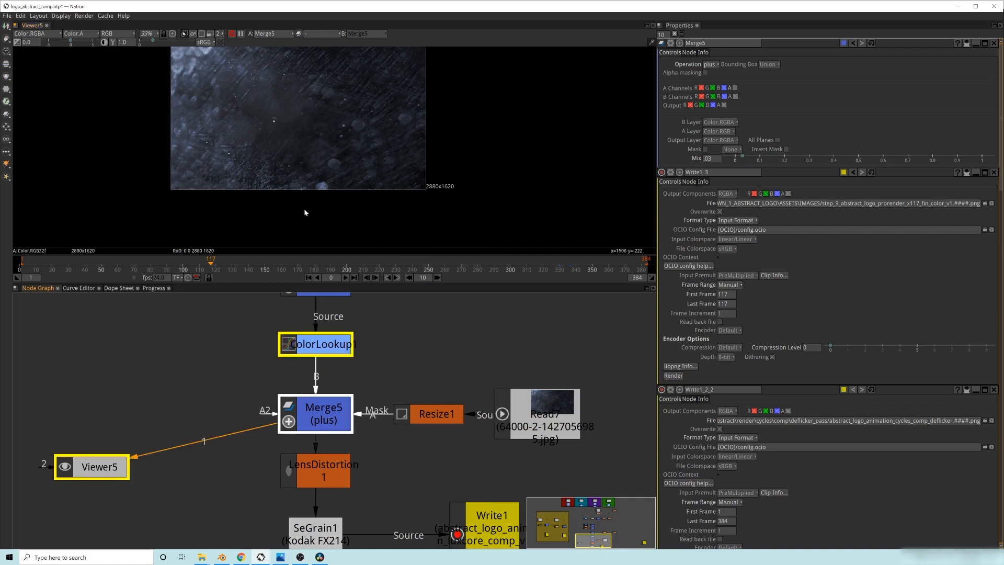
pyautogui.moveTo(287, 202); pyautogui.dragTo(342, 218, button='middle')
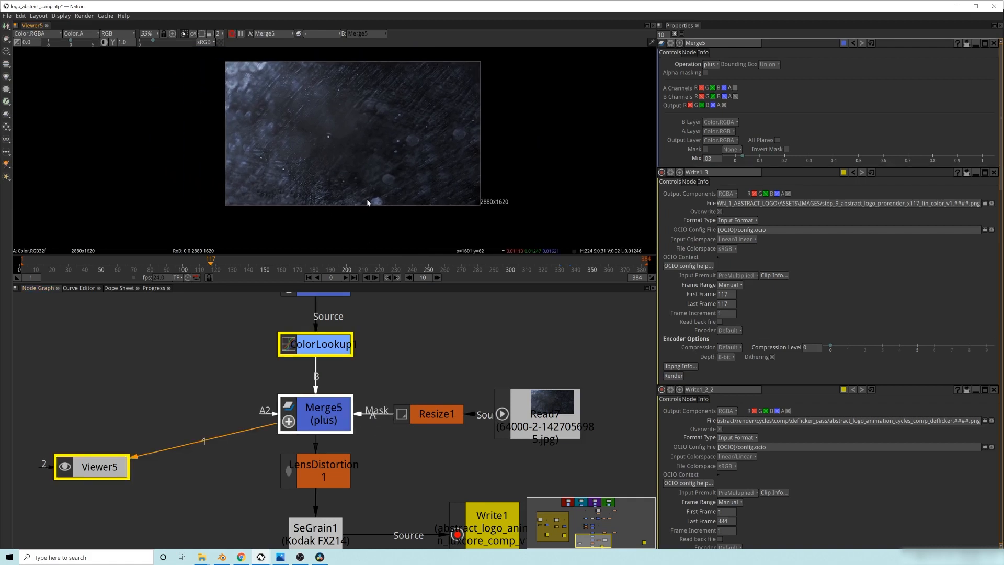
# - Disable ColorLookup1 and inspect the ungraded composite with lens dirt up close
pyautogui.click(377, 388)
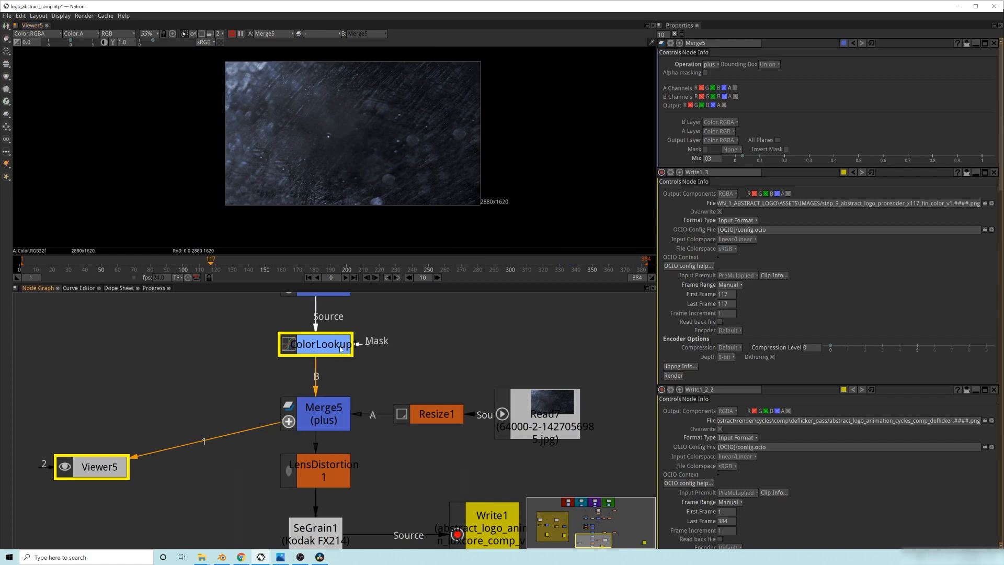
pyautogui.press('d')
pyautogui.moveTo(335, 298); pyautogui.dragTo(344, 313, button='middle')
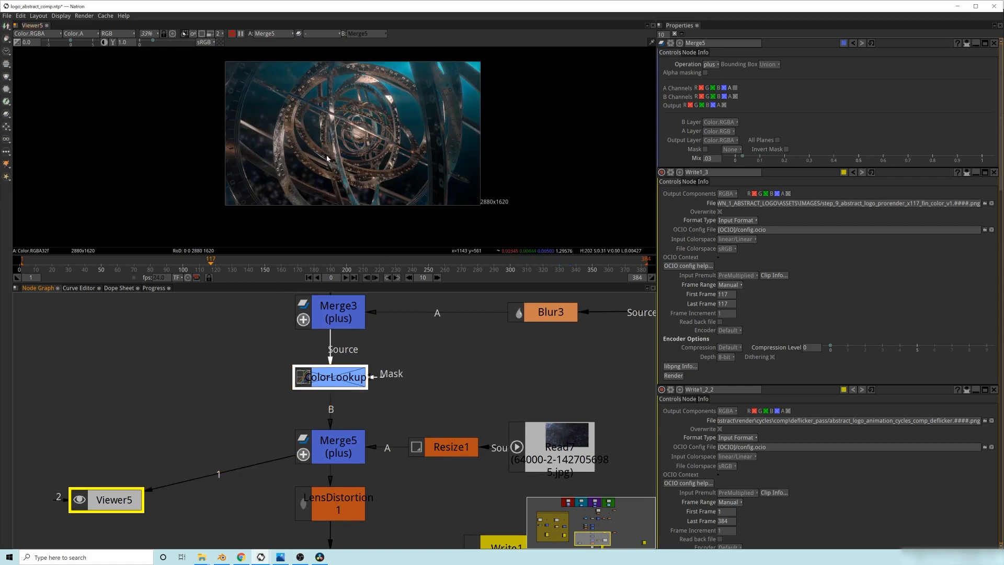
pyautogui.scroll(3, 318, 144)
pyautogui.moveTo(318, 145); pyautogui.dragTo(310, 162, button='middle')
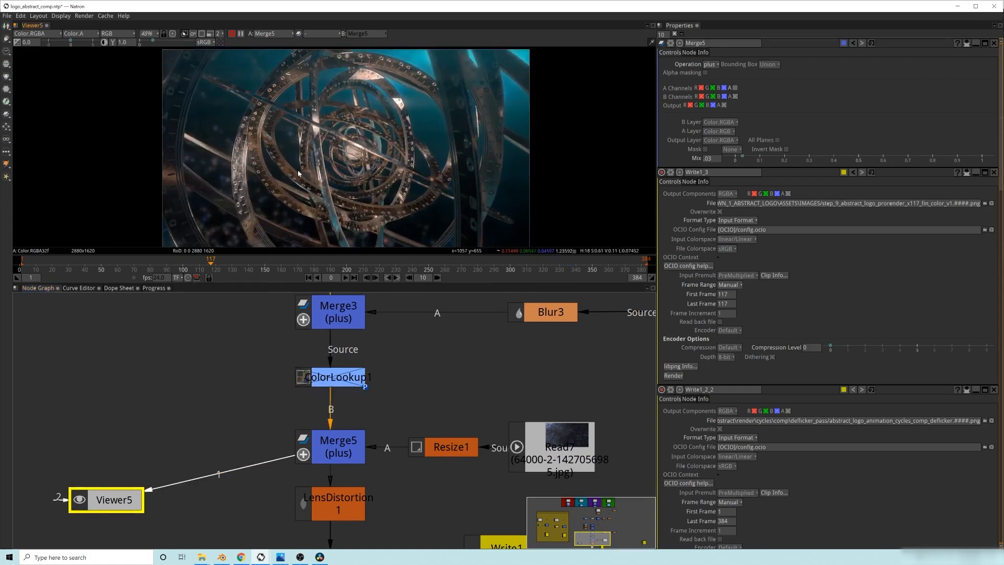
# - Try a Merge5 mix of 0.638 to exaggerate the lens dirt and settle the mix at 0.039
pyautogui.click(327, 448)
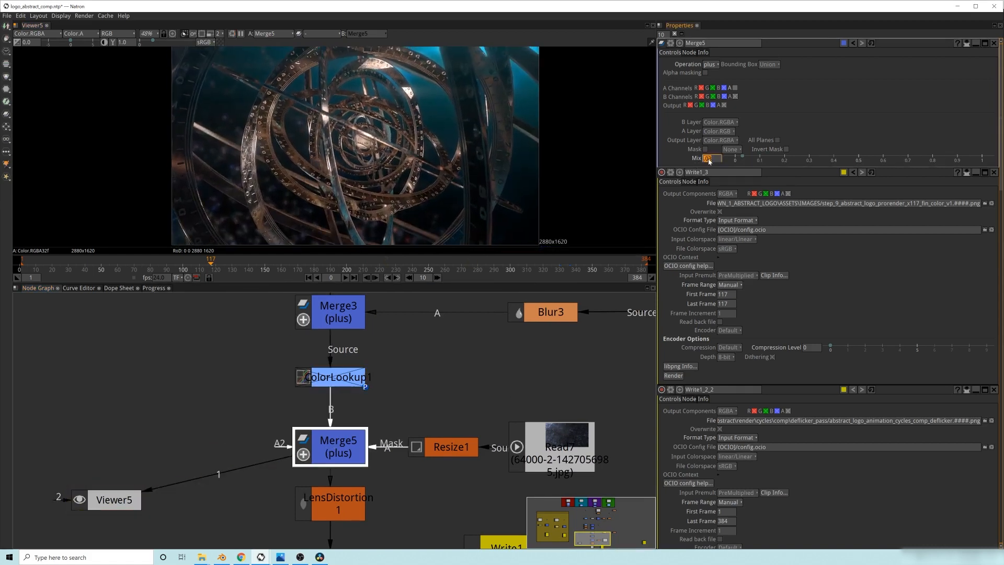
pyautogui.click(894, 161)
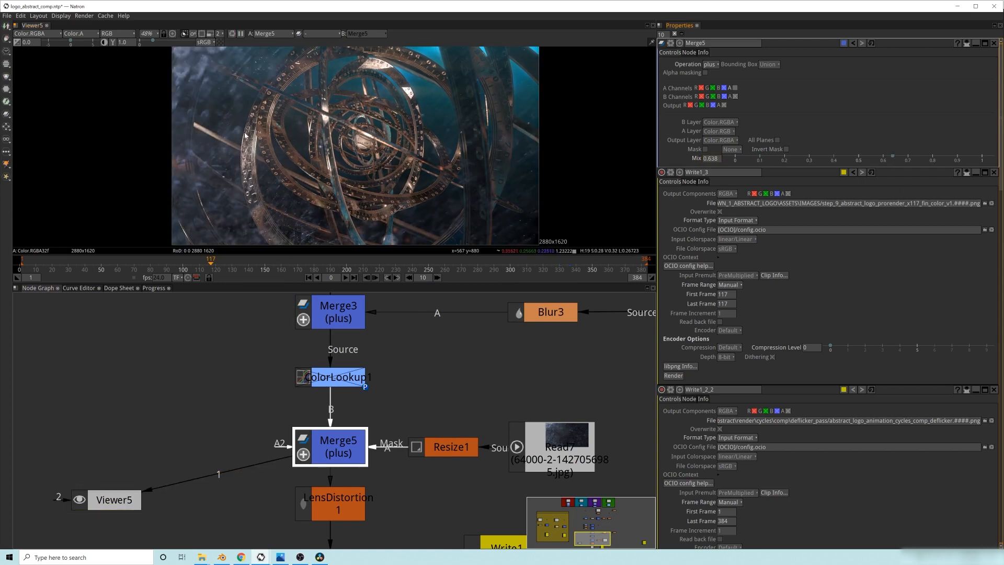
pyautogui.moveTo(246, 66); pyautogui.dragTo(263, 81, button='middle')
pyautogui.moveTo(340, 193); pyautogui.dragTo(308, 179, button='middle')
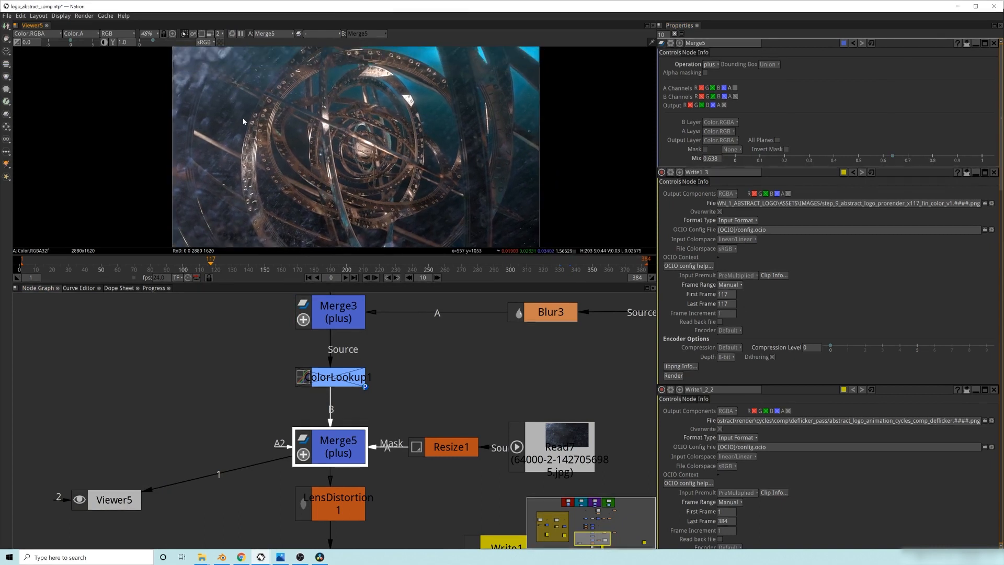
pyautogui.scroll(-1, 316, 116)
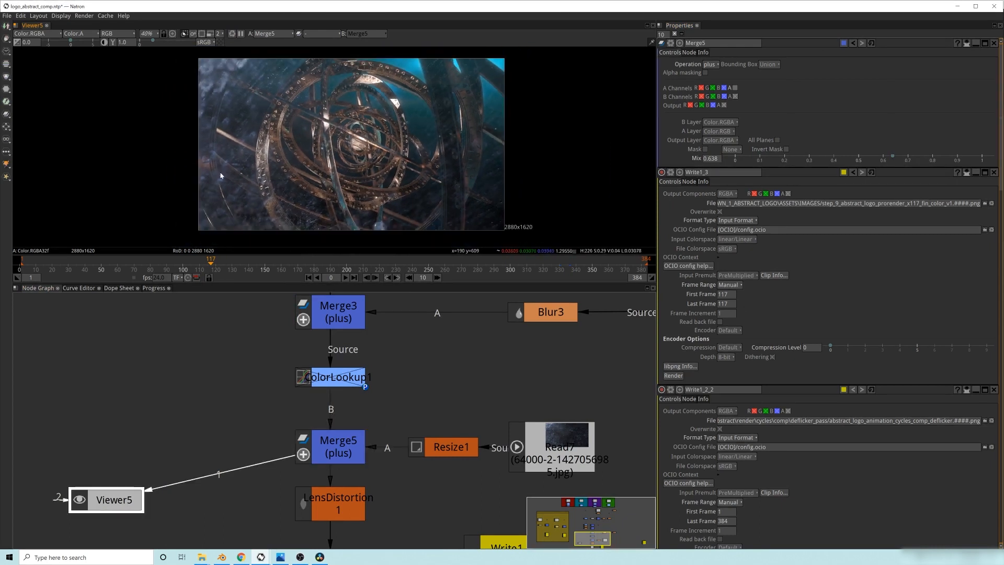
pyautogui.moveTo(893, 157); pyautogui.dragTo(747, 163)
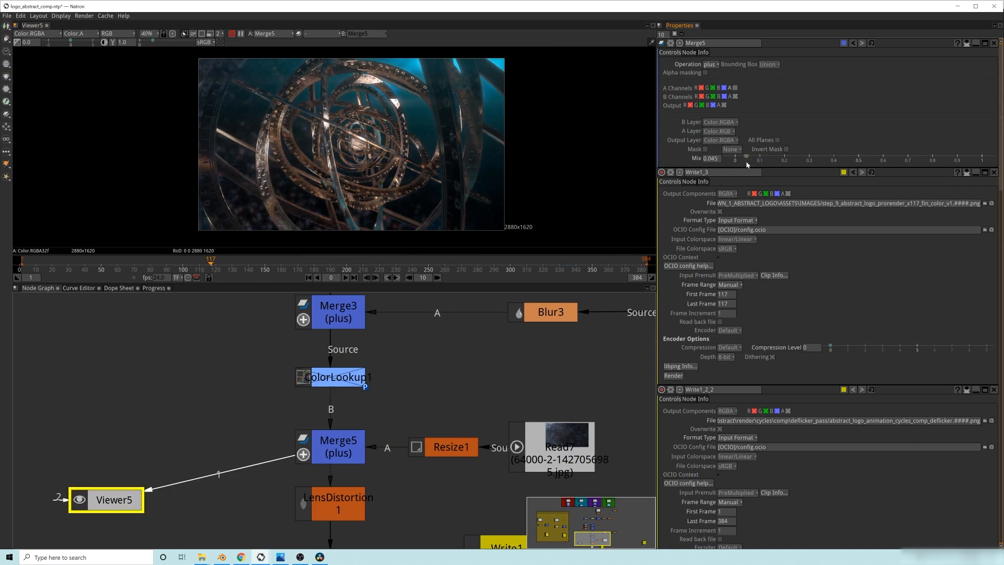
pyautogui.moveTo(746, 159); pyautogui.dragTo(744, 158)
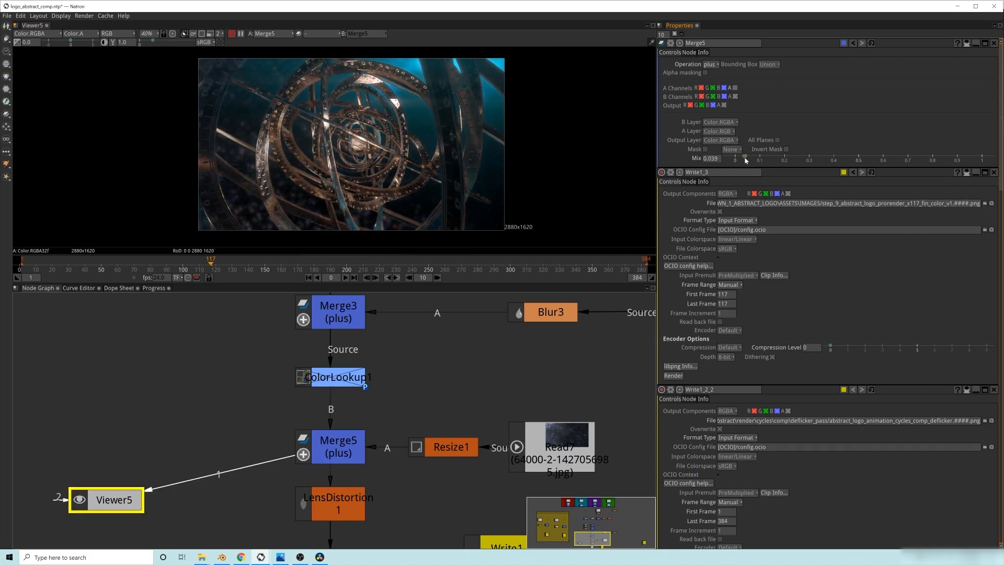
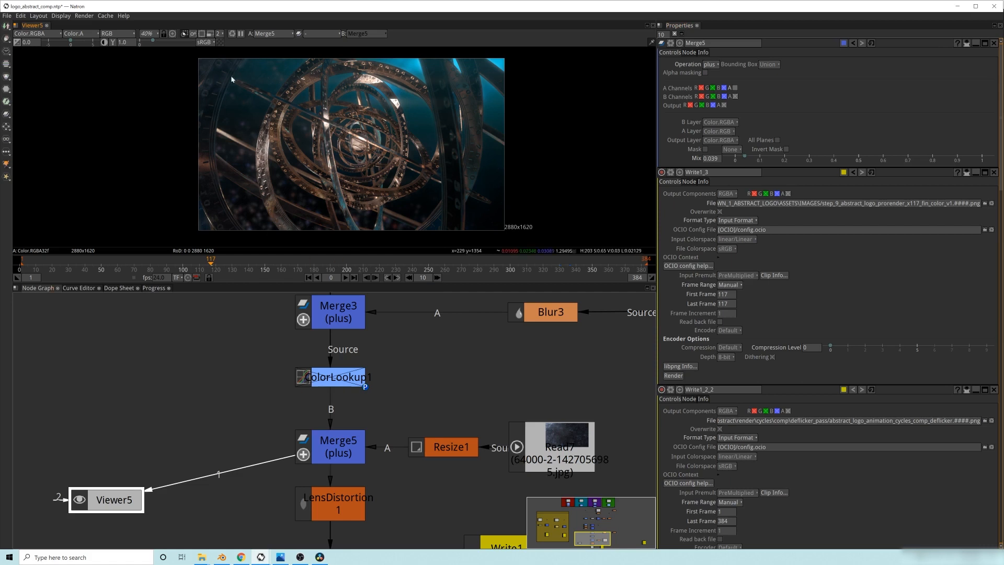
# - Display the LensDistortion1 output and place Viewer5 level with the node on its left
pyautogui.moveTo(401, 428); pyautogui.dragTo(342, 409, button='middle')
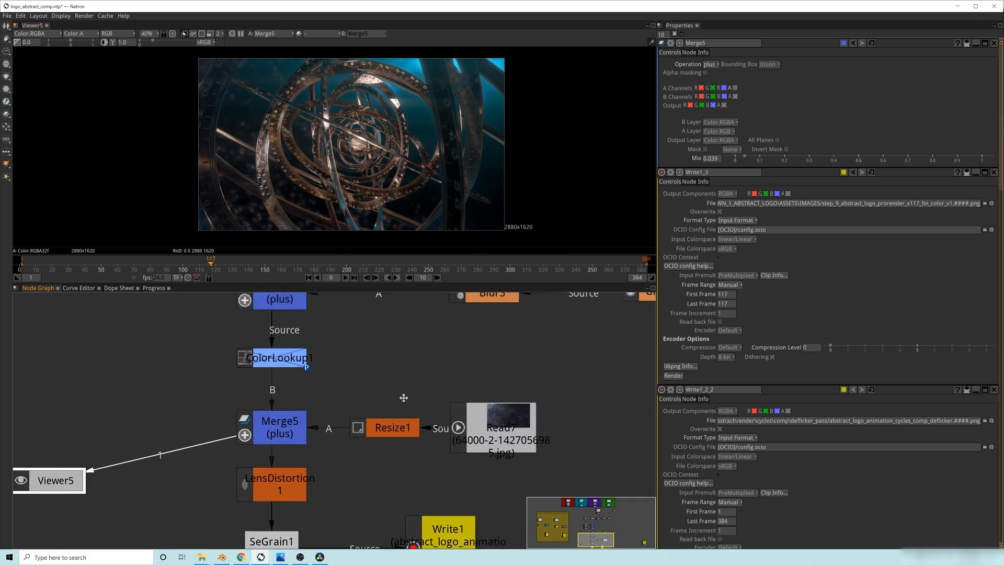
pyautogui.moveTo(404, 399); pyautogui.dragTo(383, 369, button='middle')
pyautogui.moveTo(368, 430)
pyautogui.mouseDown(button='middle')
pyautogui.moveTo(387, 422)
pyautogui.moveTo(372, 449)
pyautogui.mouseUp(button='middle')
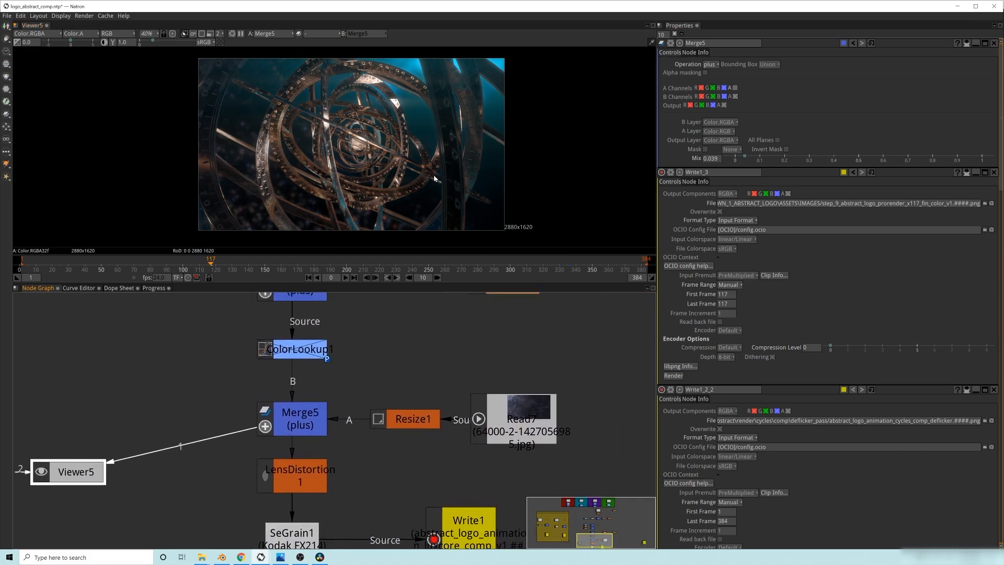
pyautogui.click(295, 468)
pyautogui.press('1')
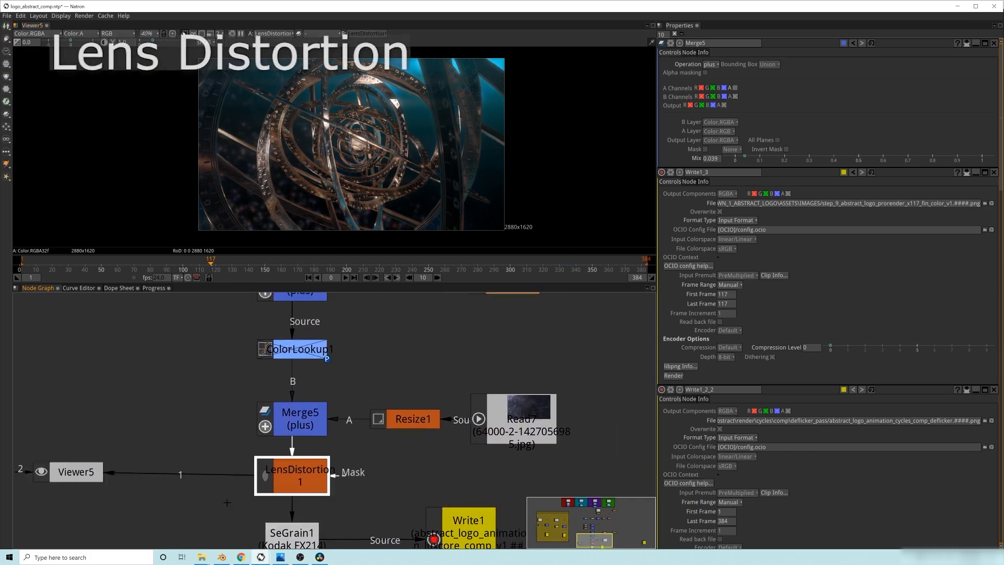
pyautogui.moveTo(72, 473); pyautogui.dragTo(95, 476)
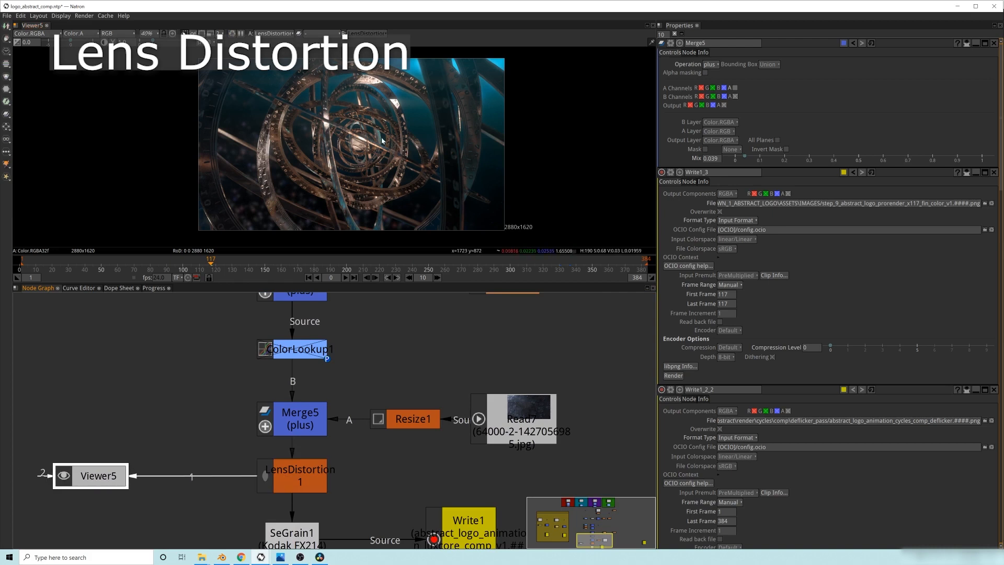
# - Toggle LensDistortion1 off and on again to compare the image with and without distortion
pyautogui.scroll(2, 367, 148)
pyautogui.scroll(2, 343, 146)
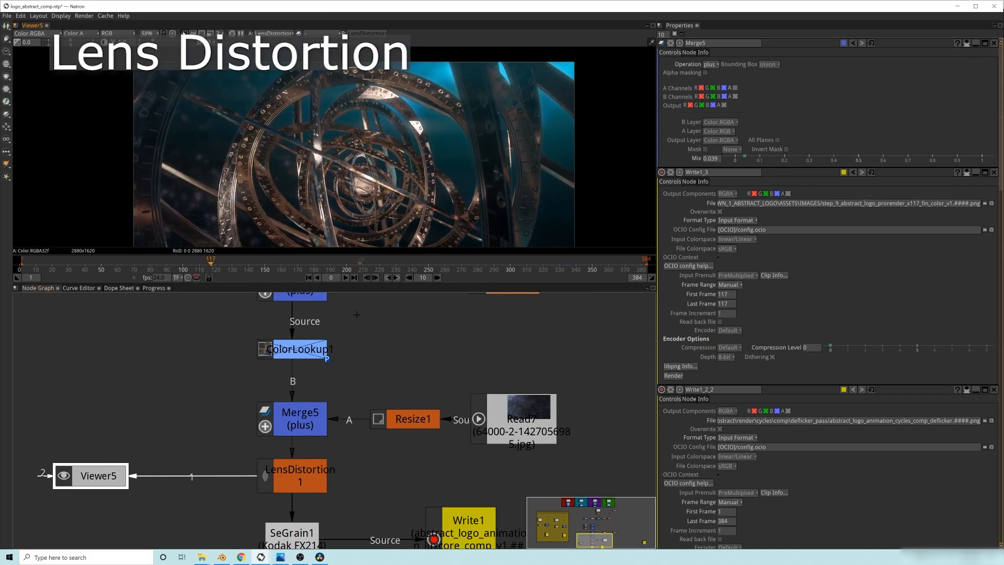
pyautogui.click(300, 476)
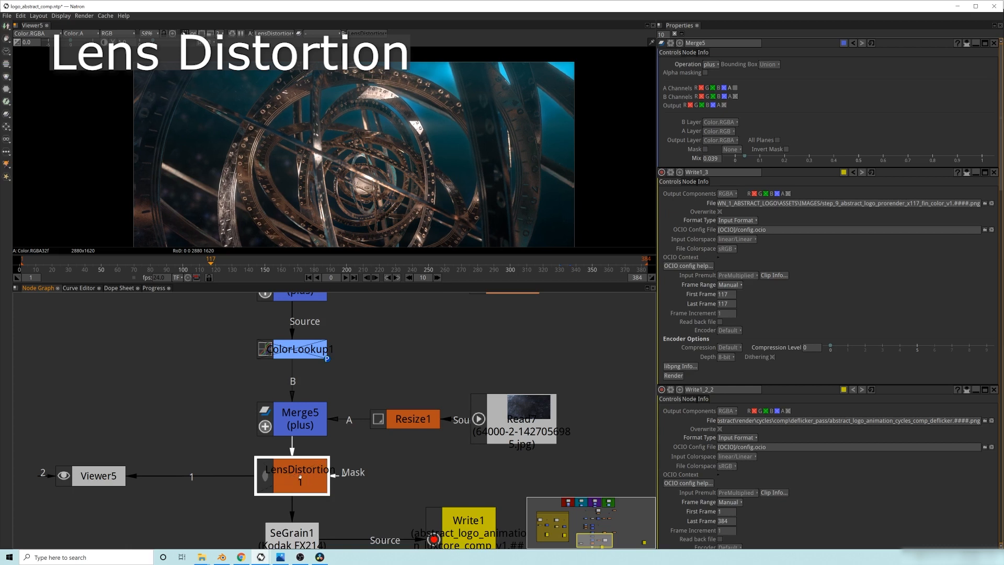
pyautogui.press('d')
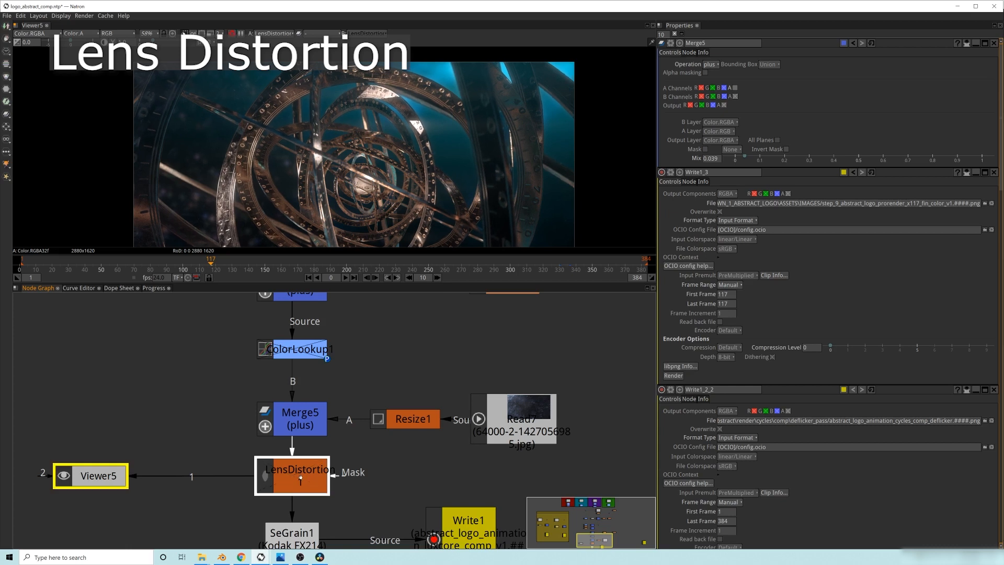
pyautogui.press('d')
# - Display the SeGrain1 output and place Viewer5 level with the node on its left
pyautogui.click(308, 477)
pyautogui.press('1')
pyautogui.moveTo(95, 413); pyautogui.dragTo(157, 477)
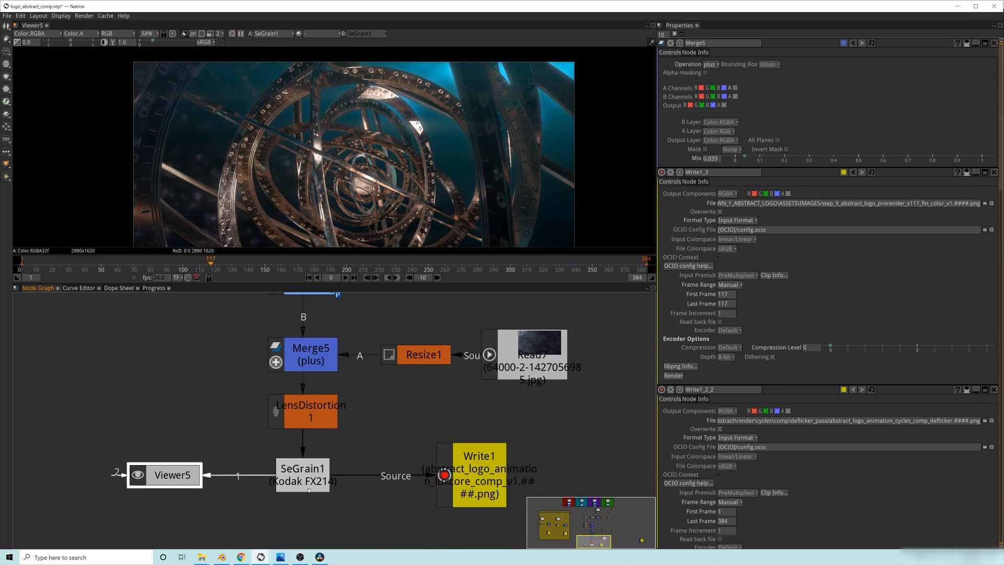
# - Open the SeGrain1 settings and examine the Kodak FX214 grain up close in the image
pyautogui.click(303, 473)
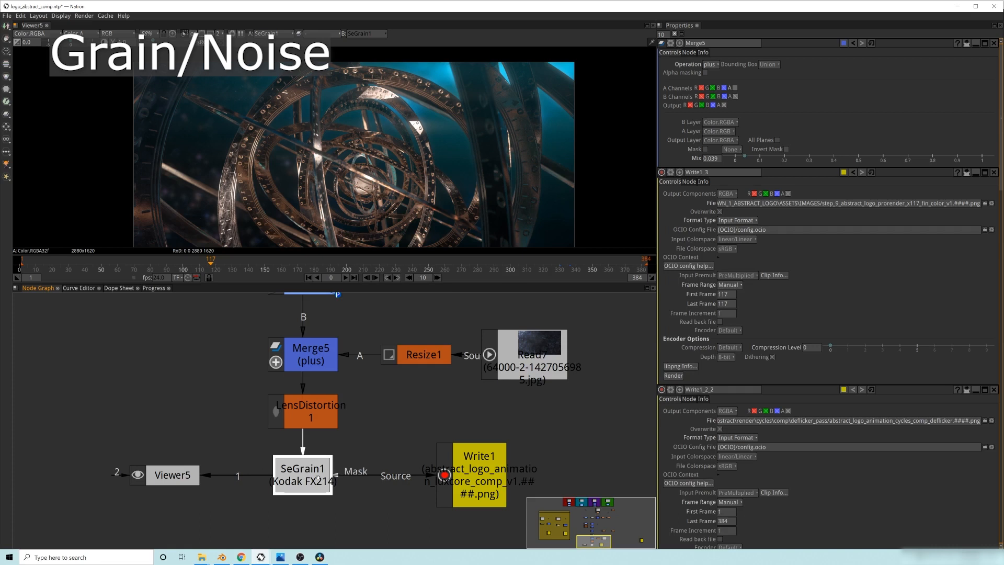
pyautogui.doubleClick(305, 470)
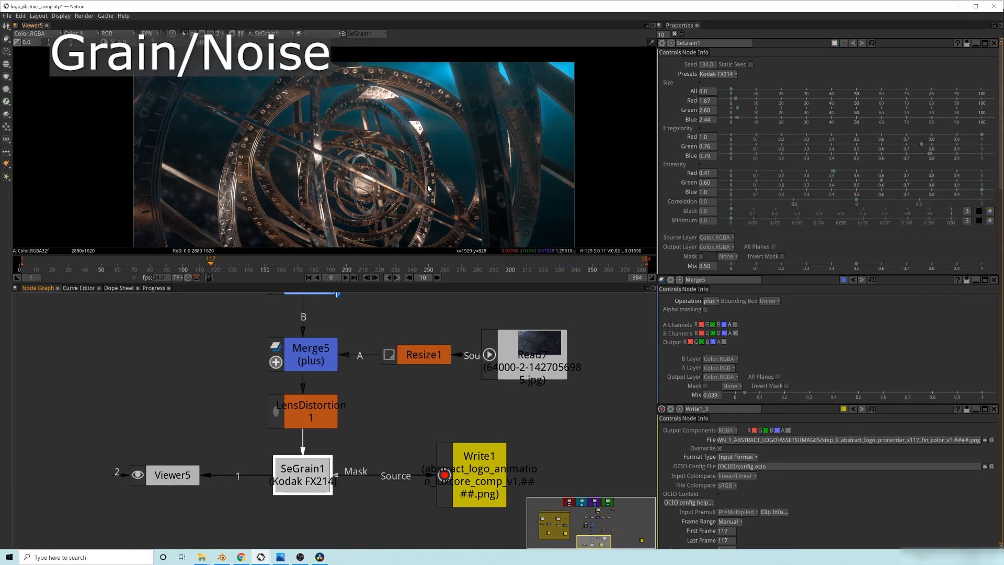
pyautogui.moveTo(256, 180); pyautogui.dragTo(256, 128, button='middle')
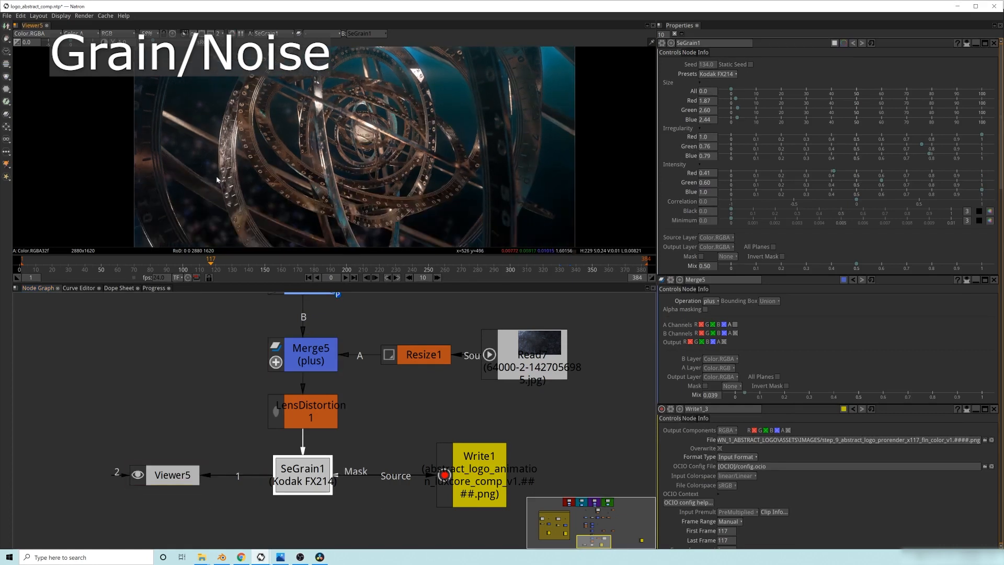
pyautogui.scroll(2, 233, 172)
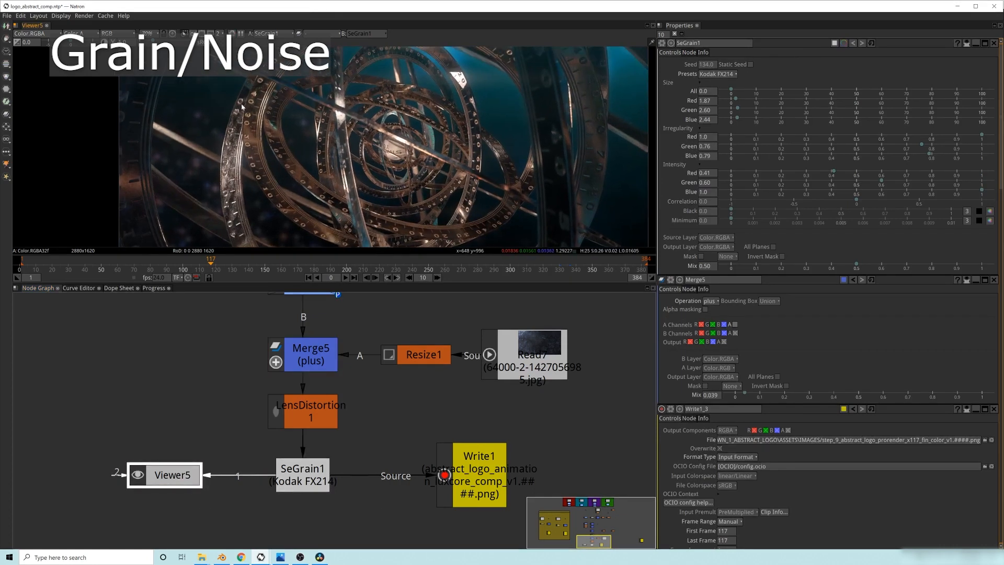
pyautogui.moveTo(268, 189); pyautogui.dragTo(239, 188, button='middle')
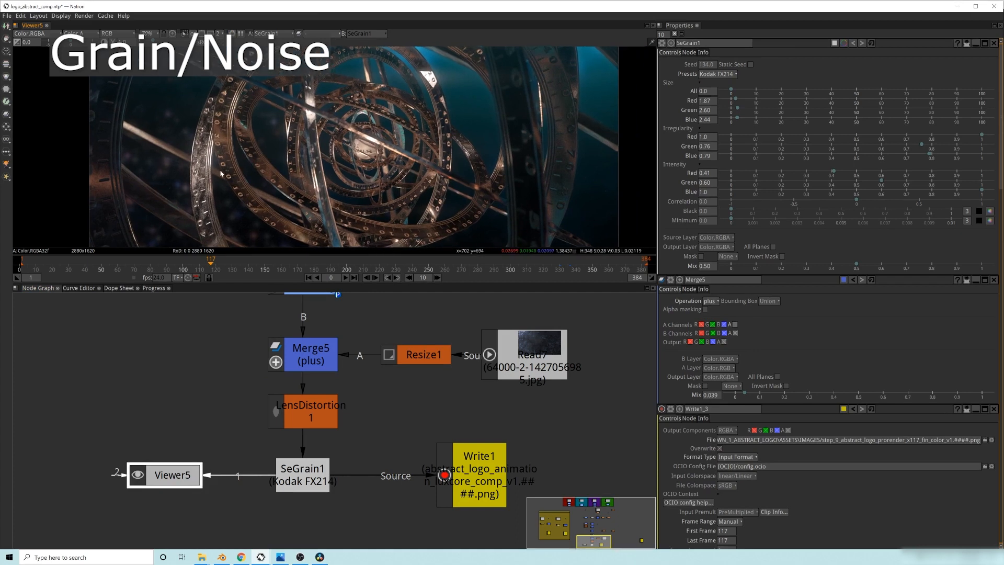
# - Review the finished composite across the frame along with the upstream glow, blur and merge nodes in the node graph
pyautogui.moveTo(422, 335); pyautogui.dragTo(419, 407, button='middle')
pyautogui.moveTo(404, 303); pyautogui.dragTo(363, 445, button='middle')
pyautogui.moveTo(453, 266); pyautogui.dragTo(400, 388, button='middle')
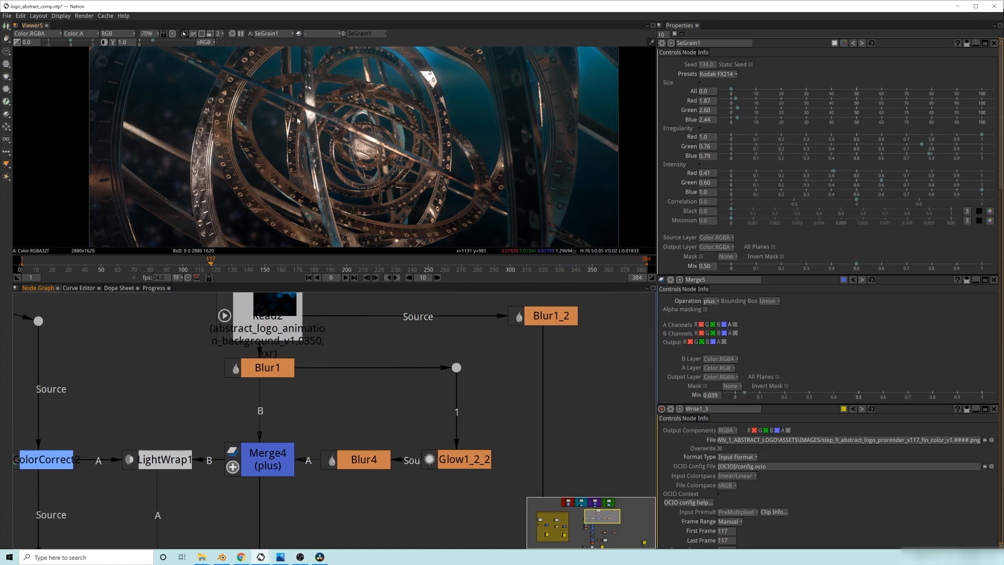
pyautogui.moveTo(342, 167); pyautogui.dragTo(389, 112, button='middle')
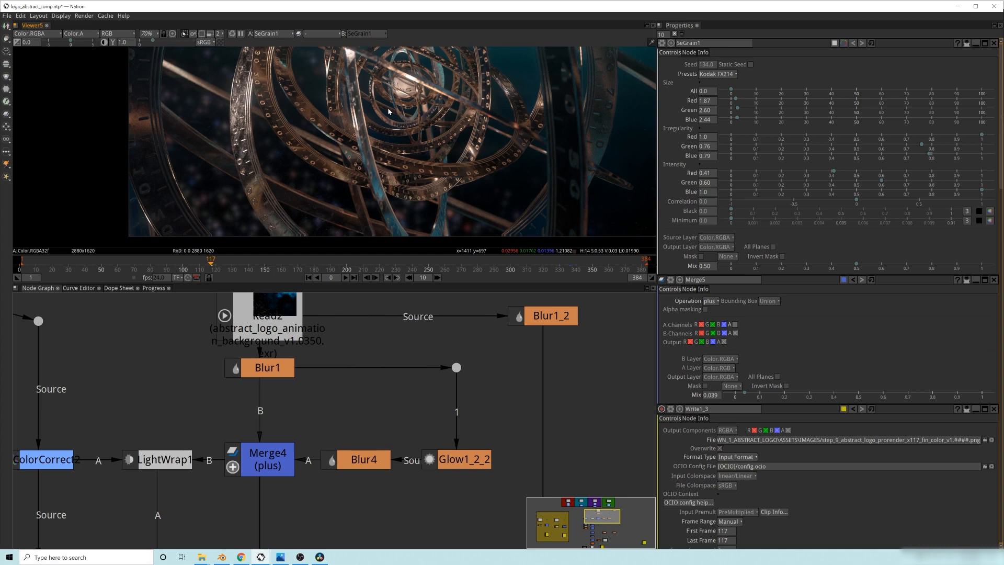
pyautogui.moveTo(388, 136); pyautogui.dragTo(379, 205, button='middle')
pyautogui.moveTo(424, 234); pyautogui.dragTo(381, 172, button='middle')
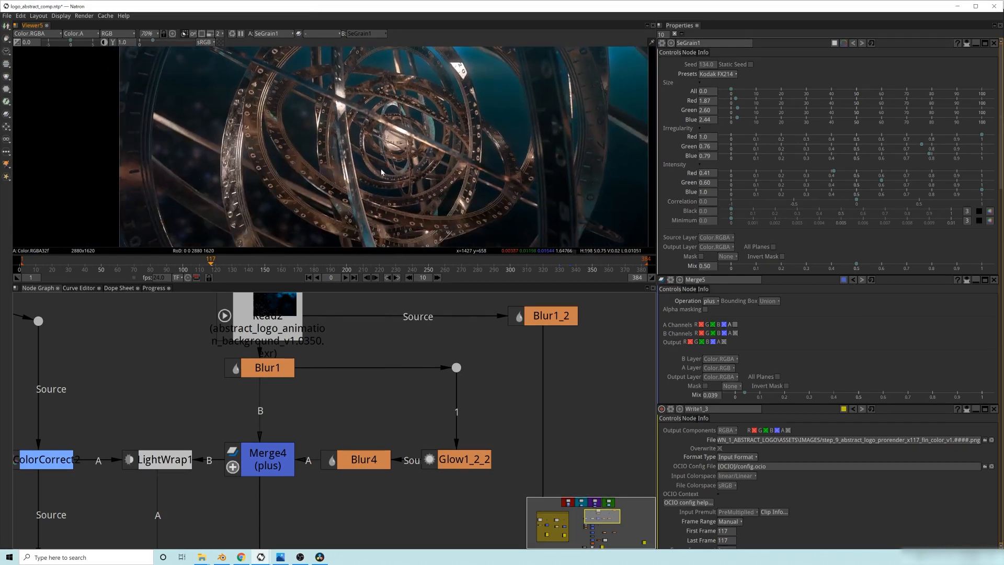
pyautogui.moveTo(306, 185); pyautogui.dragTo(320, 158, button='middle')
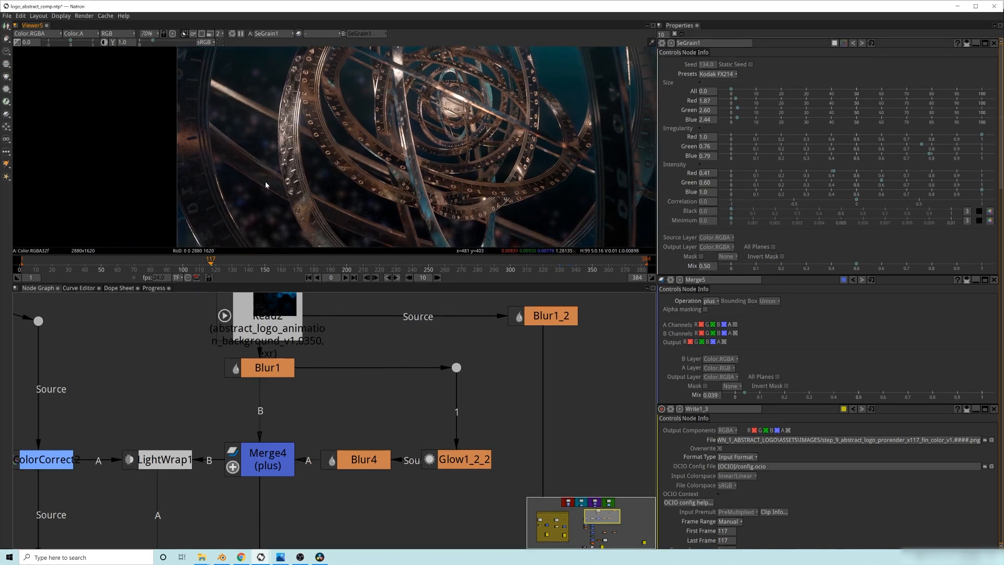
pyautogui.moveTo(343, 160)
pyautogui.mouseDown(button='middle')
pyautogui.moveTo(295, 187)
pyautogui.moveTo(311, 196)
pyautogui.mouseUp(button='middle')
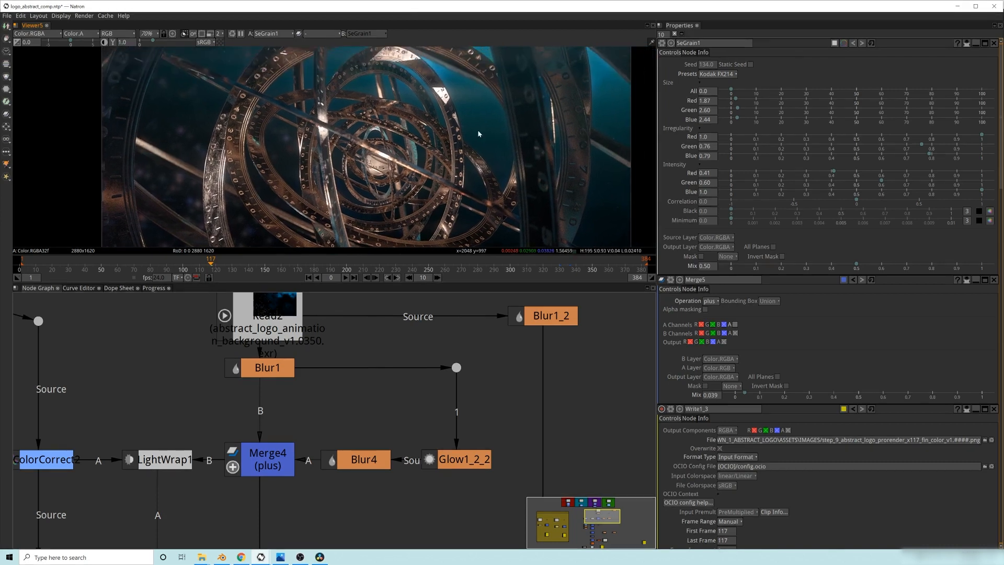
pyautogui.moveTo(471, 133); pyautogui.dragTo(441, 149, button='middle')
pyautogui.moveTo(361, 135); pyautogui.dragTo(437, 143, button='middle')
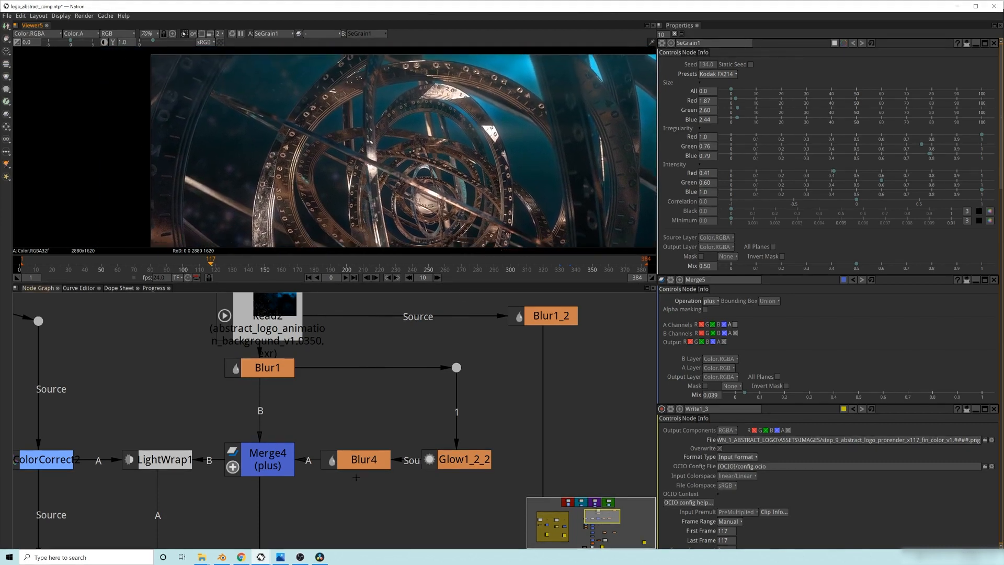
pyautogui.moveTo(361, 532); pyautogui.dragTo(387, 434, button='middle')
pyautogui.moveTo(344, 501); pyautogui.dragTo(389, 394, button='middle')
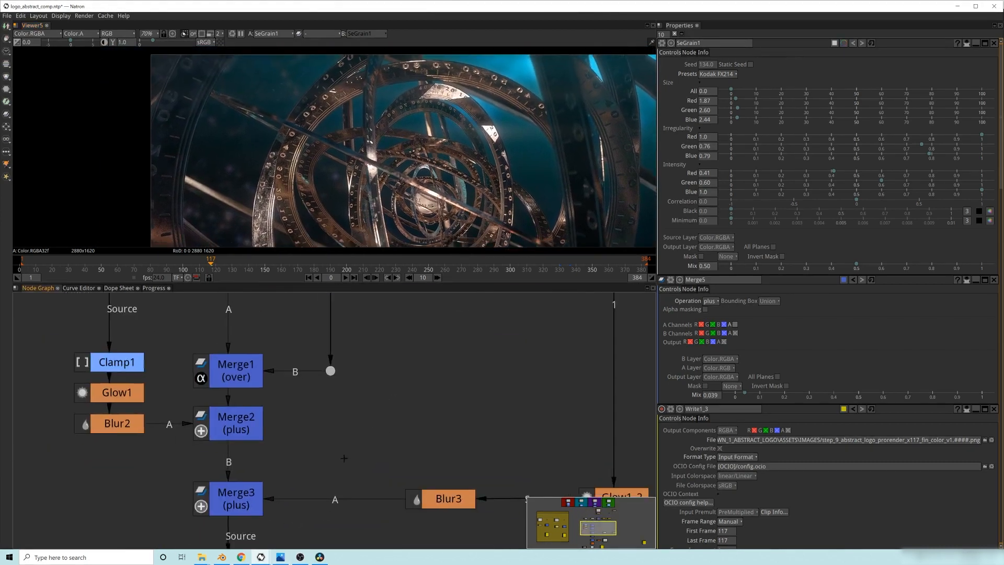
# - Switch to DaVinci Resolve and show the logo_abstract_final_colors project's timeline on the Edit page
pyautogui.click(319, 557)
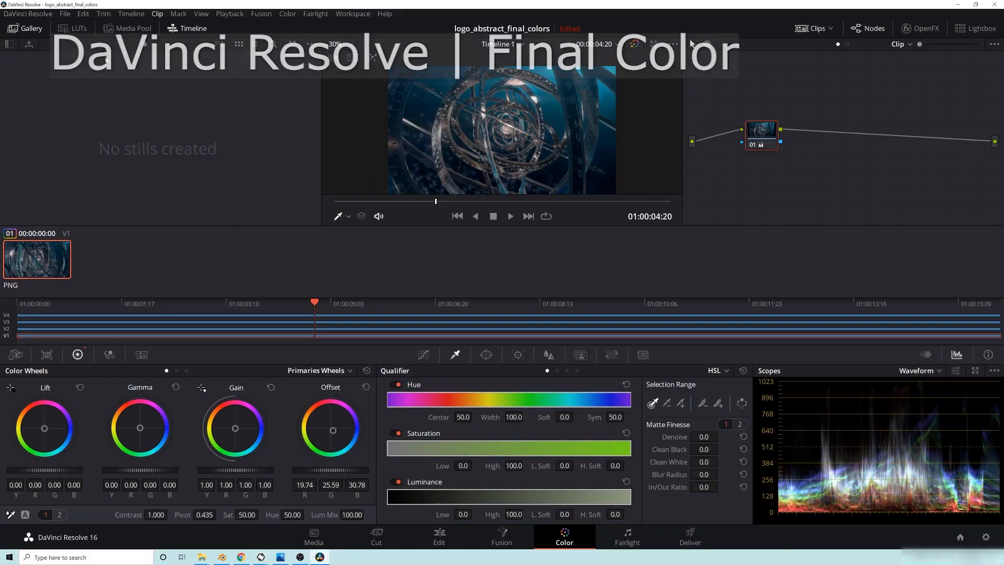
pyautogui.click(439, 536)
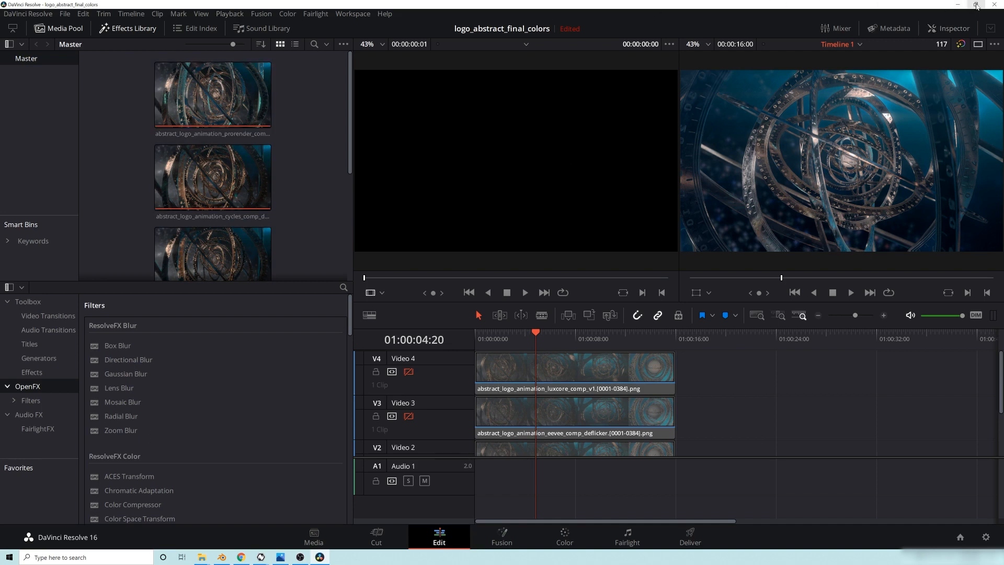
# - Switch back to Natron and review the node graph from the Flicker_Pass group to the main blur, glow and merge chain
pyautogui.click(958, 5)
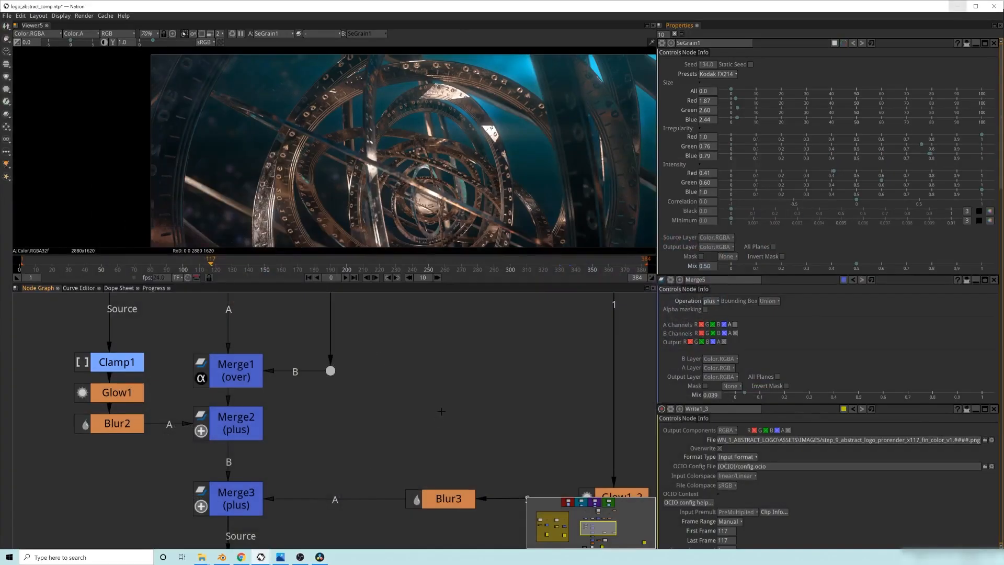
pyautogui.scroll(-10, 441, 412)
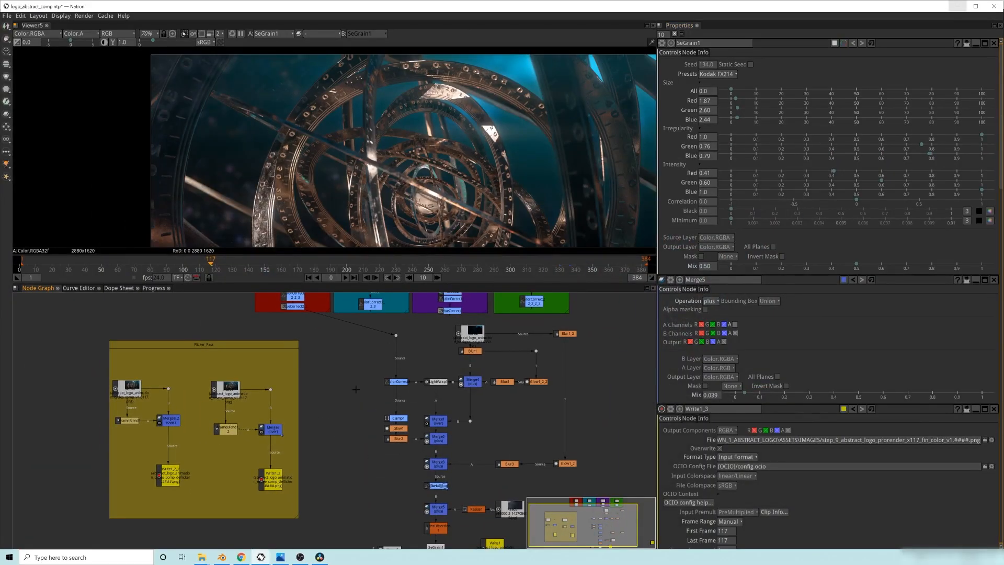
pyautogui.moveTo(471, 370); pyautogui.dragTo(436, 329, button='middle')
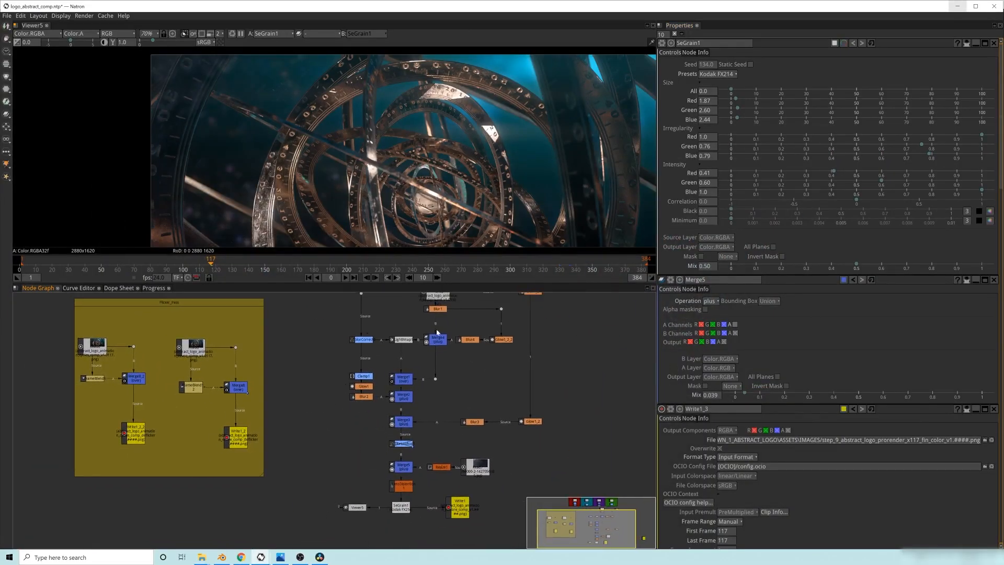
pyautogui.moveTo(302, 406); pyautogui.dragTo(314, 425, button='middle')
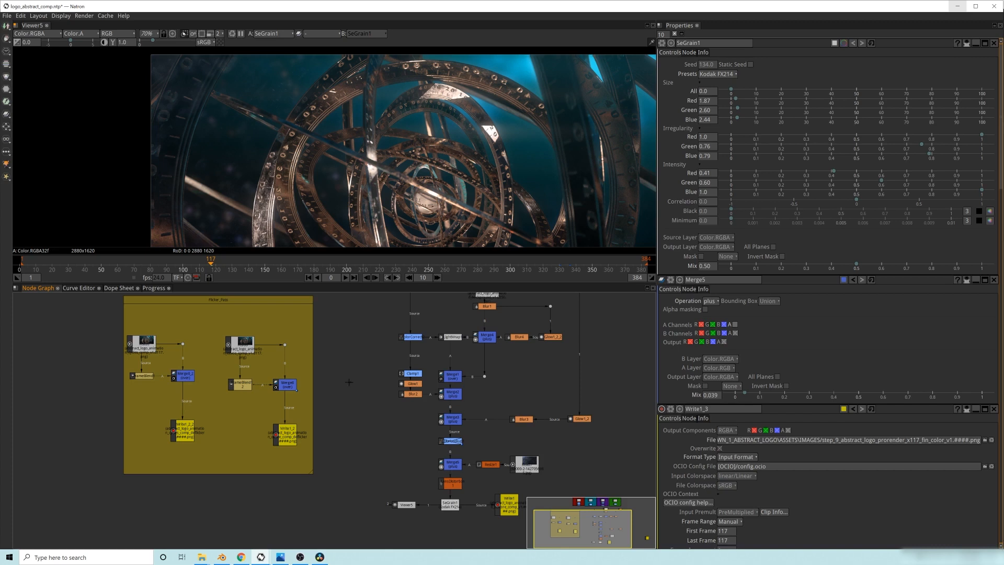
pyautogui.moveTo(471, 397); pyautogui.dragTo(383, 489, button='middle')
pyautogui.scroll(4, 509, 422)
pyautogui.scroll(-2, 420, 434)
pyautogui.moveTo(419, 428); pyautogui.dragTo(417, 446, button='middle')
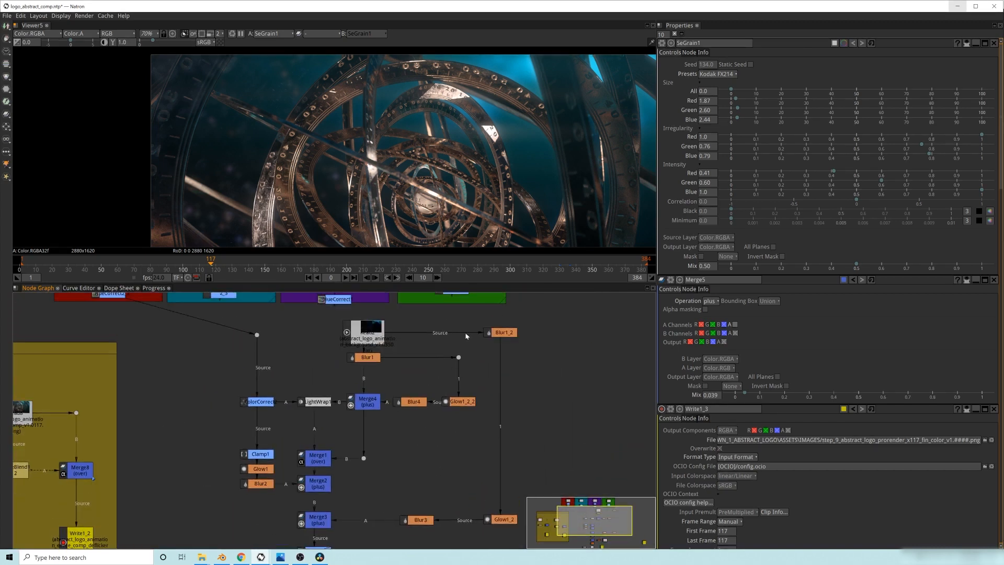
pyautogui.moveTo(467, 336); pyautogui.dragTo(479, 337, button='middle')
pyautogui.moveTo(383, 326); pyautogui.dragTo(408, 309, button='middle')
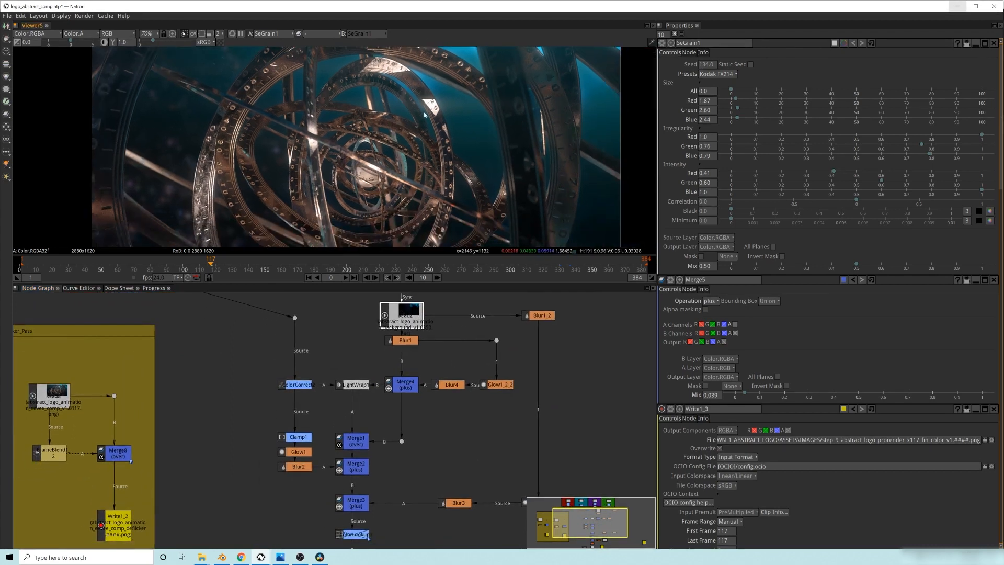
# - Display the Eevee read node in the Flicker_Pass group in the viewer, followed by the Cycles read node
pyautogui.moveTo(146, 495); pyautogui.dragTo(399, 434, button='middle')
pyautogui.click(308, 332)
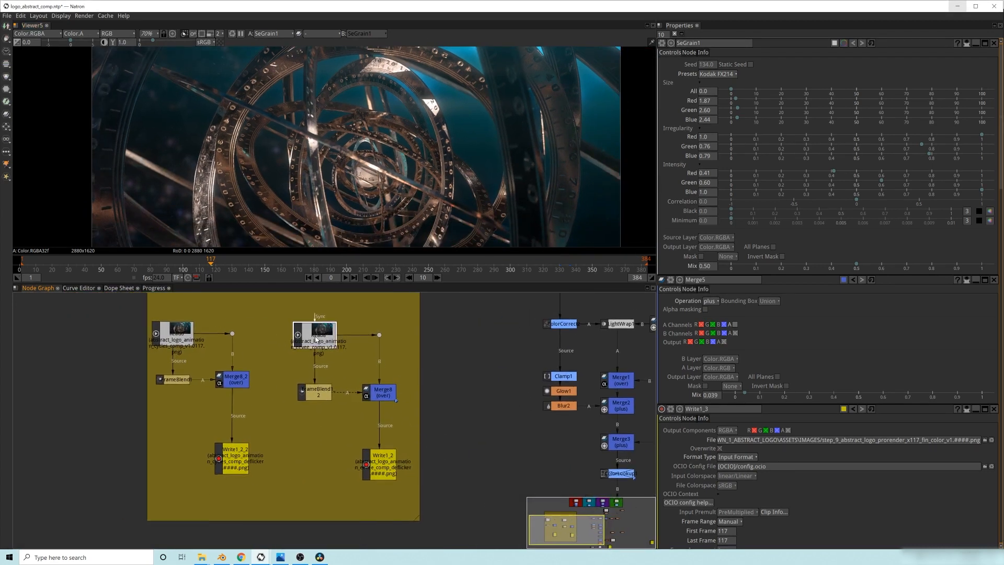
pyautogui.press('1')
pyautogui.moveTo(388, 368); pyautogui.dragTo(424, 388, button='middle')
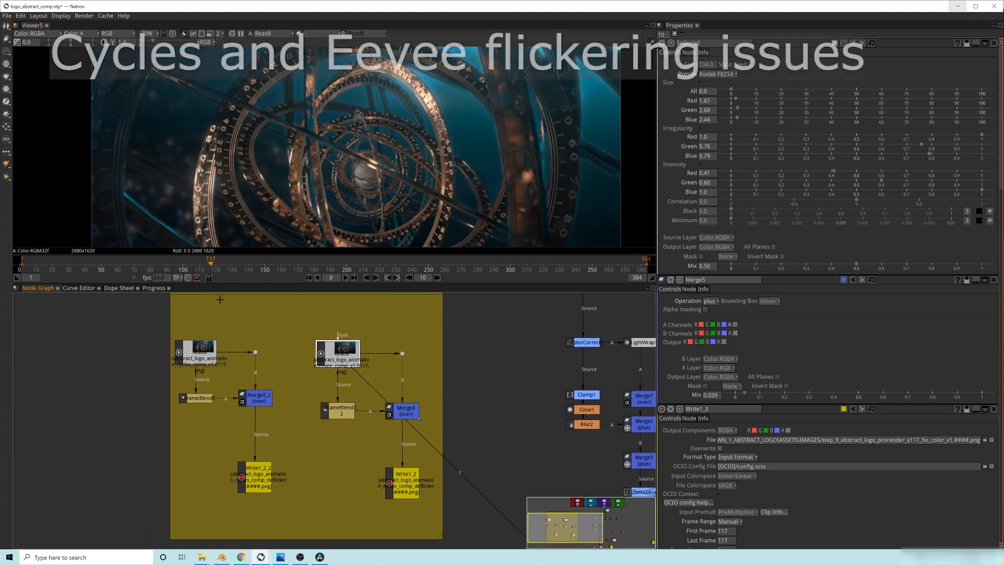
pyautogui.click(198, 349)
pyautogui.press('1')
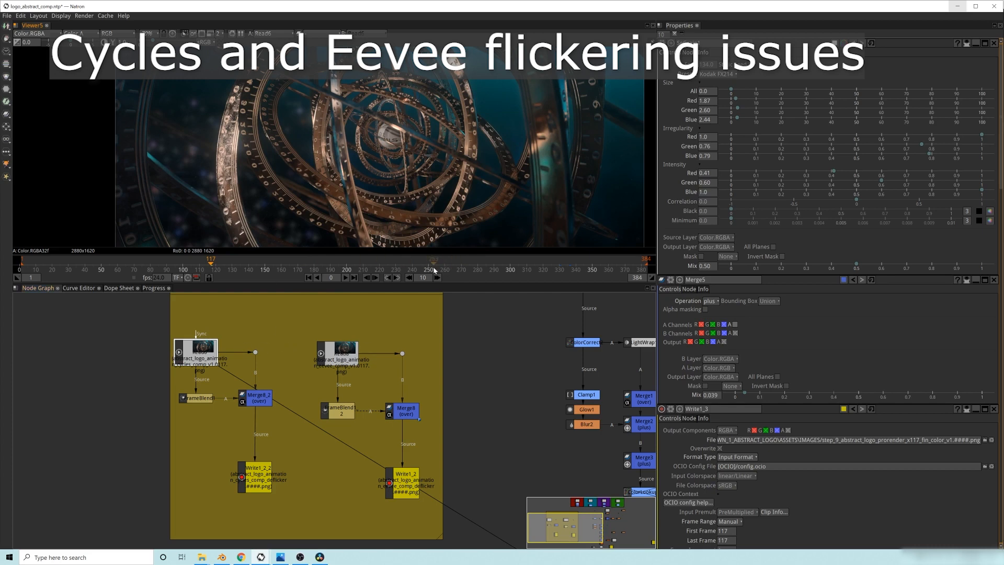
# - Display the FrameBlend1 output of the Cycles branch and examine the blended rings up close across the image
pyautogui.moveTo(448, 406); pyautogui.dragTo(458, 413, button='middle')
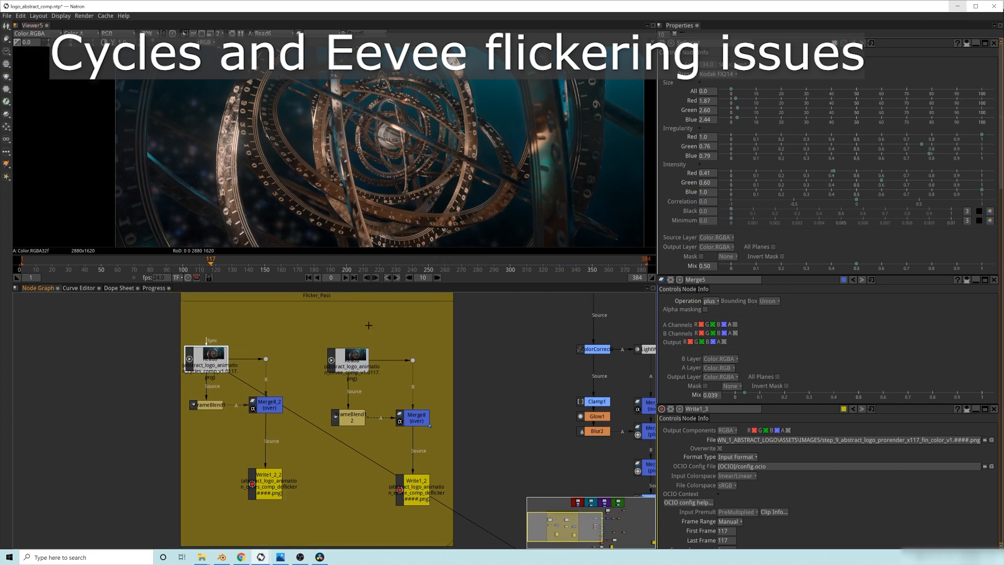
pyautogui.scroll(3, 272, 402)
pyautogui.click(167, 422)
pyautogui.press('1')
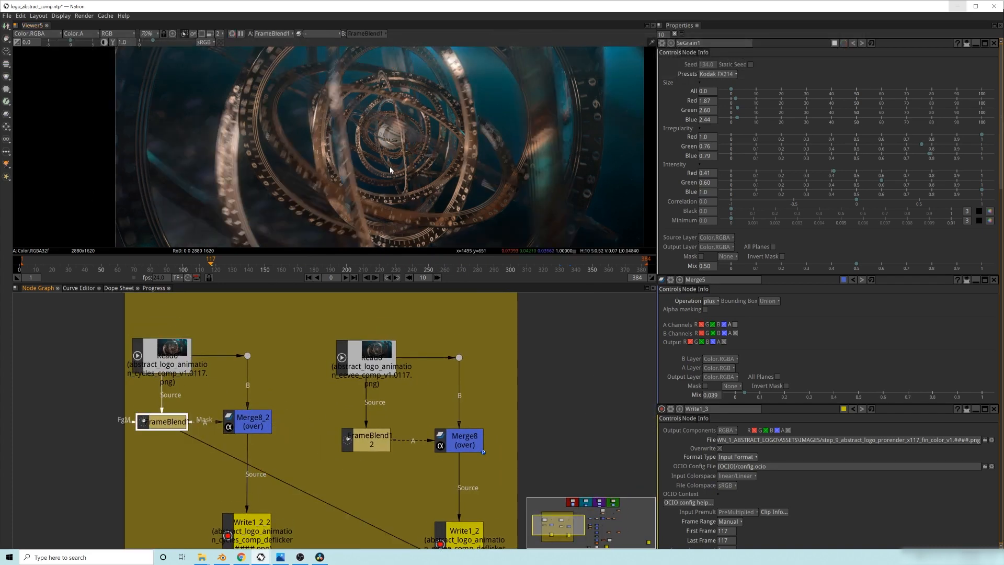
pyautogui.scroll(1, 347, 188)
pyautogui.scroll(4, 335, 155)
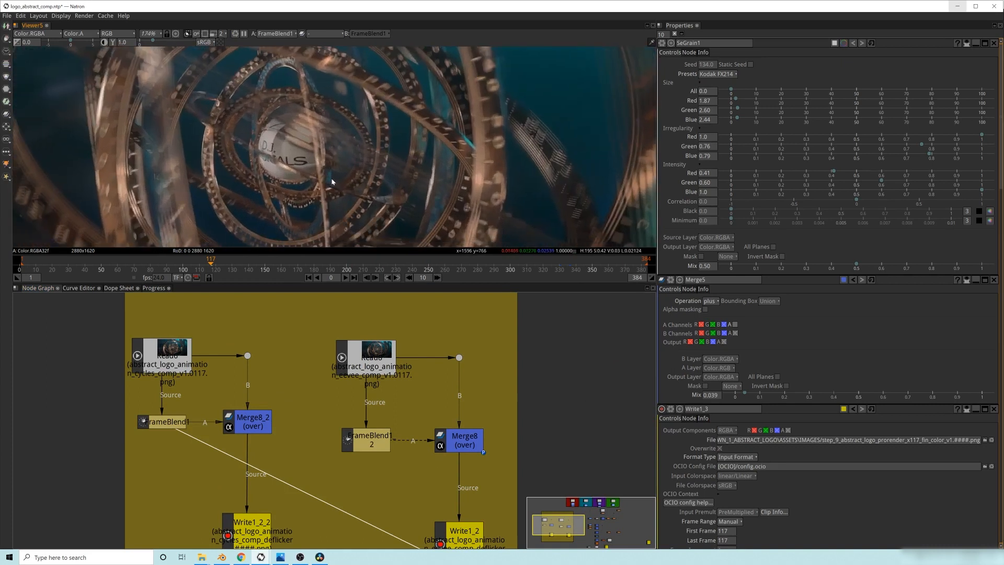
pyautogui.scroll(-3, 335, 178)
pyautogui.moveTo(405, 151); pyautogui.dragTo(375, 126, button='middle')
pyautogui.moveTo(296, 152); pyautogui.dragTo(351, 102, button='middle')
pyautogui.moveTo(168, 211); pyautogui.dragTo(358, 160, button='middle')
pyautogui.moveTo(356, 70); pyautogui.dragTo(285, 167, button='middle')
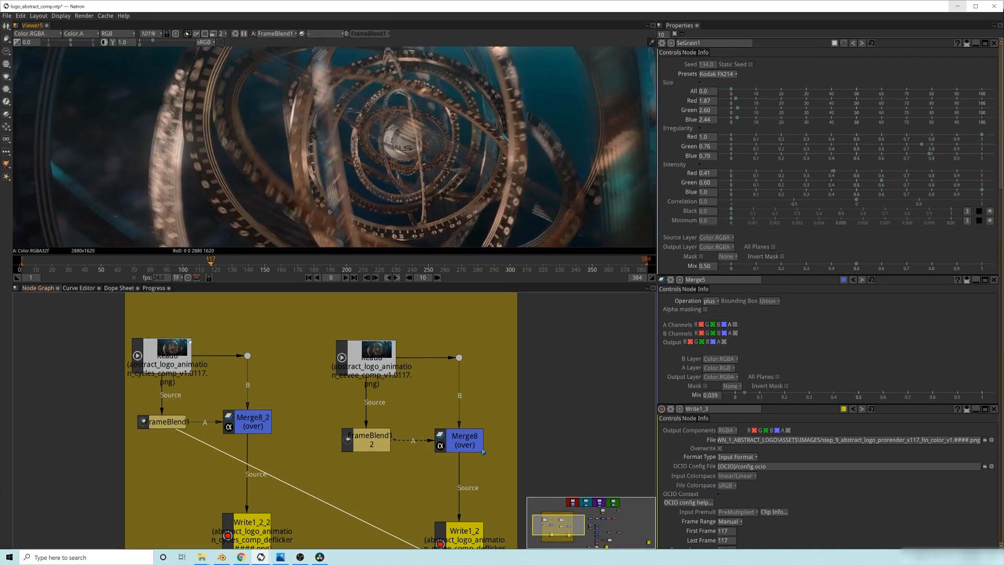
# - Display the Merge8_2 output and scrub the timeline from frame 333 to 353 to check the deflickered Cycles result
pyautogui.click(260, 422)
pyautogui.press('1')
pyautogui.click(565, 268)
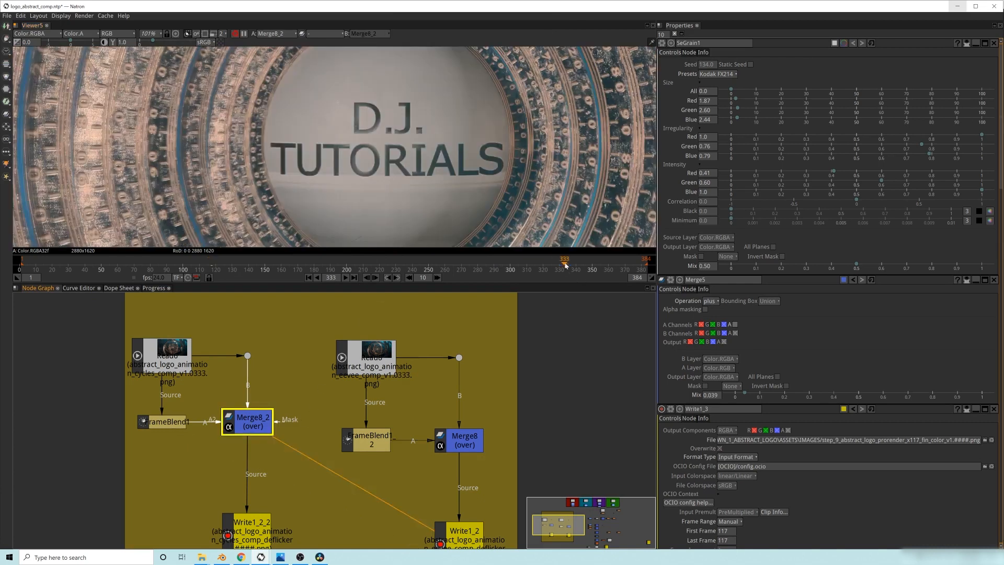
pyautogui.moveTo(566, 268); pyautogui.dragTo(597, 270)
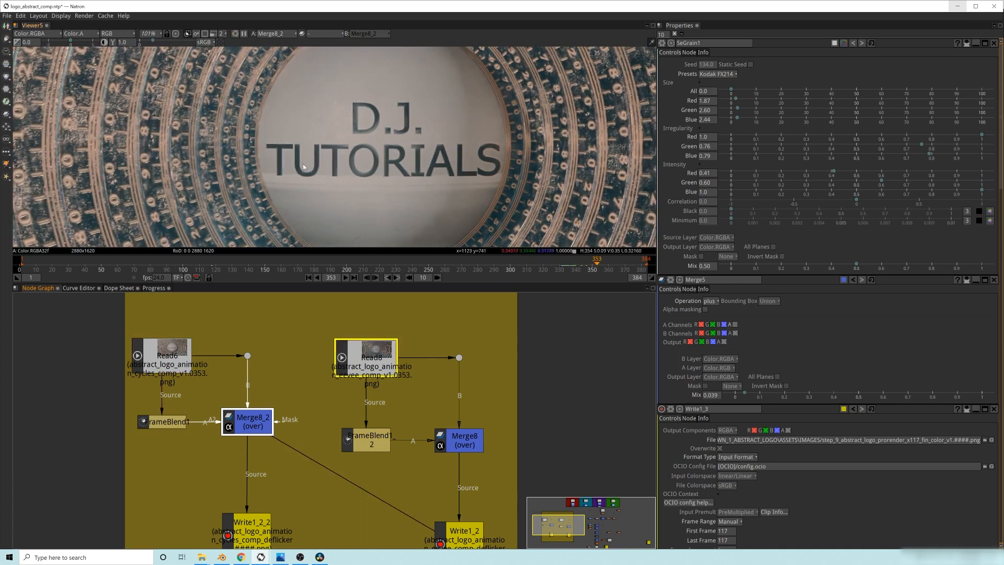
pyautogui.scroll(-4, 388, 188)
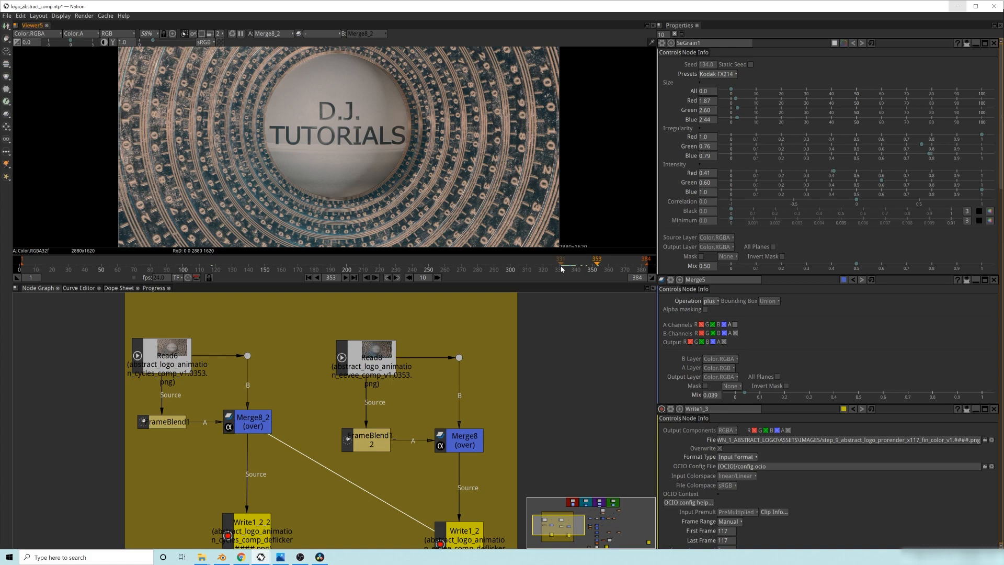
# - Display the Eevee read node Read8 at frame 337 and examine the rings beside the logo sphere up close
pyautogui.click(394, 364)
pyautogui.press('1')
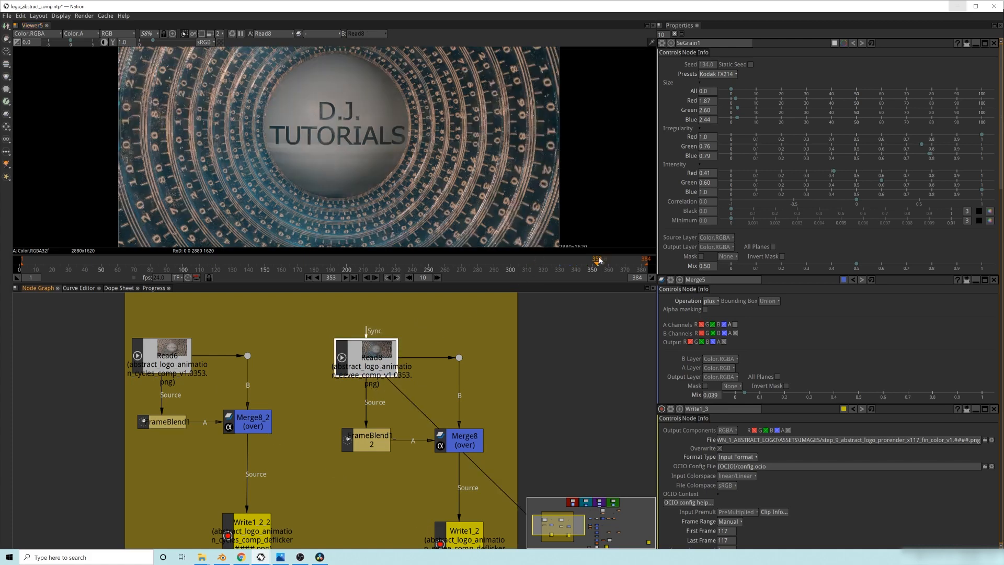
pyautogui.click(571, 264)
pyautogui.moveTo(570, 265); pyautogui.dragTo(571, 267)
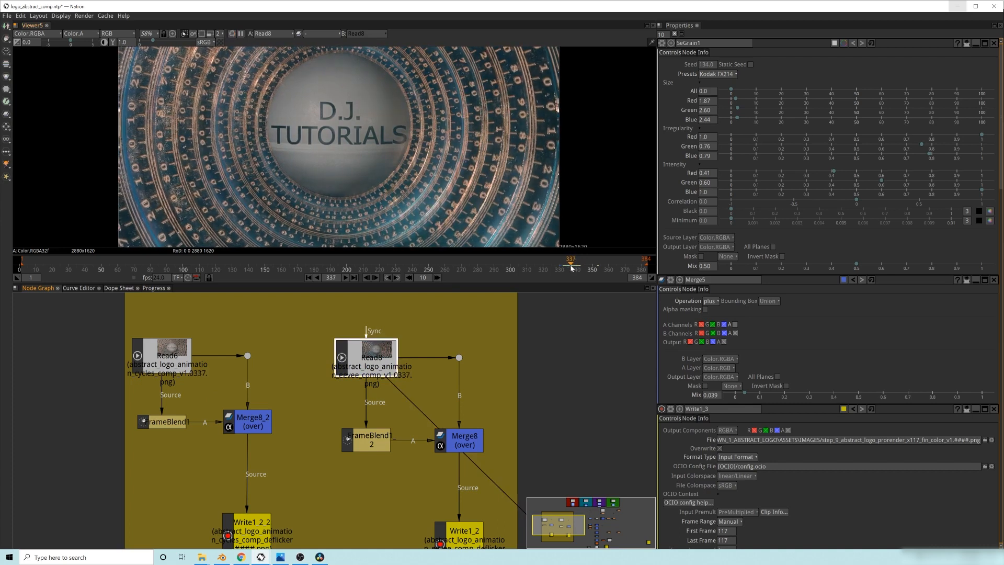
pyautogui.scroll(5, 426, 243)
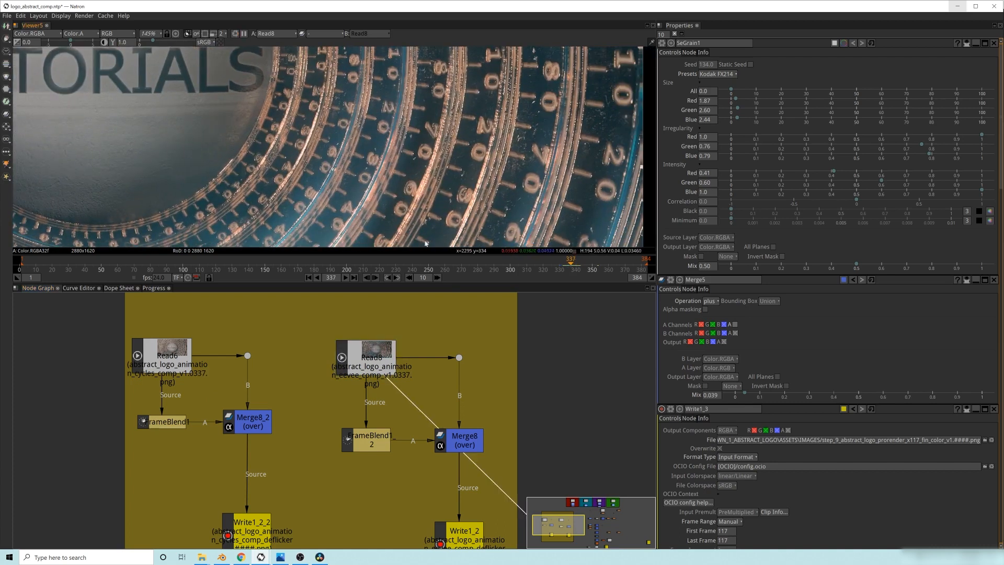
# - Scrub the Eevee sequence to frames 350 and 351 and inspect the rings around the sphere for flickering
pyautogui.click(547, 269)
pyautogui.moveTo(547, 268); pyautogui.dragTo(592, 269)
pyautogui.scroll(-2, 310, 160)
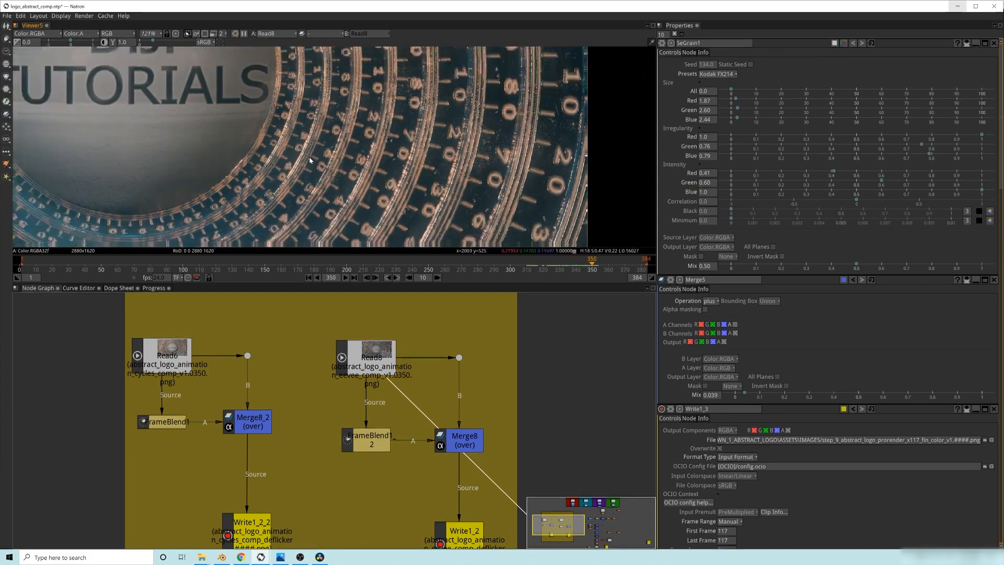
pyautogui.scroll(-10, 310, 160)
pyautogui.click(595, 270)
pyautogui.moveTo(602, 271)
pyautogui.mouseDown()
pyautogui.moveTo(556, 274)
pyautogui.moveTo(594, 272)
pyautogui.mouseUp()
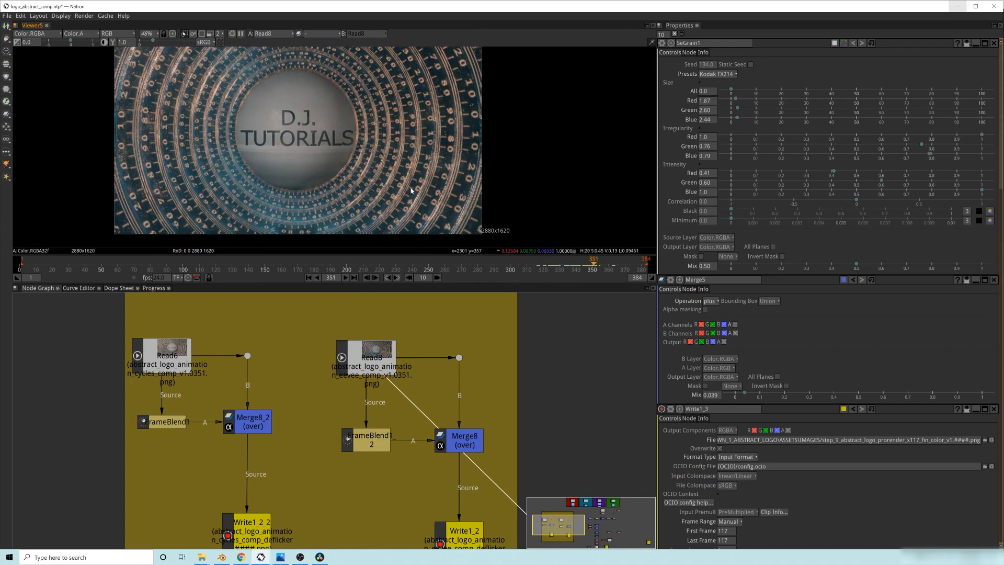
pyautogui.scroll(4, 389, 195)
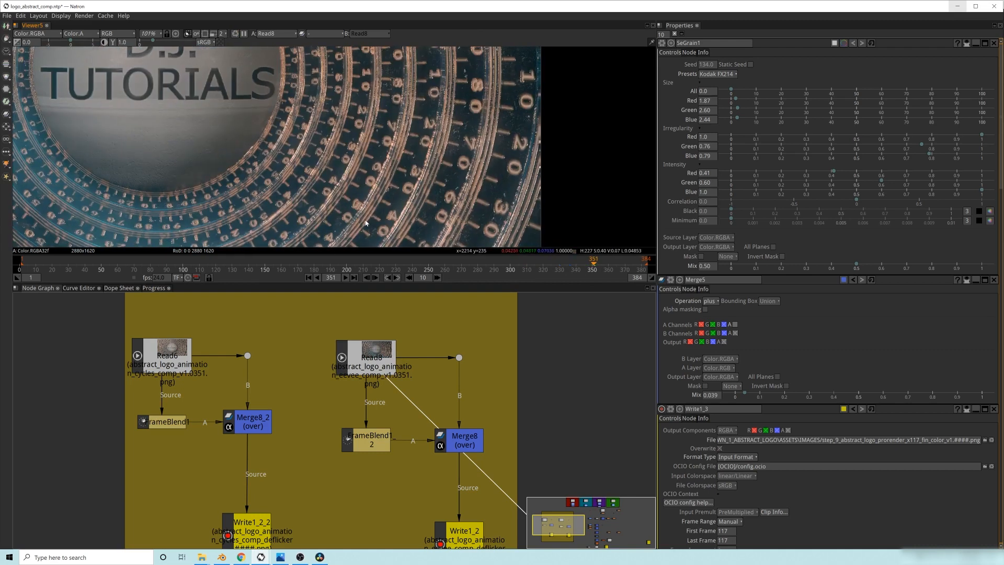
pyautogui.moveTo(366, 165); pyautogui.dragTo(400, 187, button='middle')
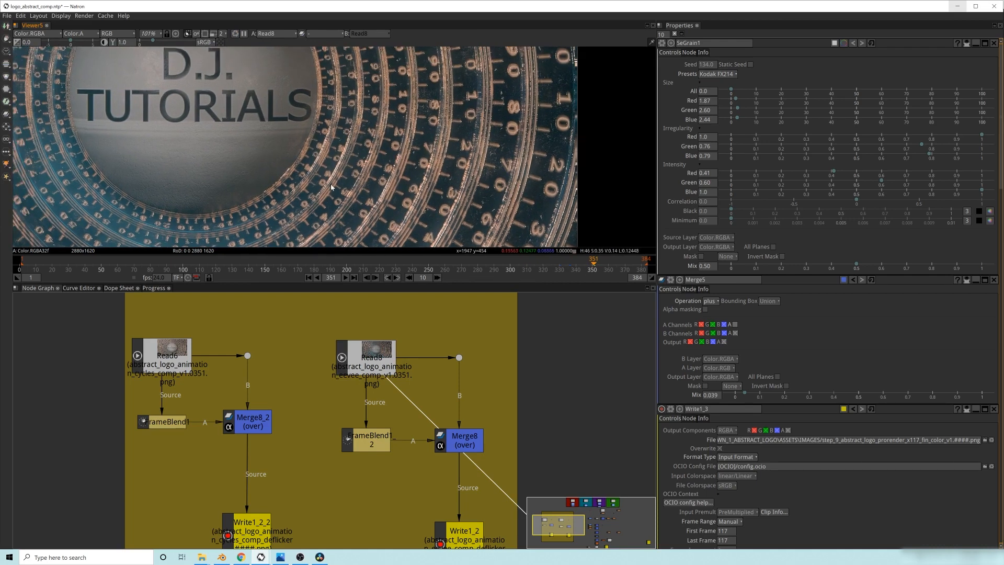
# - Display the Cycles read node Read6, compare frames 335 and 347 for flickering, and fit the whole graph in view
pyautogui.click(183, 366)
pyautogui.press('1')
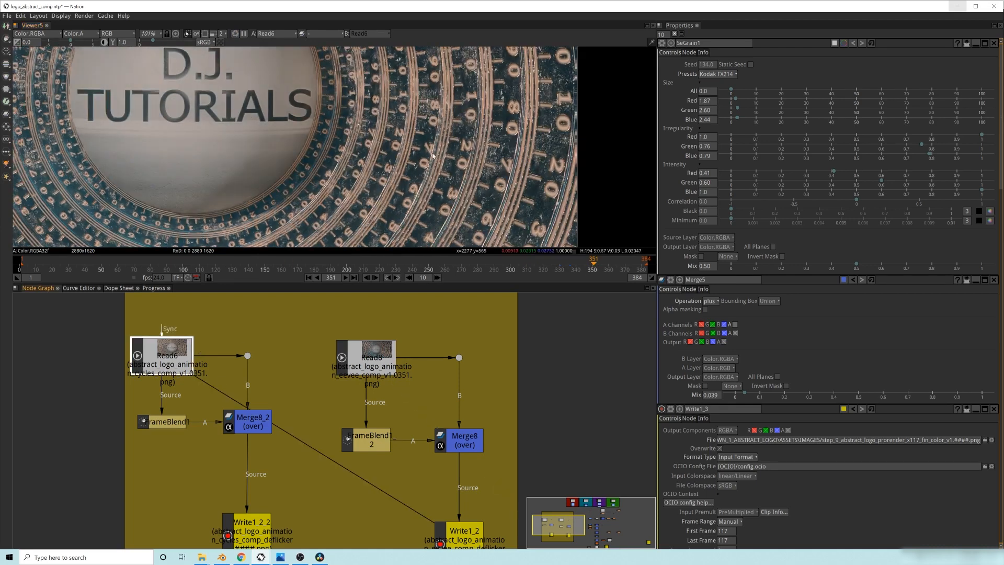
pyautogui.click(581, 264)
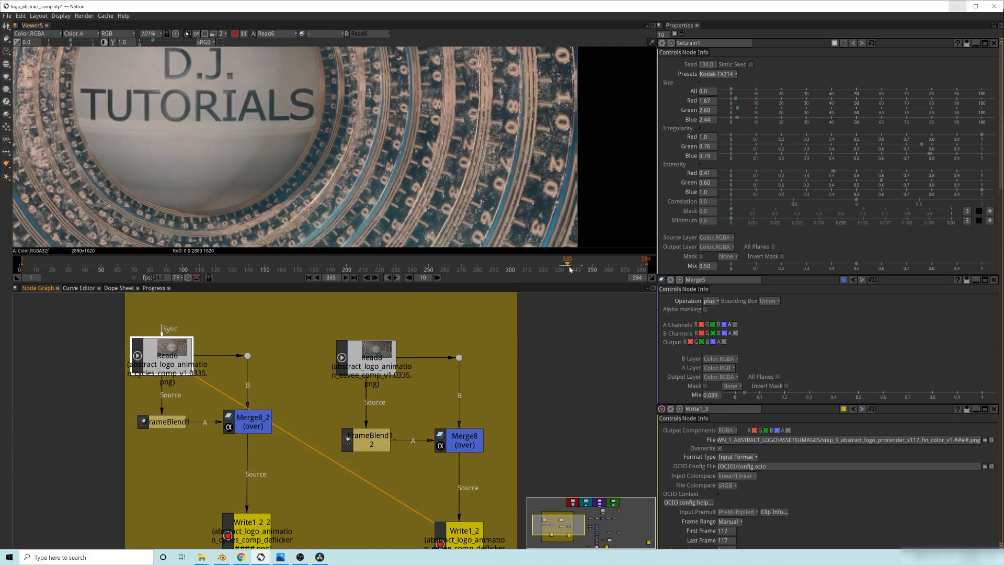
pyautogui.click(577, 266)
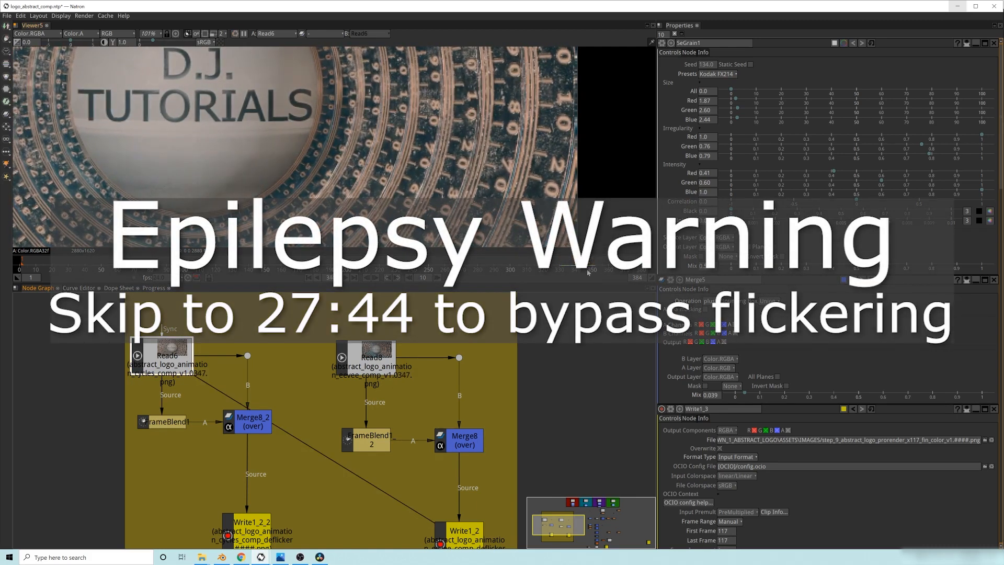
pyautogui.press('f')
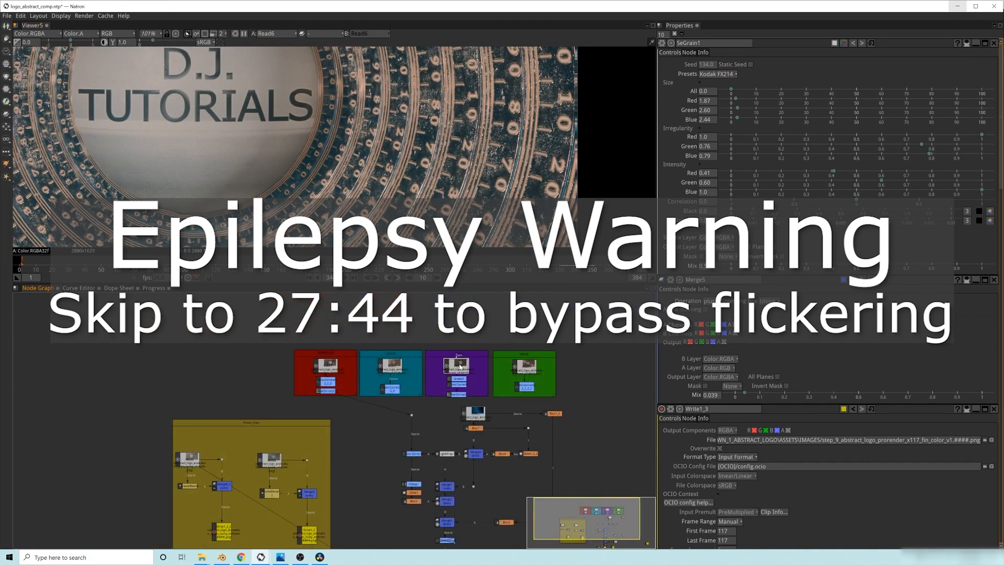